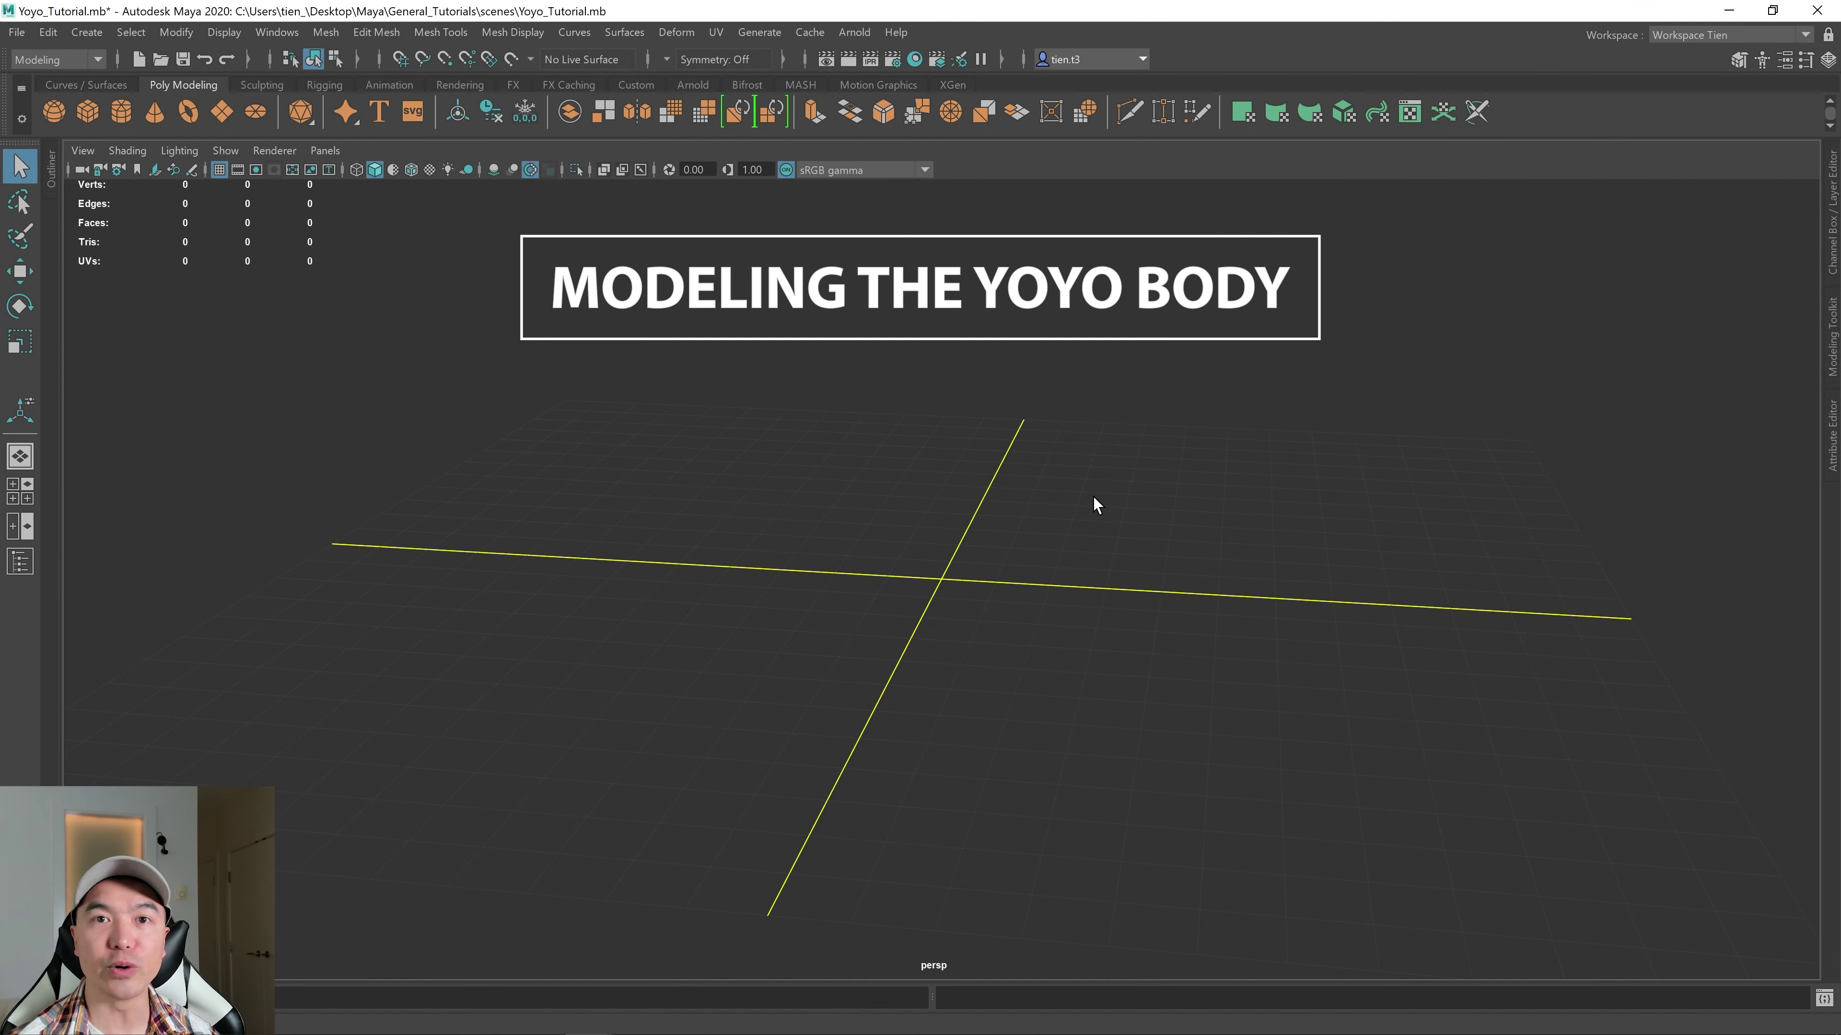
- Create a polygon cylinder at the origin and reduce its Subdivisions Axis from 20 to 16
alt+drag(1093, 499, 1096, 538)
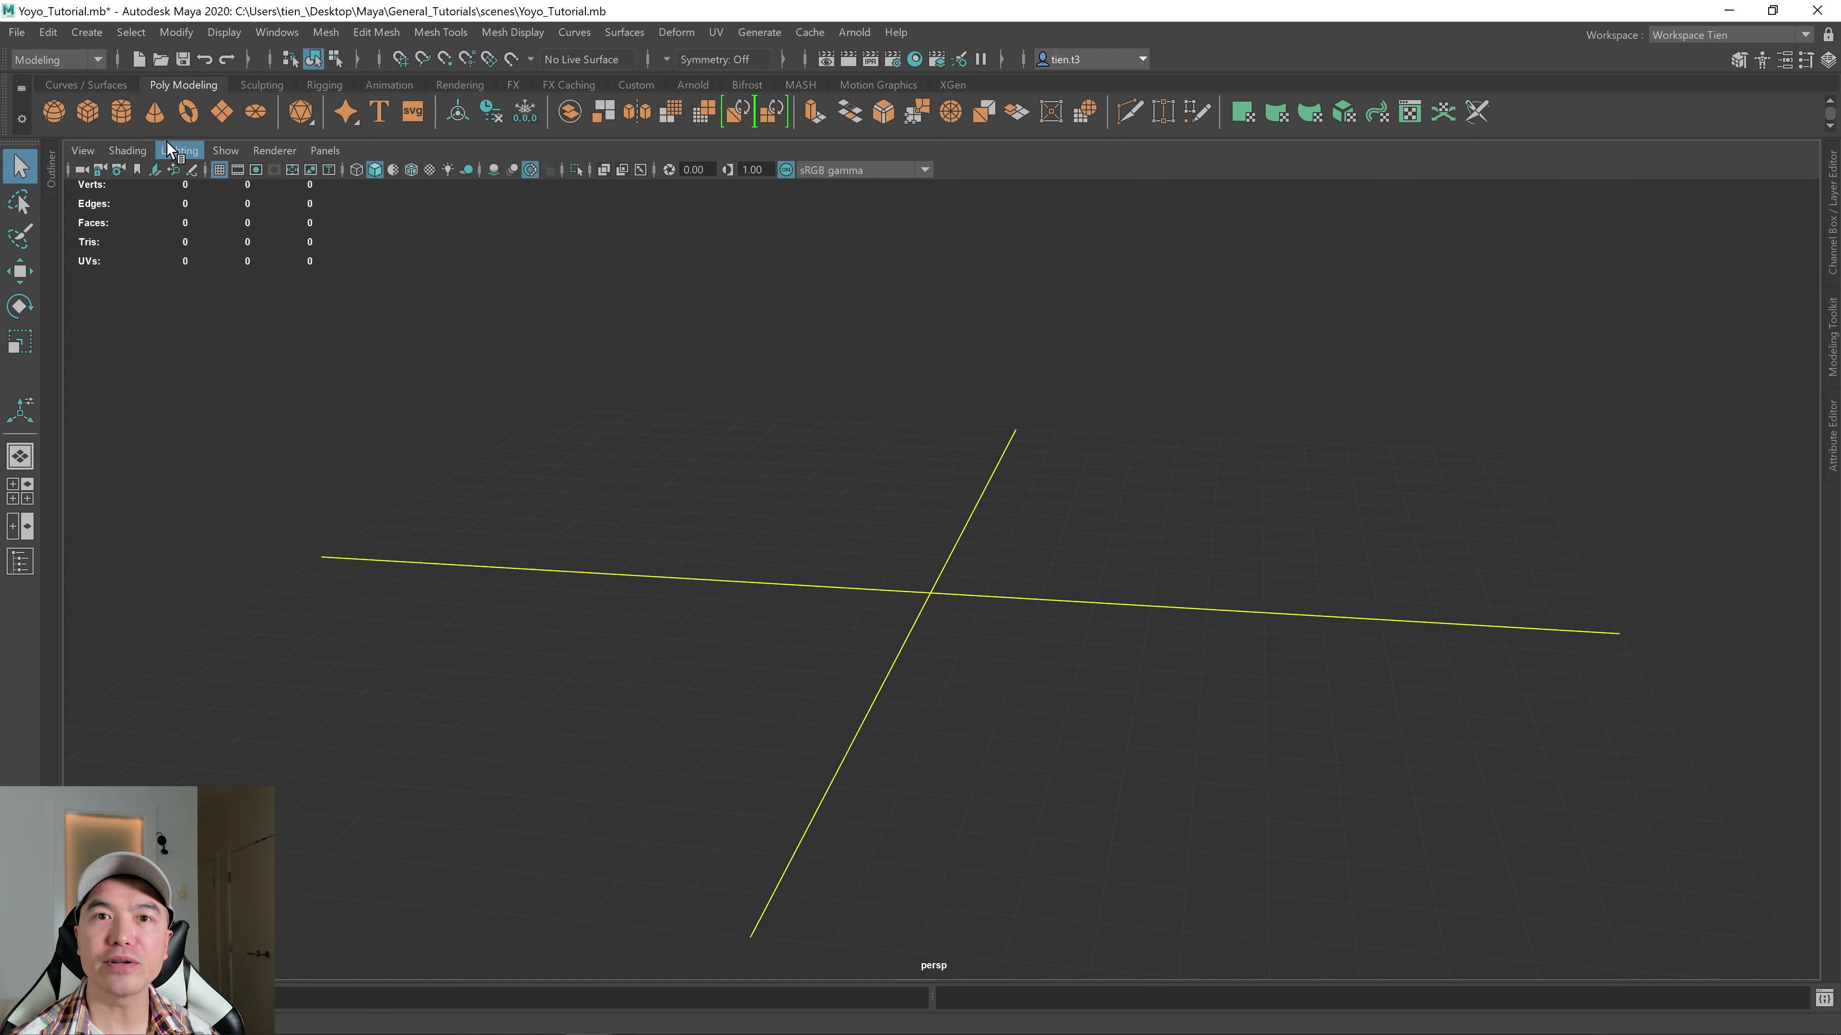
middle_drag(293, 191, 966, 462)
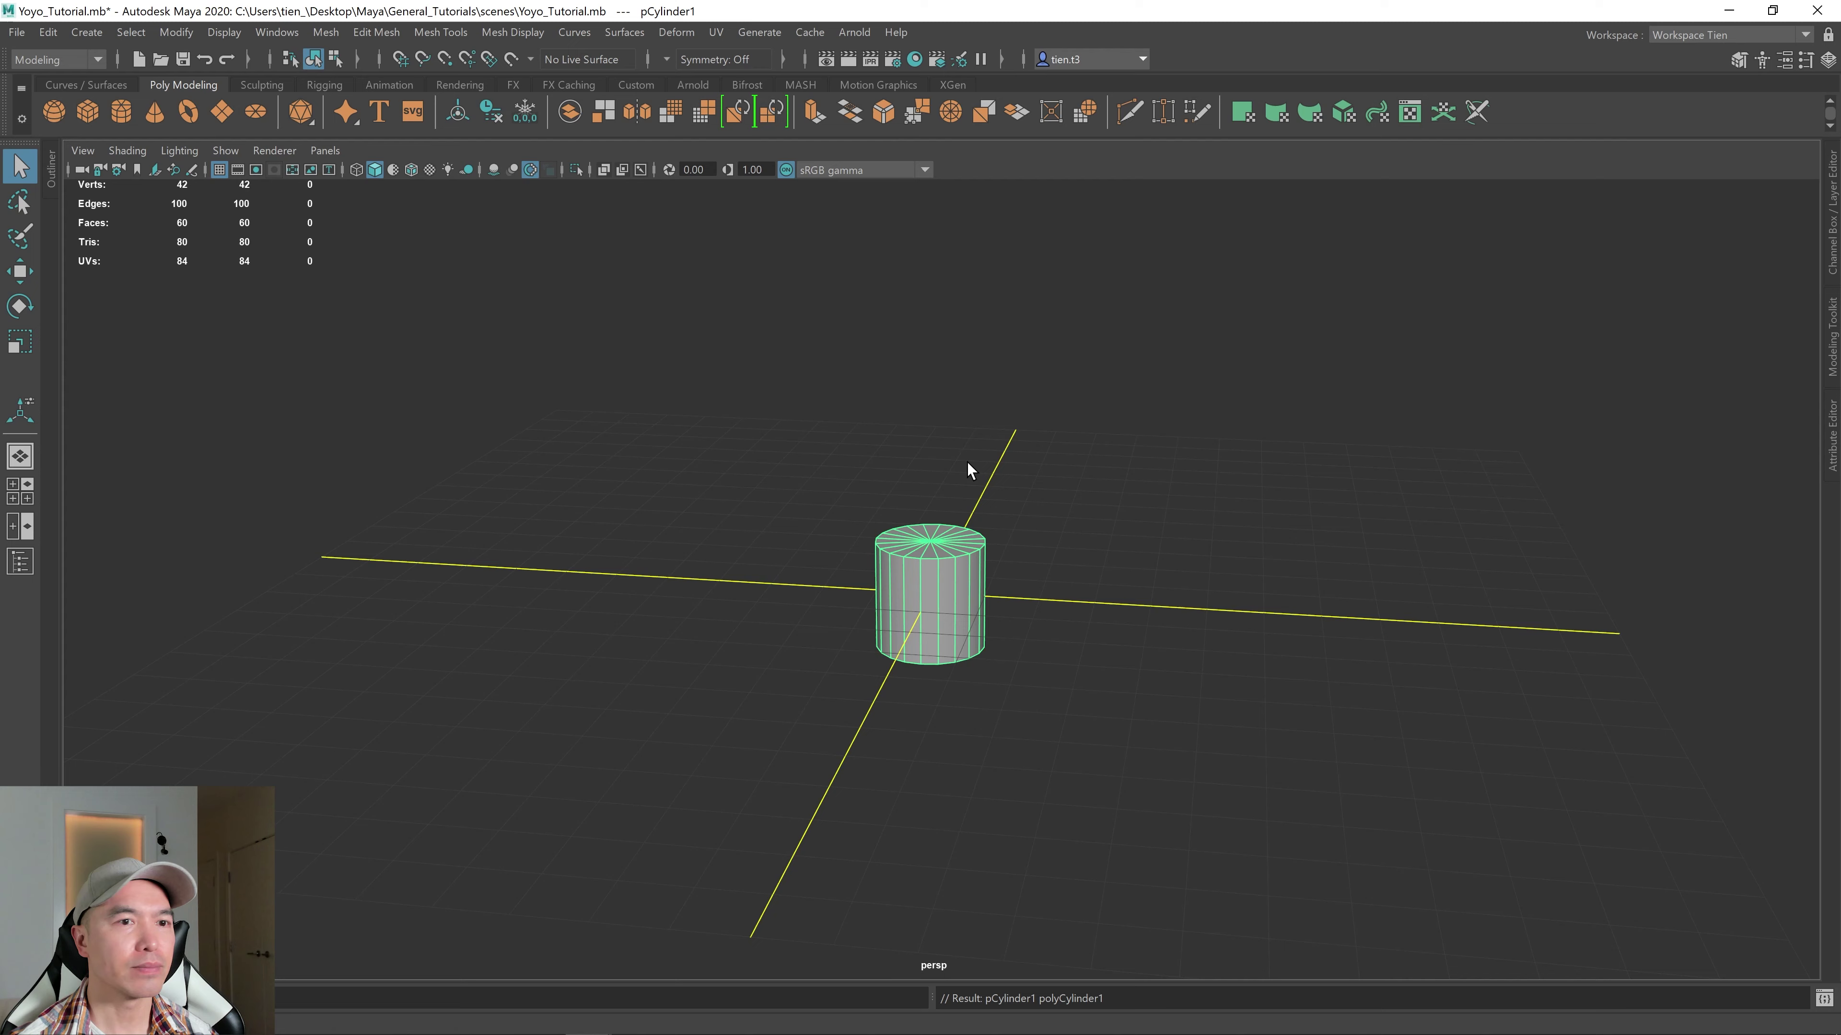
scroll(1007, 479, up, 6)
alt+drag(1029, 506, 1051, 472)
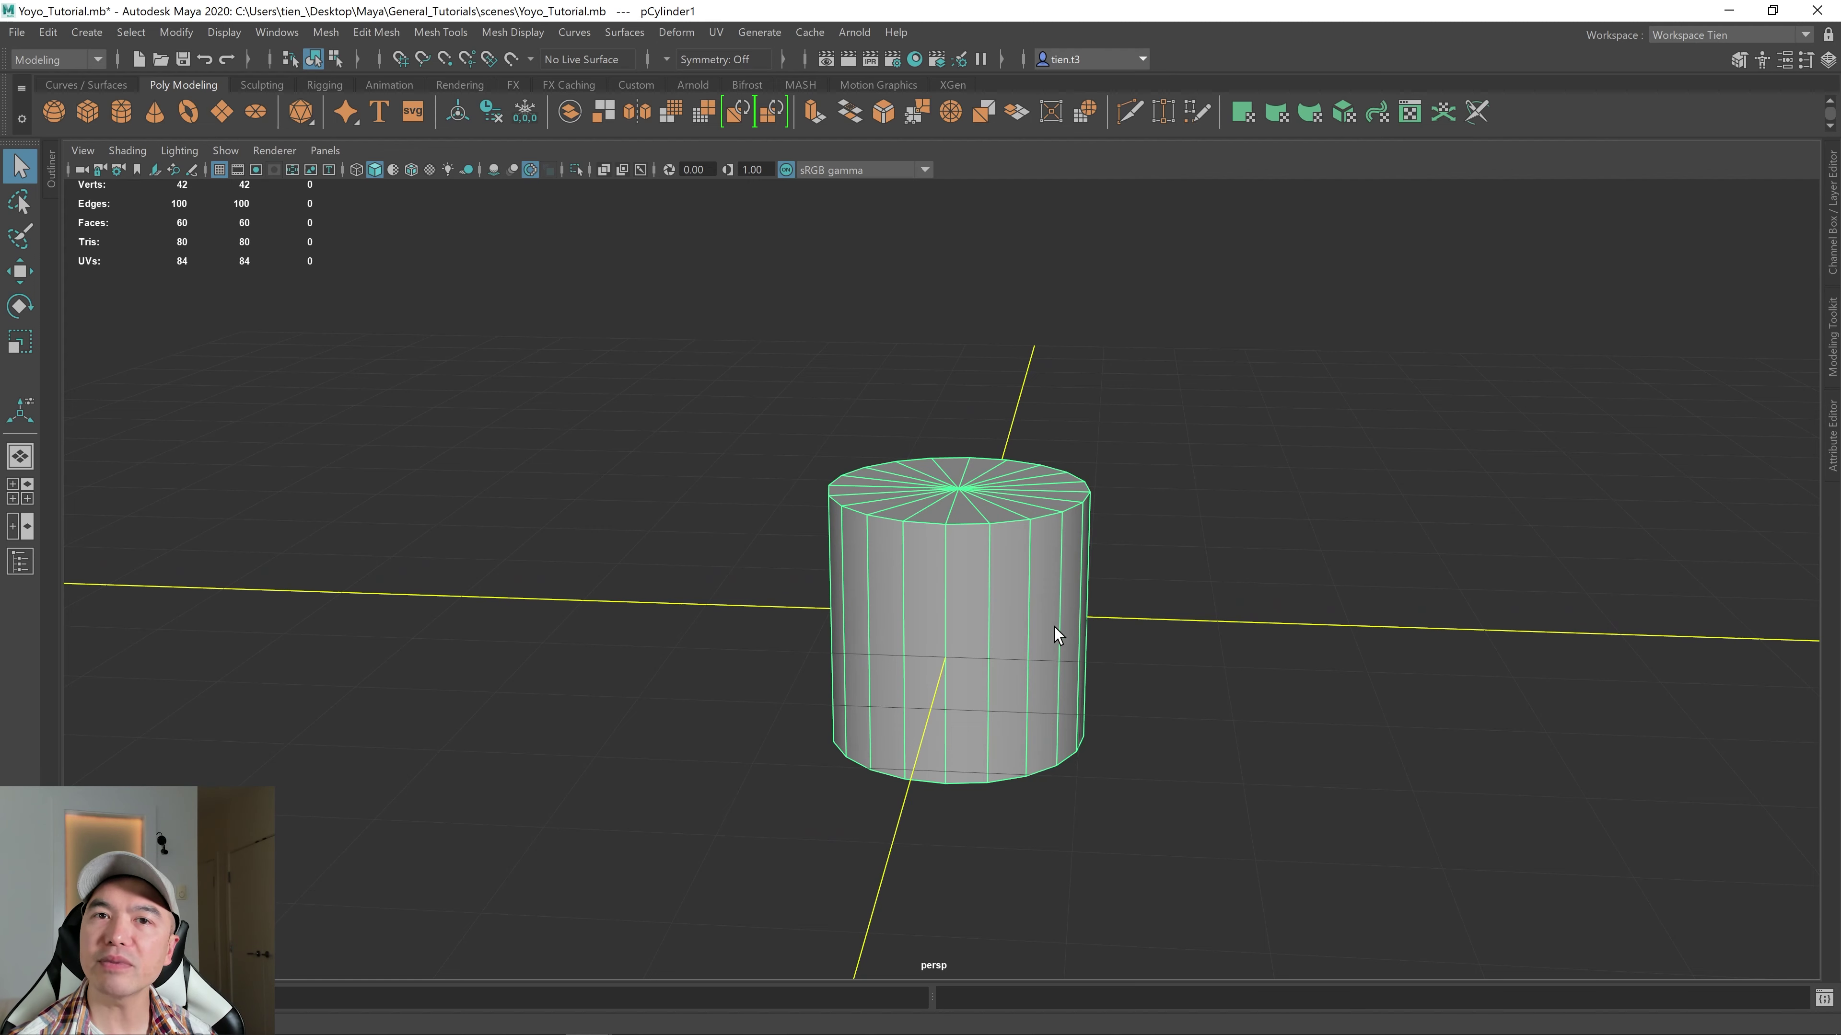
alt+drag(1037, 615, 985, 557)
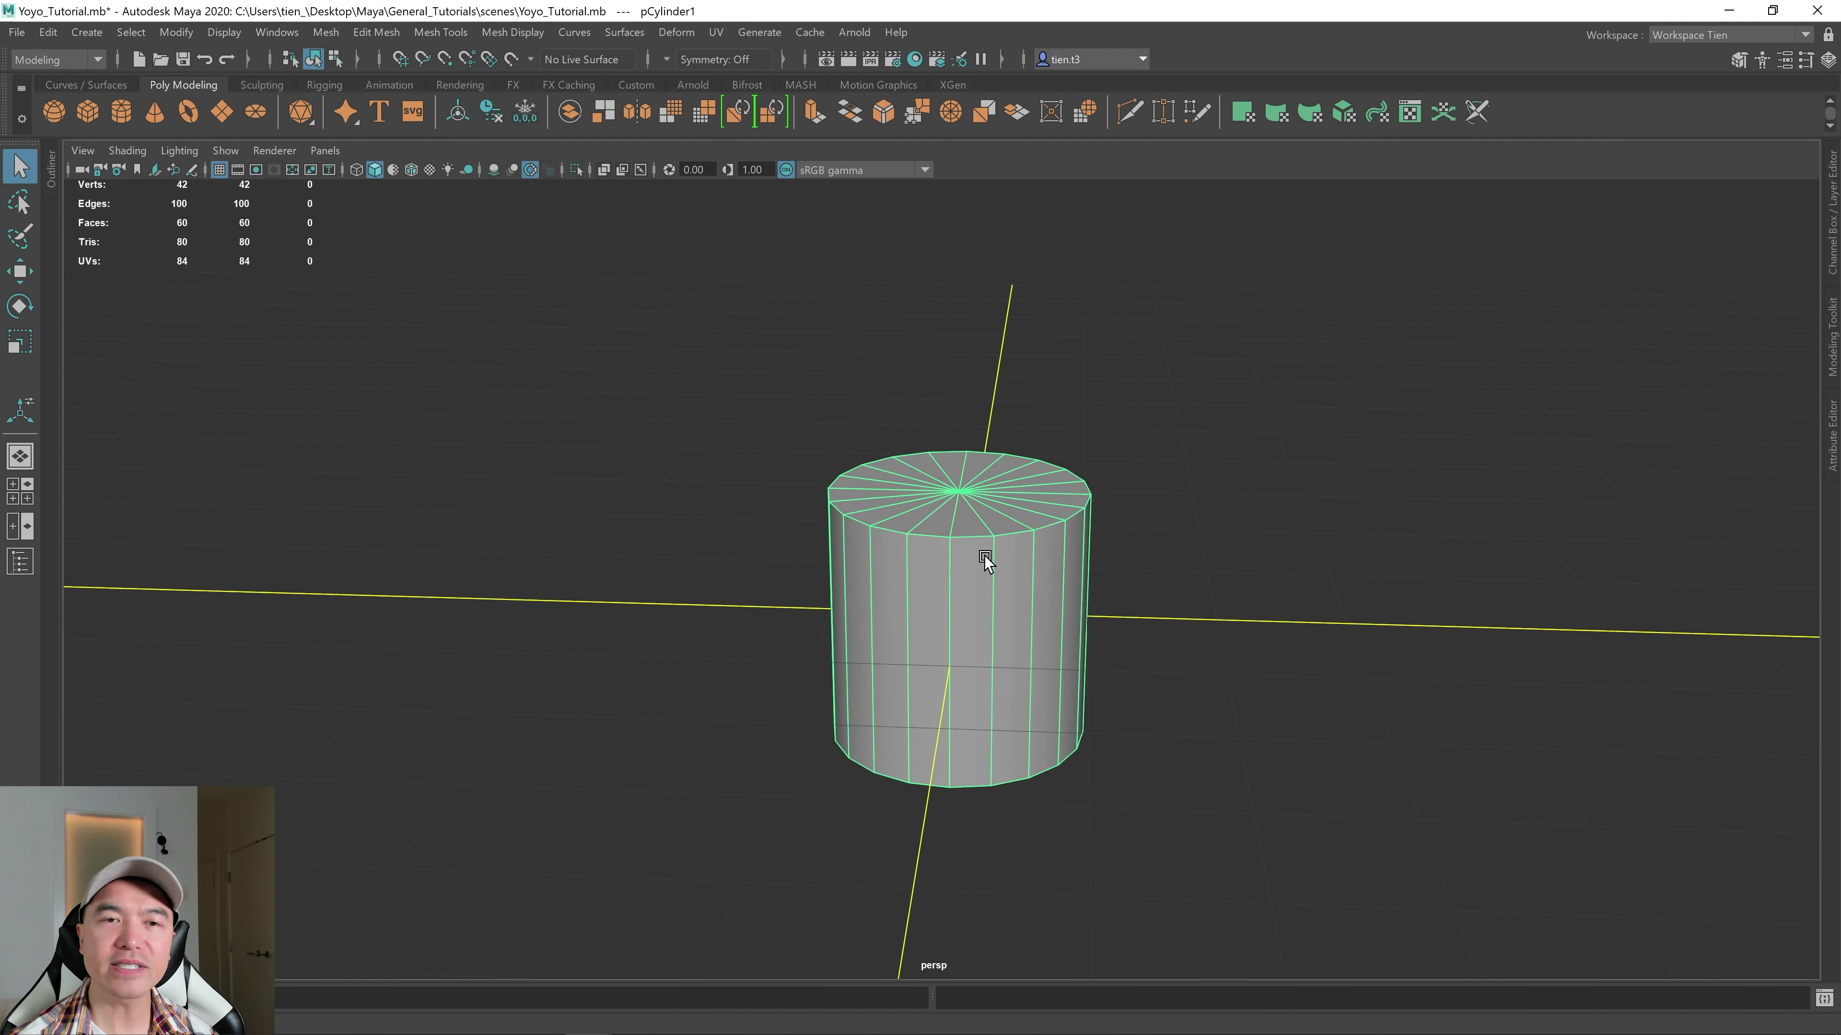
key(t)
drag(1399, 413, 1386, 413)
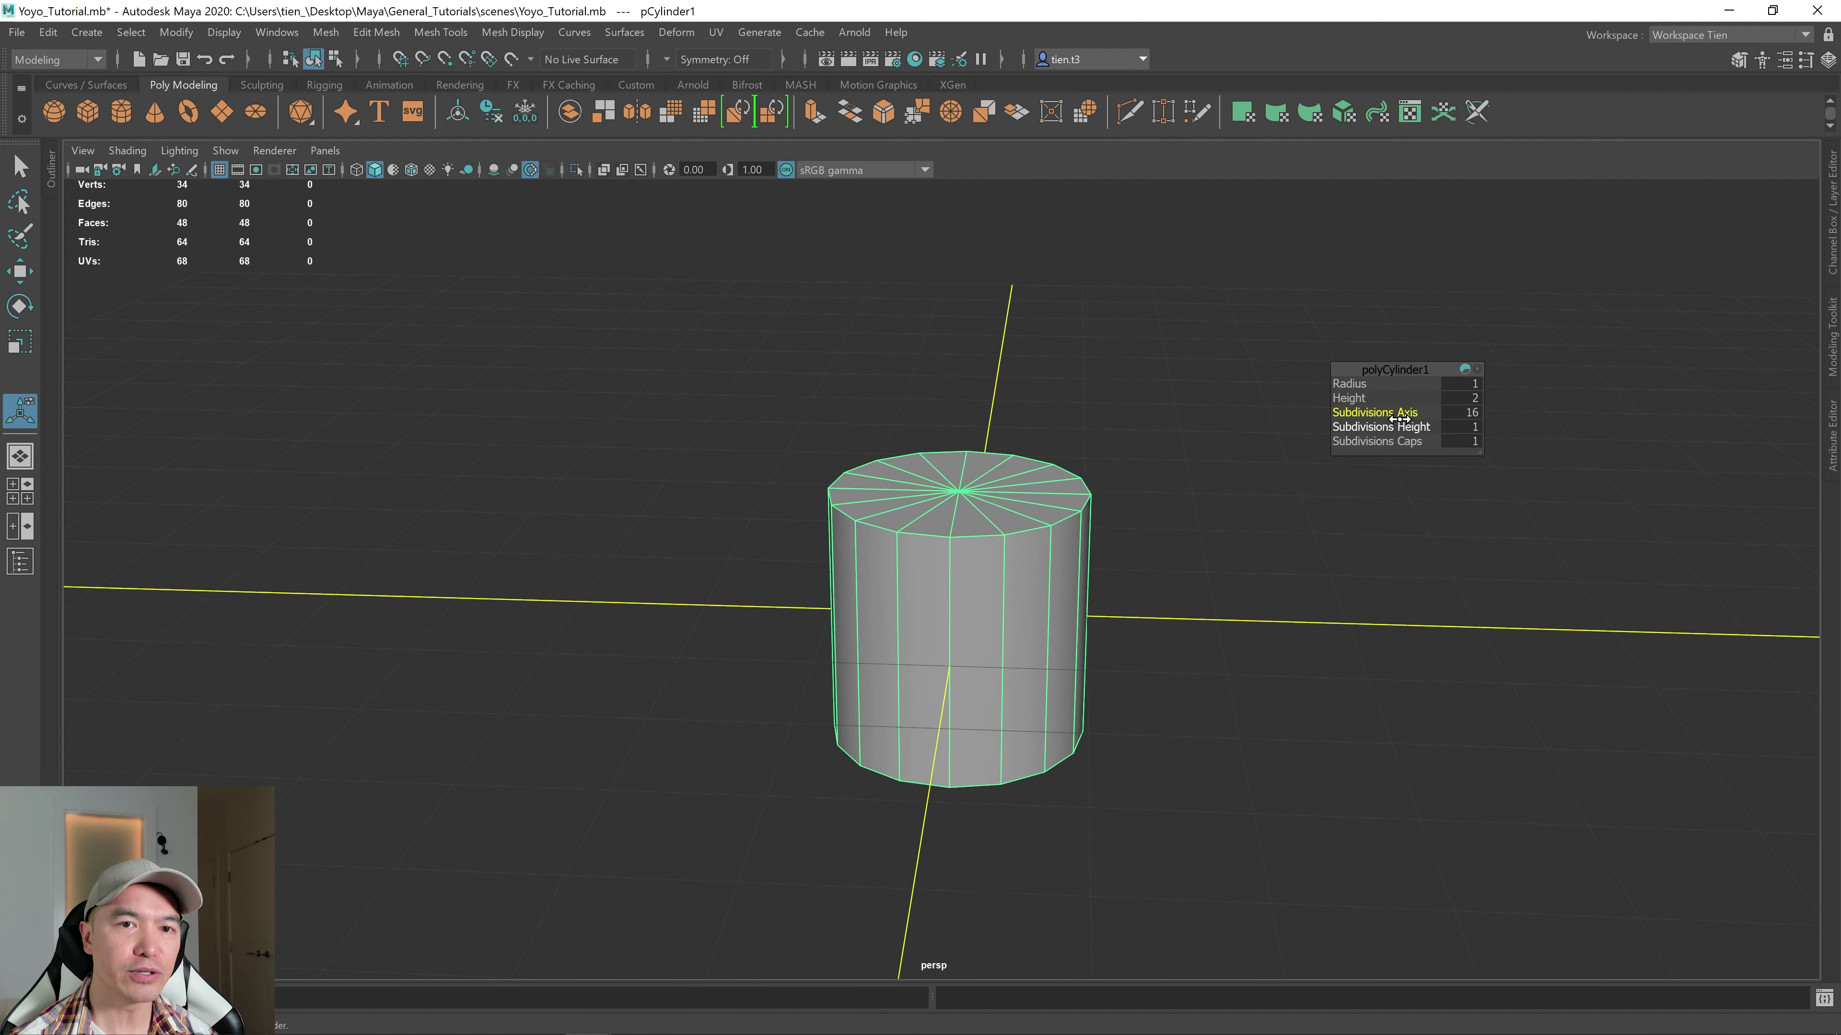
- Scale the cylinder up uniformly, then flatten it on Y into a wide disc
alt+right_drag(1150, 638, 1101, 670)
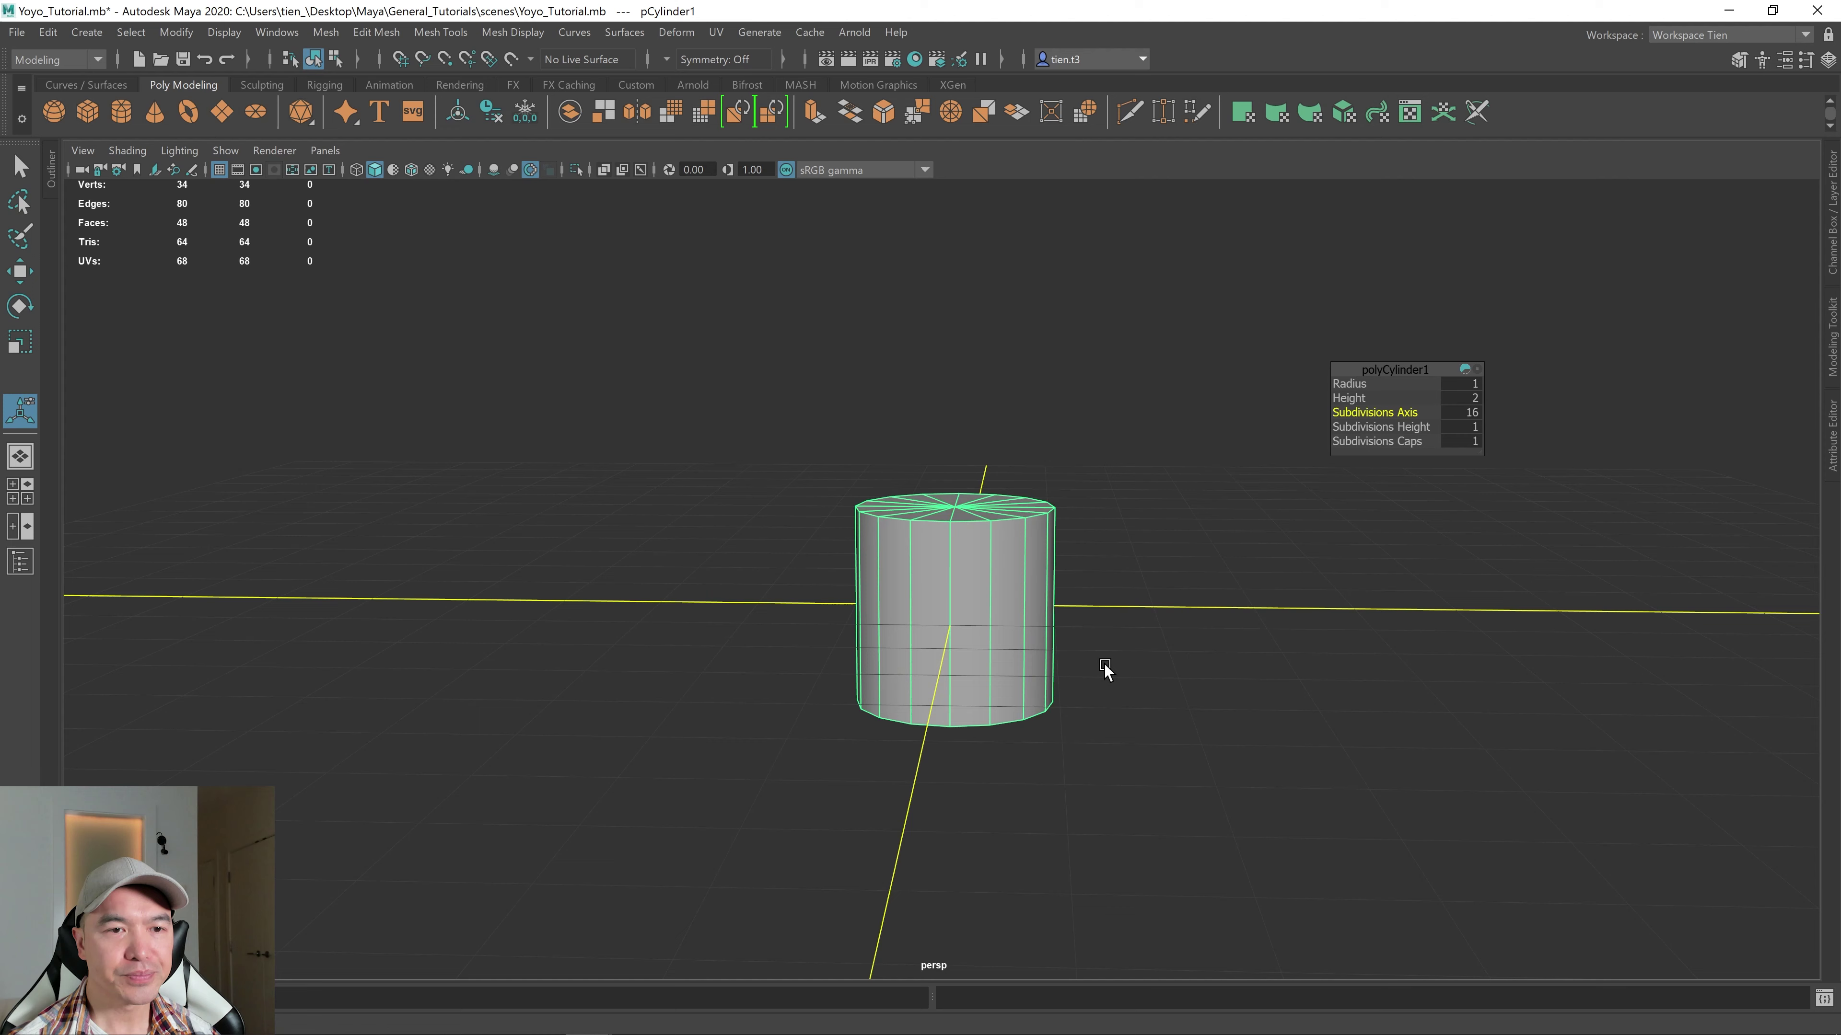
key(r)
drag(957, 611, 1102, 576)
mouse_move(958, 525)
mouse_down()
mouse_move(967, 606)
mouse_move(957, 539)
mouse_up()
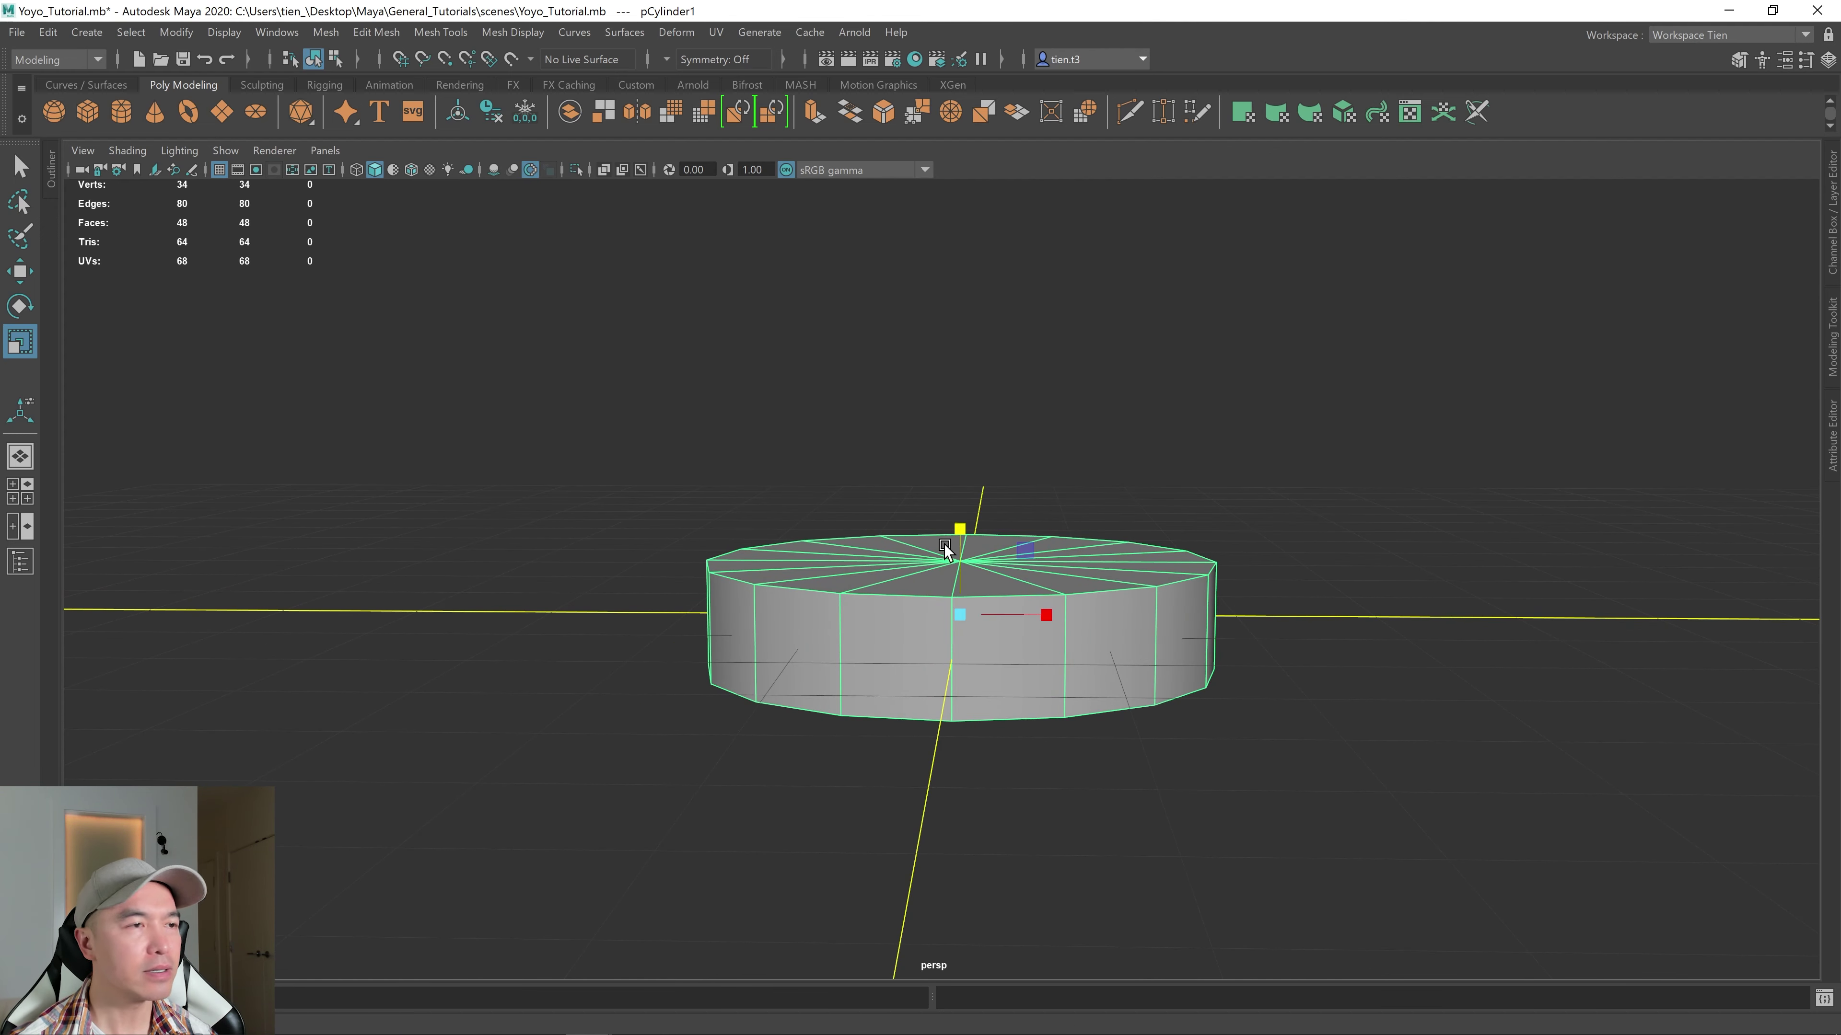
- Cycle the Move, Rotate and Scale tools, then open the Modeling Toolkit showing scale 1.85, 0.39, 1.85
alt+drag(929, 638, 1040, 642)
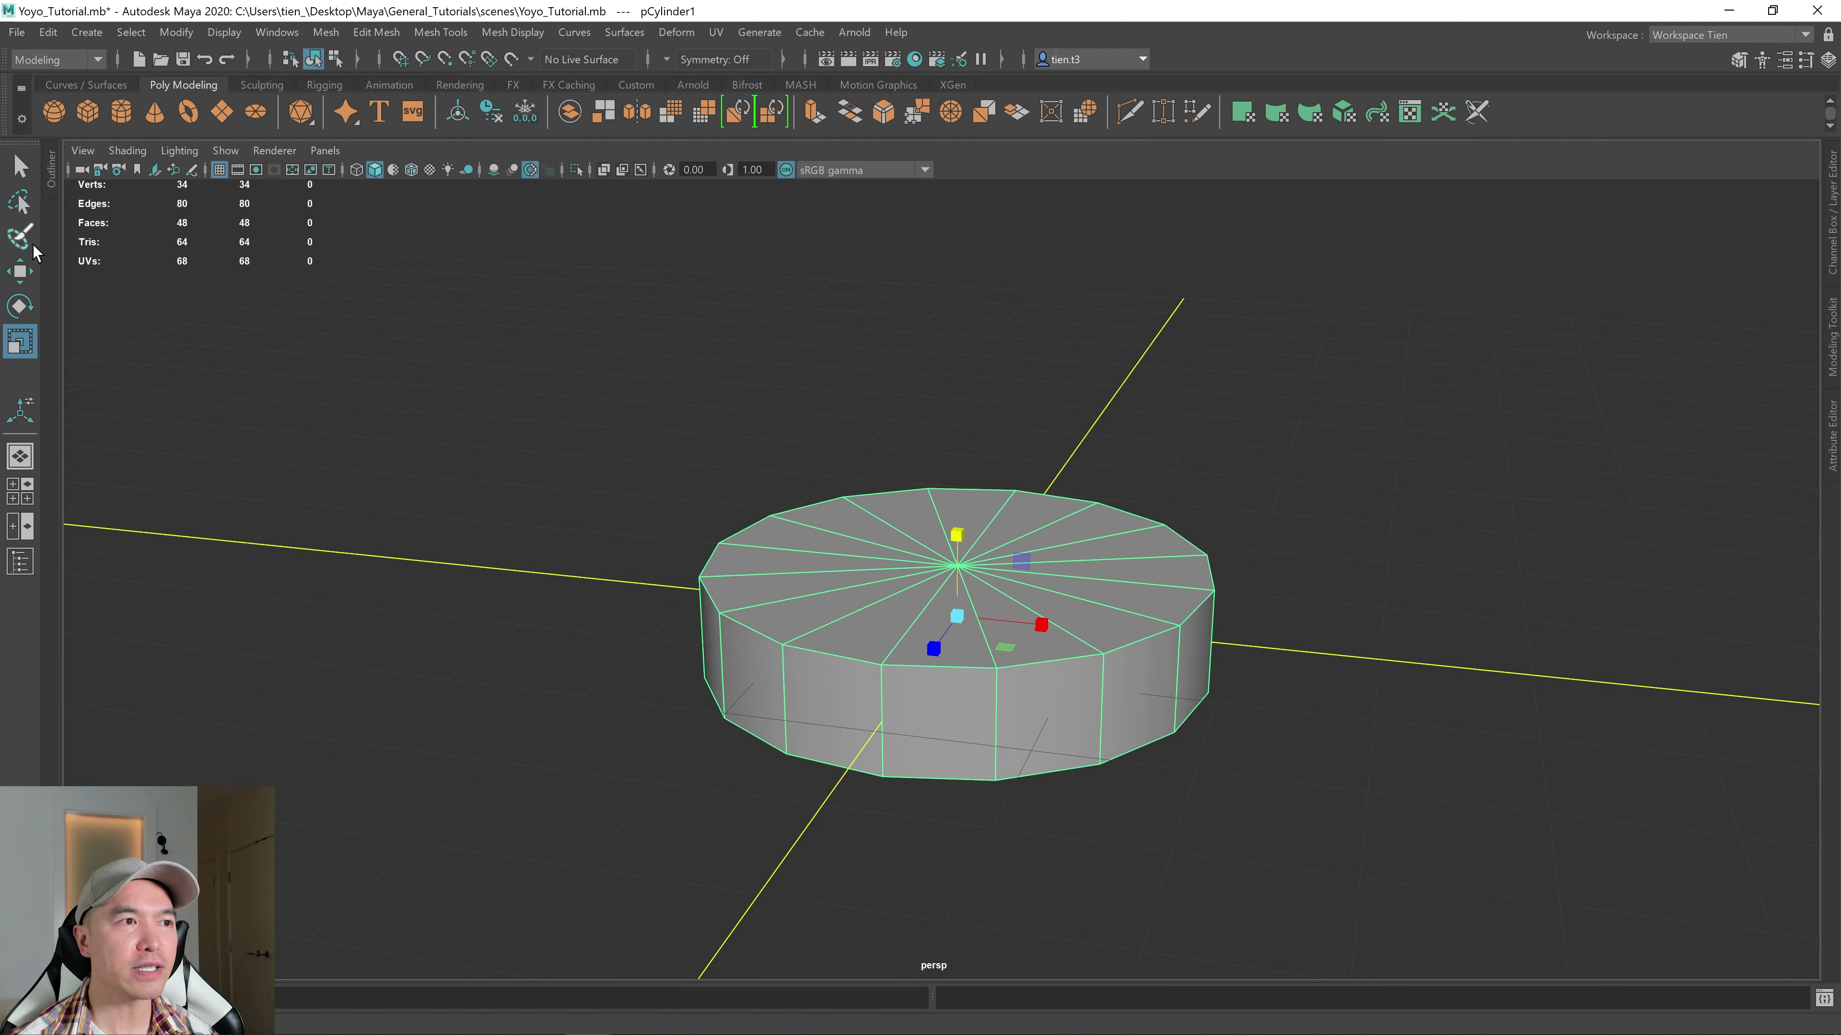
click(21, 271)
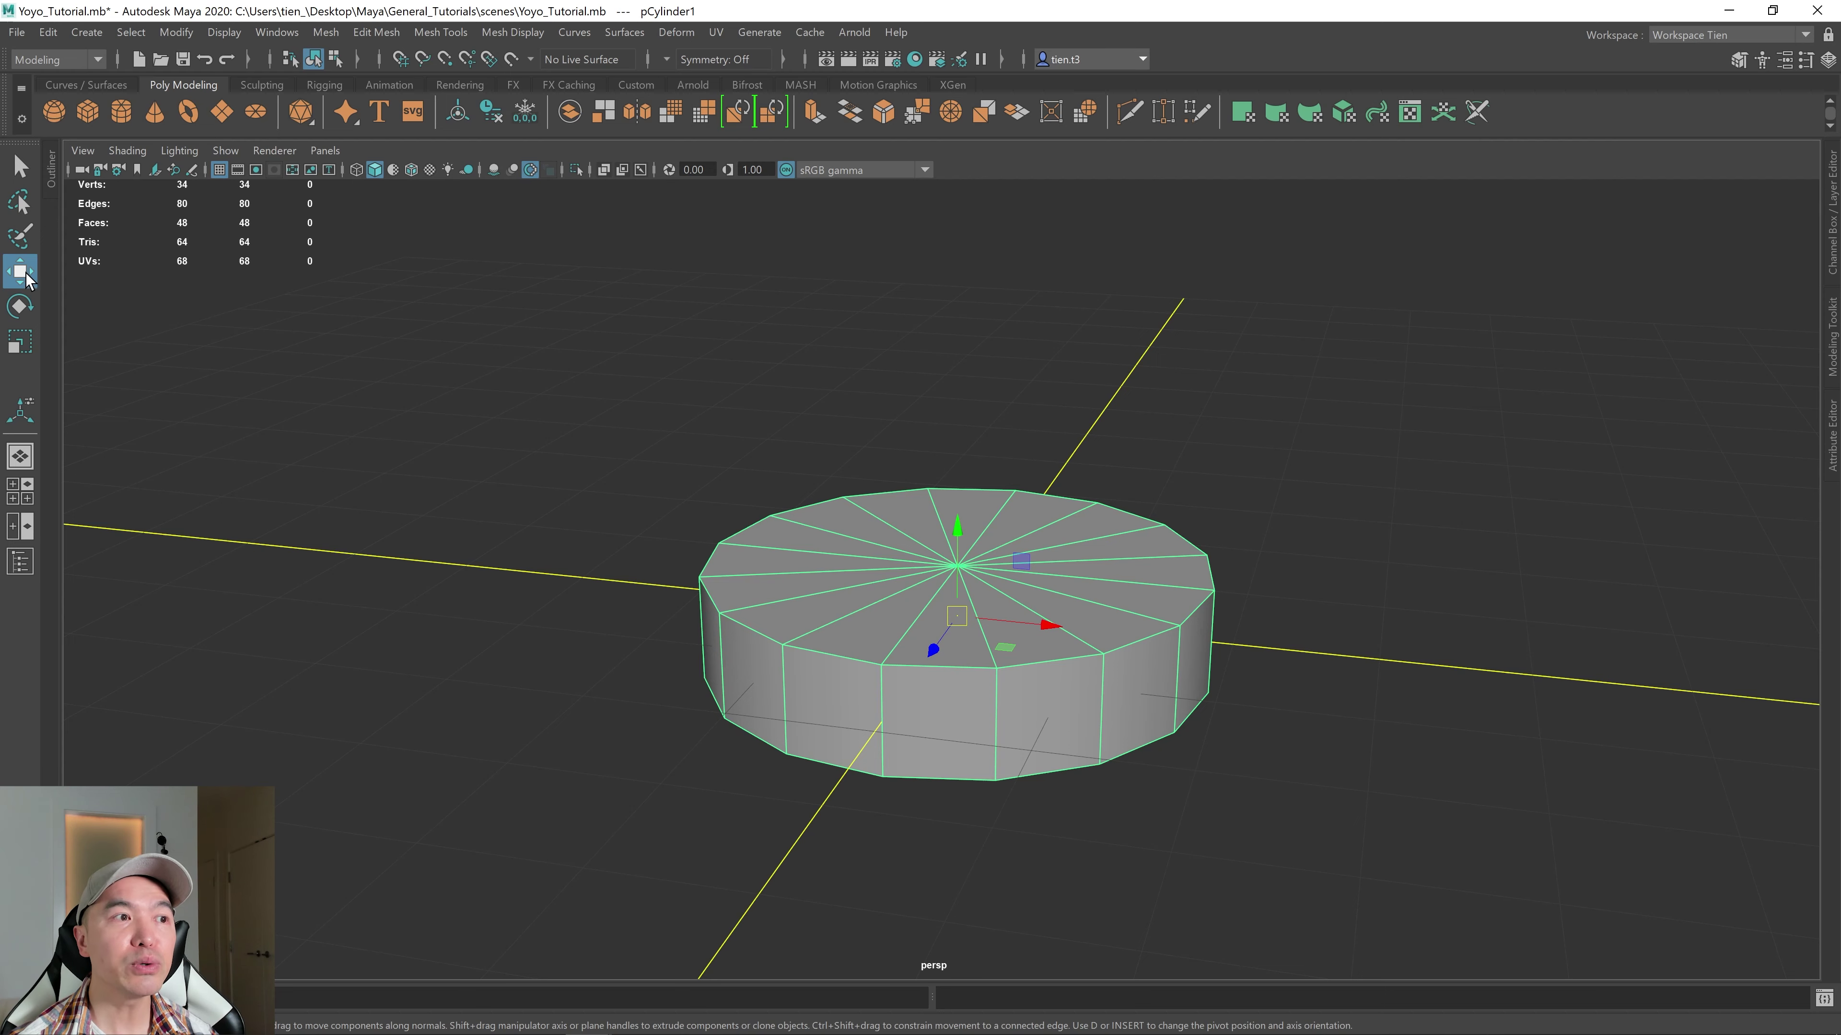
click(21, 306)
click(21, 340)
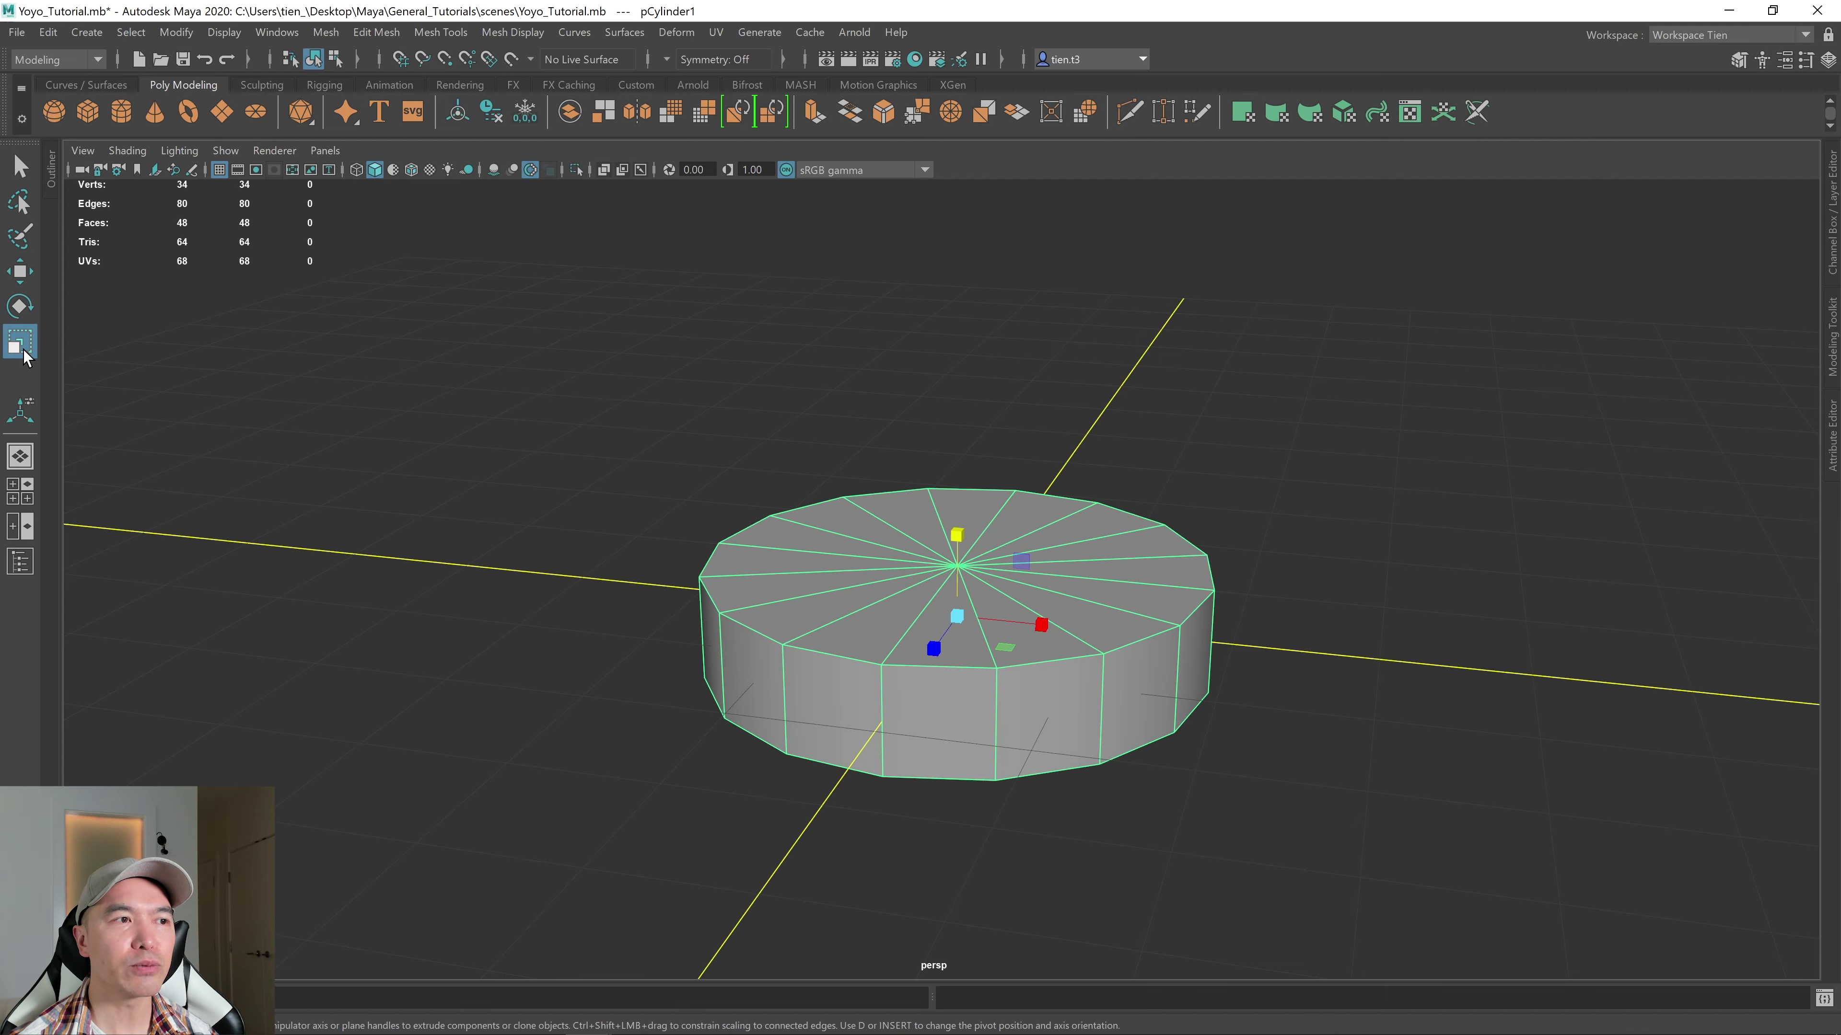
alt+drag(540, 369, 576, 408)
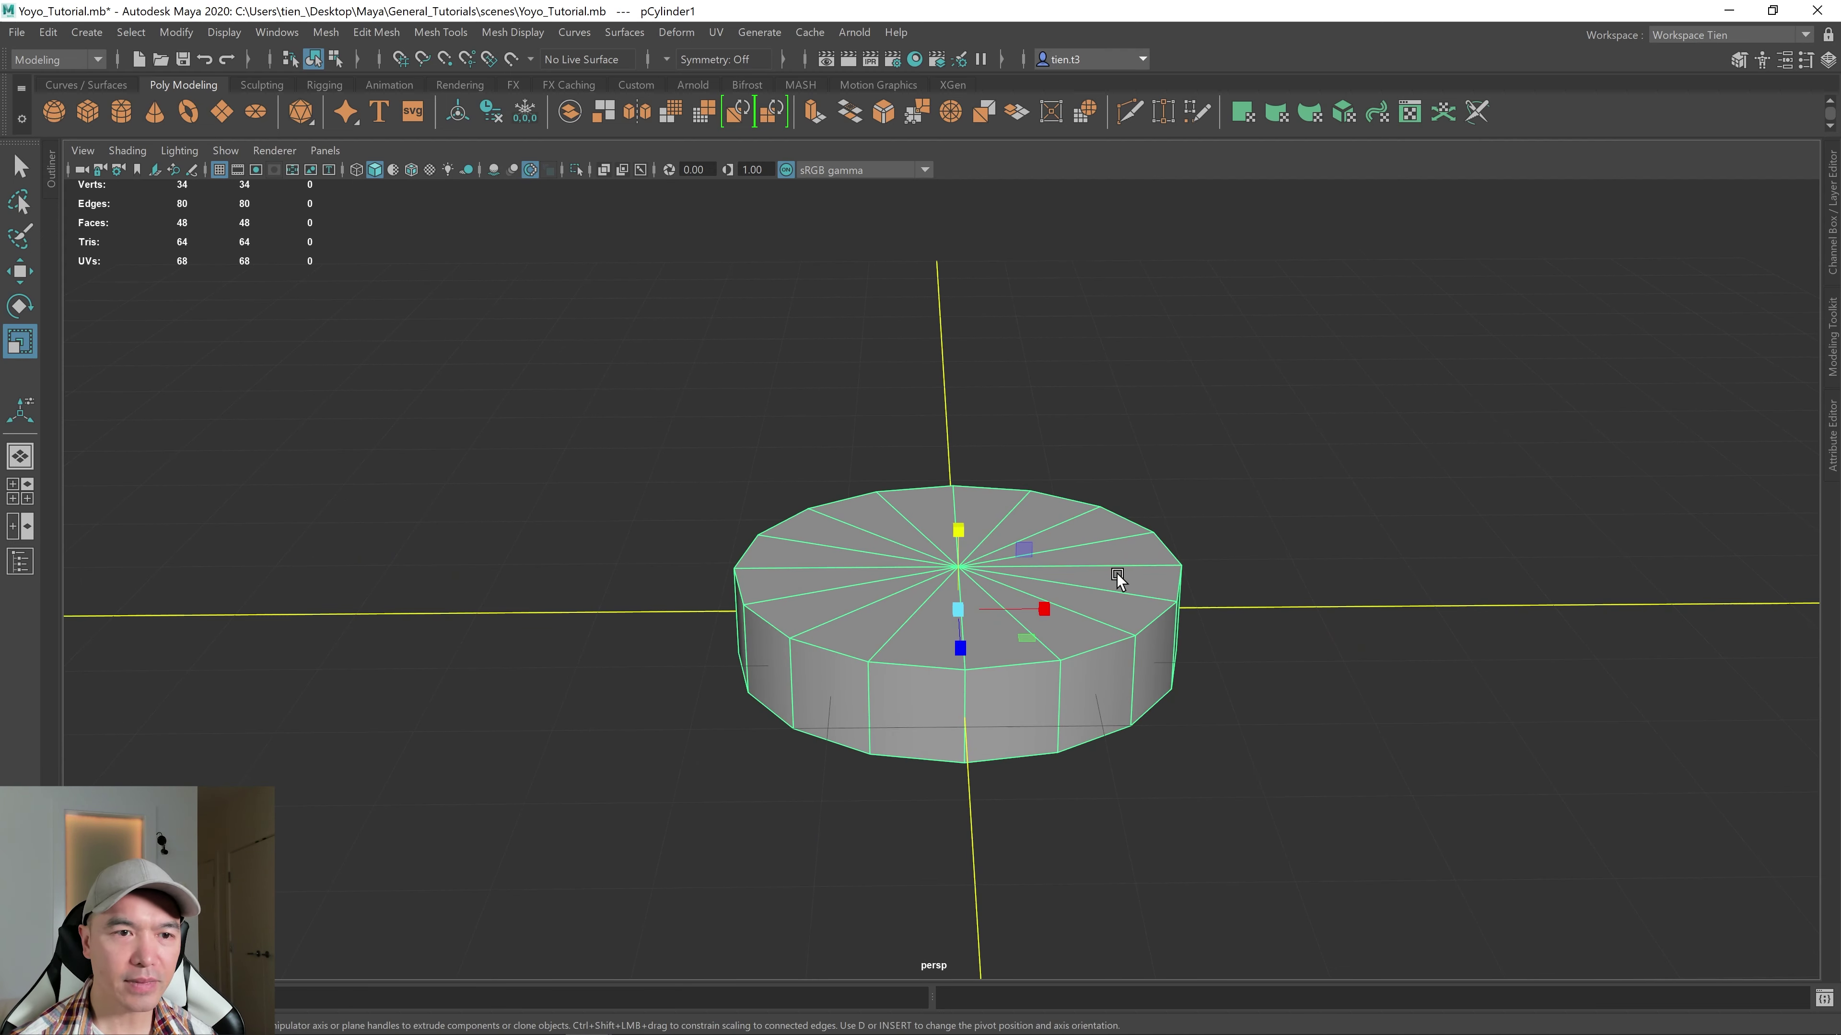
alt+drag(1117, 578, 1105, 502)
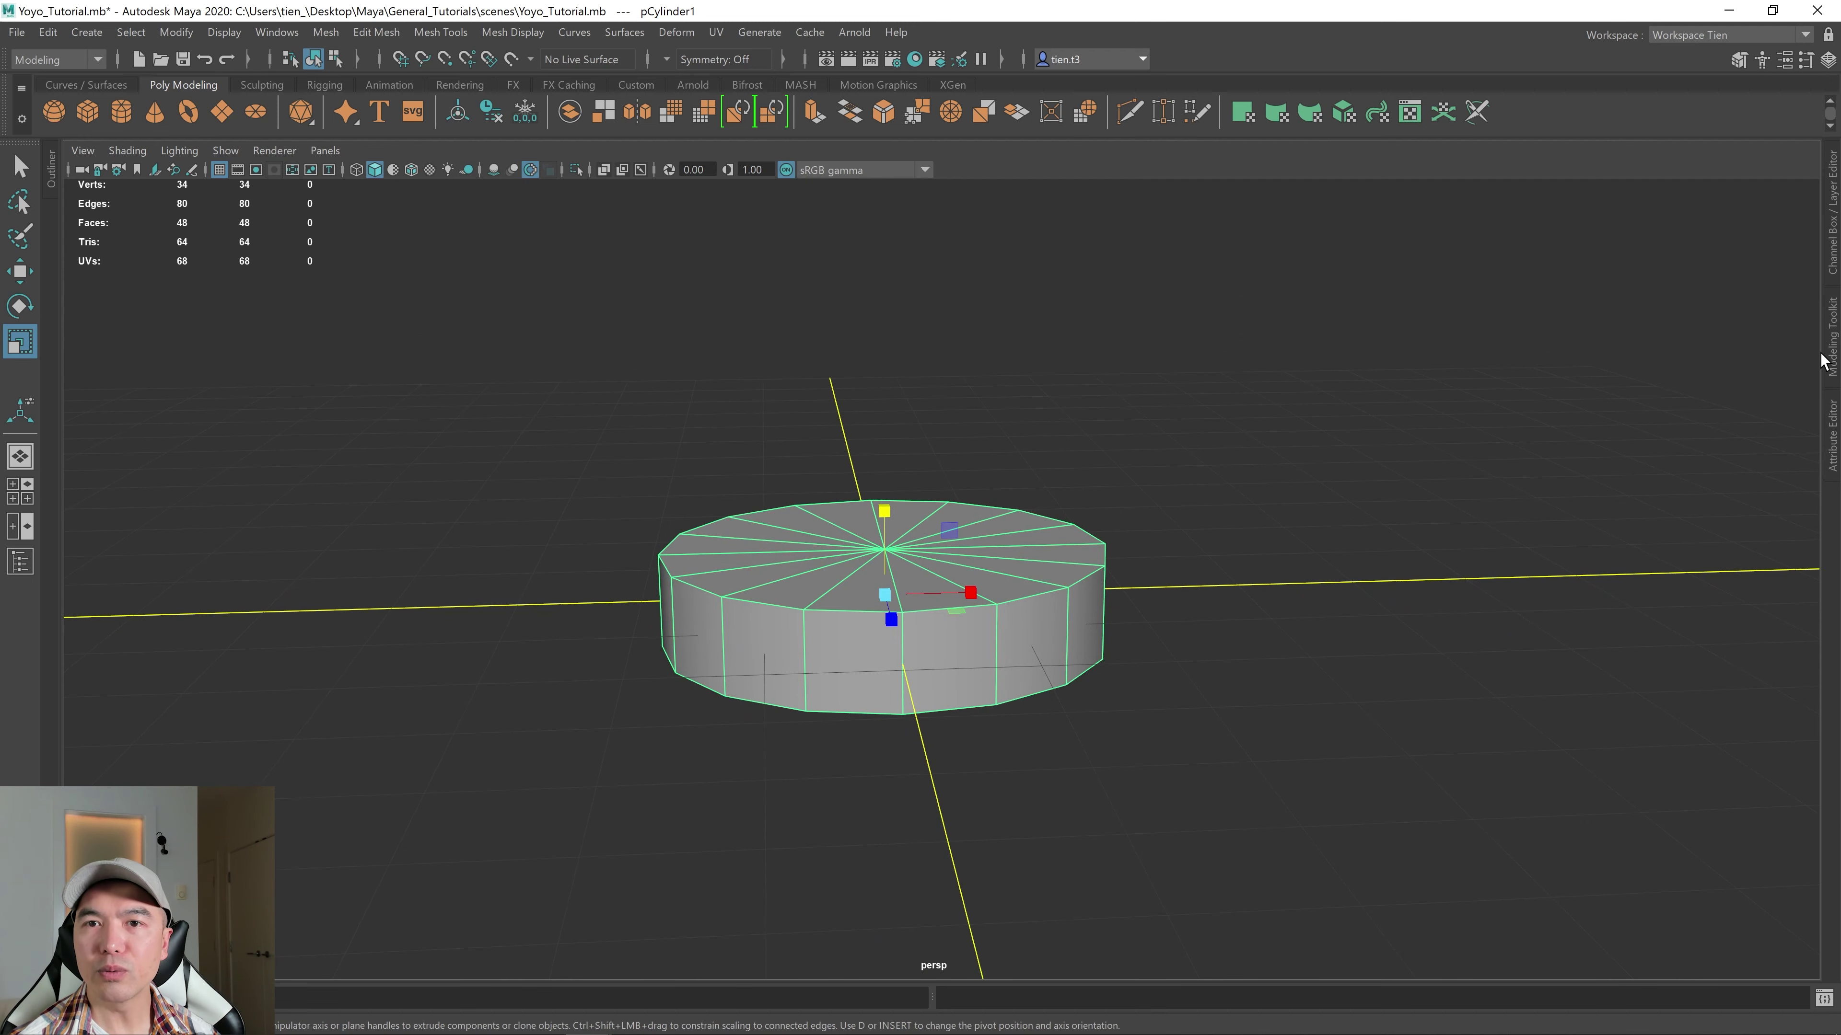
click(1837, 350)
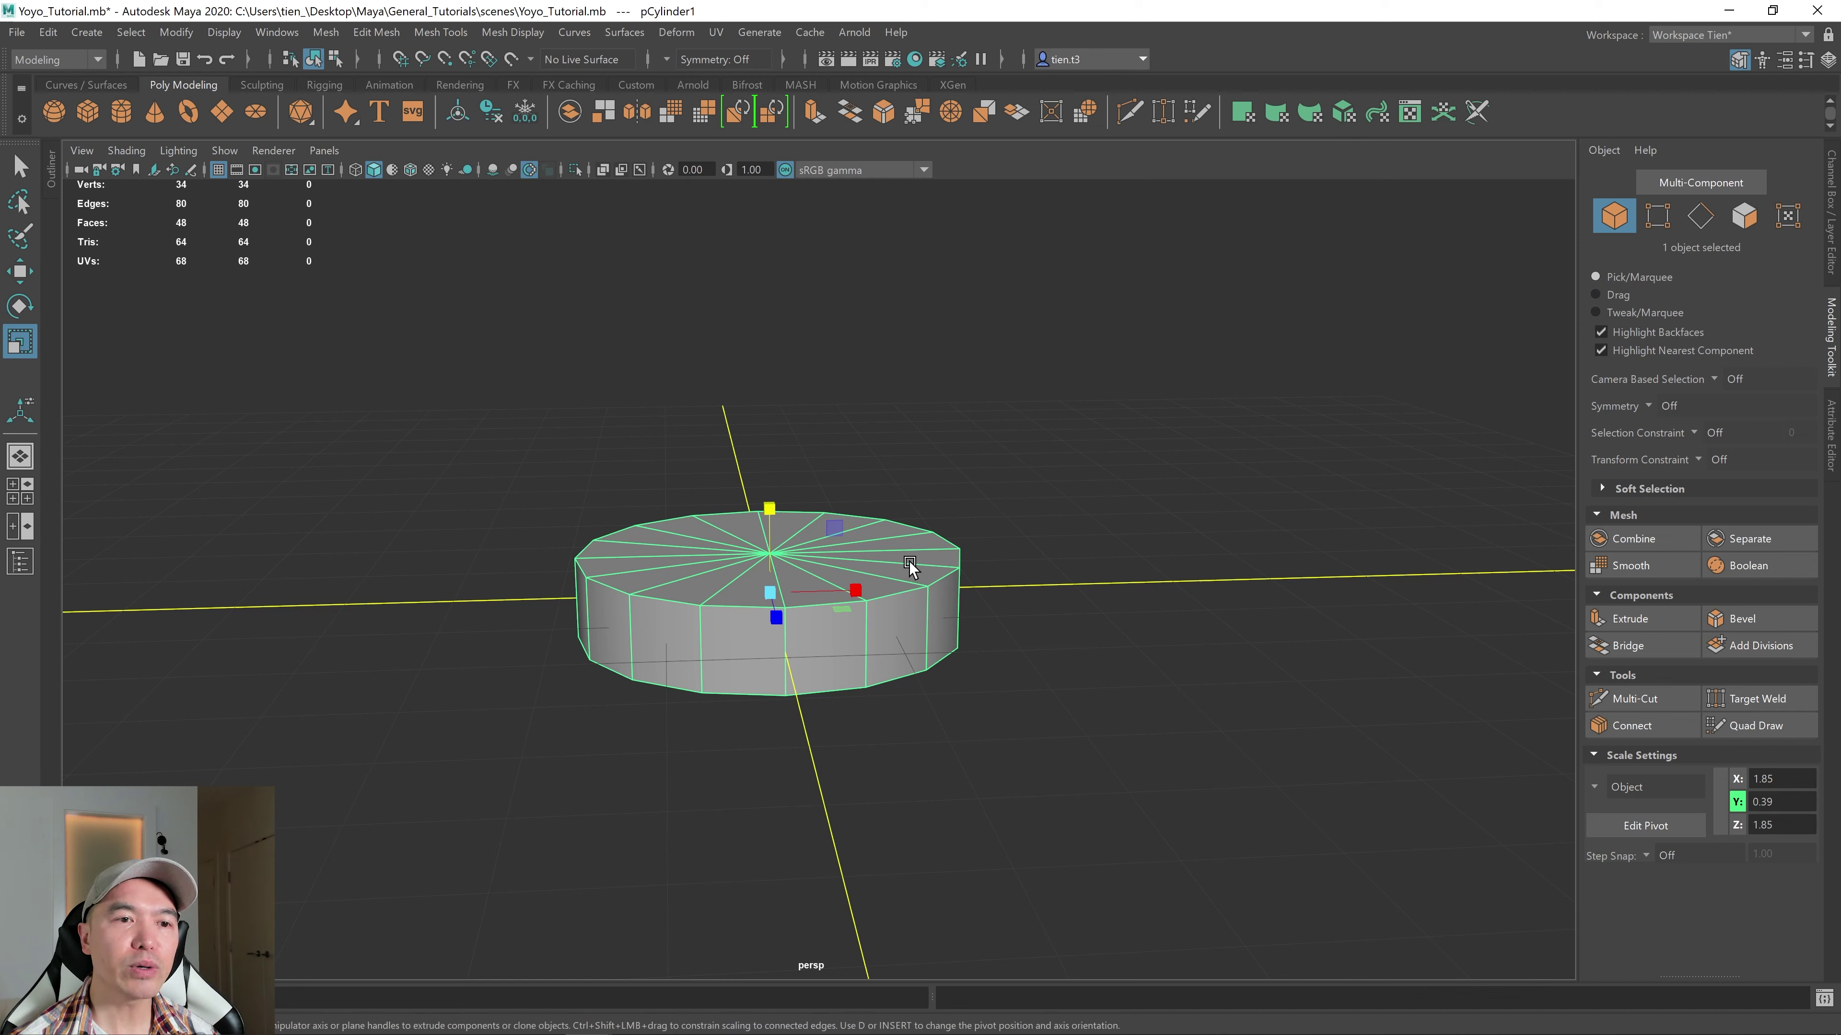
- Switch to edge mode and select the disc's top rim edge loop
right_drag(881, 502, 876, 444)
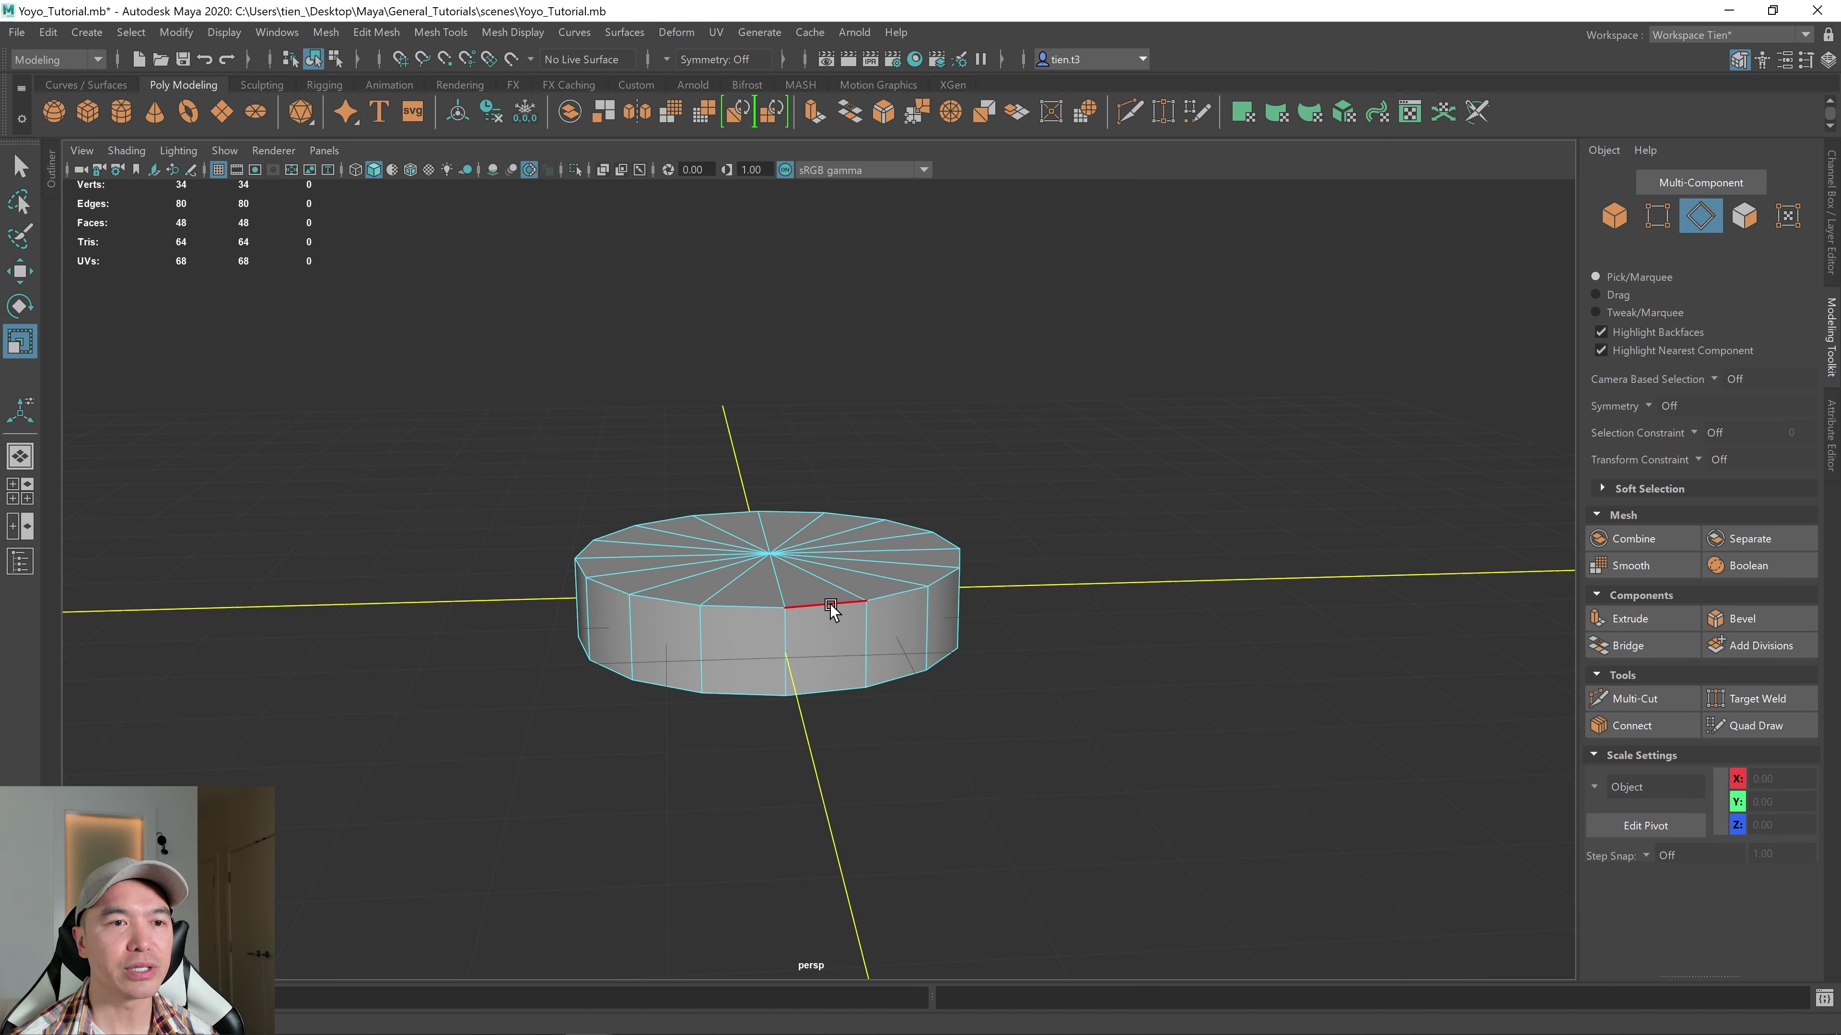
key(q)
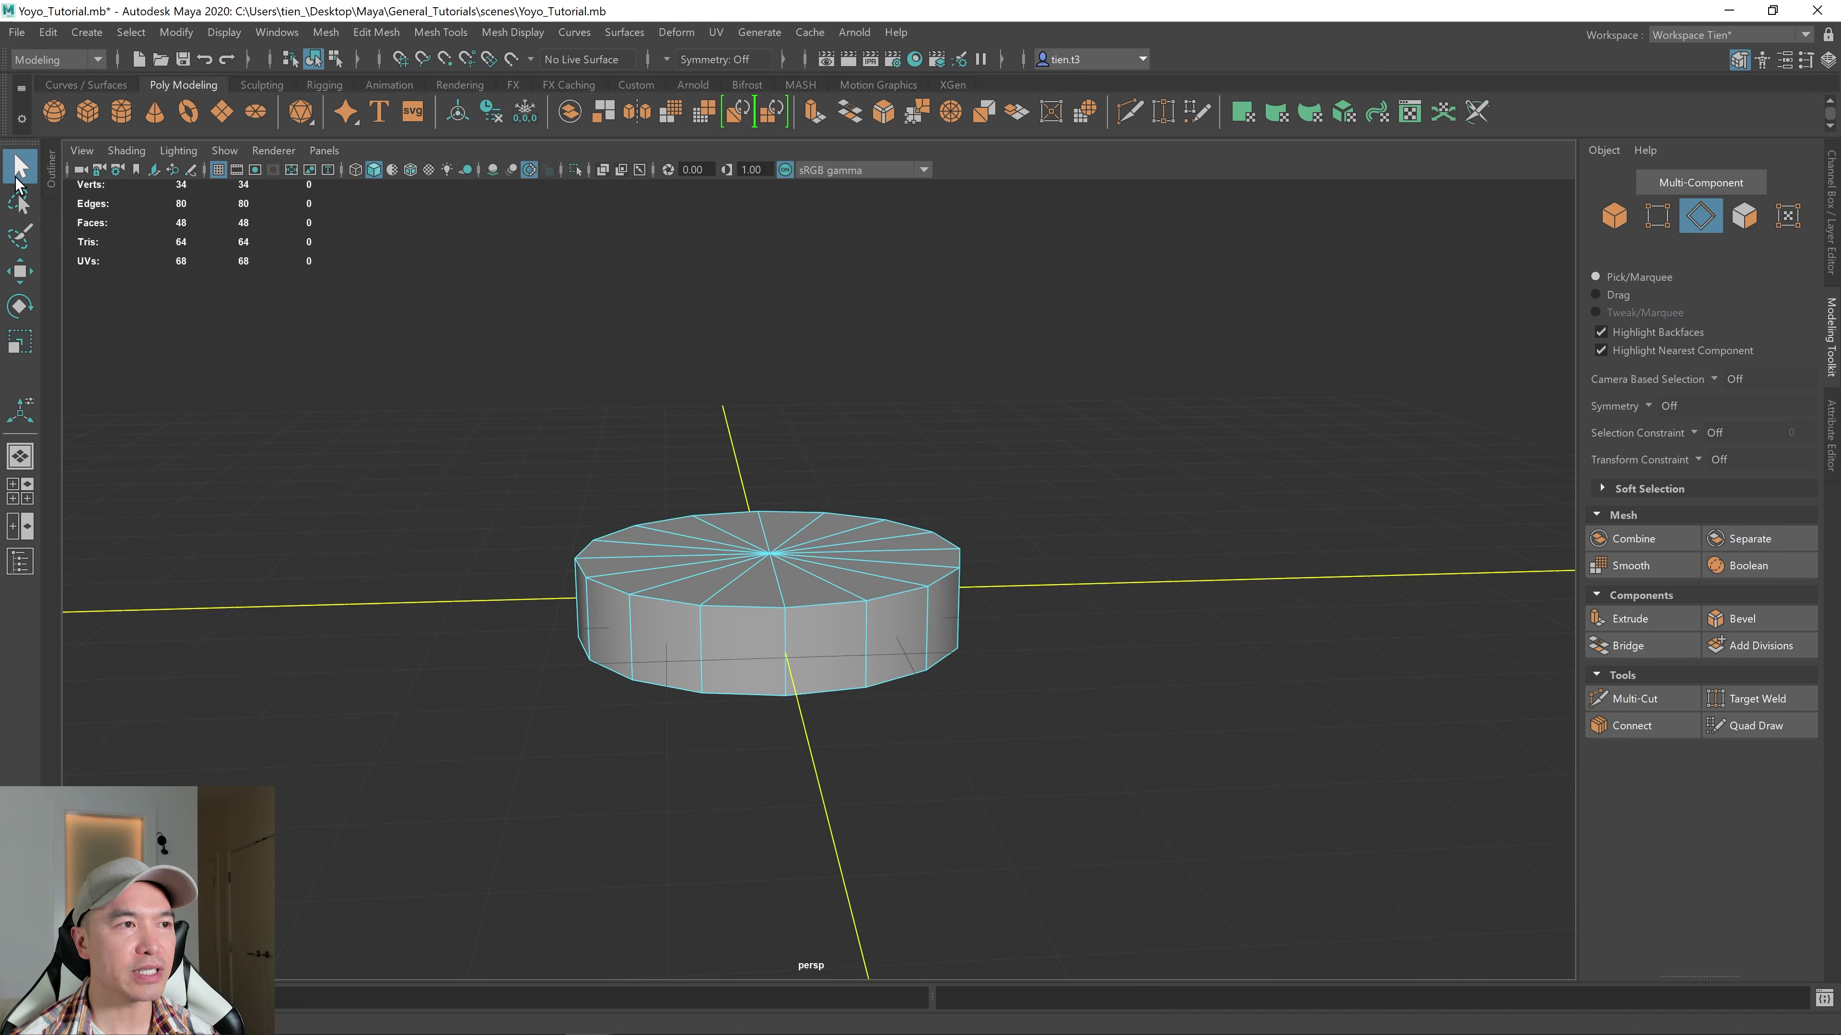
double_click(837, 609)
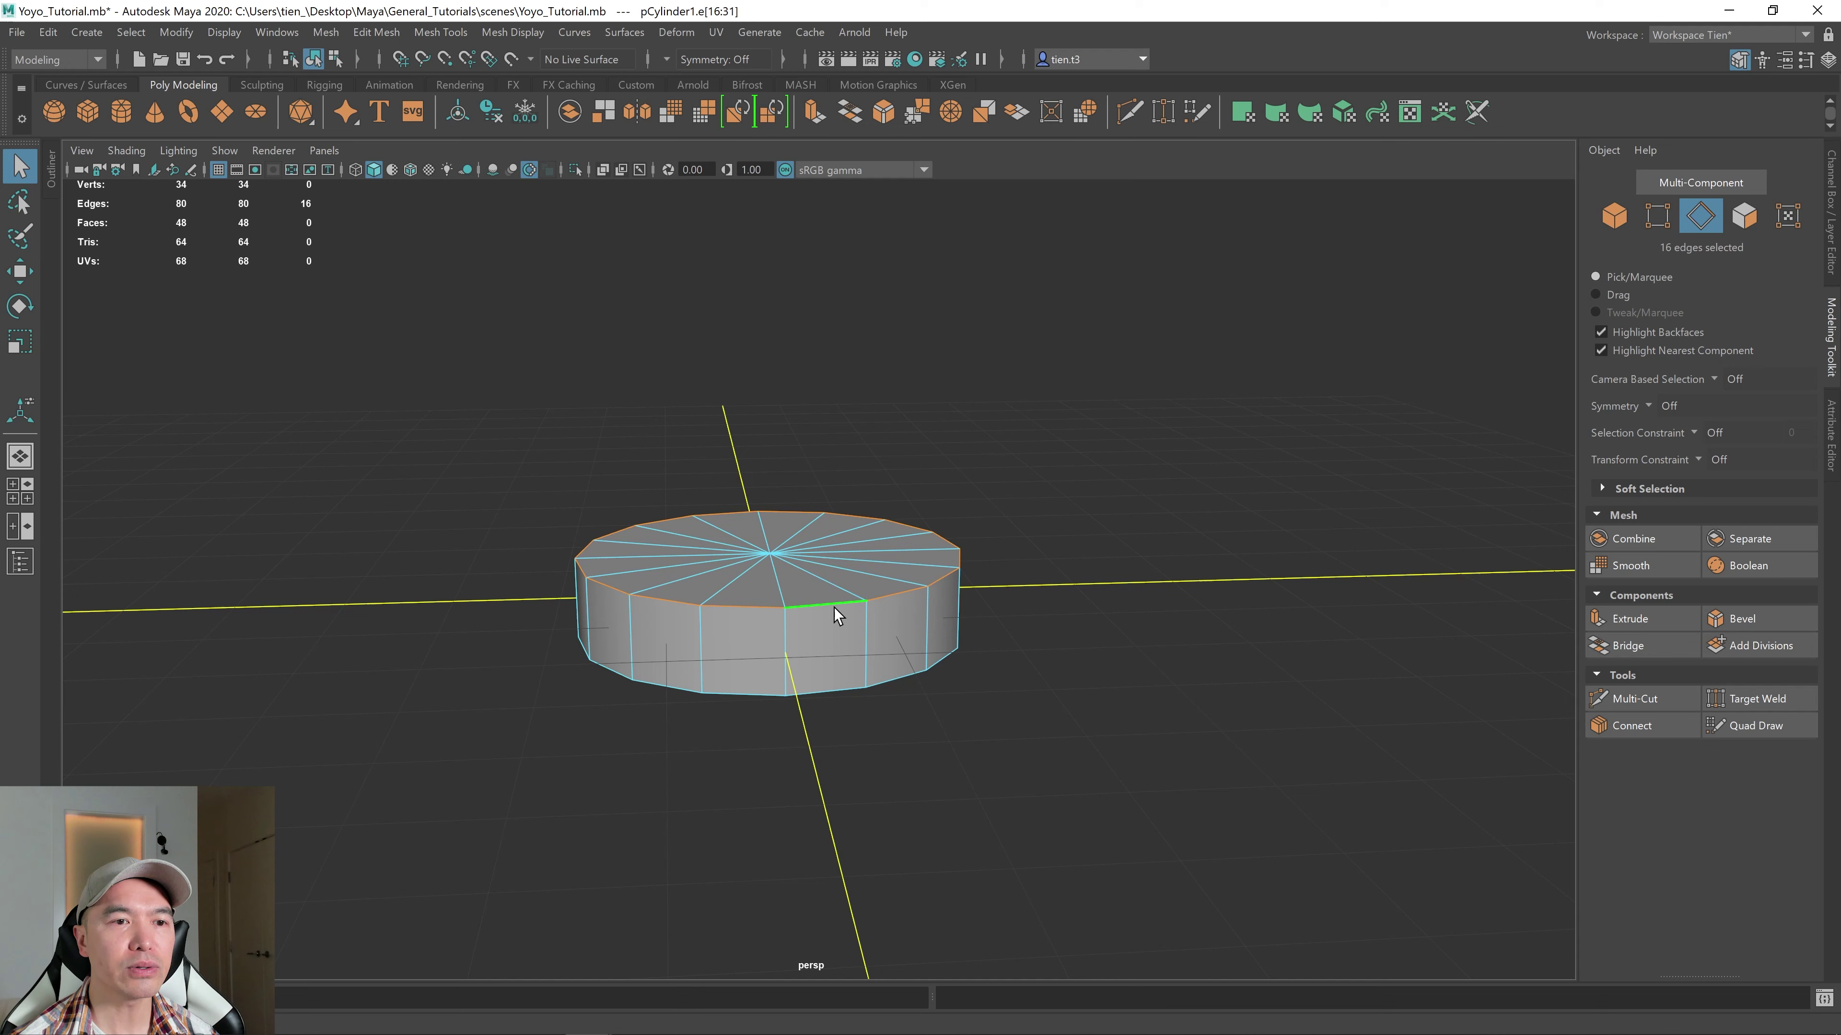
scroll(1362, 615, up, 2)
scroll(1305, 616, up, 2)
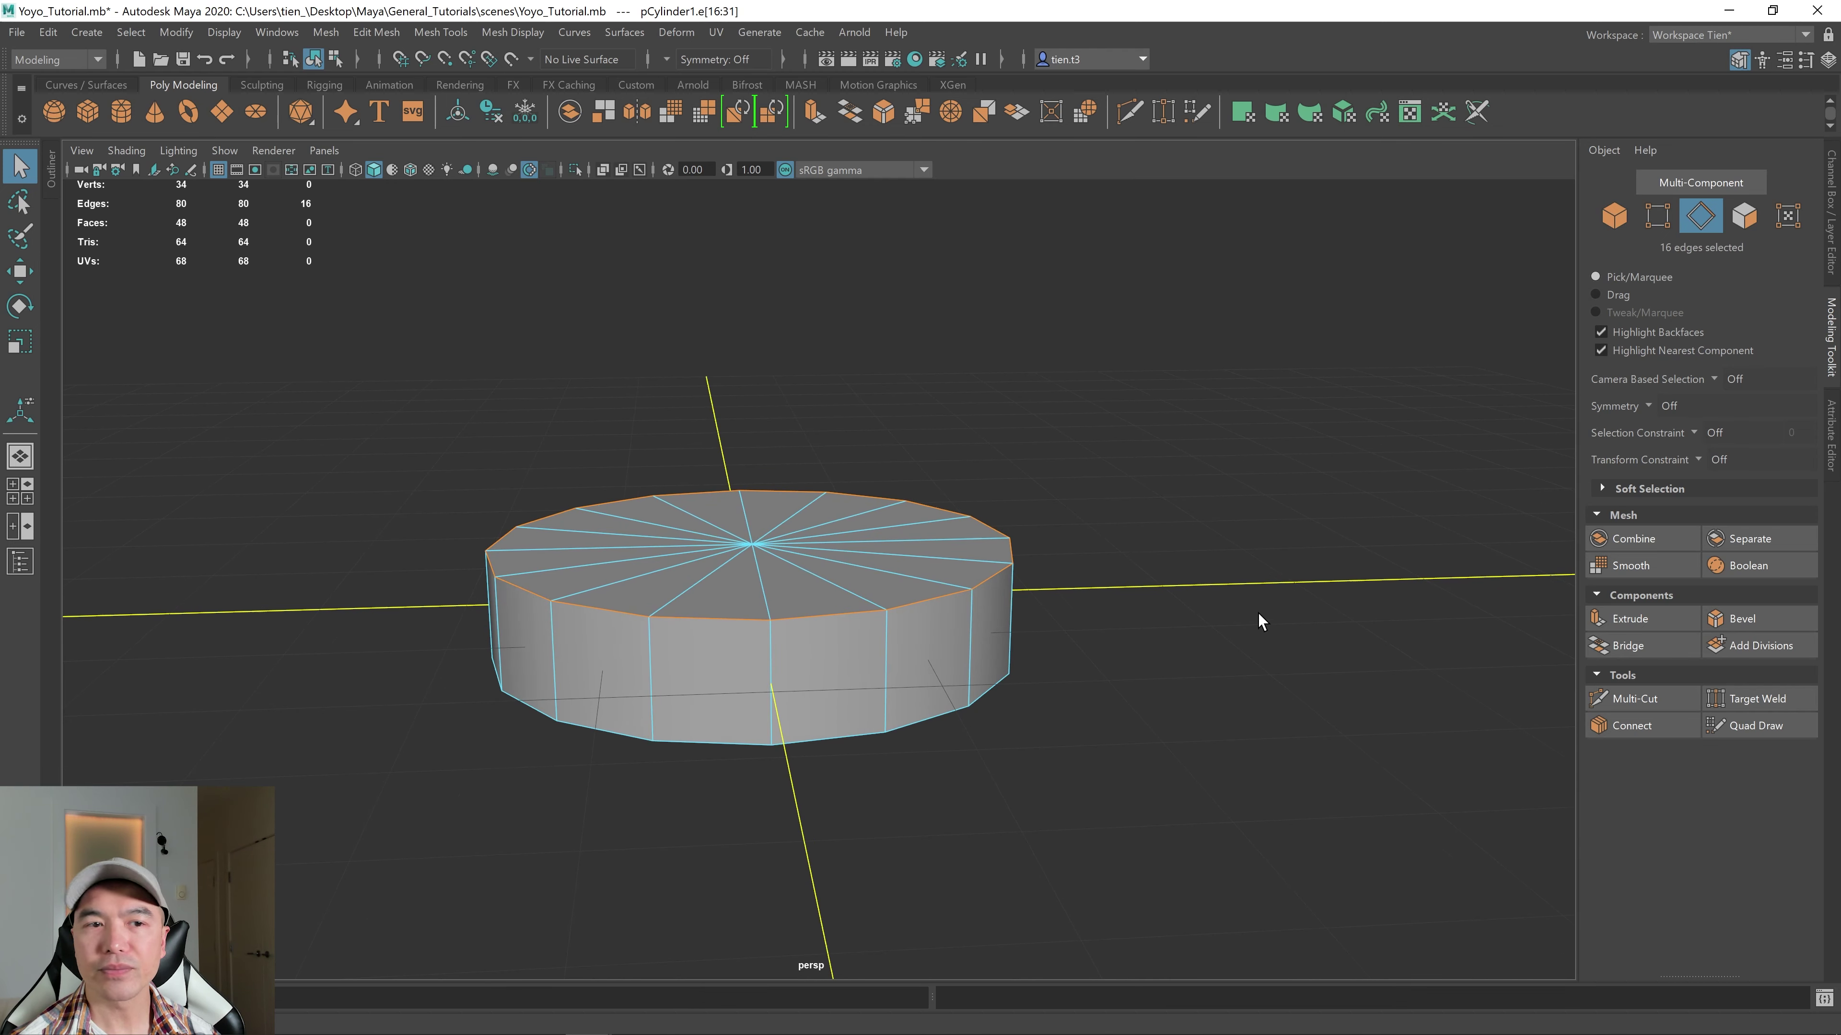
- Bevel the top rim with 3 segments, tuning the fraction while checking the smooth preview
click(1742, 619)
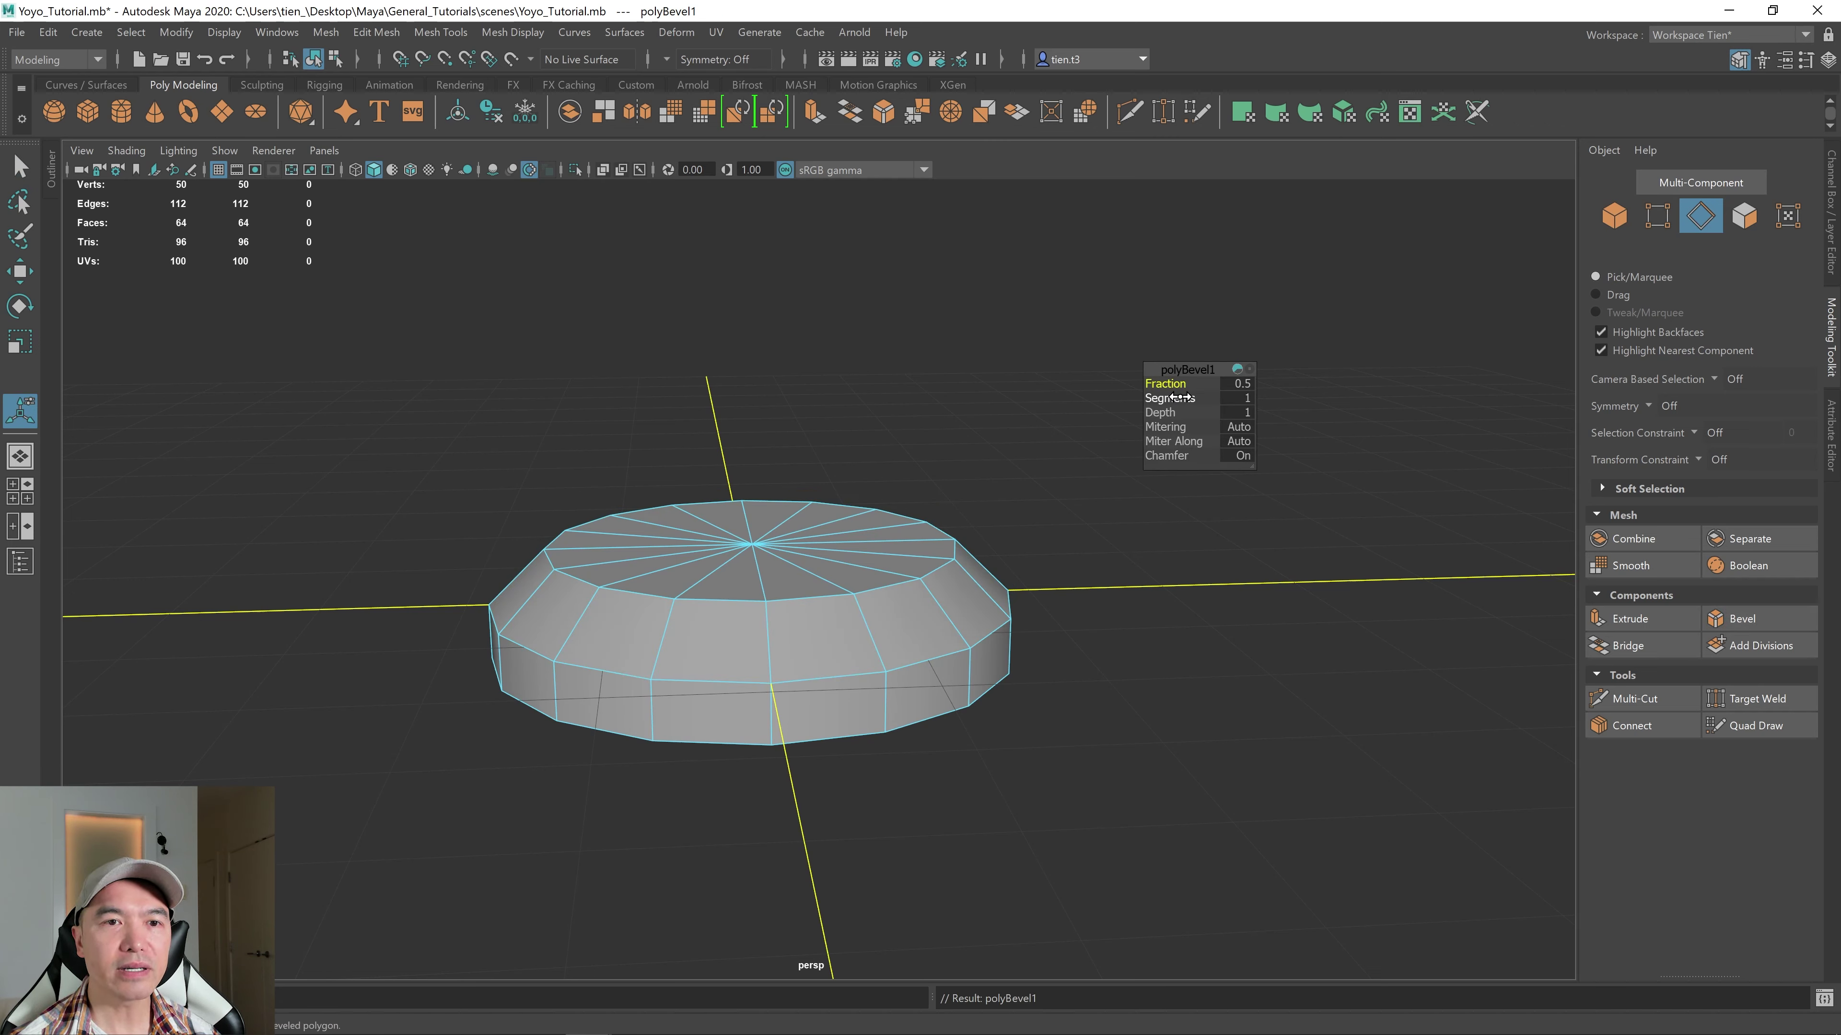
drag(1179, 397, 1171, 390)
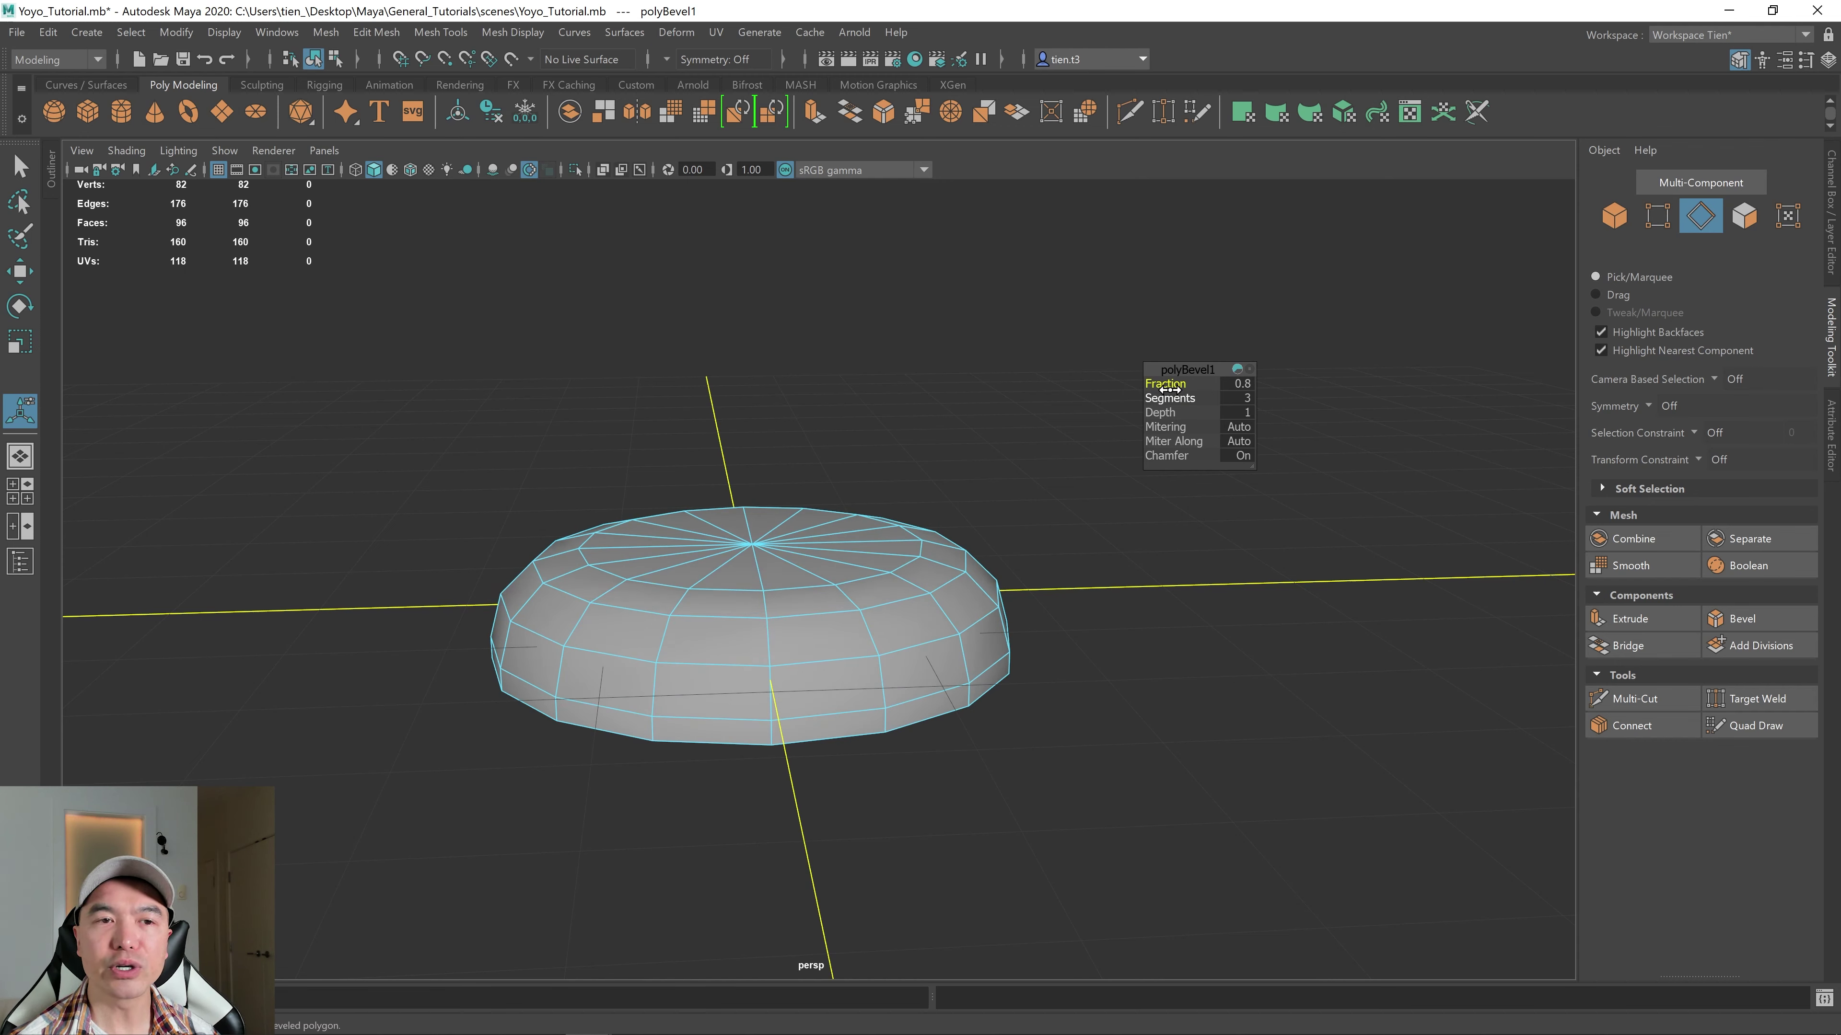
mouse_move(1159, 383)
mouse_down()
mouse_move(1145, 388)
mouse_move(1168, 386)
mouse_up()
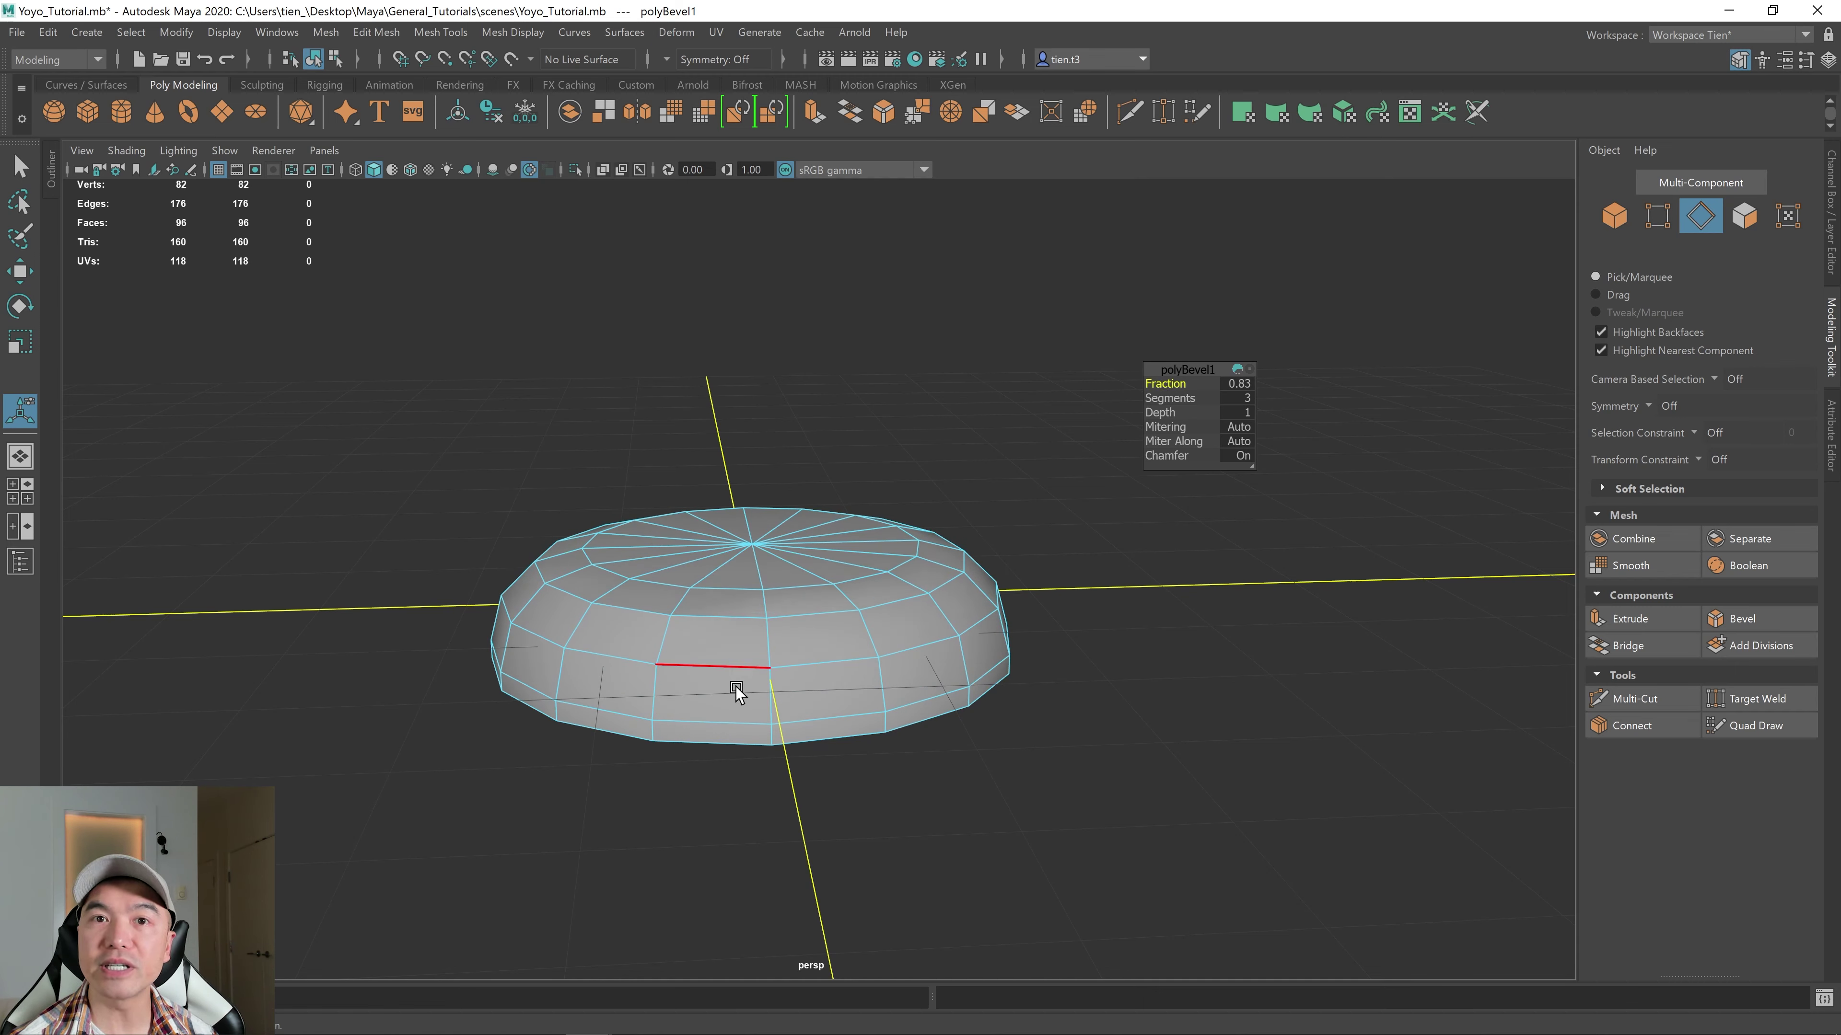
drag(1163, 384, 1068, 398)
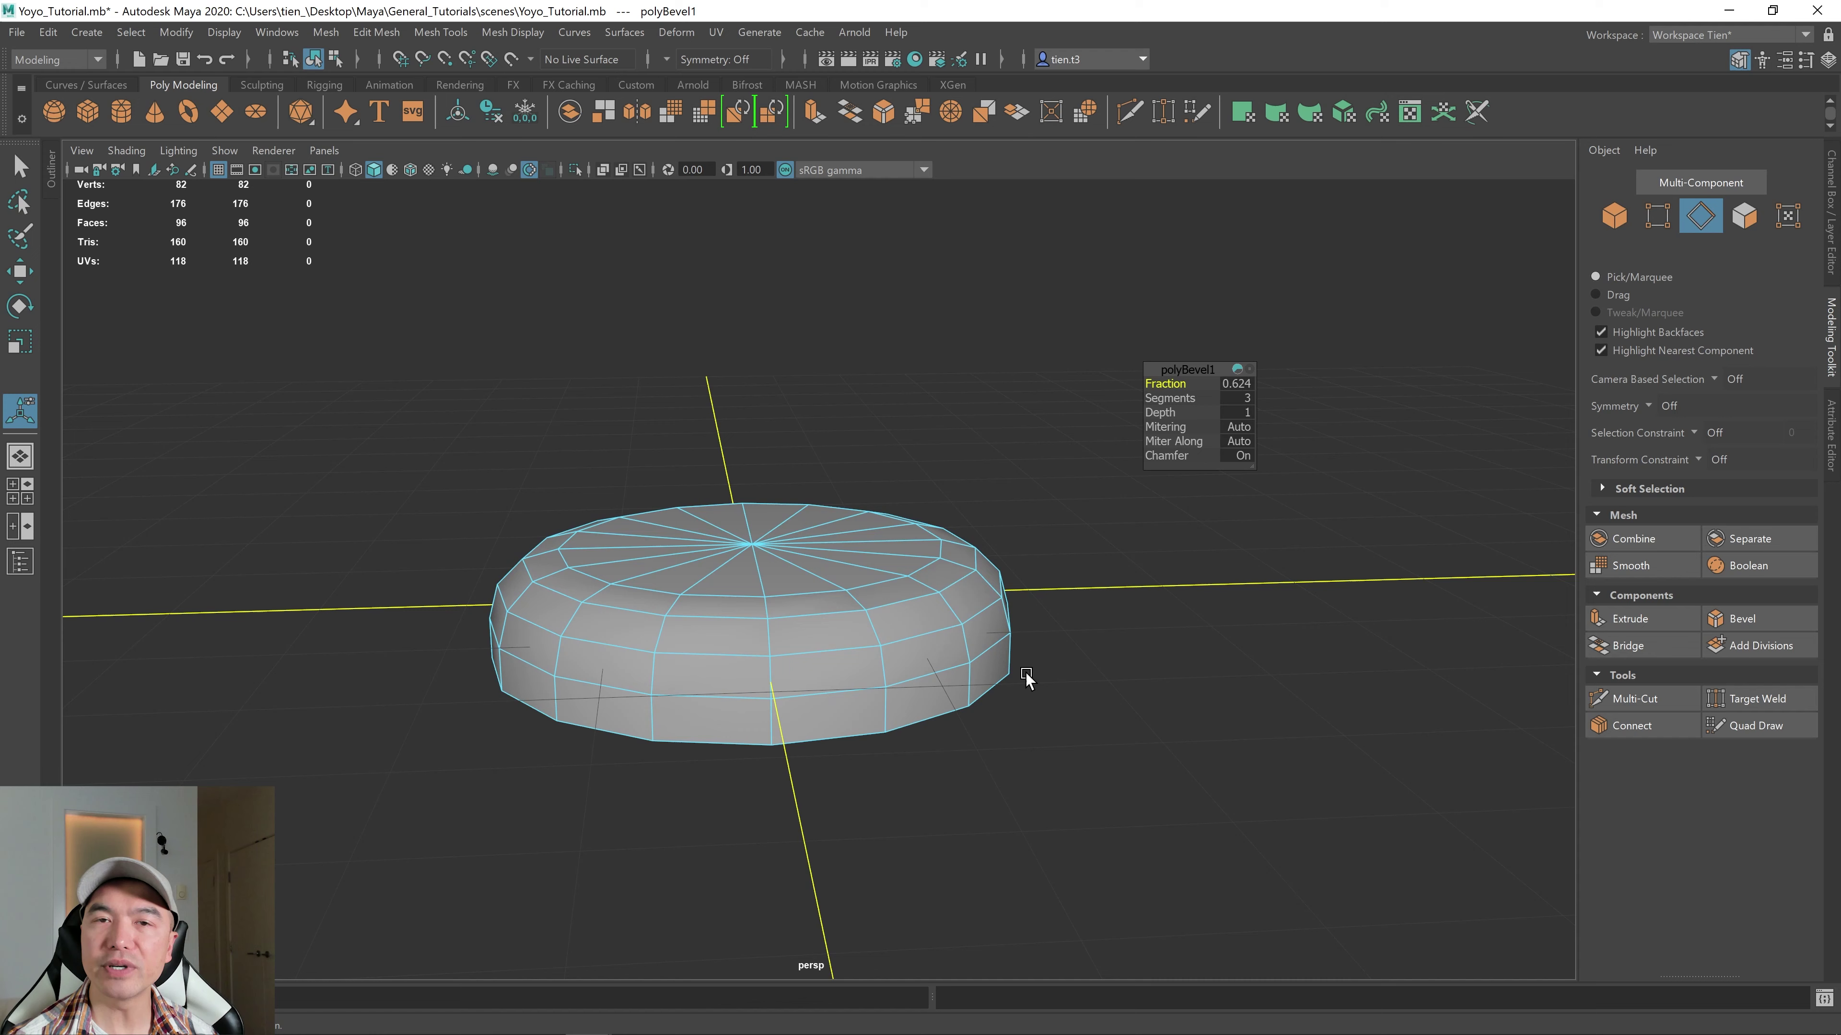
key(3)
alt+drag(978, 681, 949, 649)
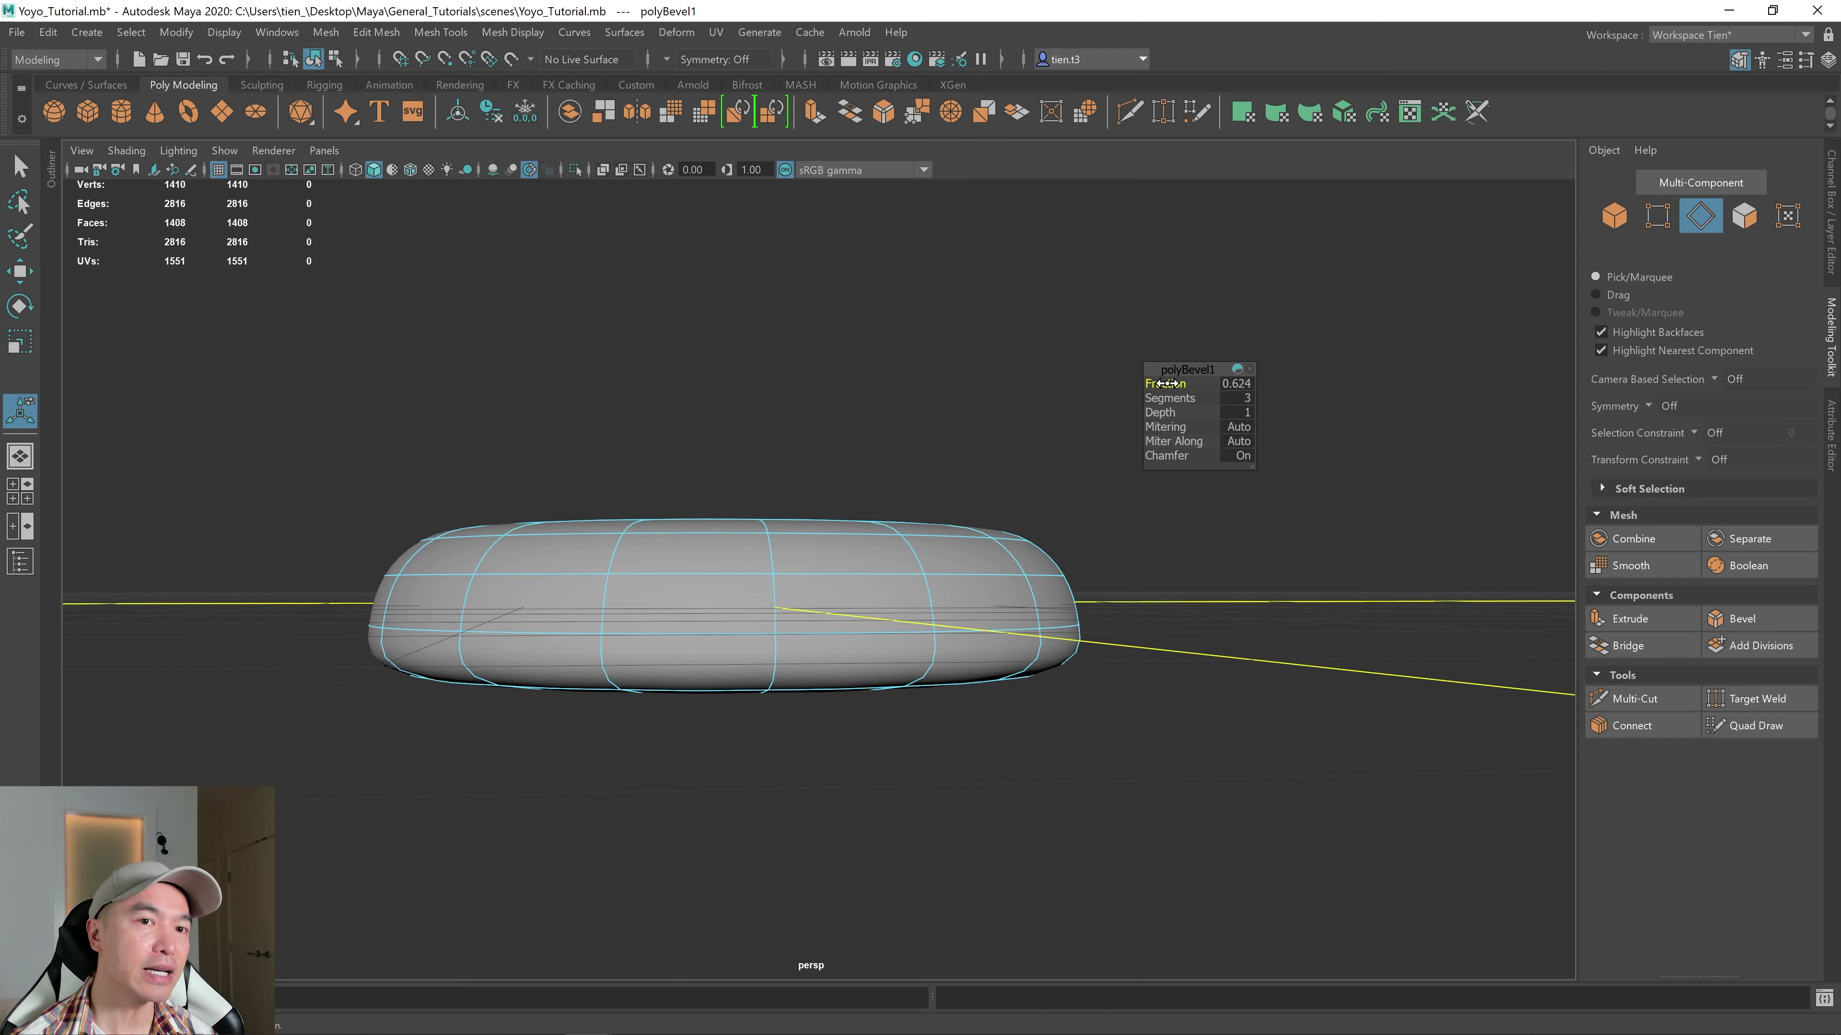
drag(1167, 384, 756, 759)
key(1)
- Select the disc's bottom rim edge loop and hide the ground grid
key(q)
alt+drag(790, 673, 774, 726)
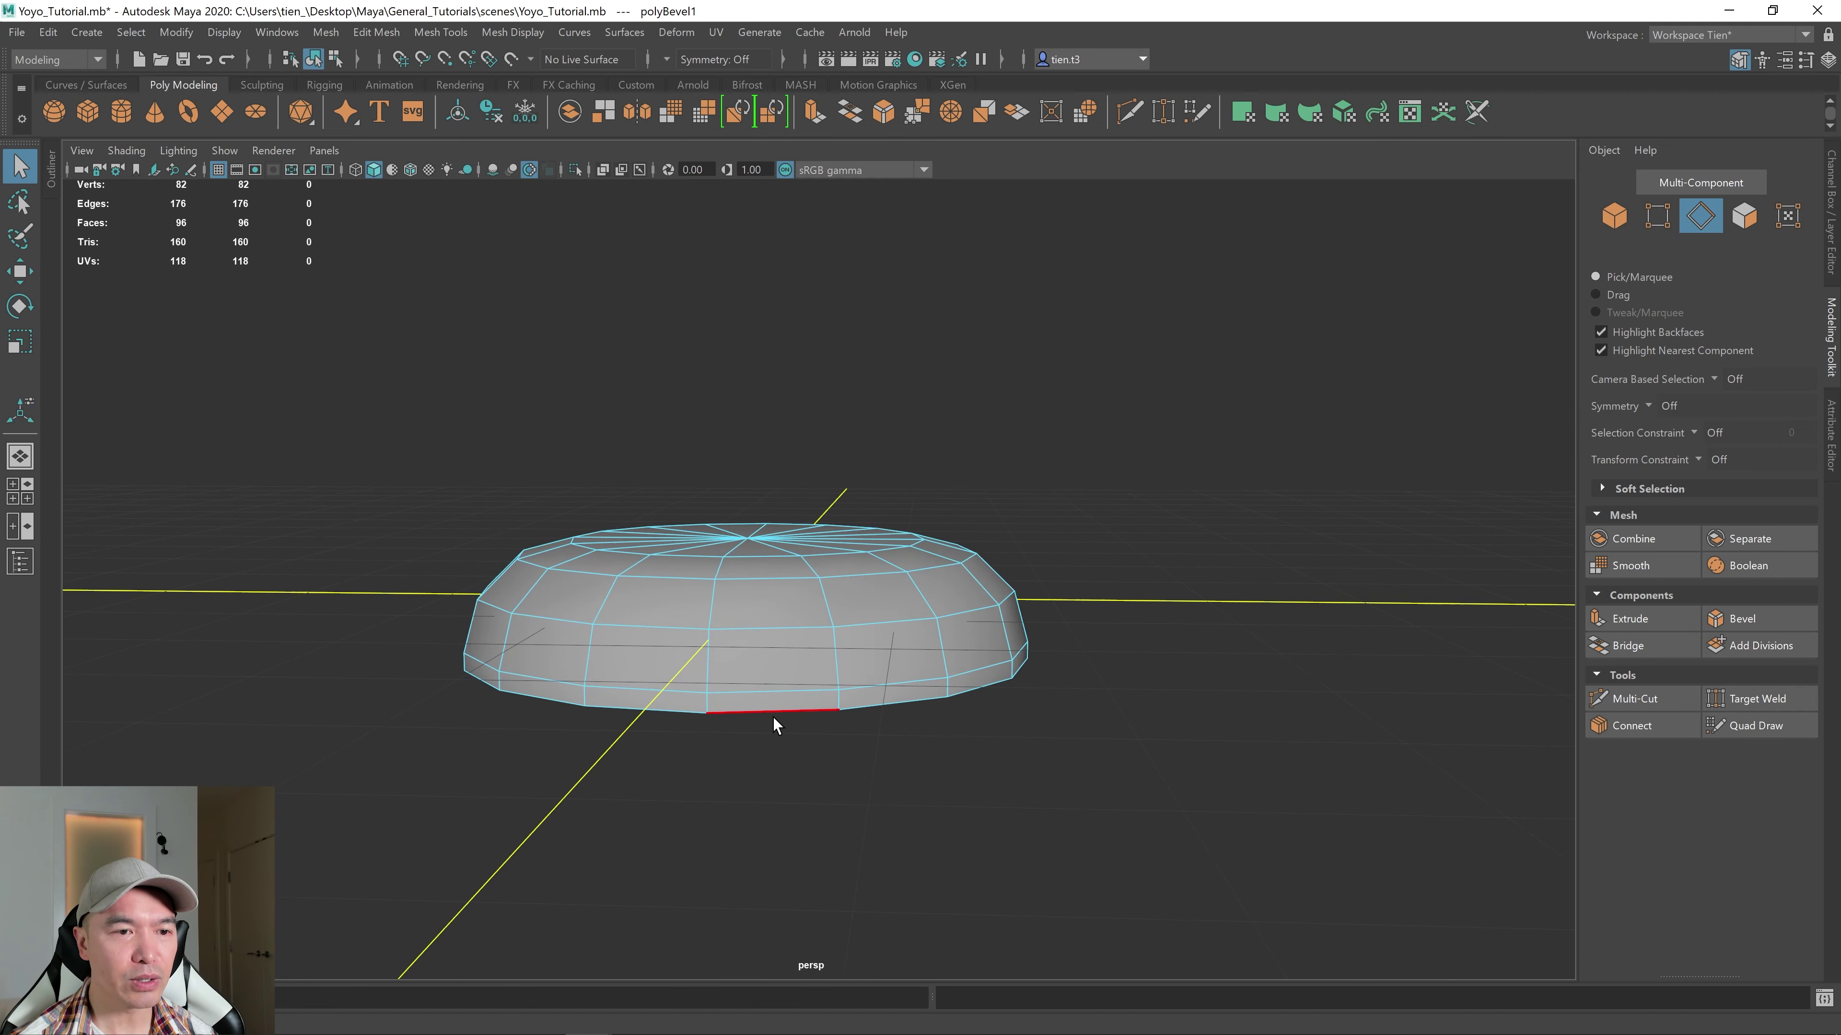
double_click(773, 718)
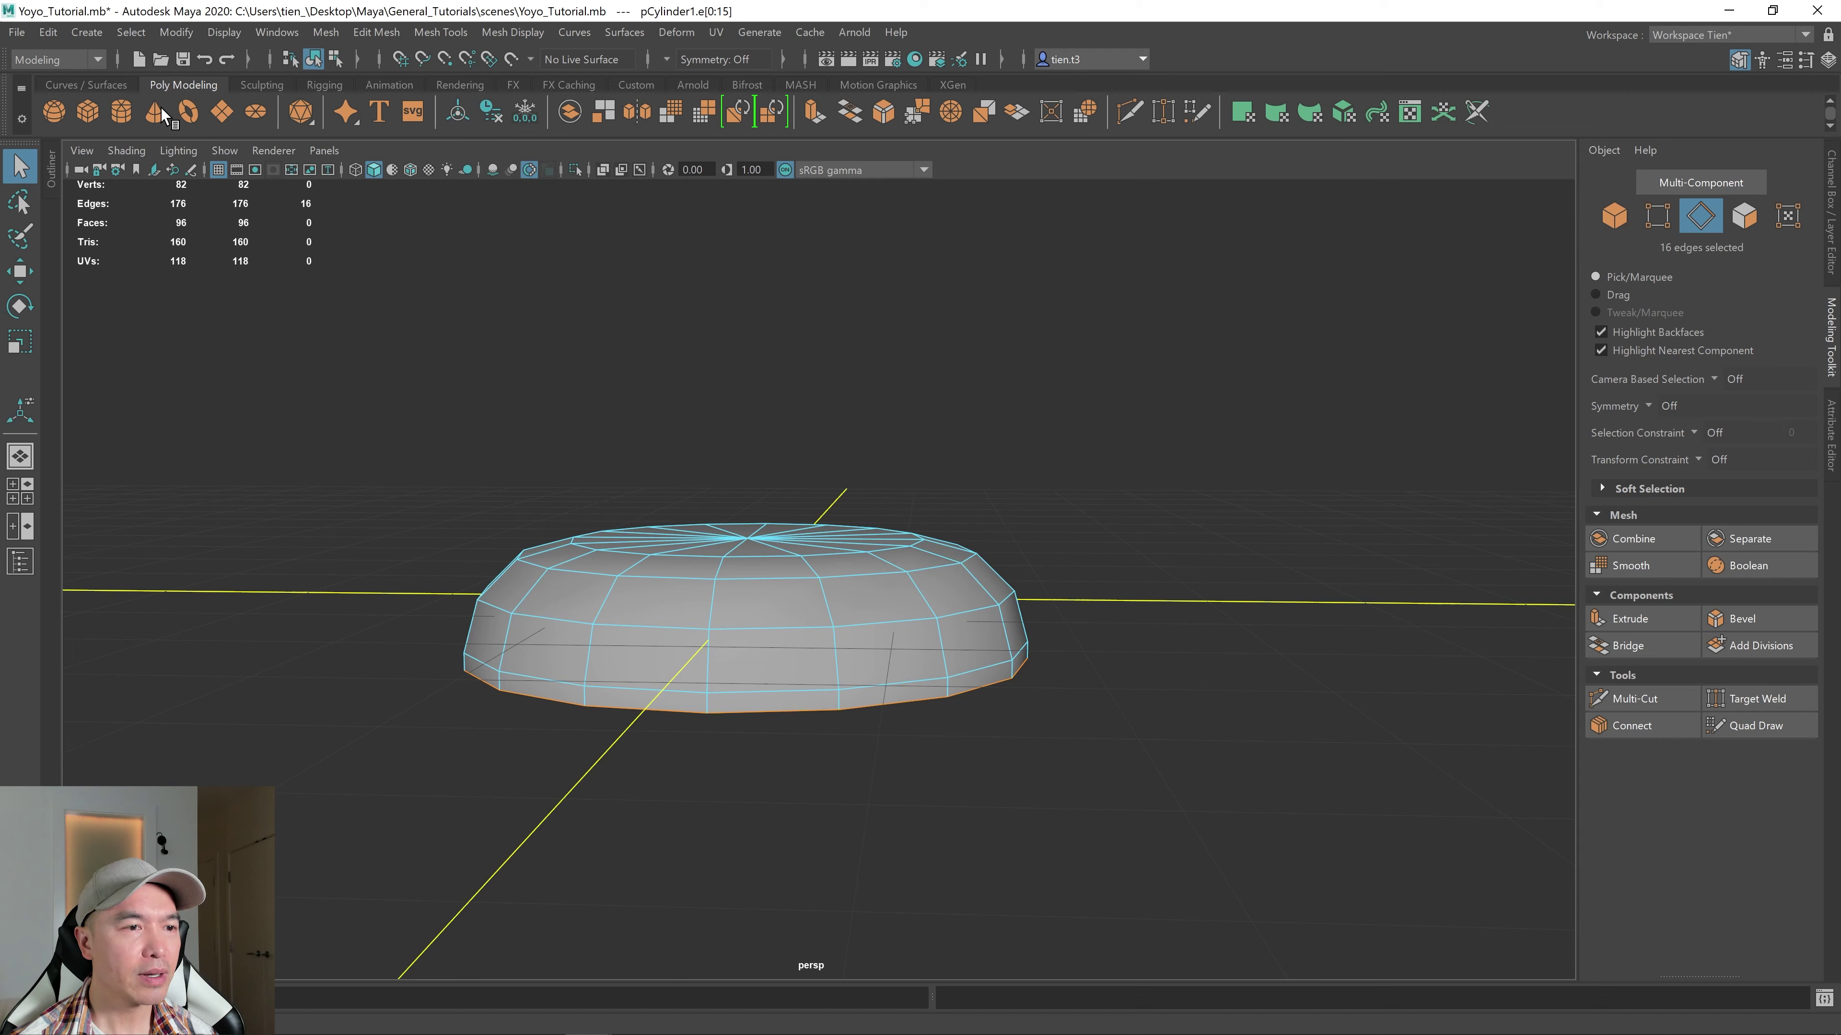
click(219, 169)
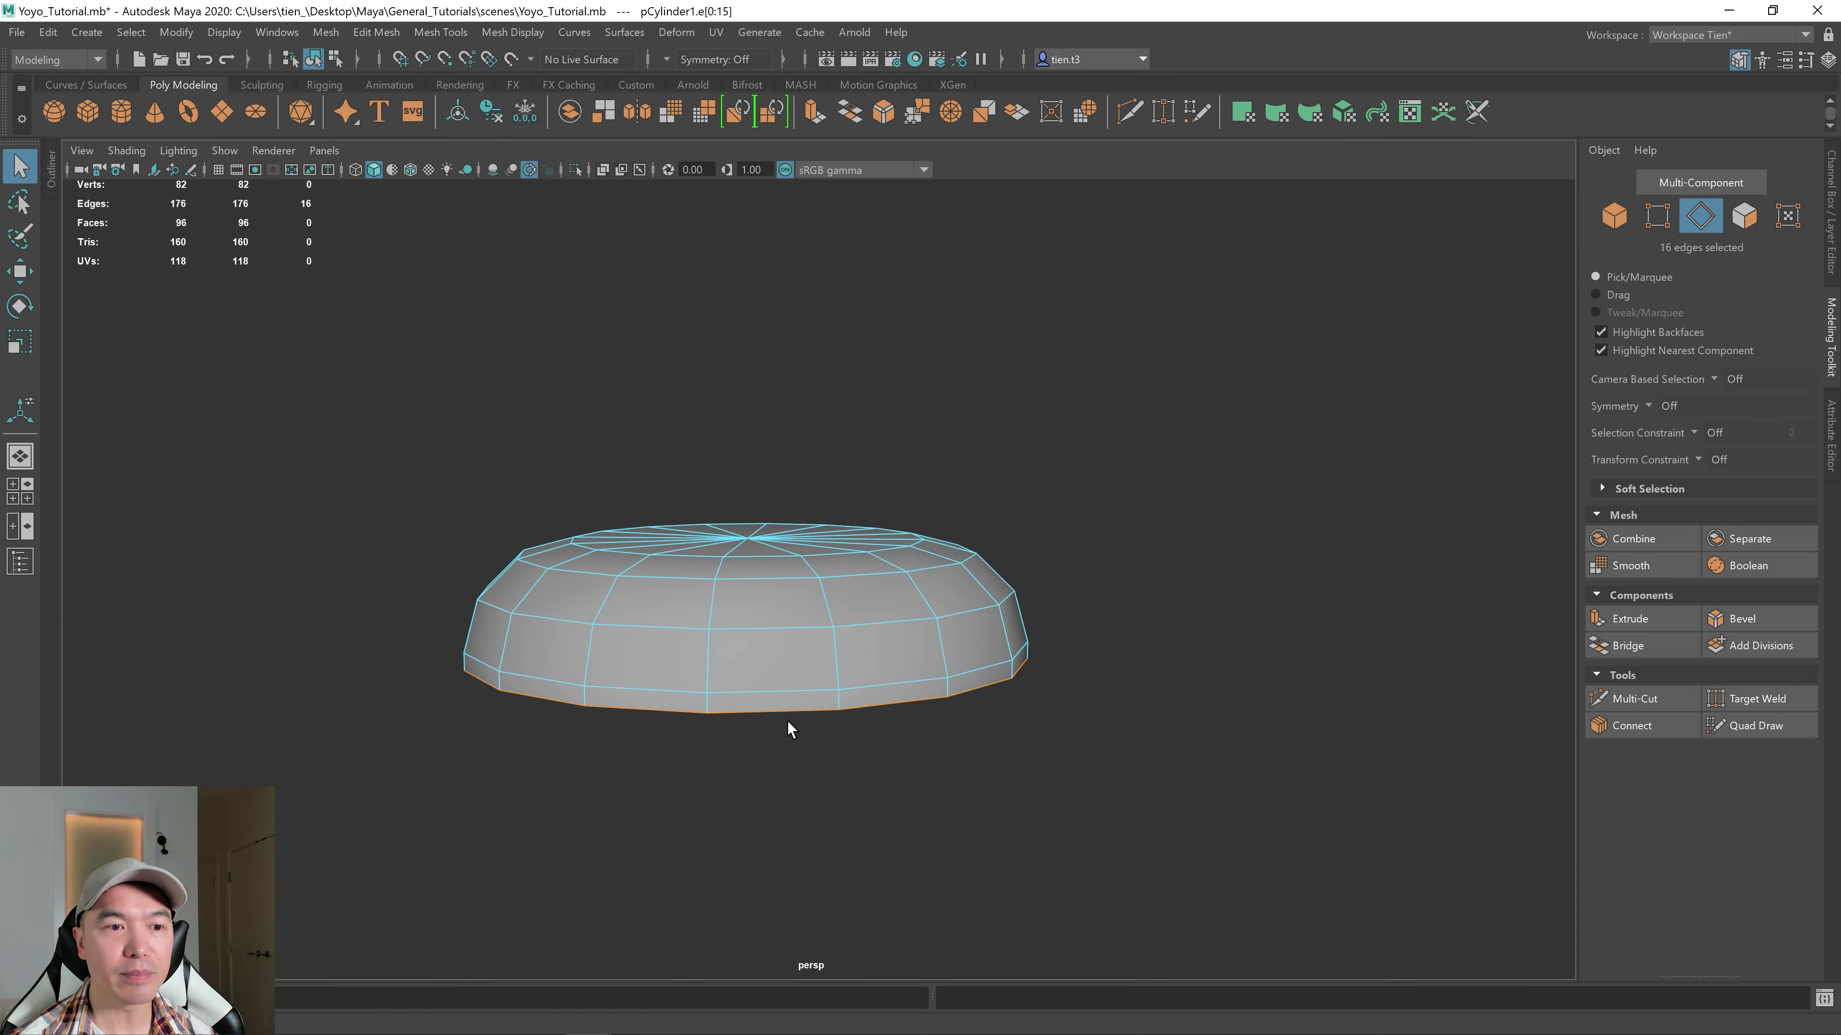
alt+drag(862, 707, 875, 694)
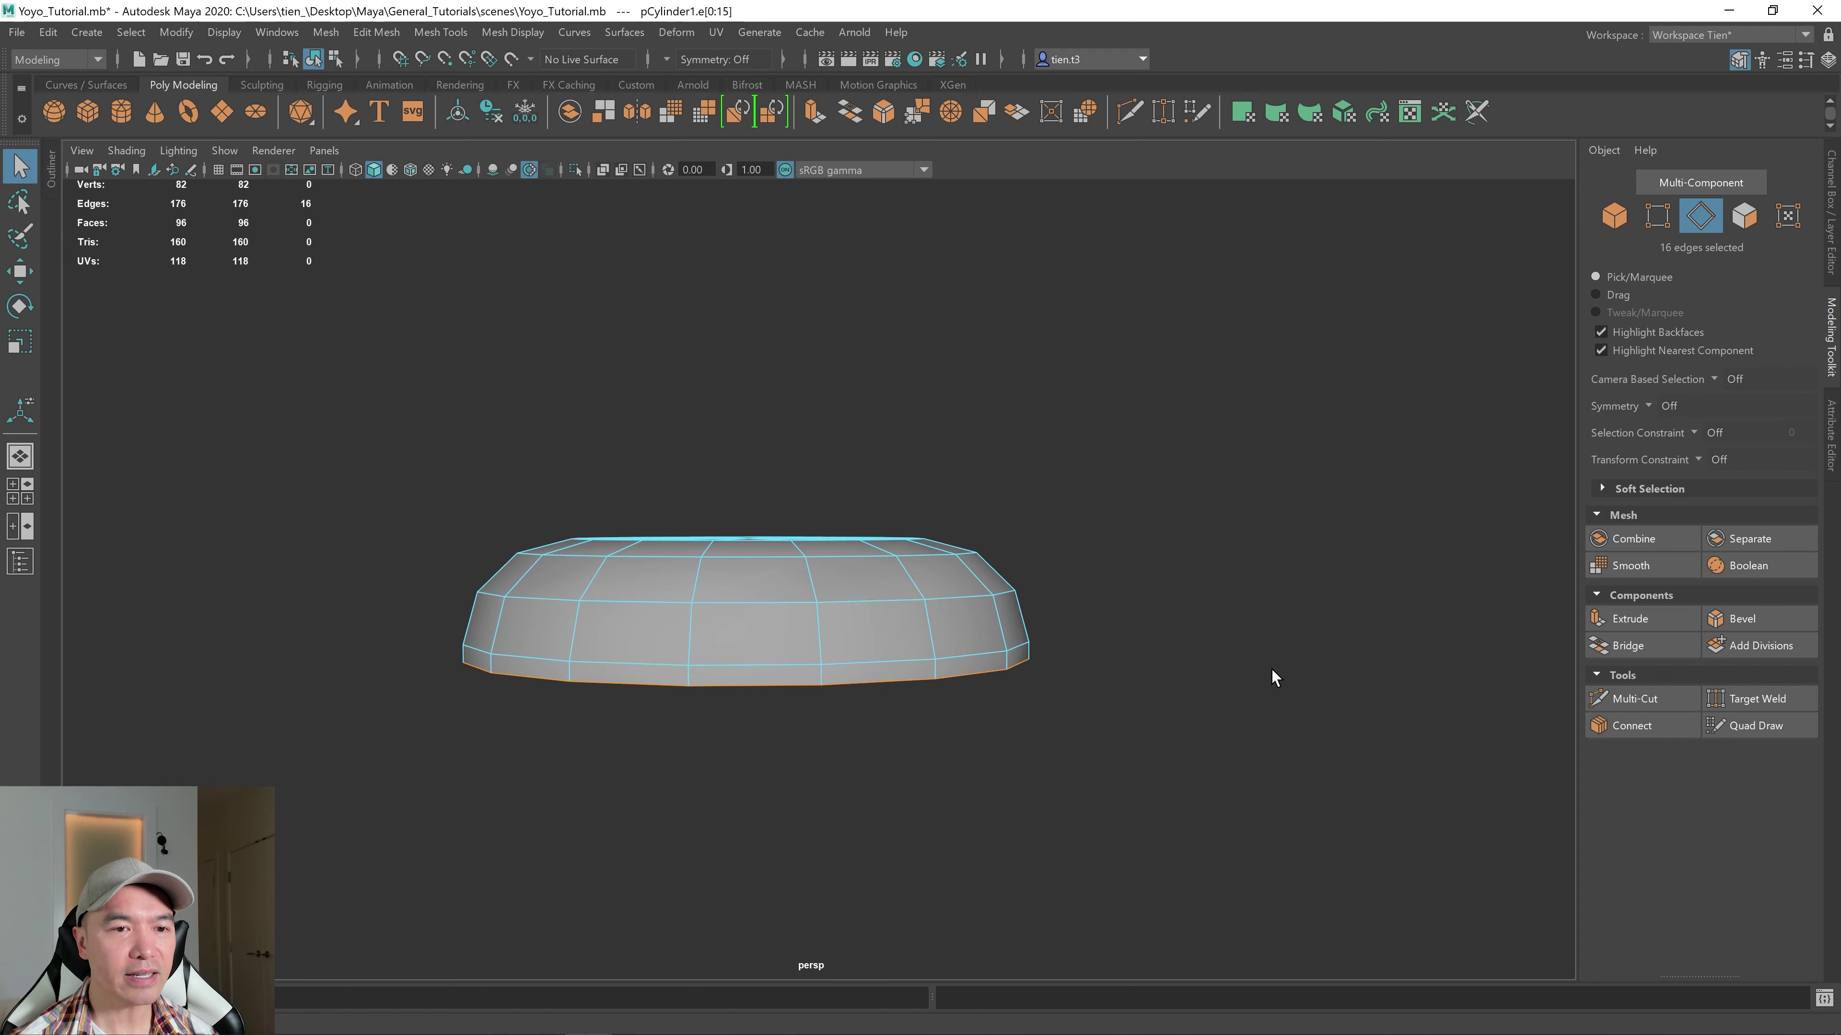
- Bevel the bottom rim edges with the fraction set to 1
click(1742, 618)
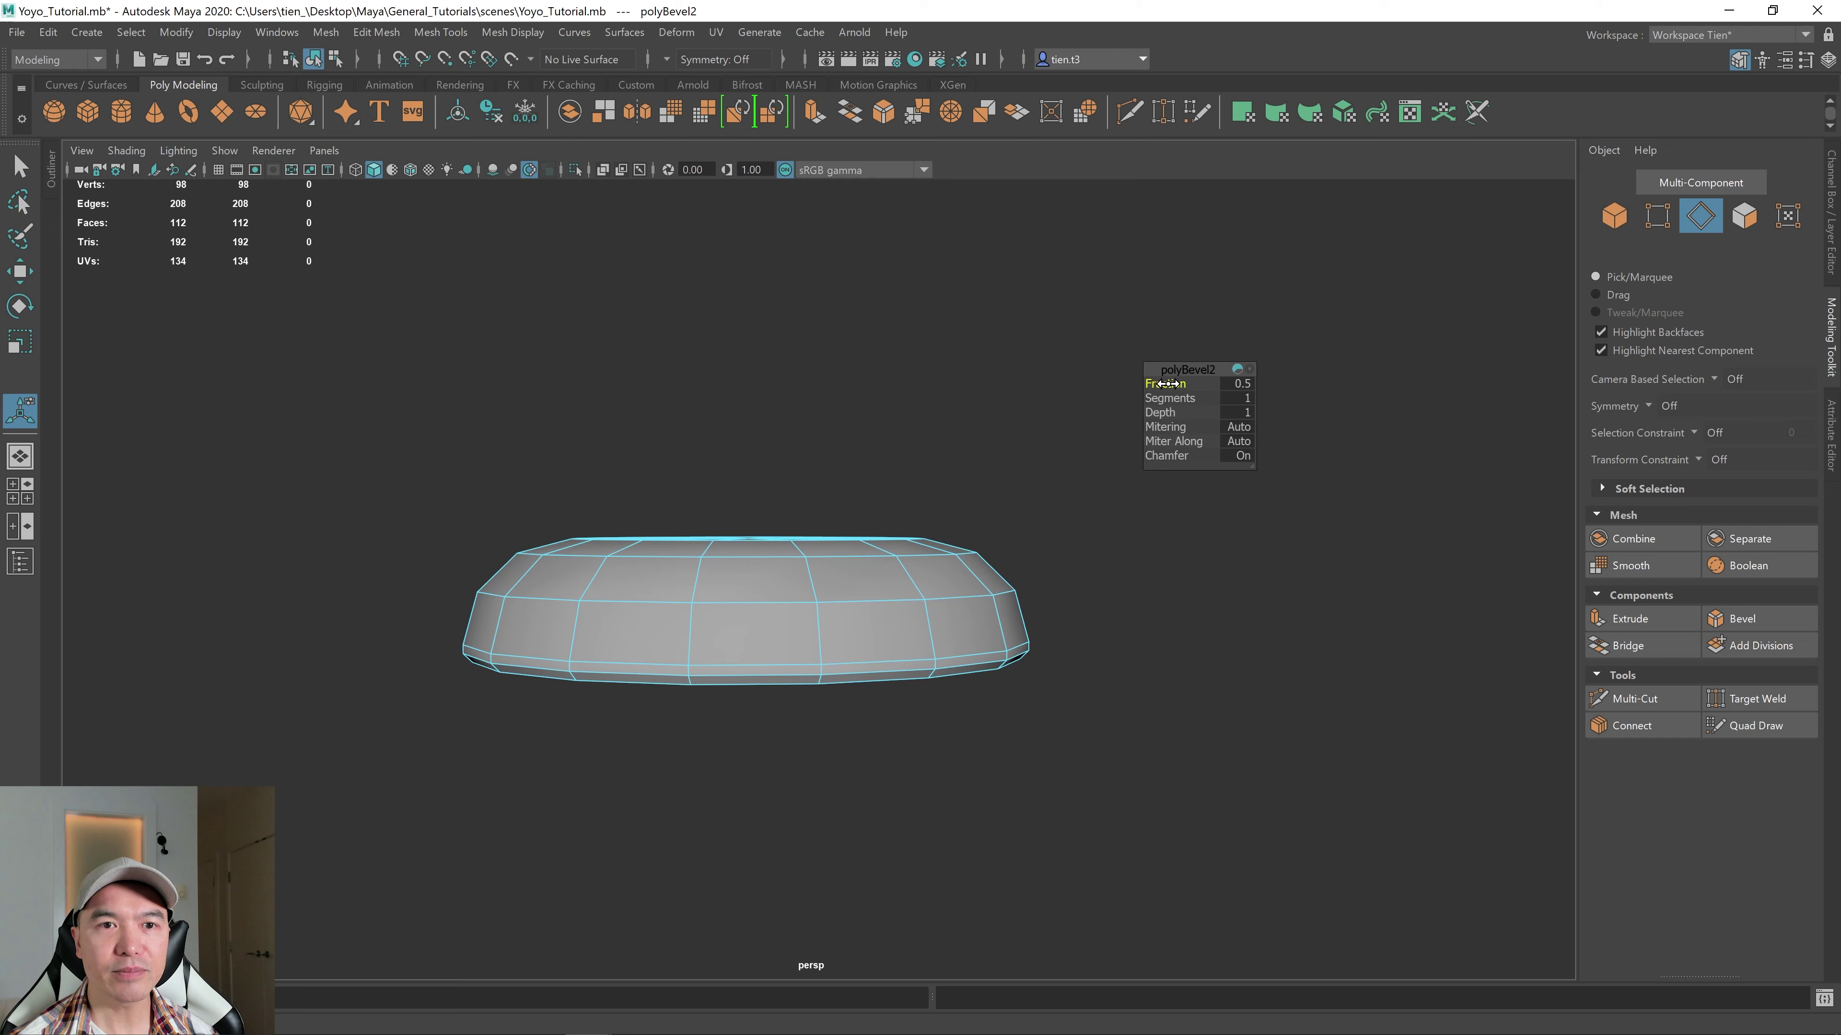
drag(1165, 383, 1248, 380)
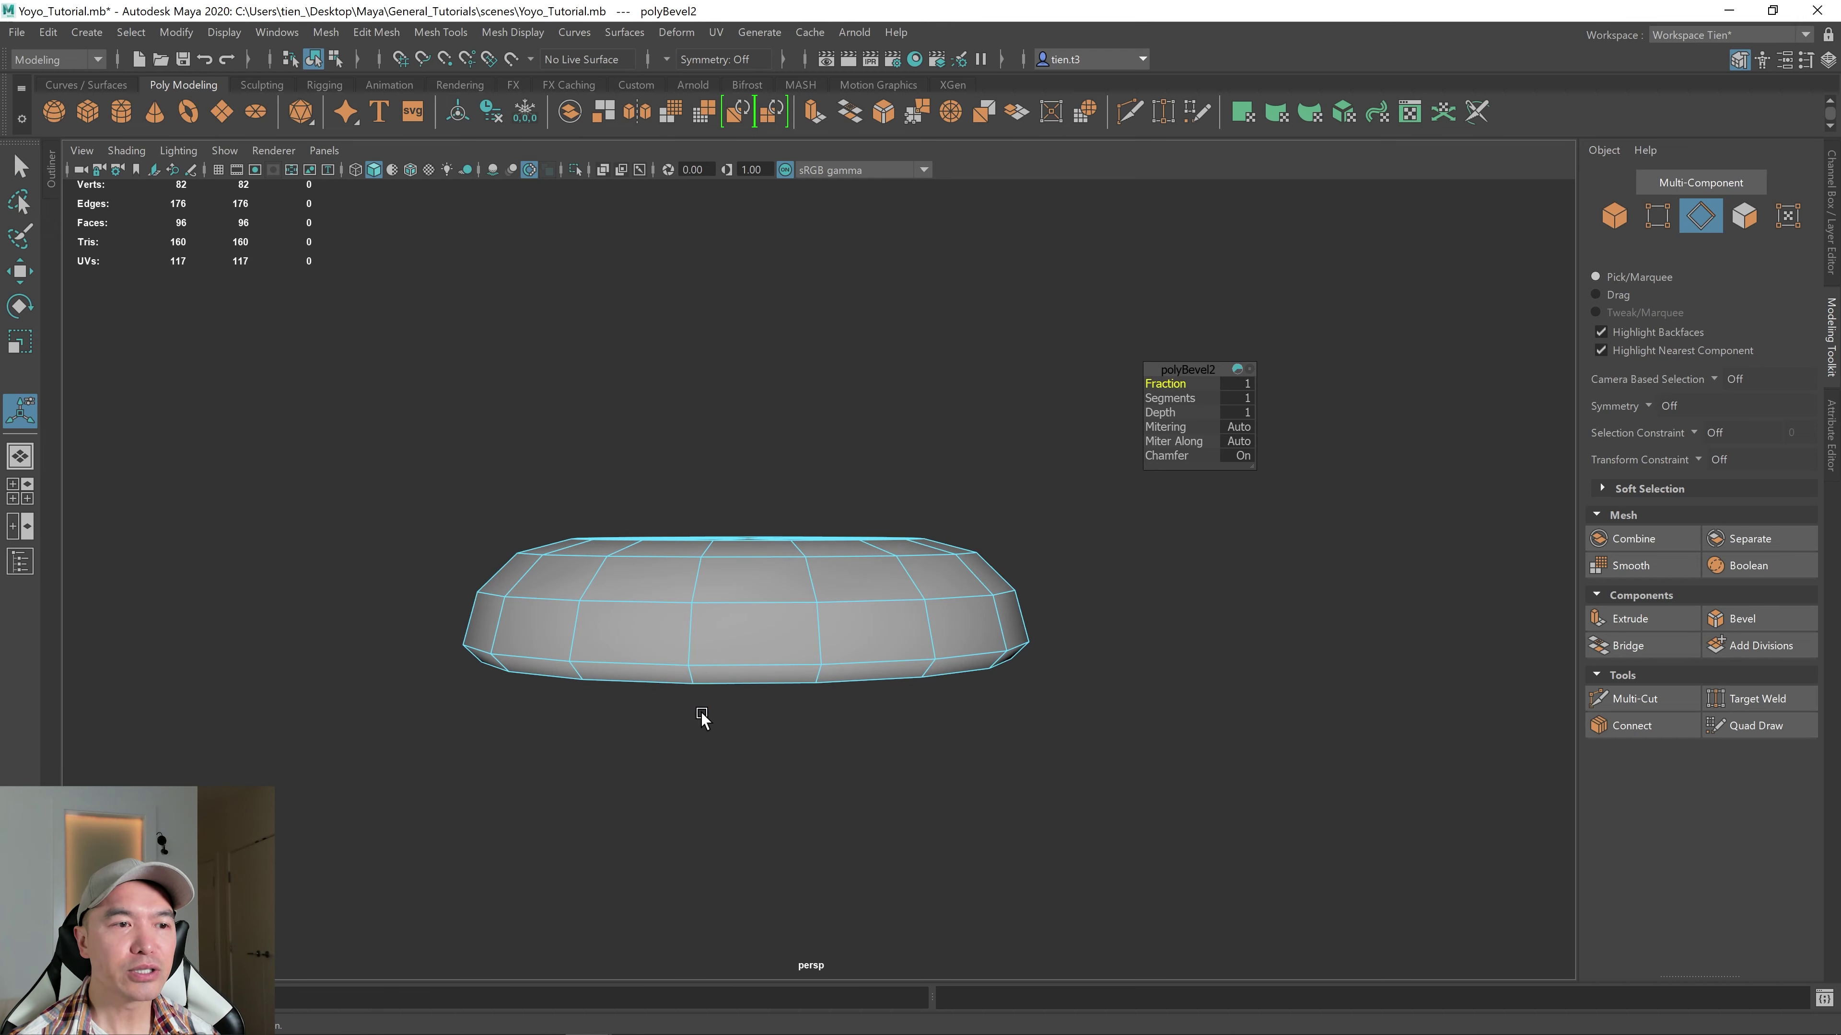
scroll(752, 682, up, 5)
alt+middle_drag(751, 683, 978, 498)
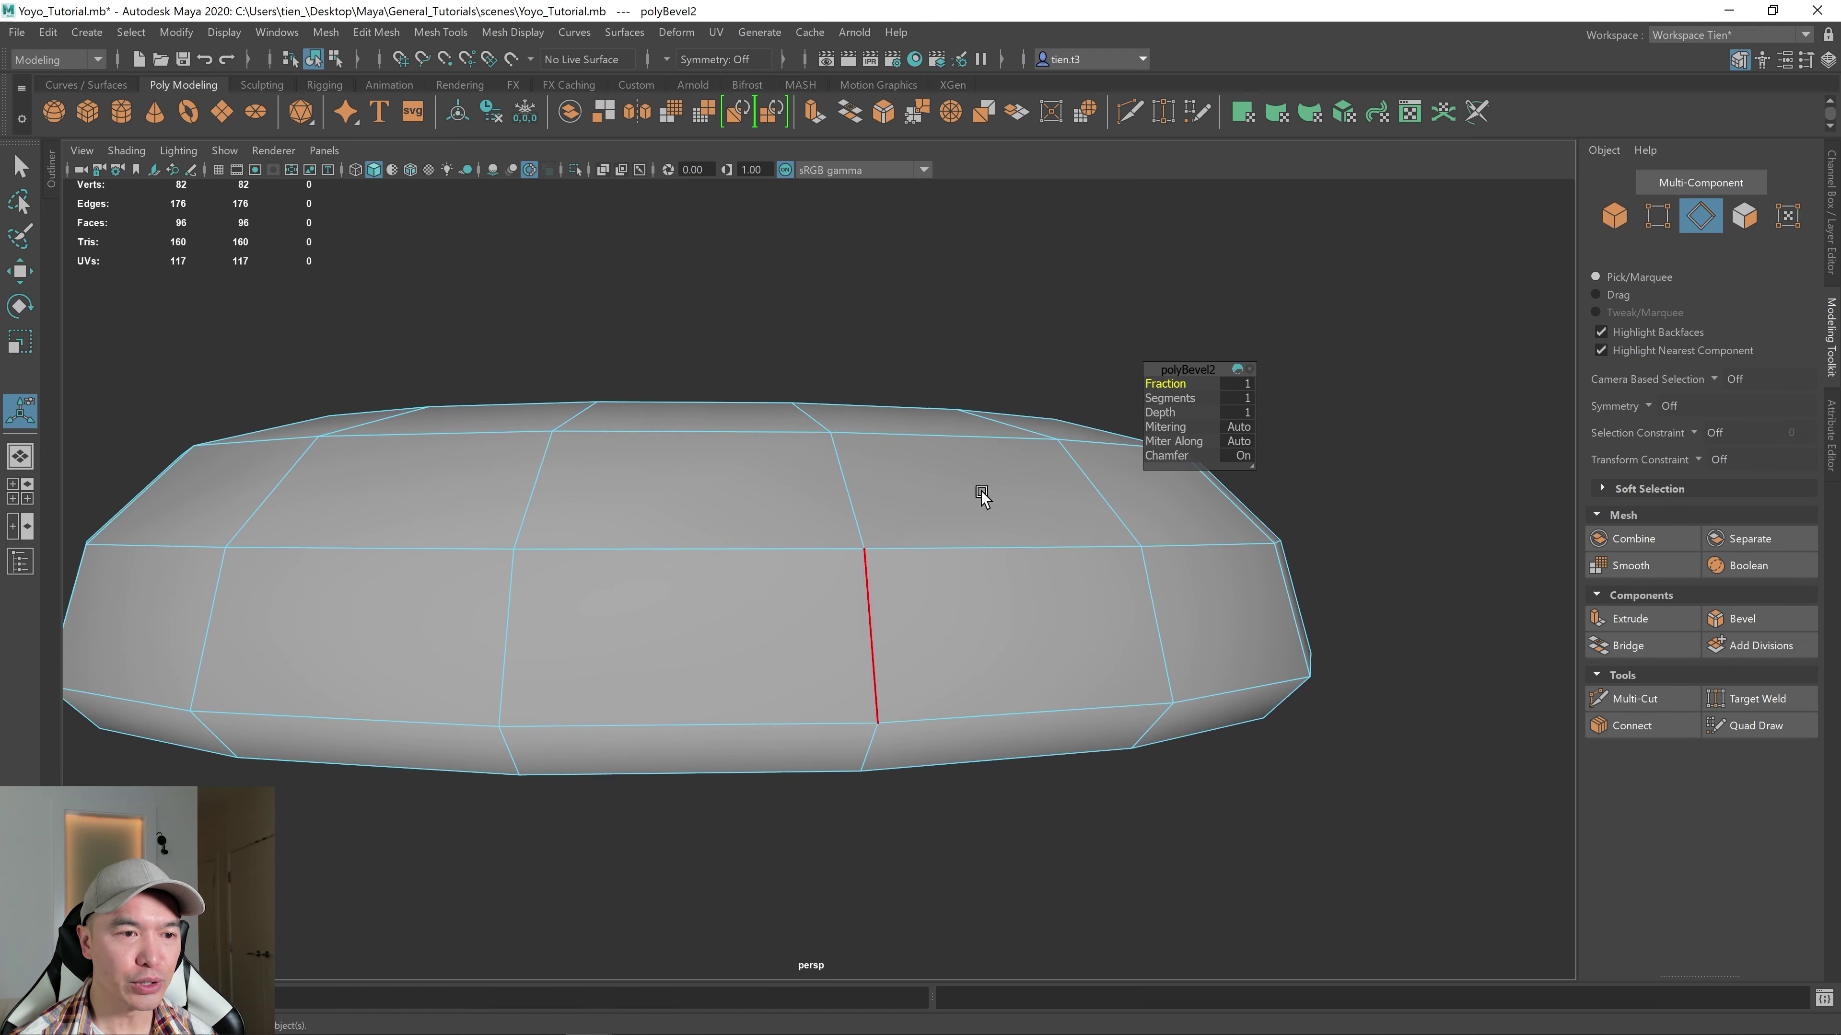
drag(1163, 385, 955, 381)
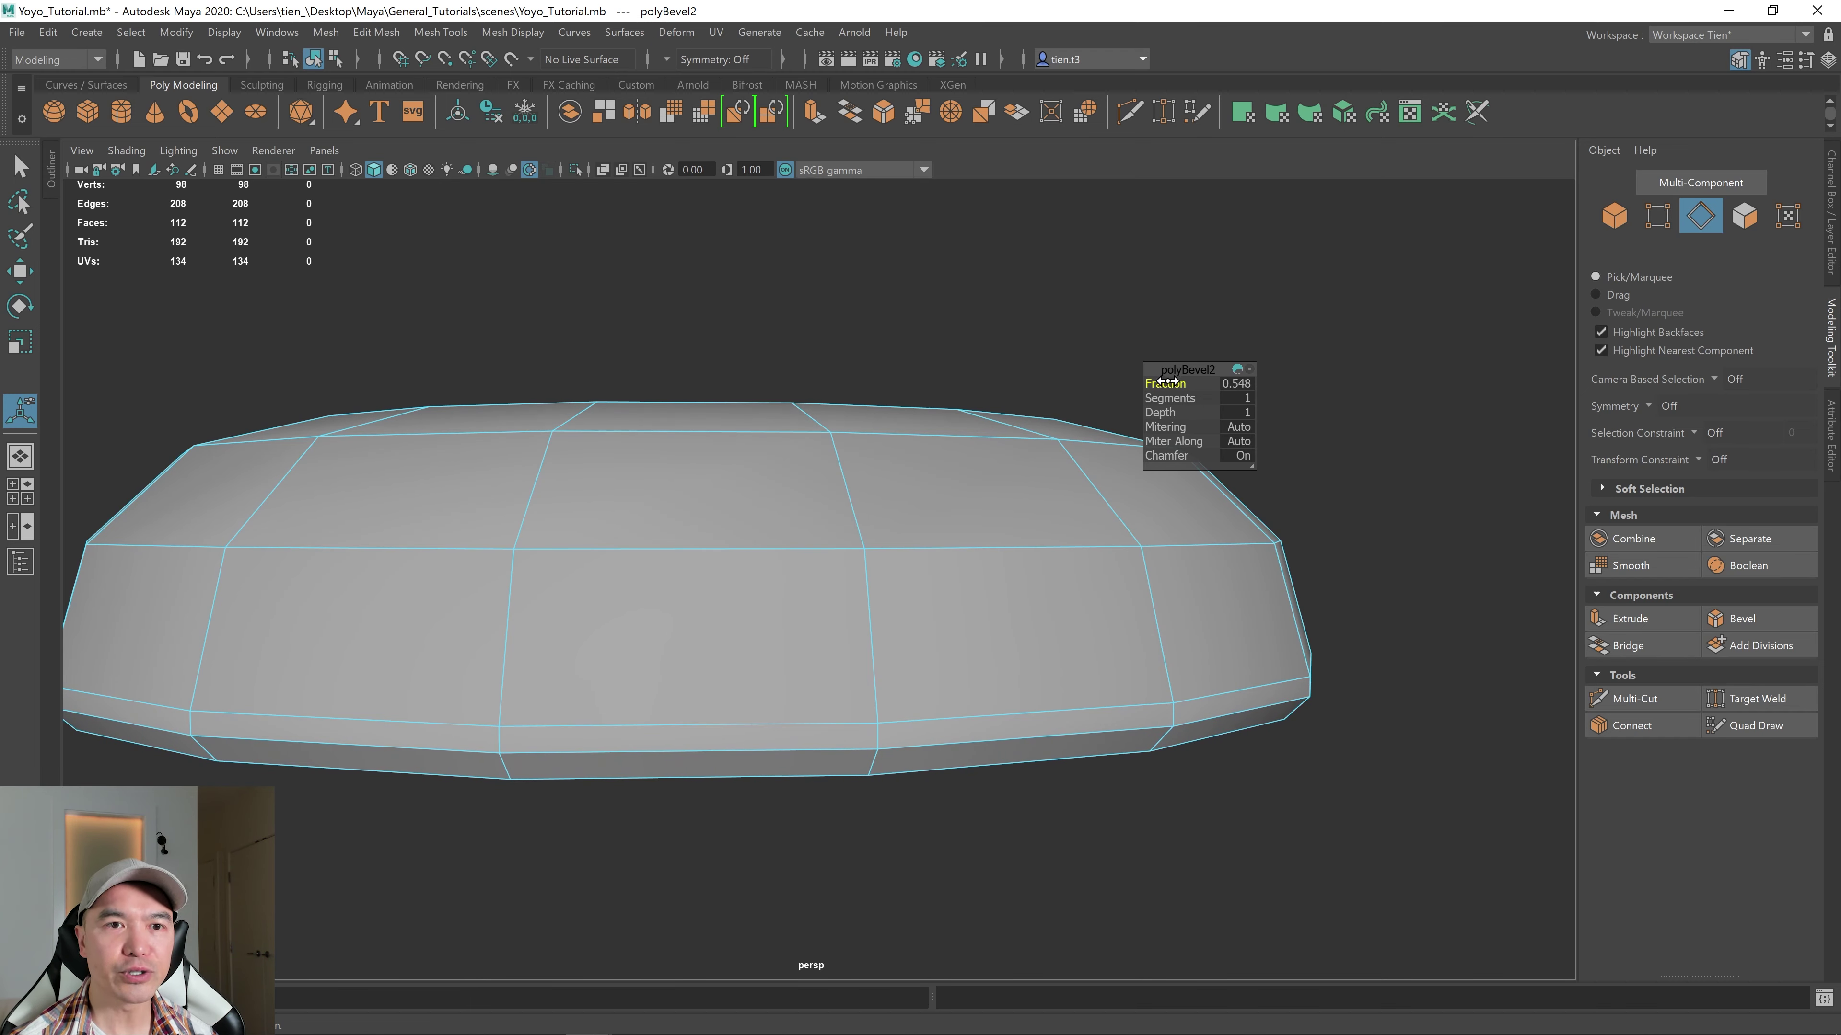
drag(1166, 382, 1528, 369)
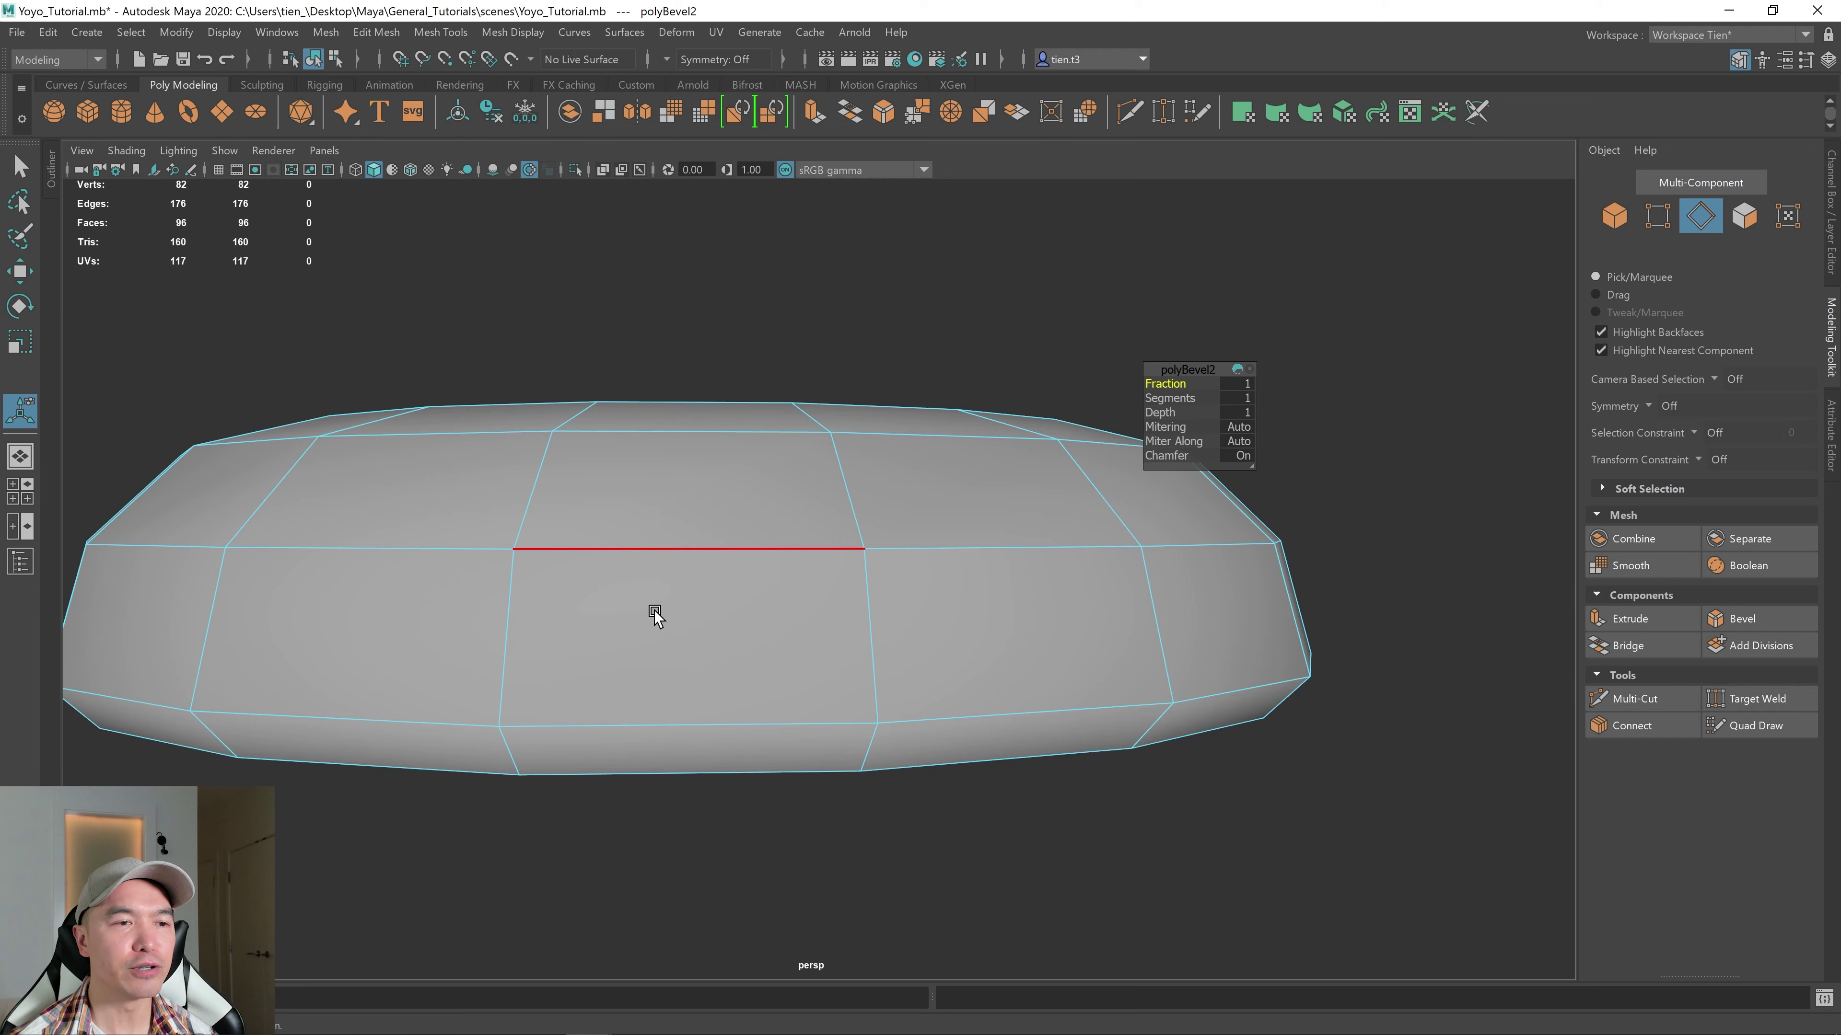
- Preview the disc smoothed and inspect the rounded yo-yo half from top and below
scroll(744, 567, down, 5)
alt+drag(743, 567, 550, 476)
key(3)
scroll(775, 578, up, 2)
alt+drag(842, 493, 612, 614)
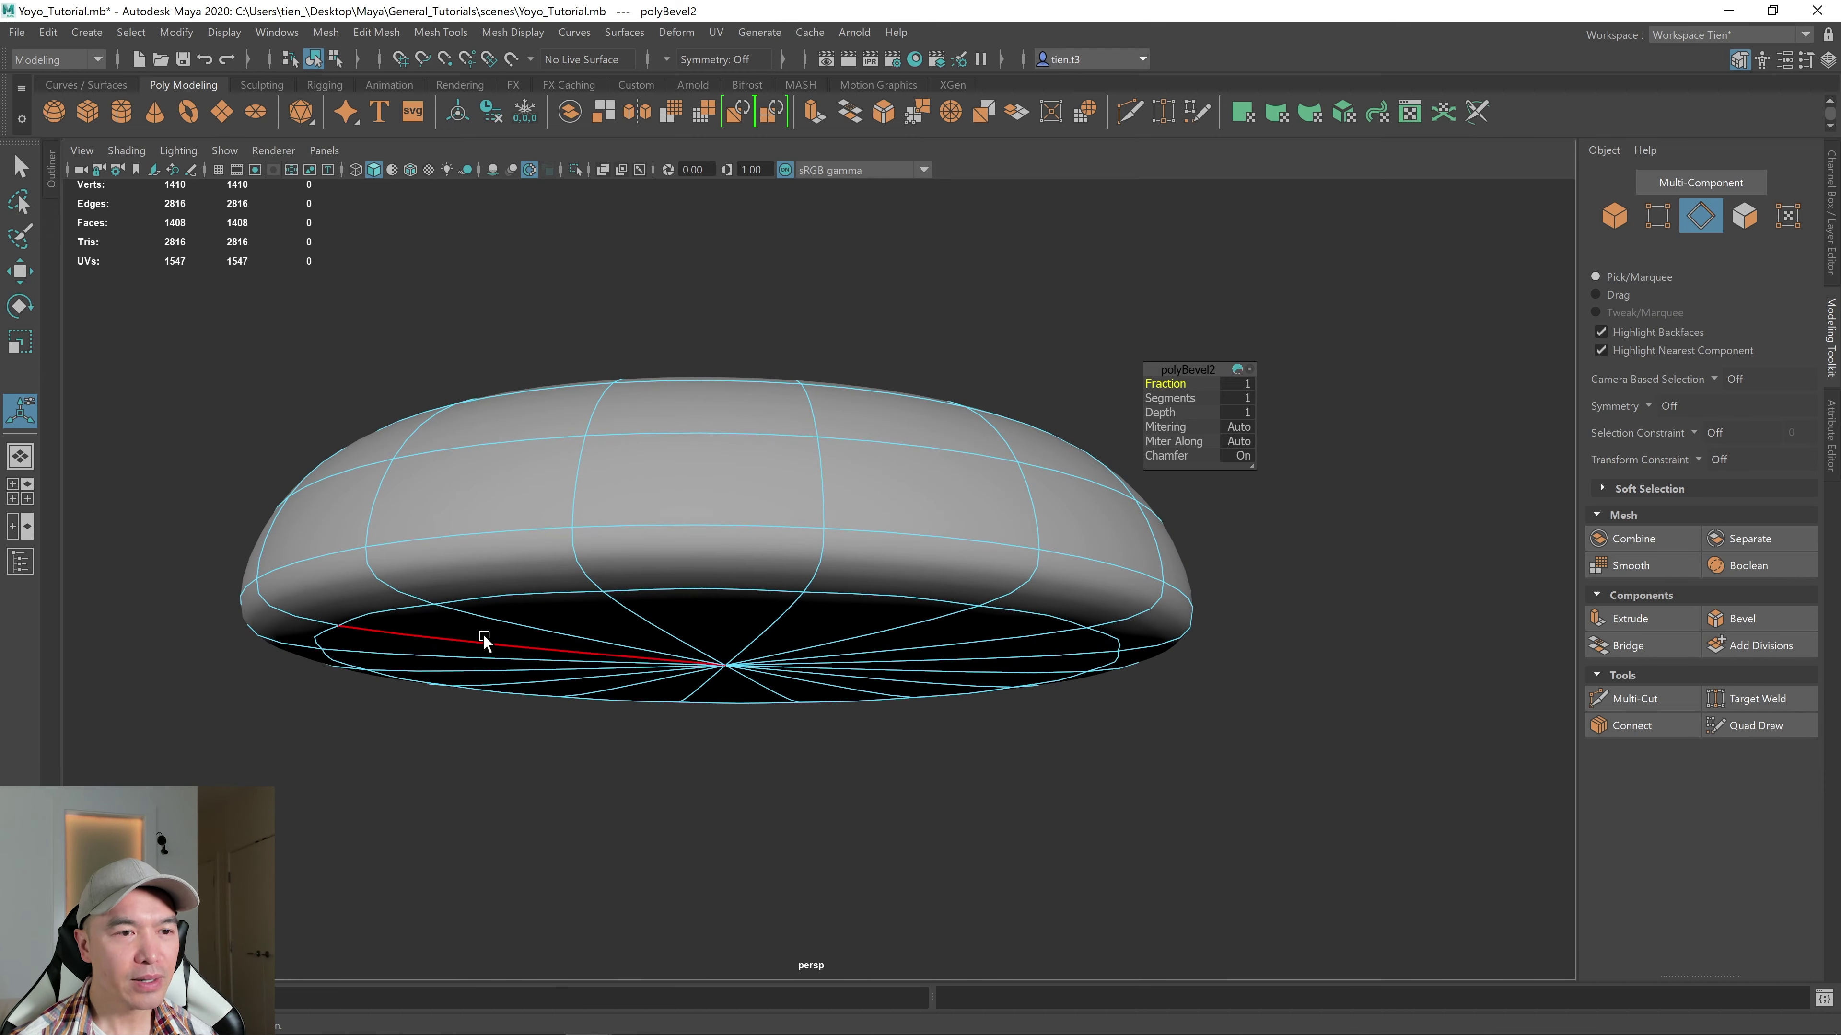
alt+drag(764, 617, 736, 645)
scroll(783, 601, down, 3)
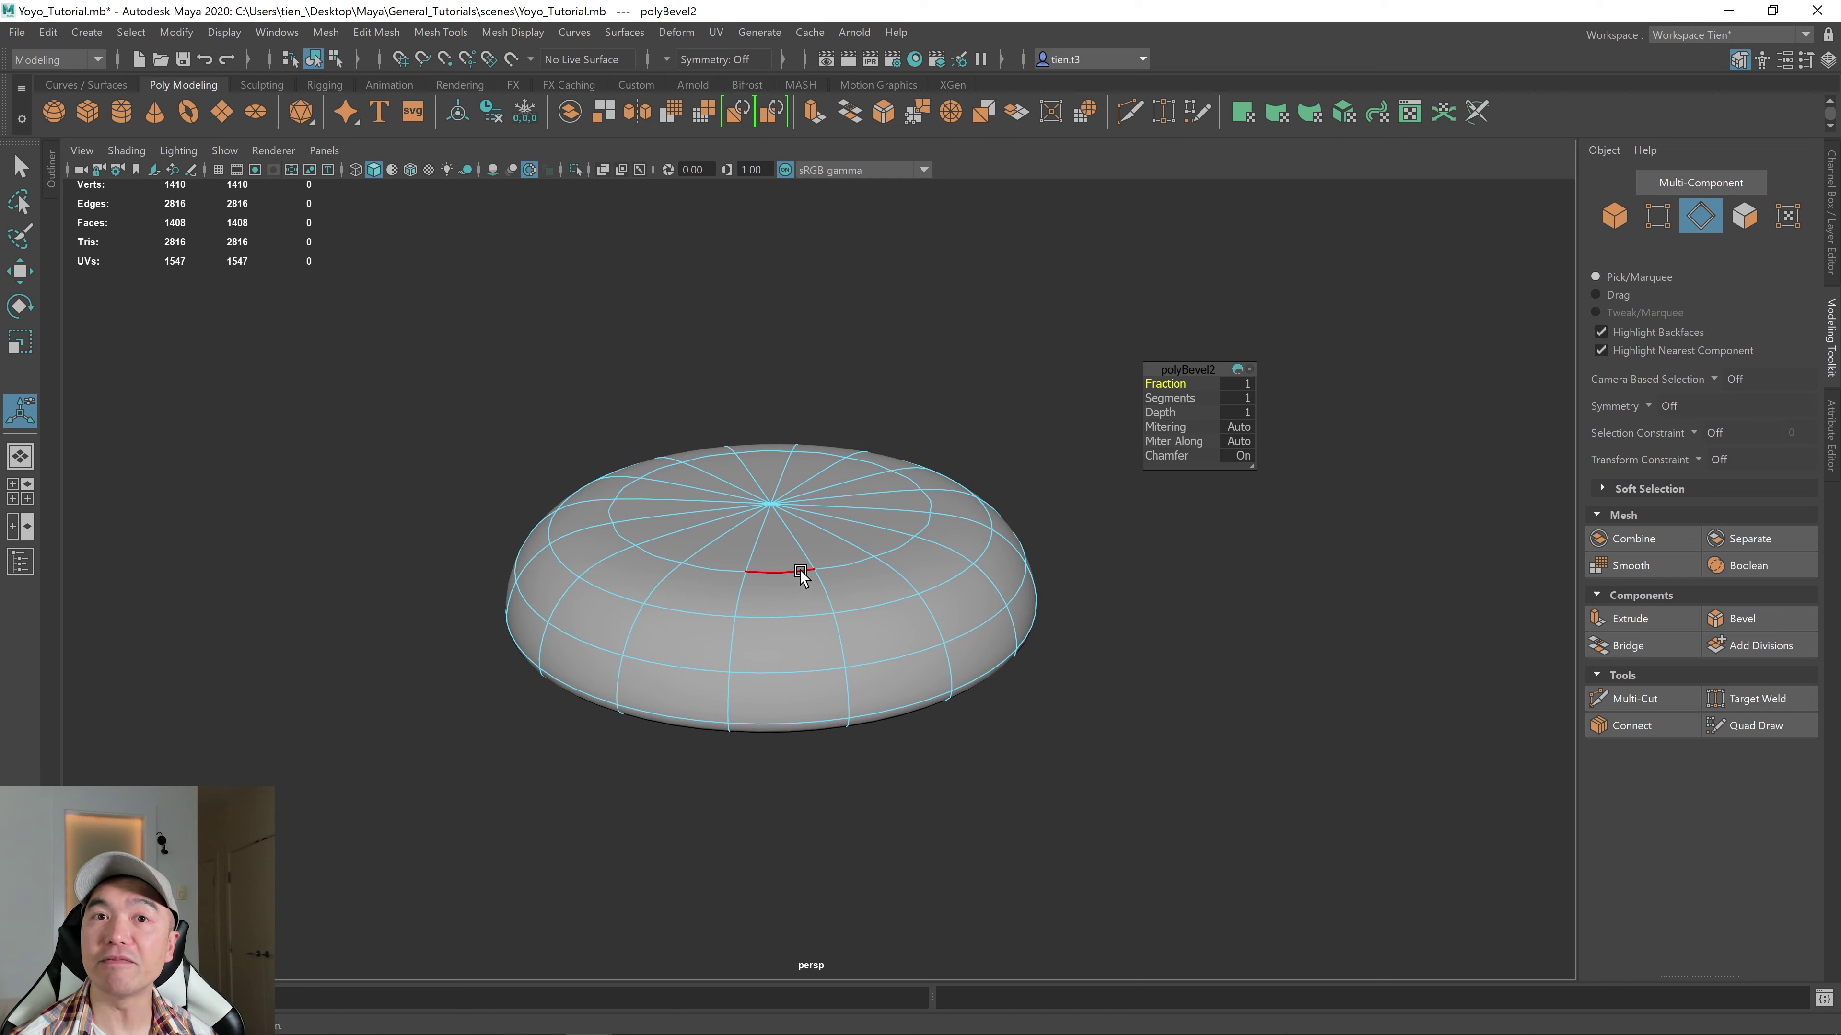
alt+drag(801, 577, 769, 580)
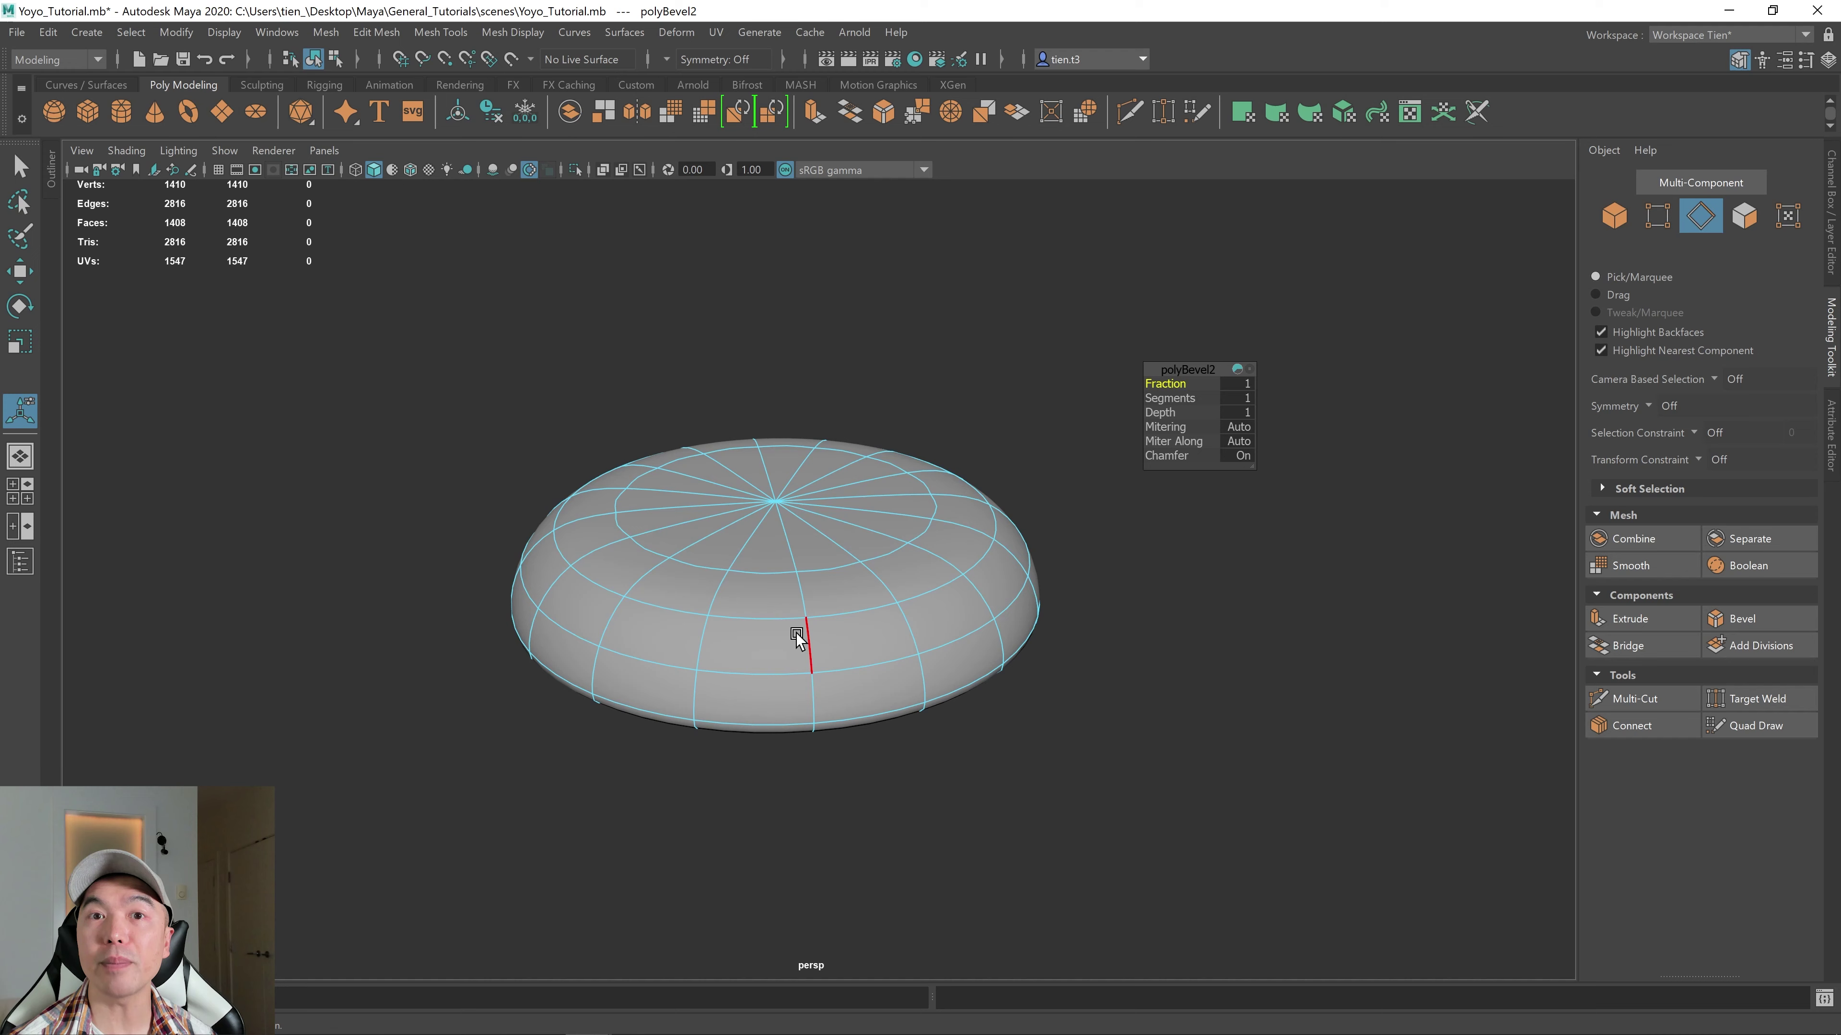
- Return to the low-poly cage and select the 16 top cap faces
key(1)
scroll(818, 612, up, 4)
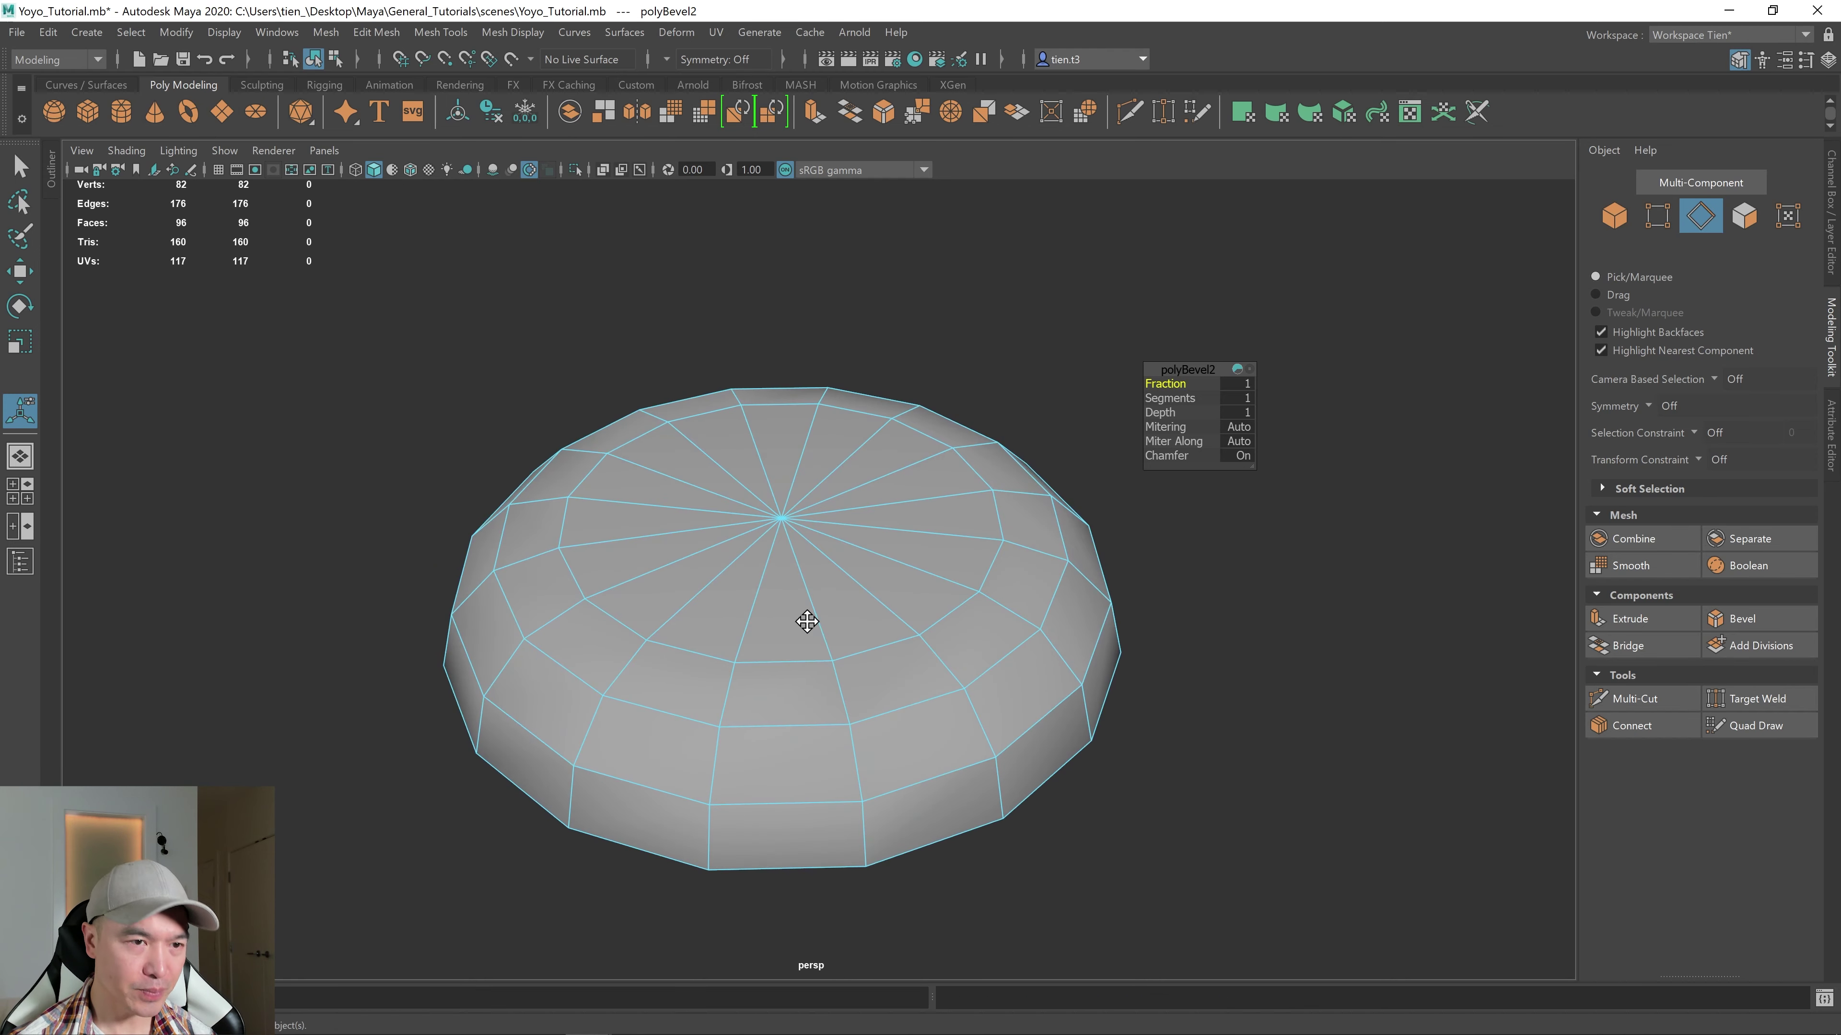
alt+middle_drag(807, 622, 798, 672)
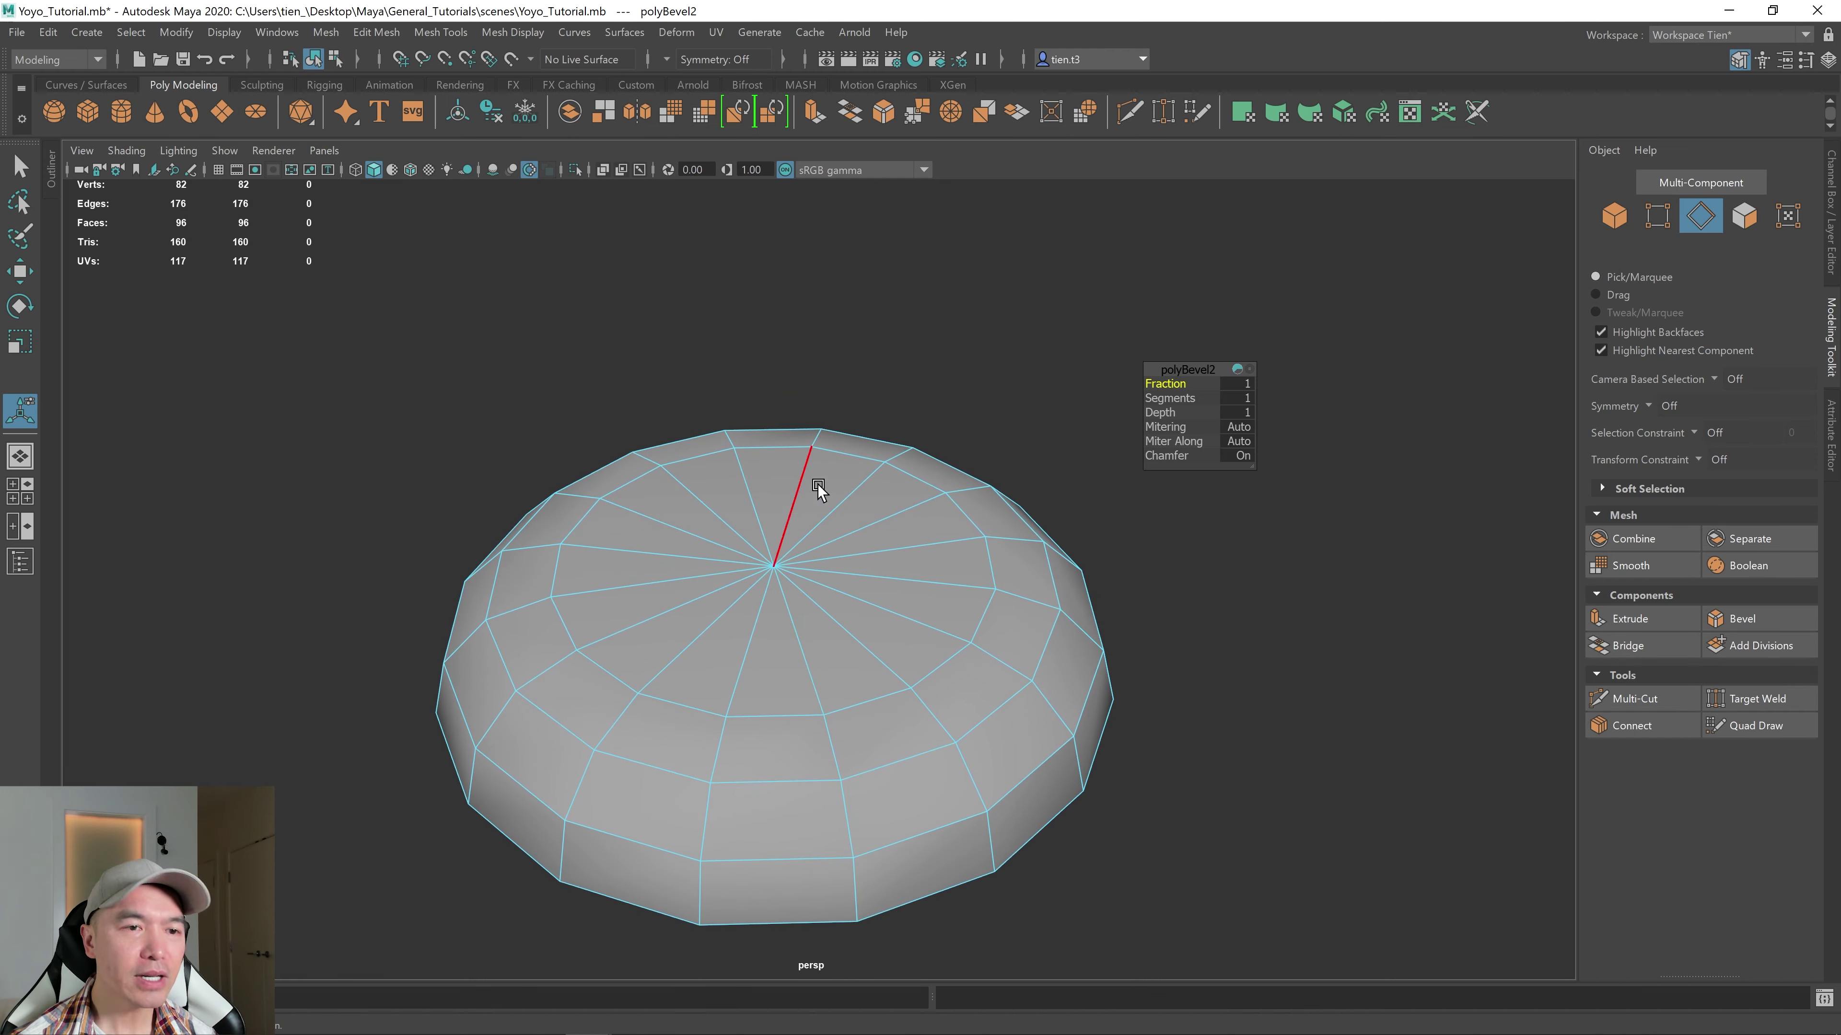
right_drag(811, 422, 811, 475)
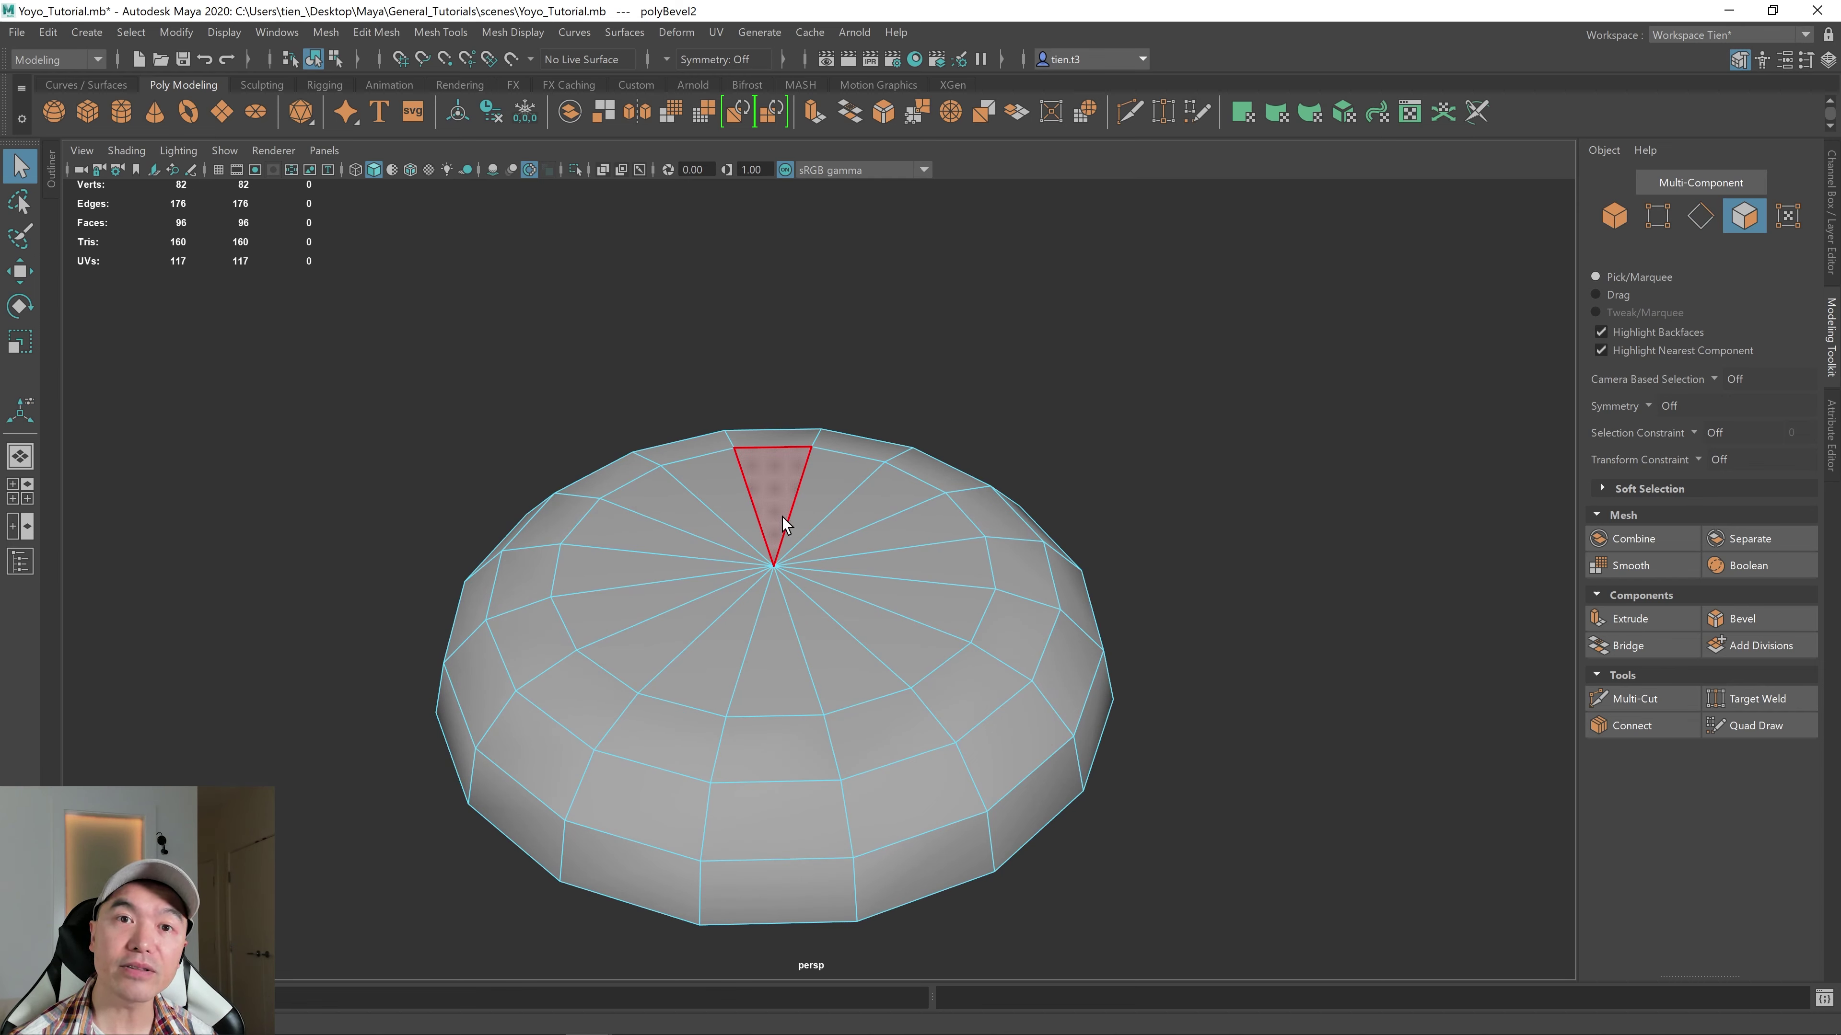
mouse_move(785, 524)
mouse_down()
mouse_move(835, 510)
mouse_move(733, 512)
mouse_move(690, 557)
mouse_move(686, 598)
mouse_move(786, 637)
mouse_move(842, 613)
mouse_move(860, 519)
mouse_up()
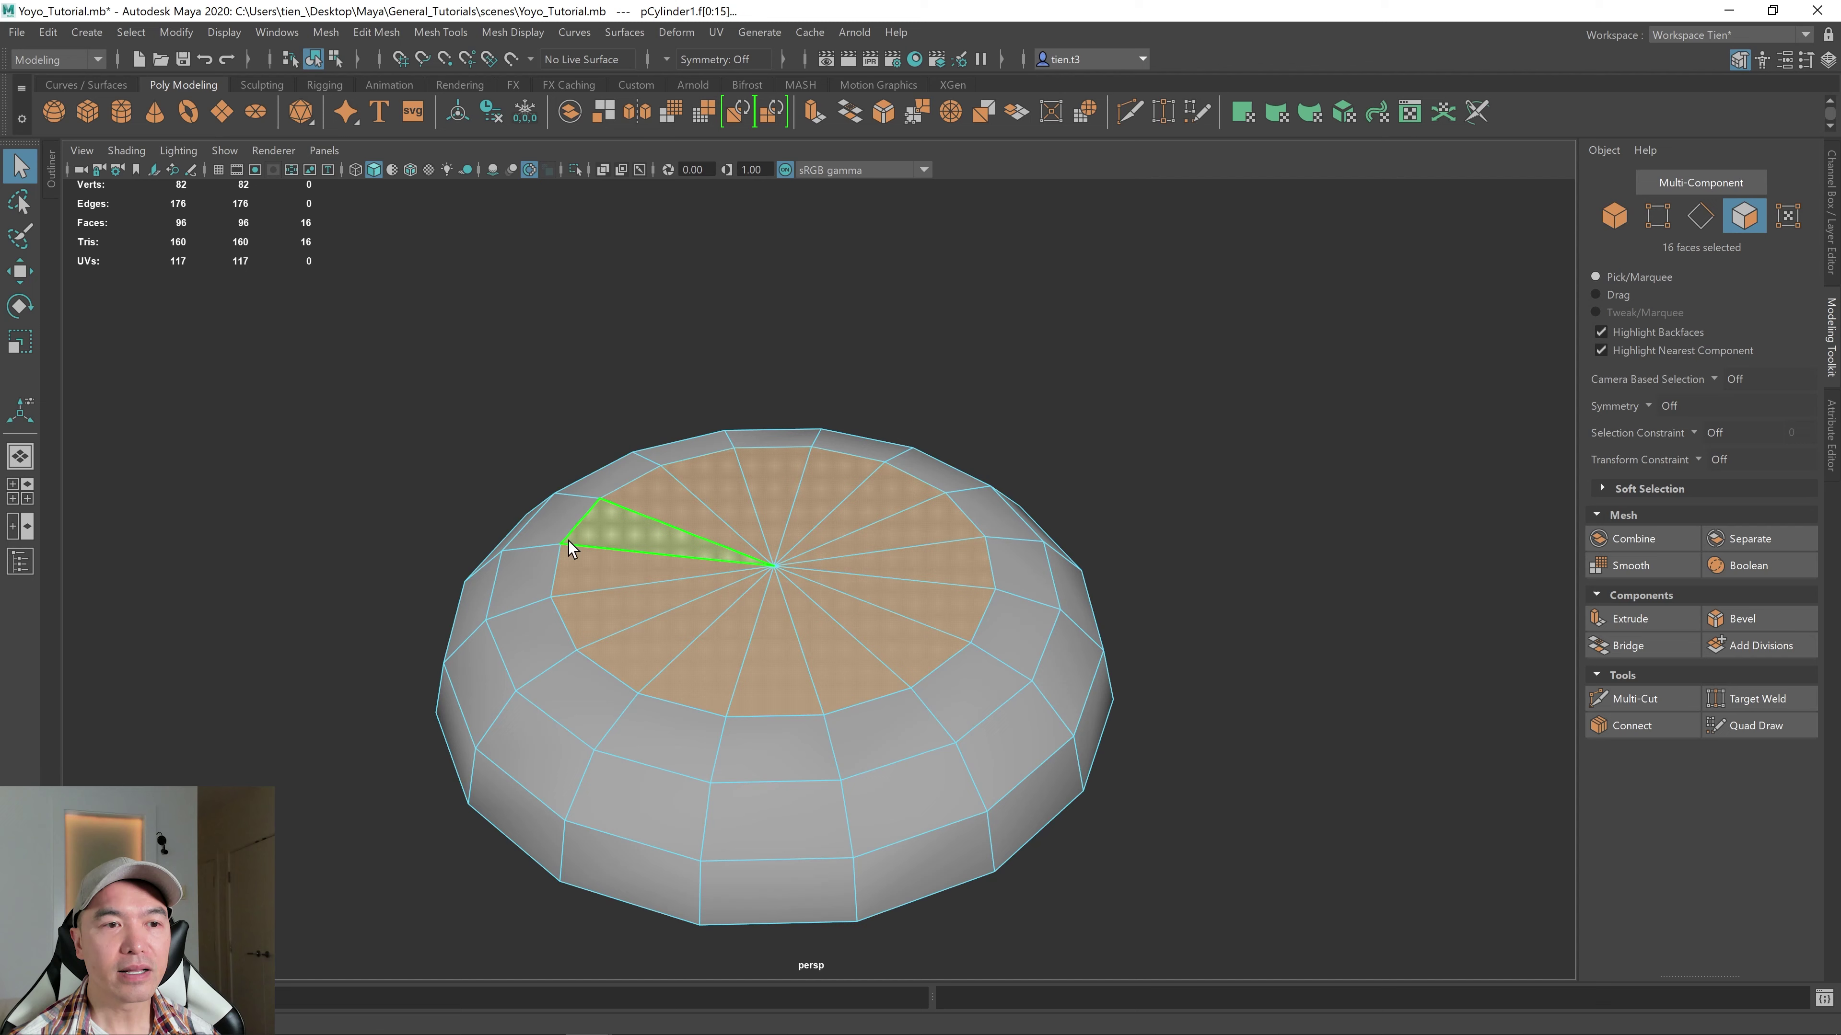
- Extrude the top cap faces with an inset offset of 0.044
click(1655, 622)
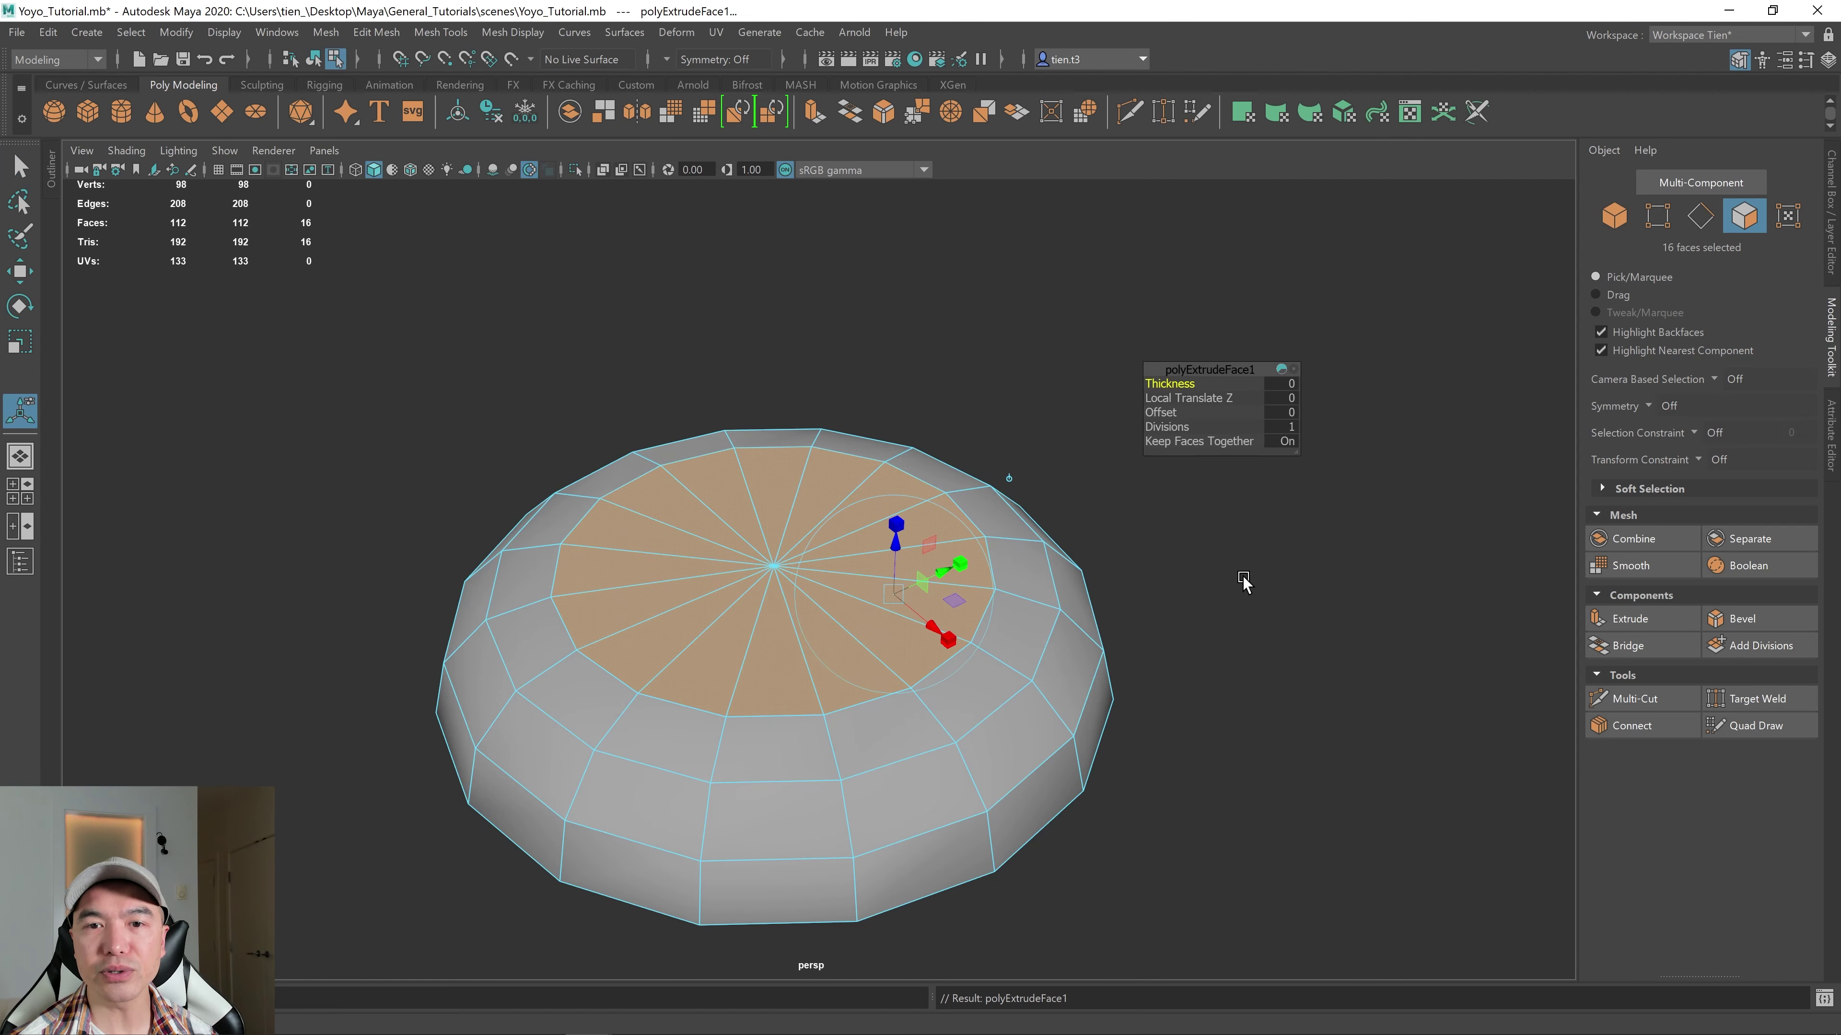
drag(1160, 411, 1182, 404)
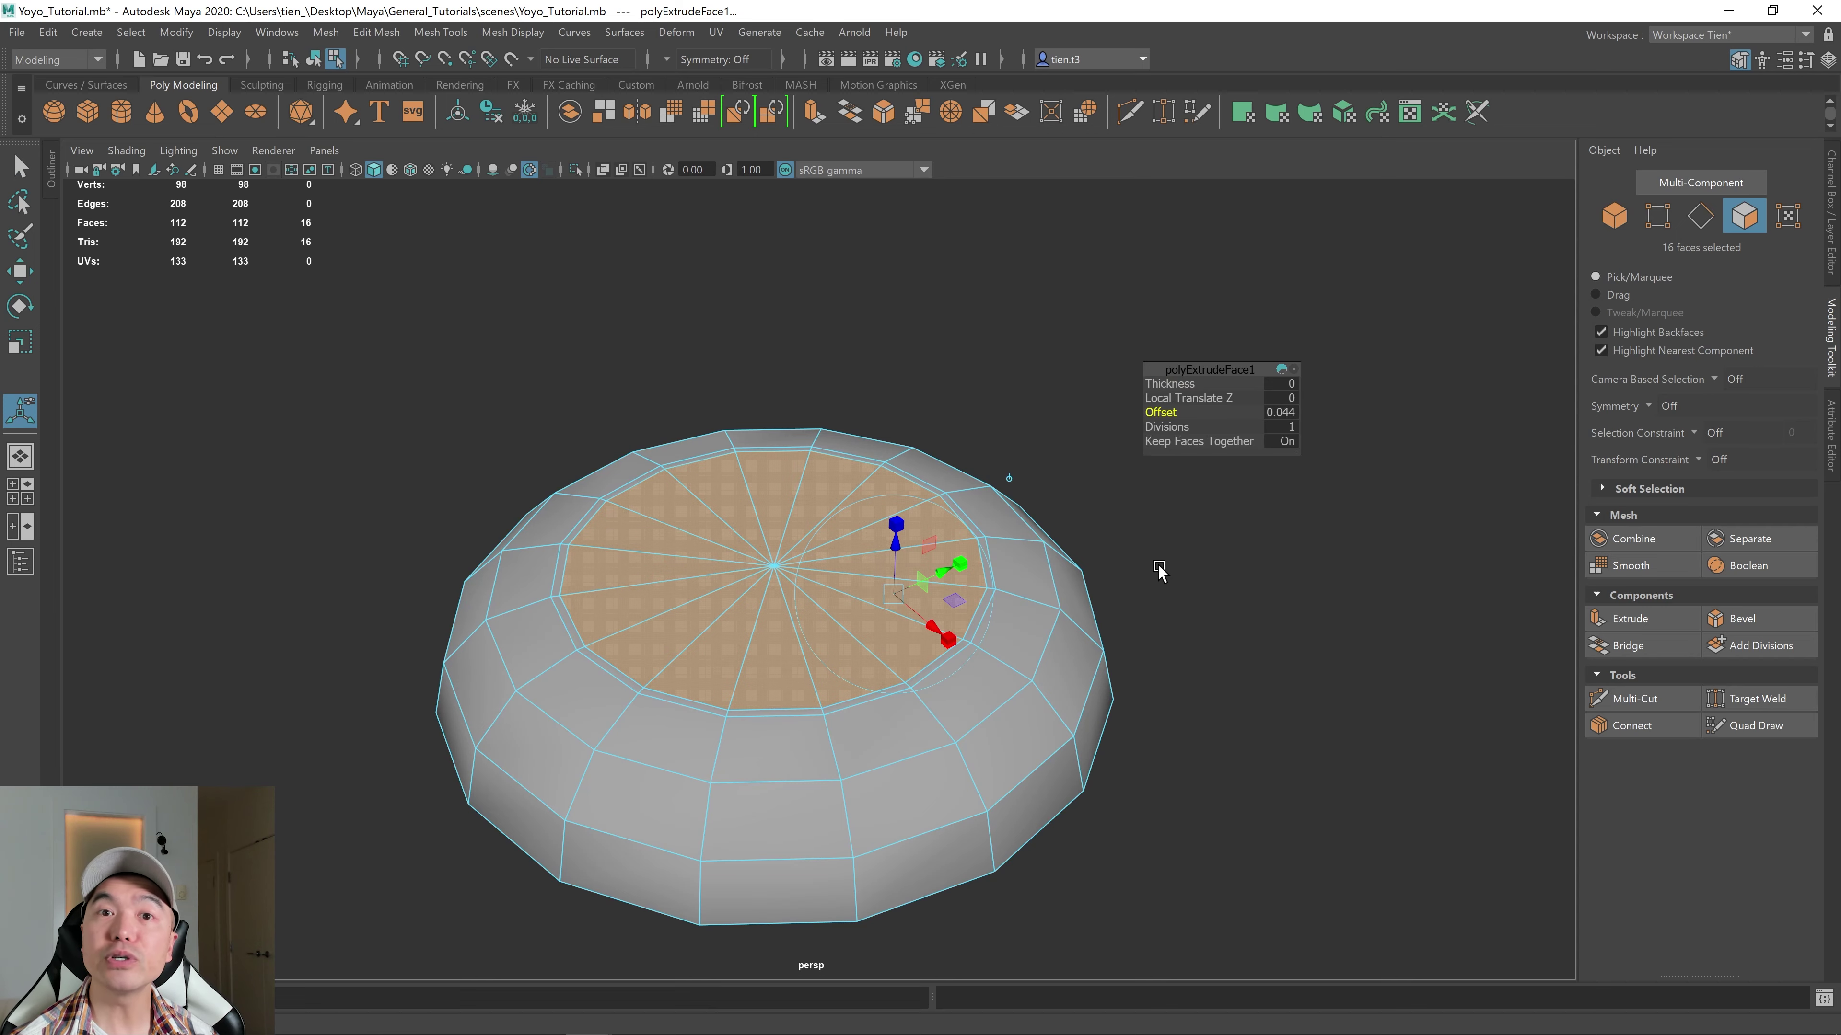
alt+drag(1158, 571, 1089, 563)
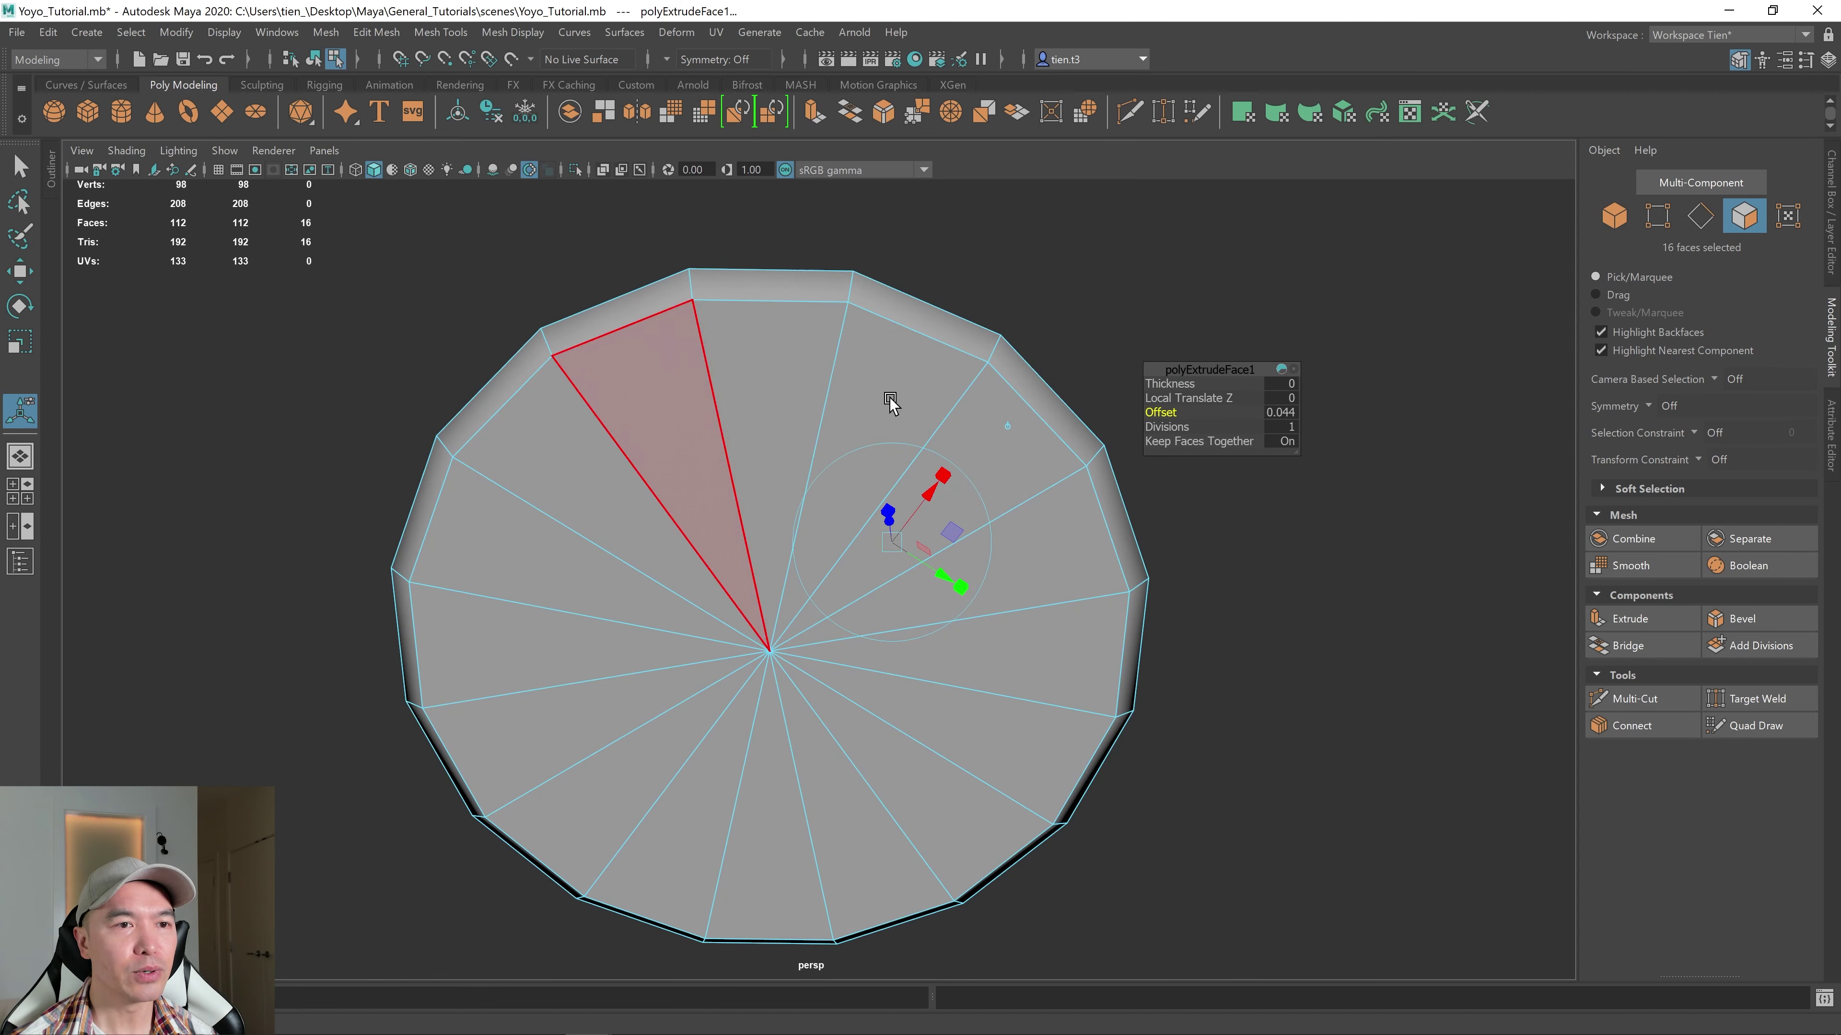
alt+drag(1266, 658, 1346, 607)
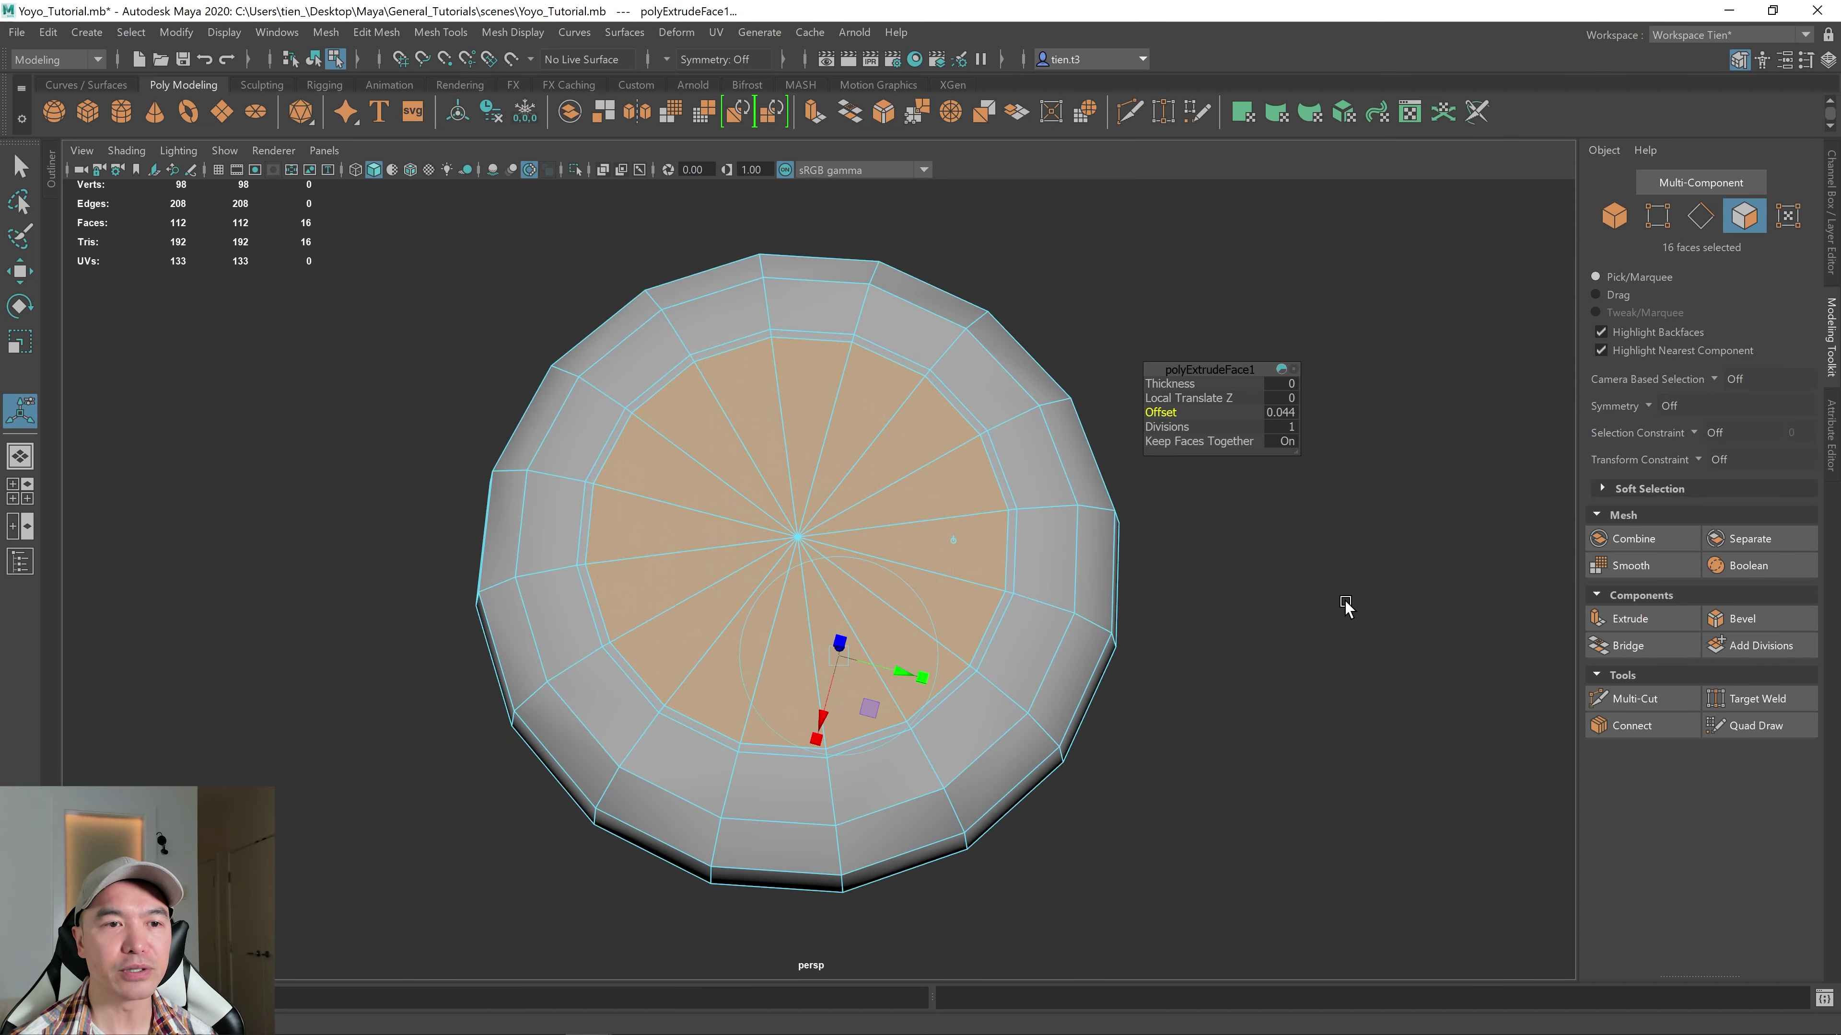
- Select the 16 bottom cap faces and extrude them with an inset offset of 0.046
click(1345, 607)
alt+drag(937, 690, 929, 608)
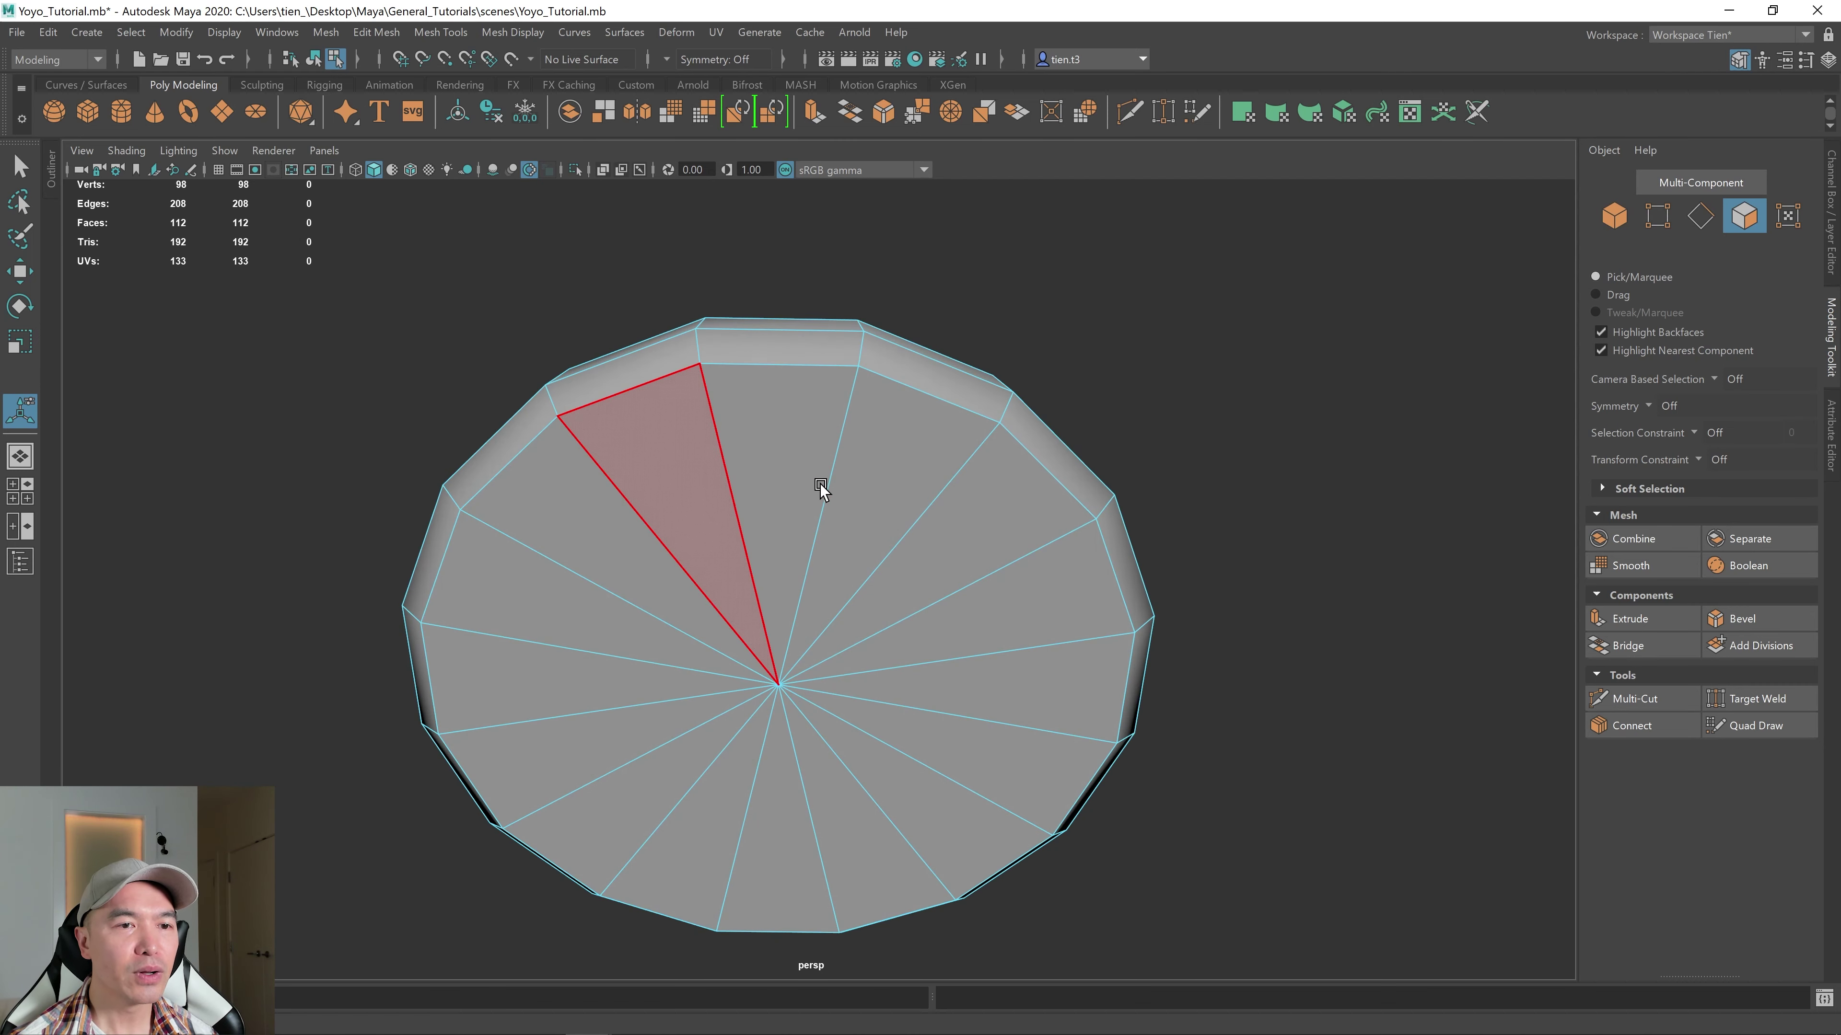
mouse_move(884, 465)
mouse_down()
mouse_move(770, 443)
mouse_move(661, 535)
mouse_move(633, 629)
mouse_move(660, 713)
mouse_move(748, 777)
mouse_move(1035, 669)
mouse_move(1077, 556)
mouse_move(972, 503)
mouse_move(920, 757)
mouse_move(786, 787)
mouse_move(857, 741)
mouse_move(825, 805)
mouse_move(1015, 790)
mouse_move(830, 727)
mouse_up()
click(1640, 616)
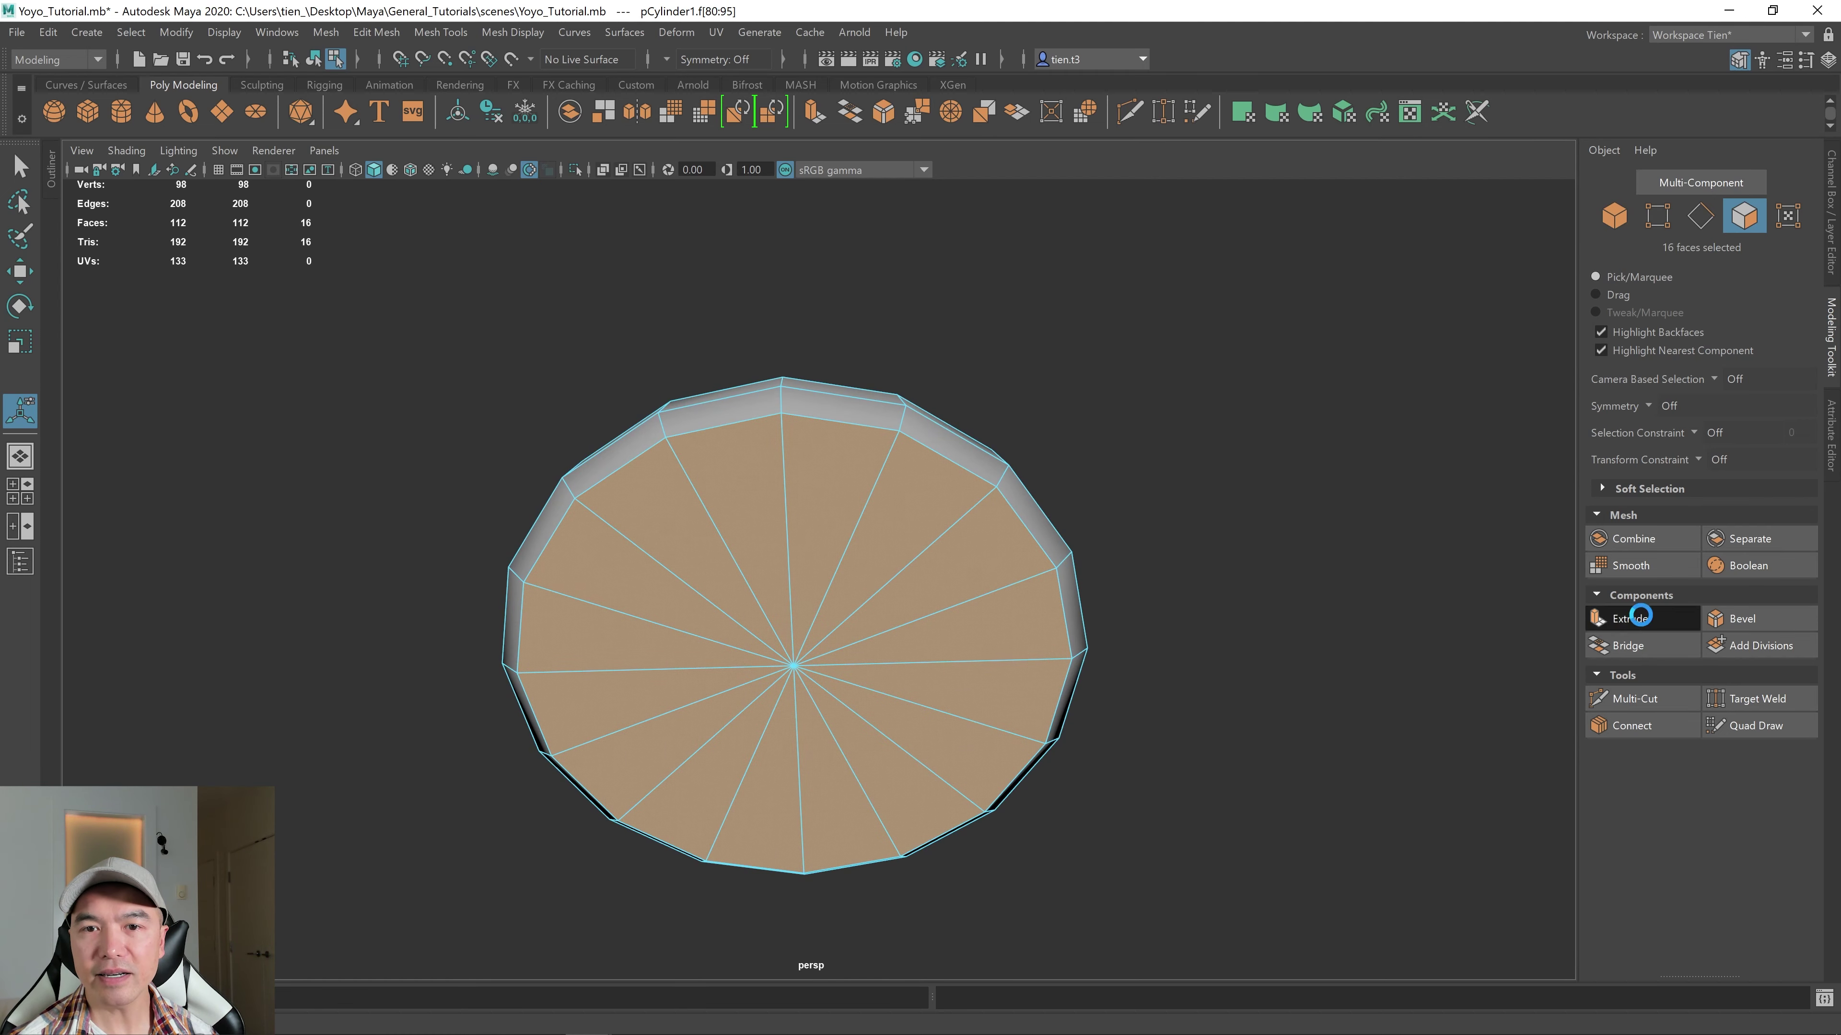
drag(1161, 412, 1188, 412)
scroll(971, 420, up, 3)
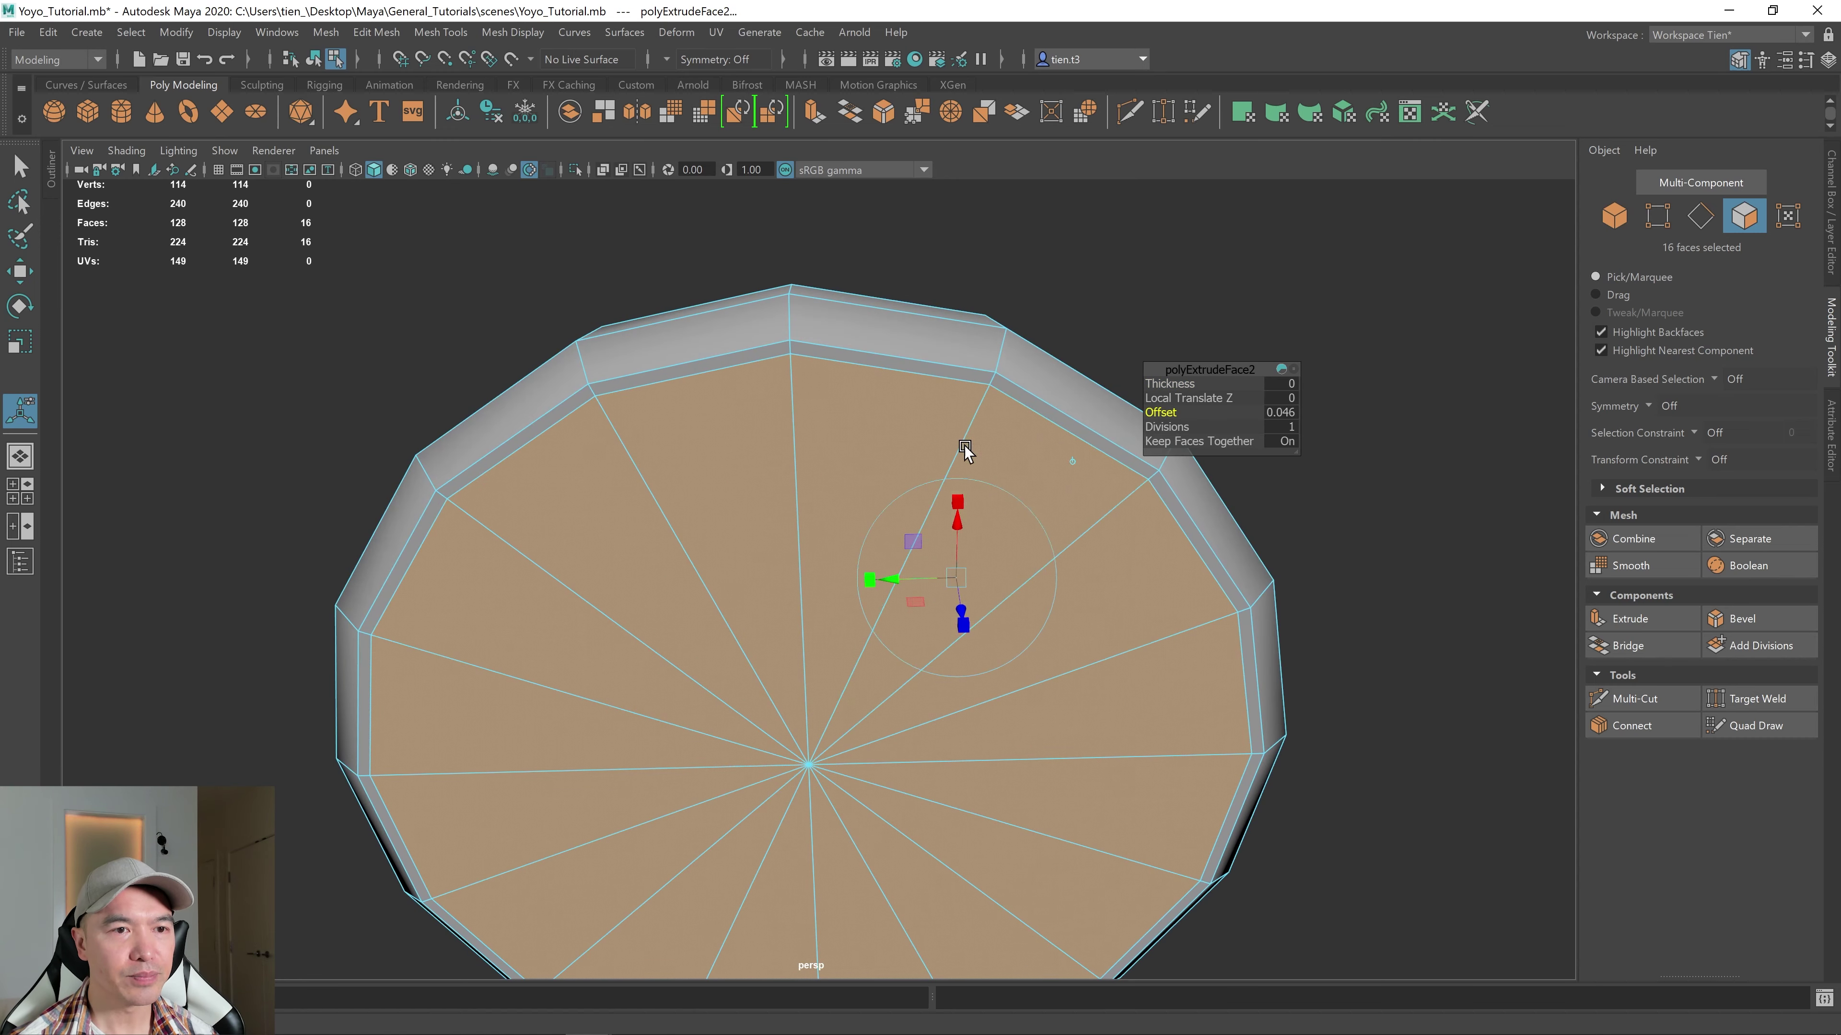
alt+drag(848, 389, 794, 550)
- In object mode, apply Smooth at 1 division to the whole disc, then deselect it
key(q)
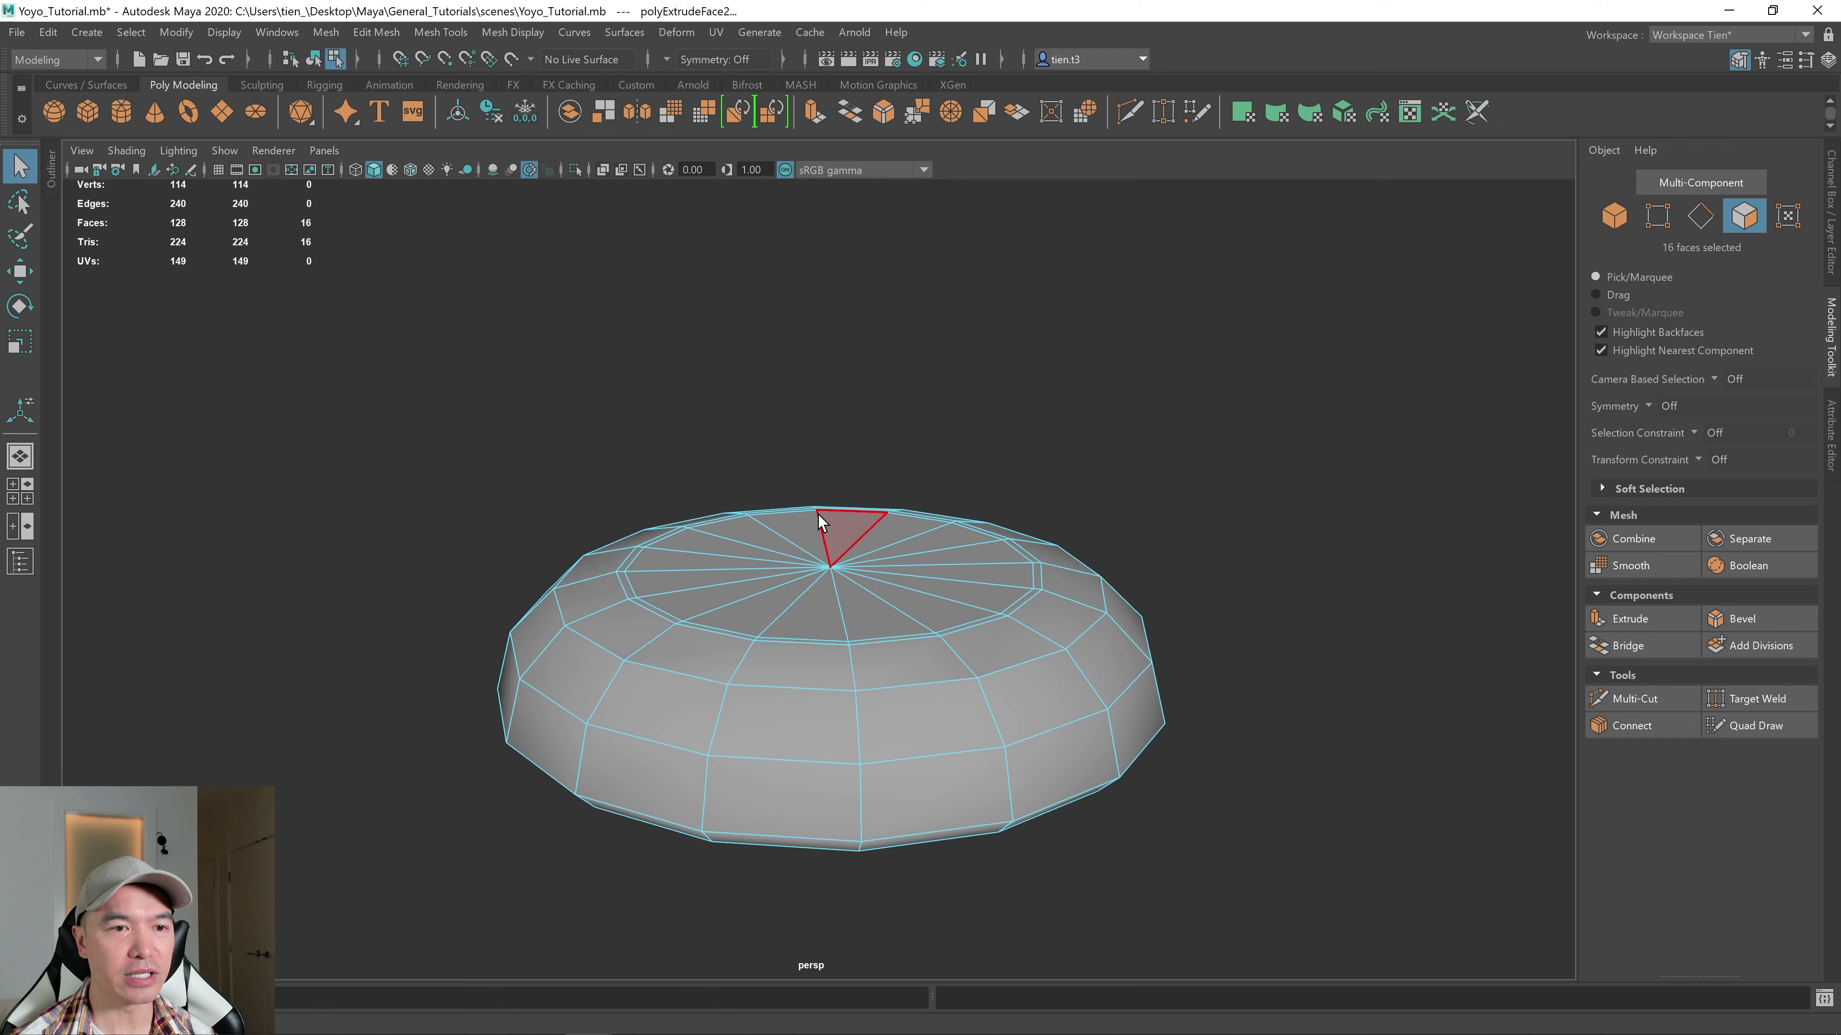
right_drag(790, 507, 1111, 404)
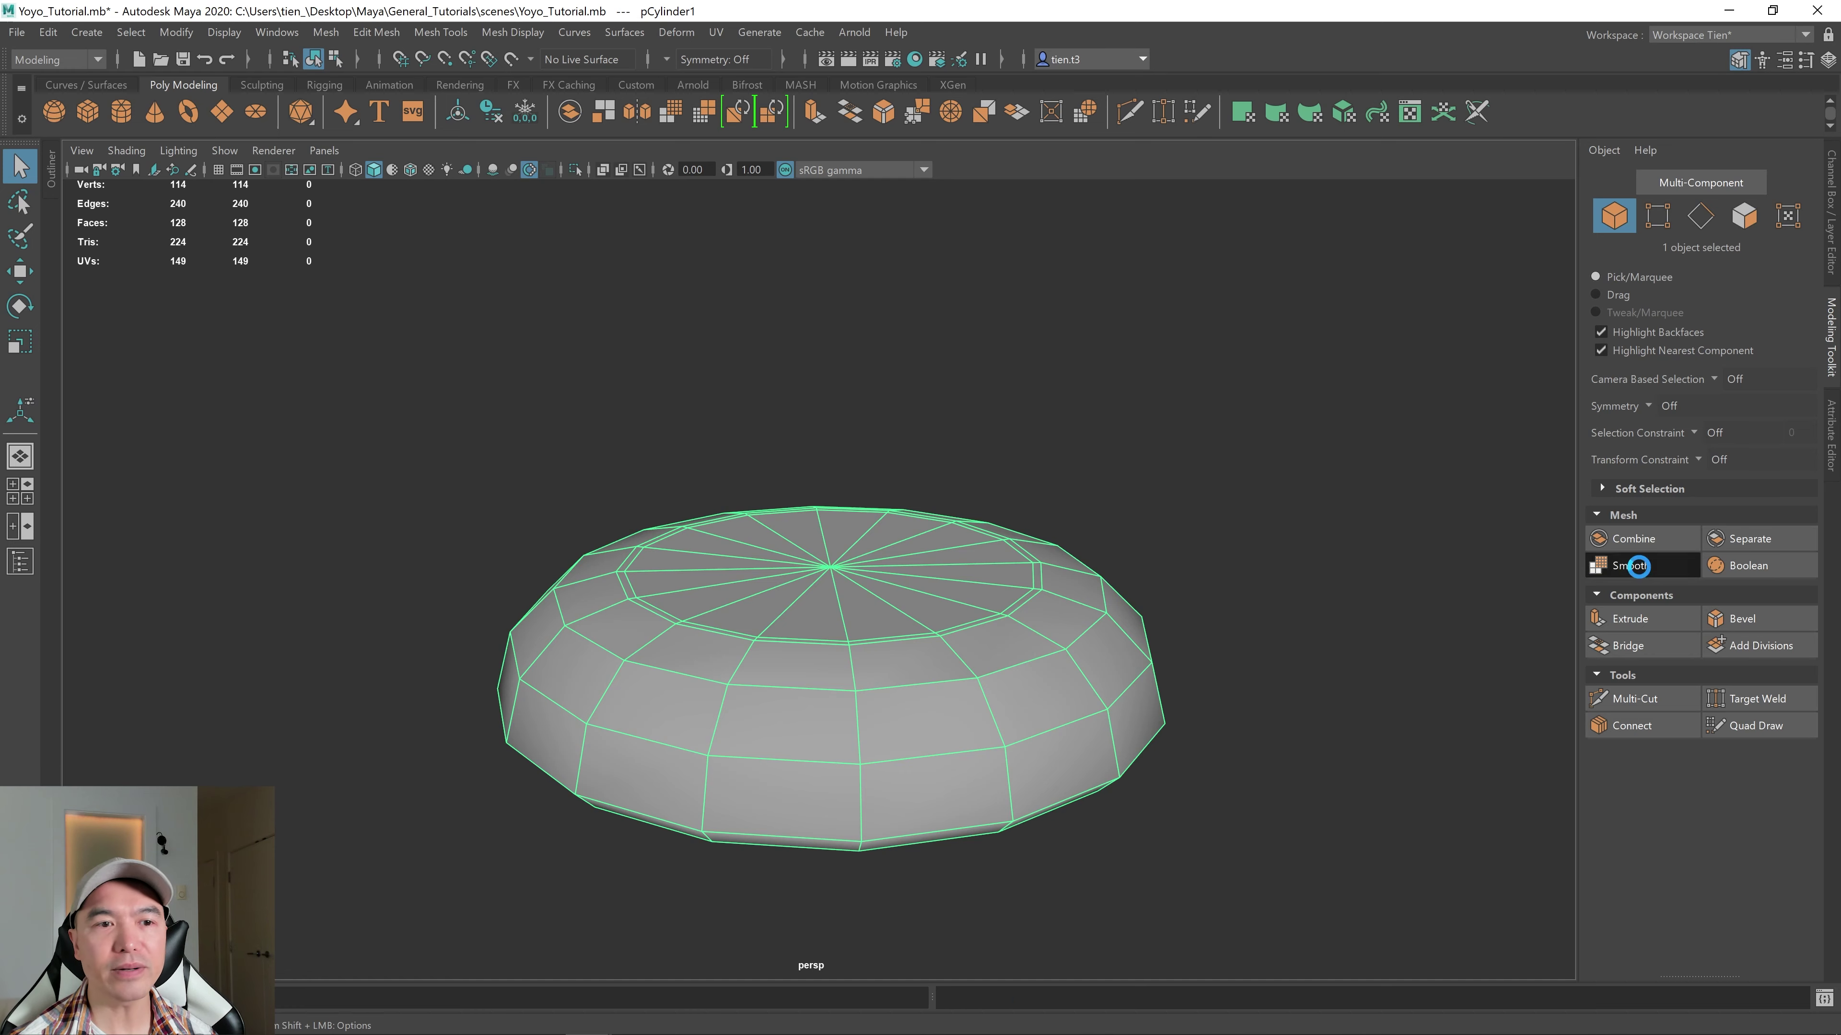
click(1640, 573)
alt+drag(1376, 604, 1279, 459)
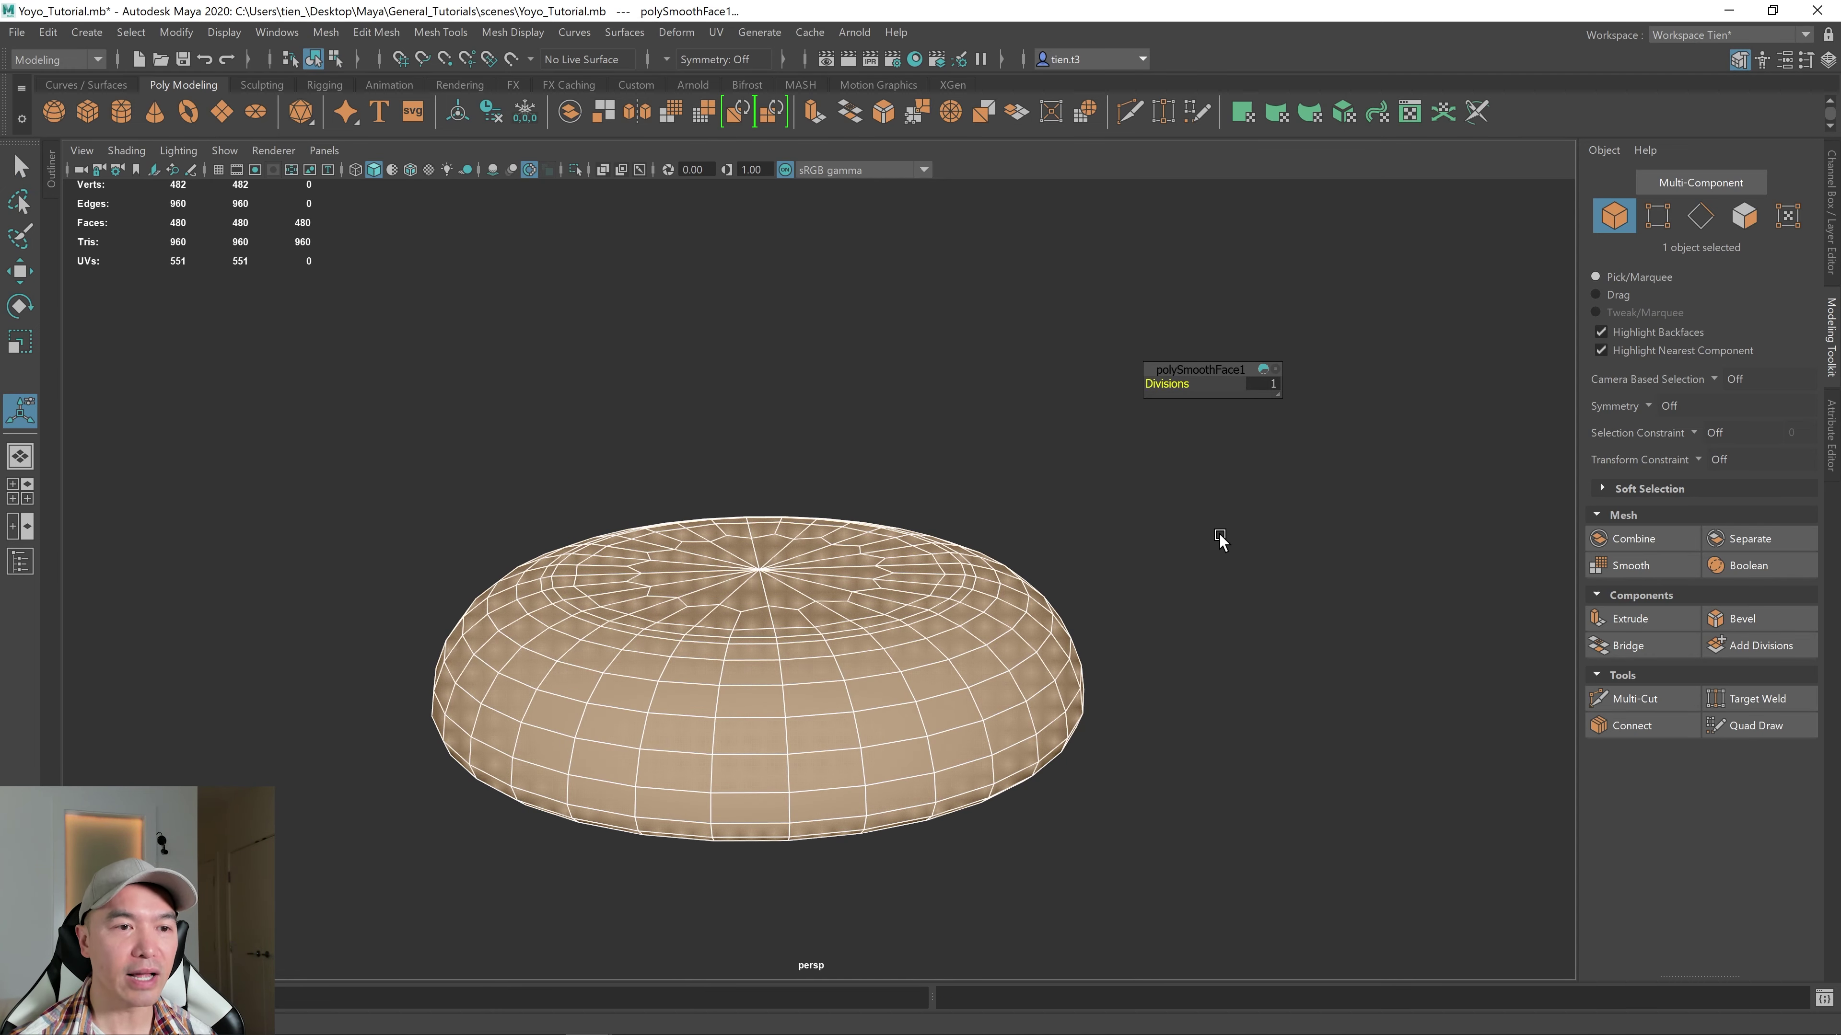
click(1237, 565)
alt+drag(1237, 567, 1161, 449)
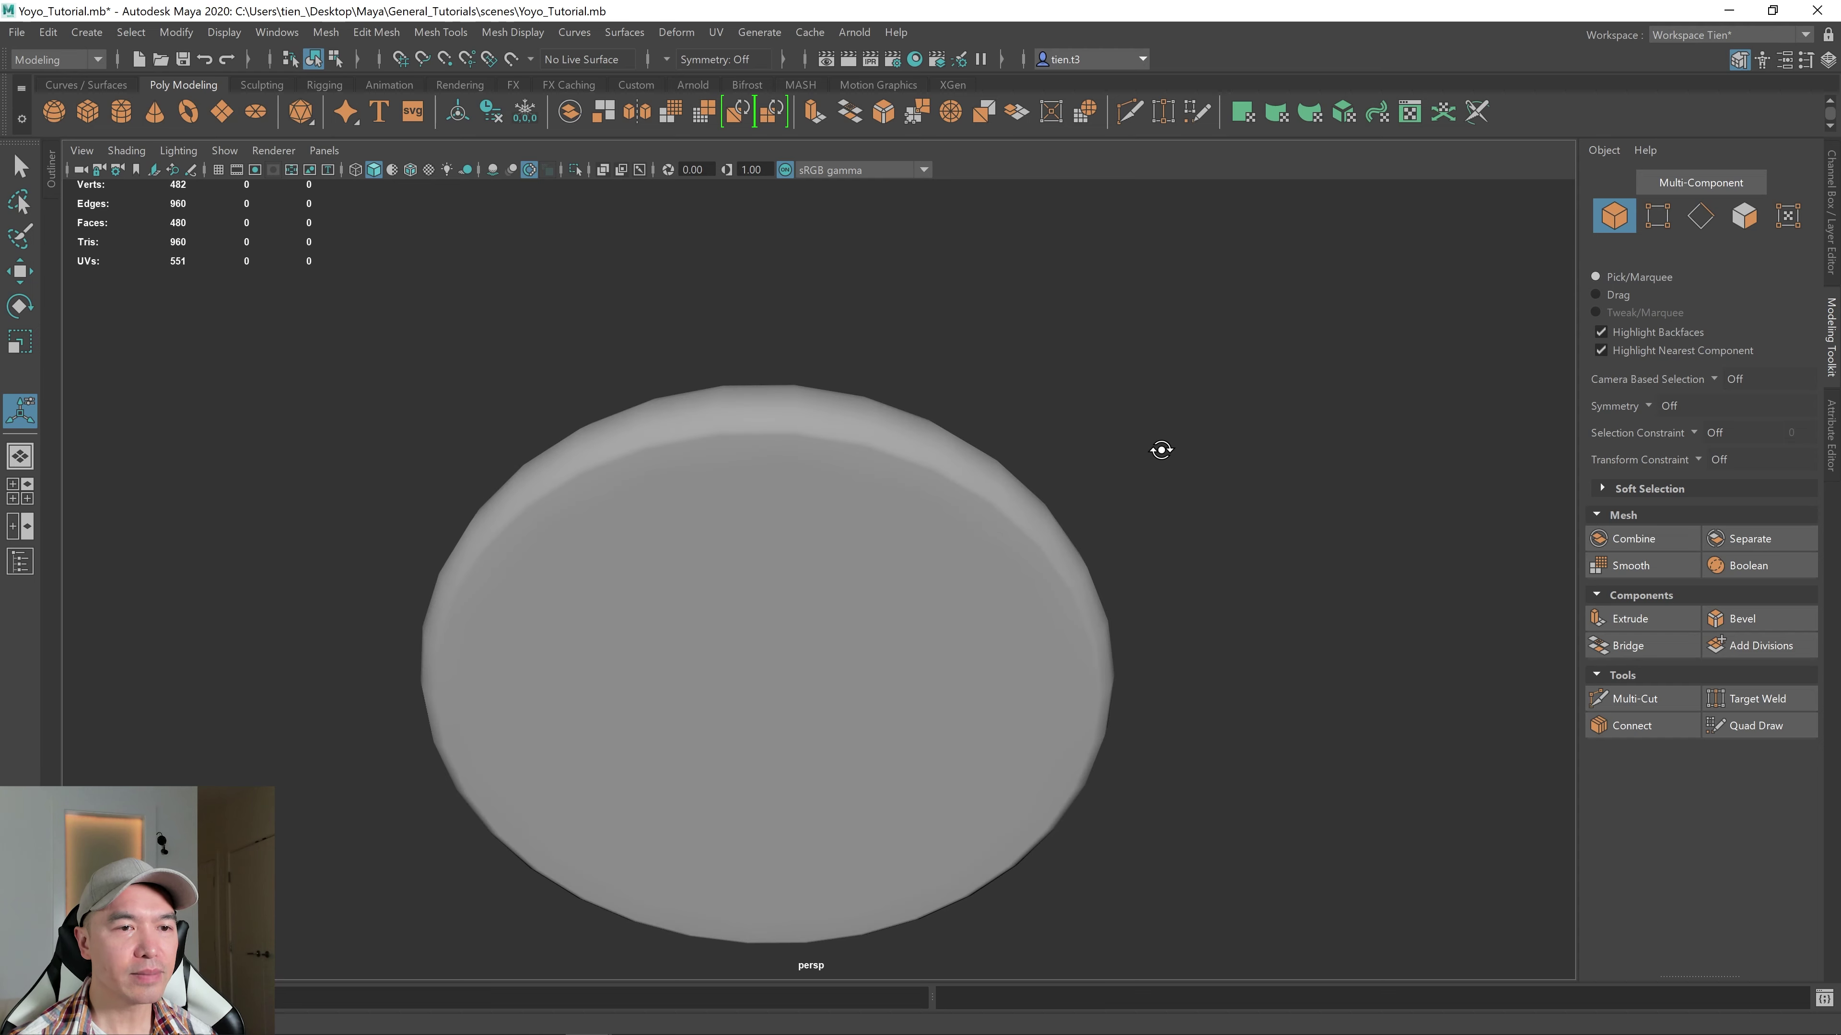
- Turn on Wireframe on Shaded and tumble around the smoothed disc to inspect its edges
click(410, 171)
alt+drag(783, 487, 801, 573)
scroll(785, 539, down, 3)
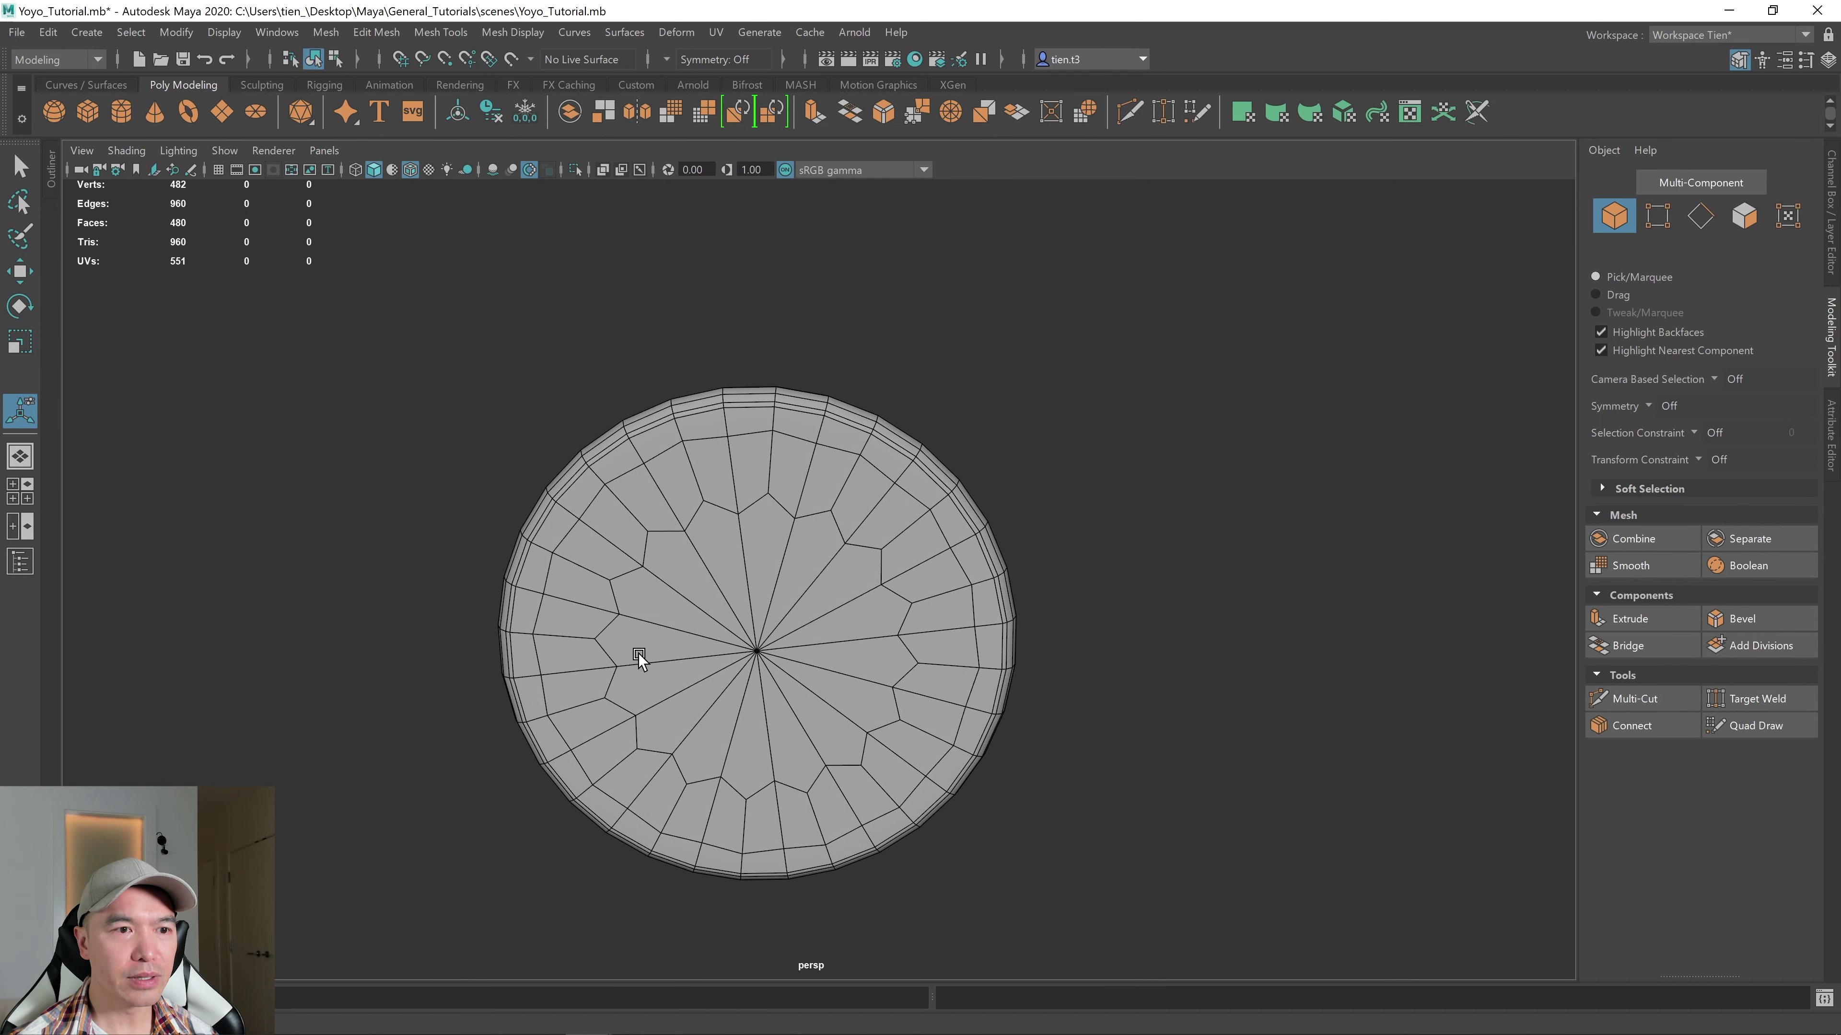
alt+drag(702, 700, 738, 604)
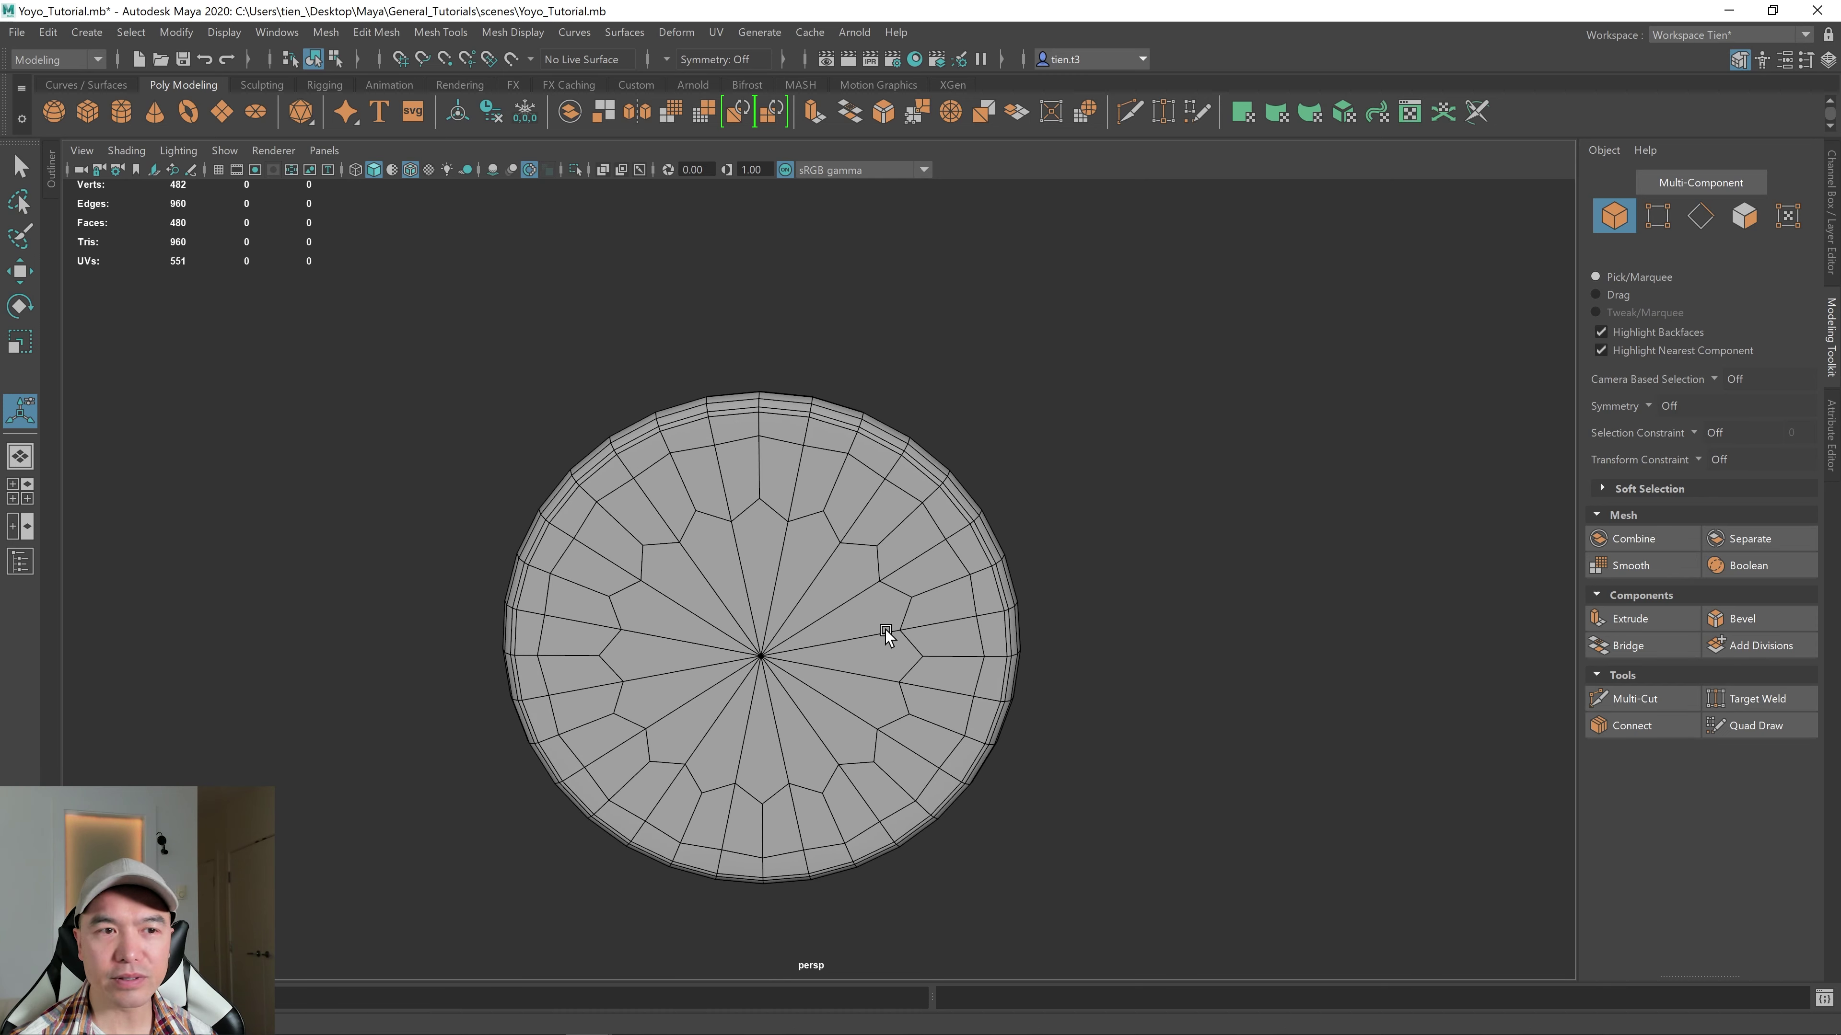
mouse_move(762, 716)
alt+mouse_down()
mouse_move(765, 697)
mouse_move(756, 720)
alt+mouse_up()
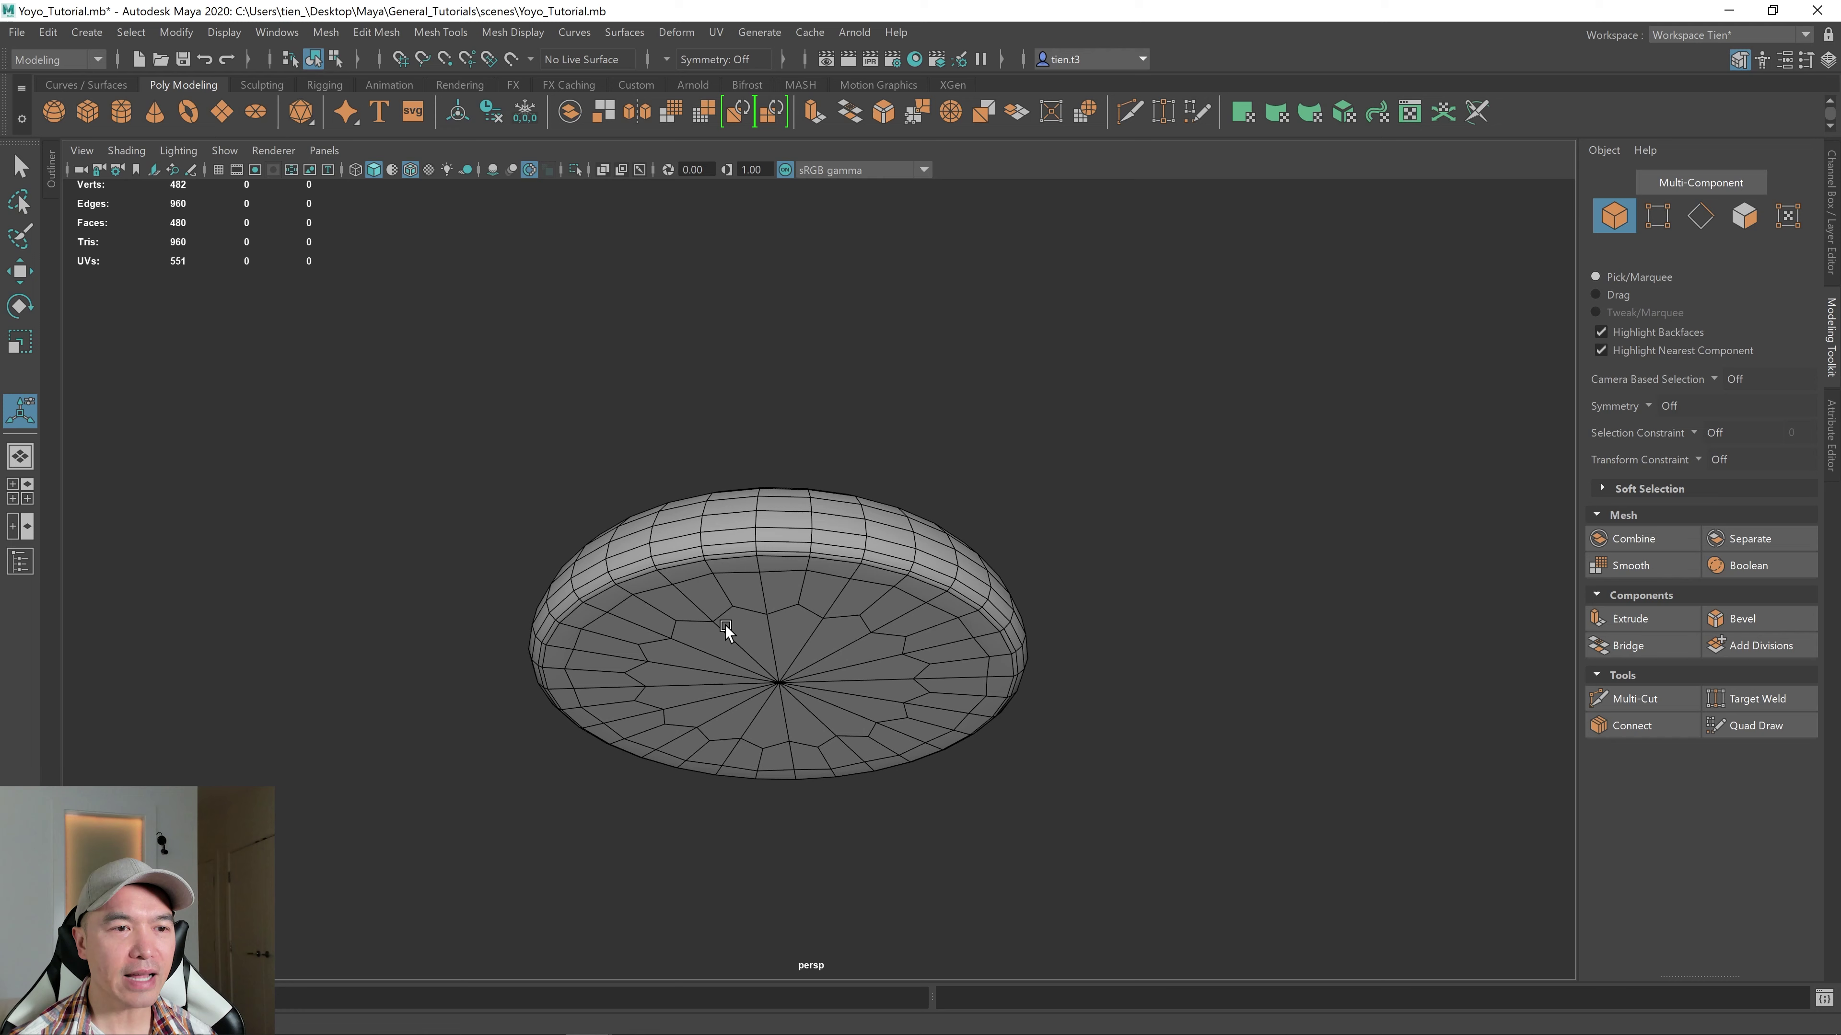
alt+drag(850, 714, 854, 705)
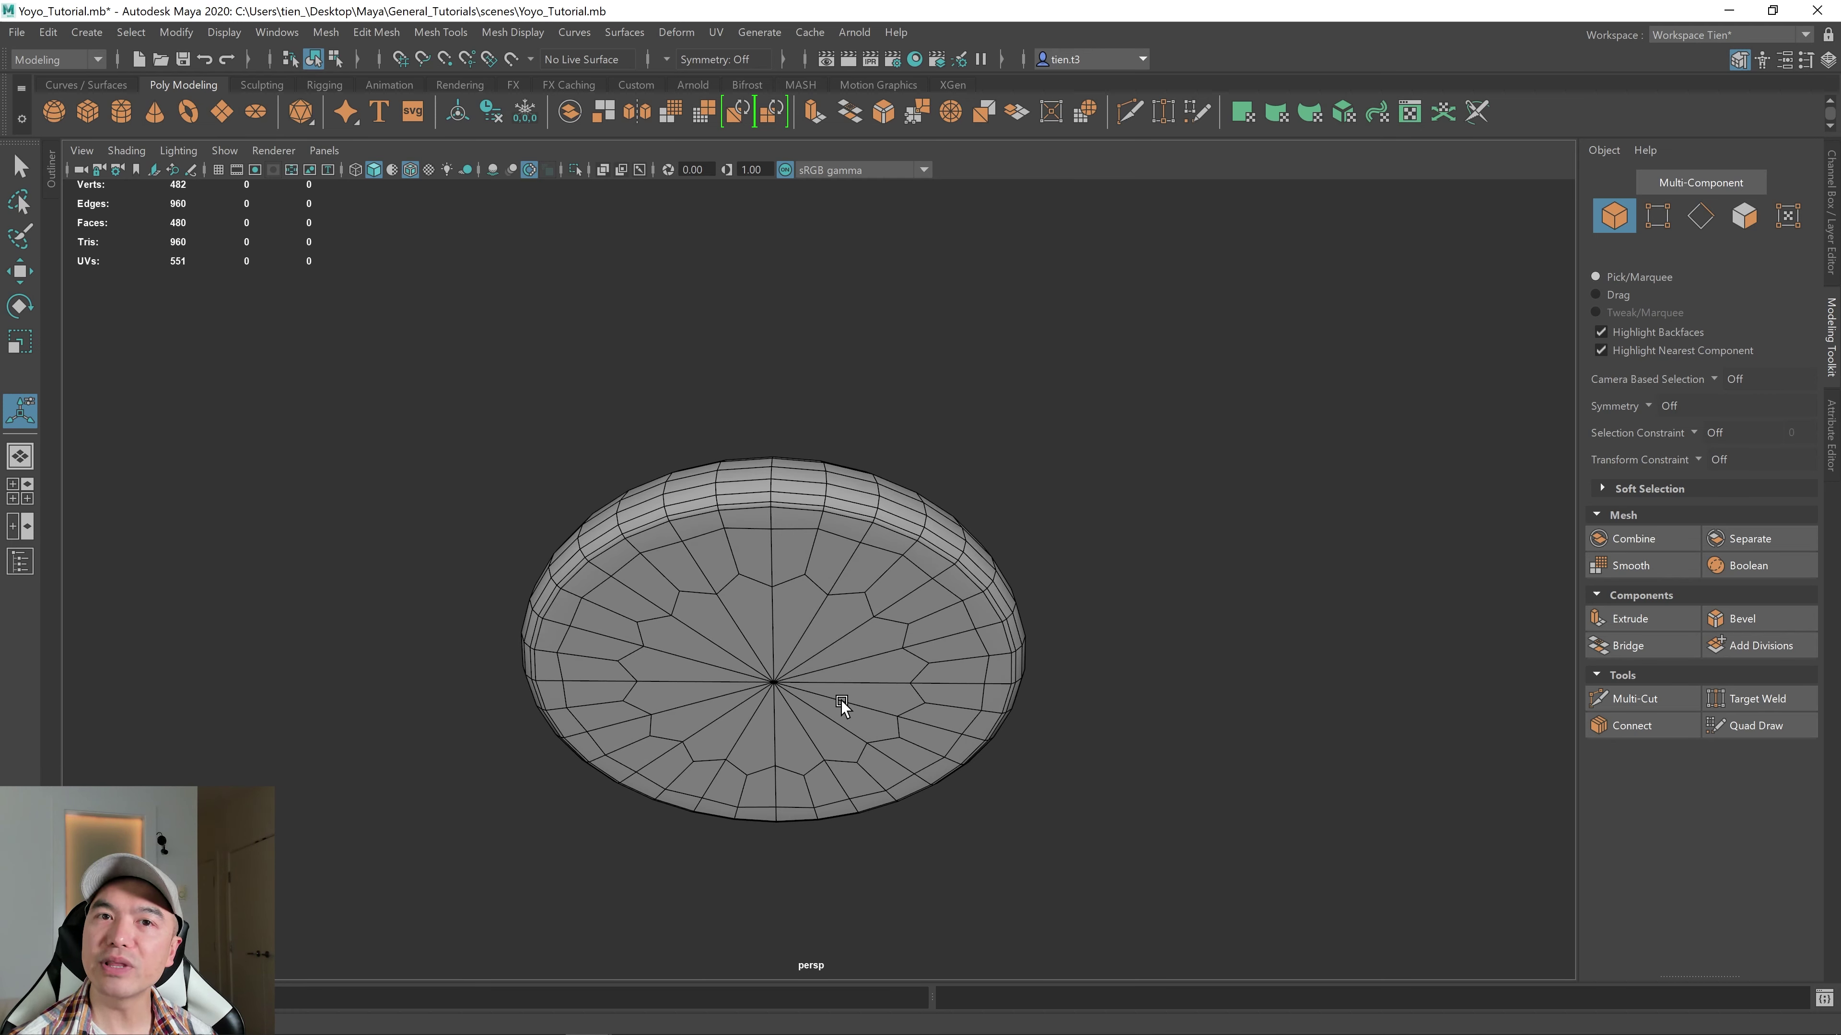
alt+drag(834, 704, 835, 700)
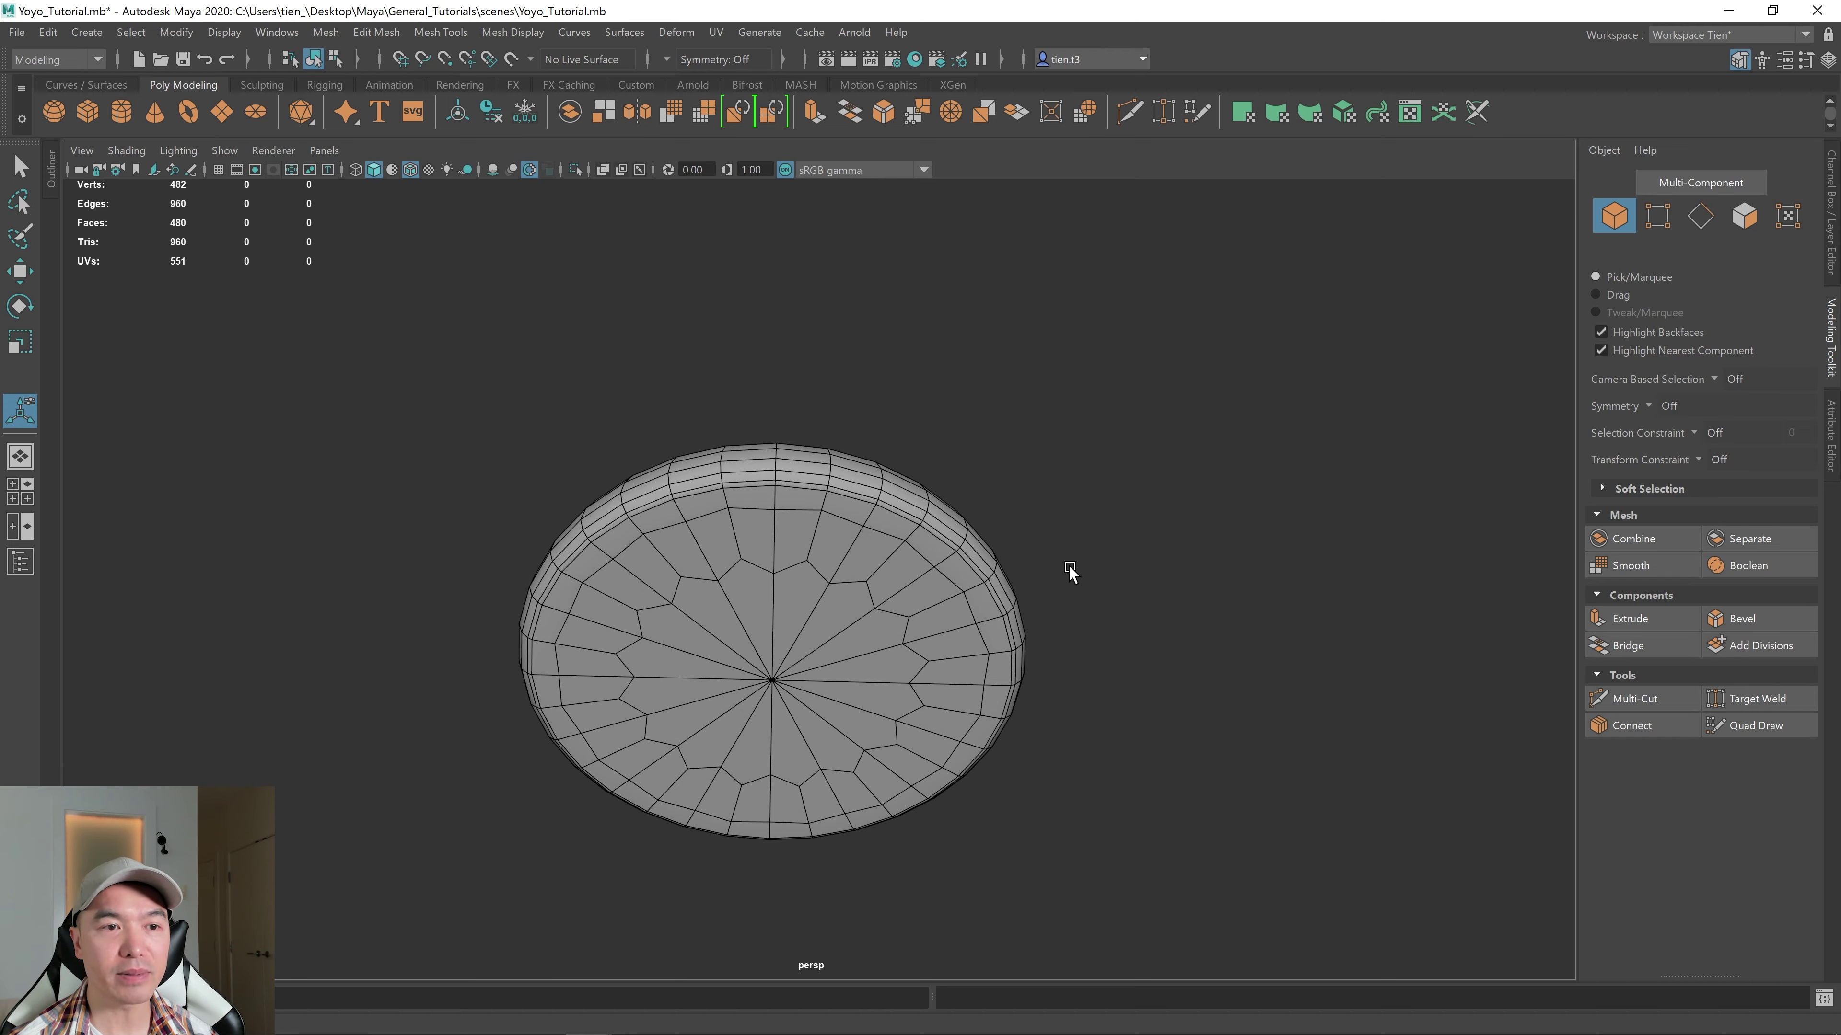
scroll(967, 483, up, 5)
- Select the cap rim edge loop and detach the mesh along it with Edit Mesh > Detach
click(778, 464)
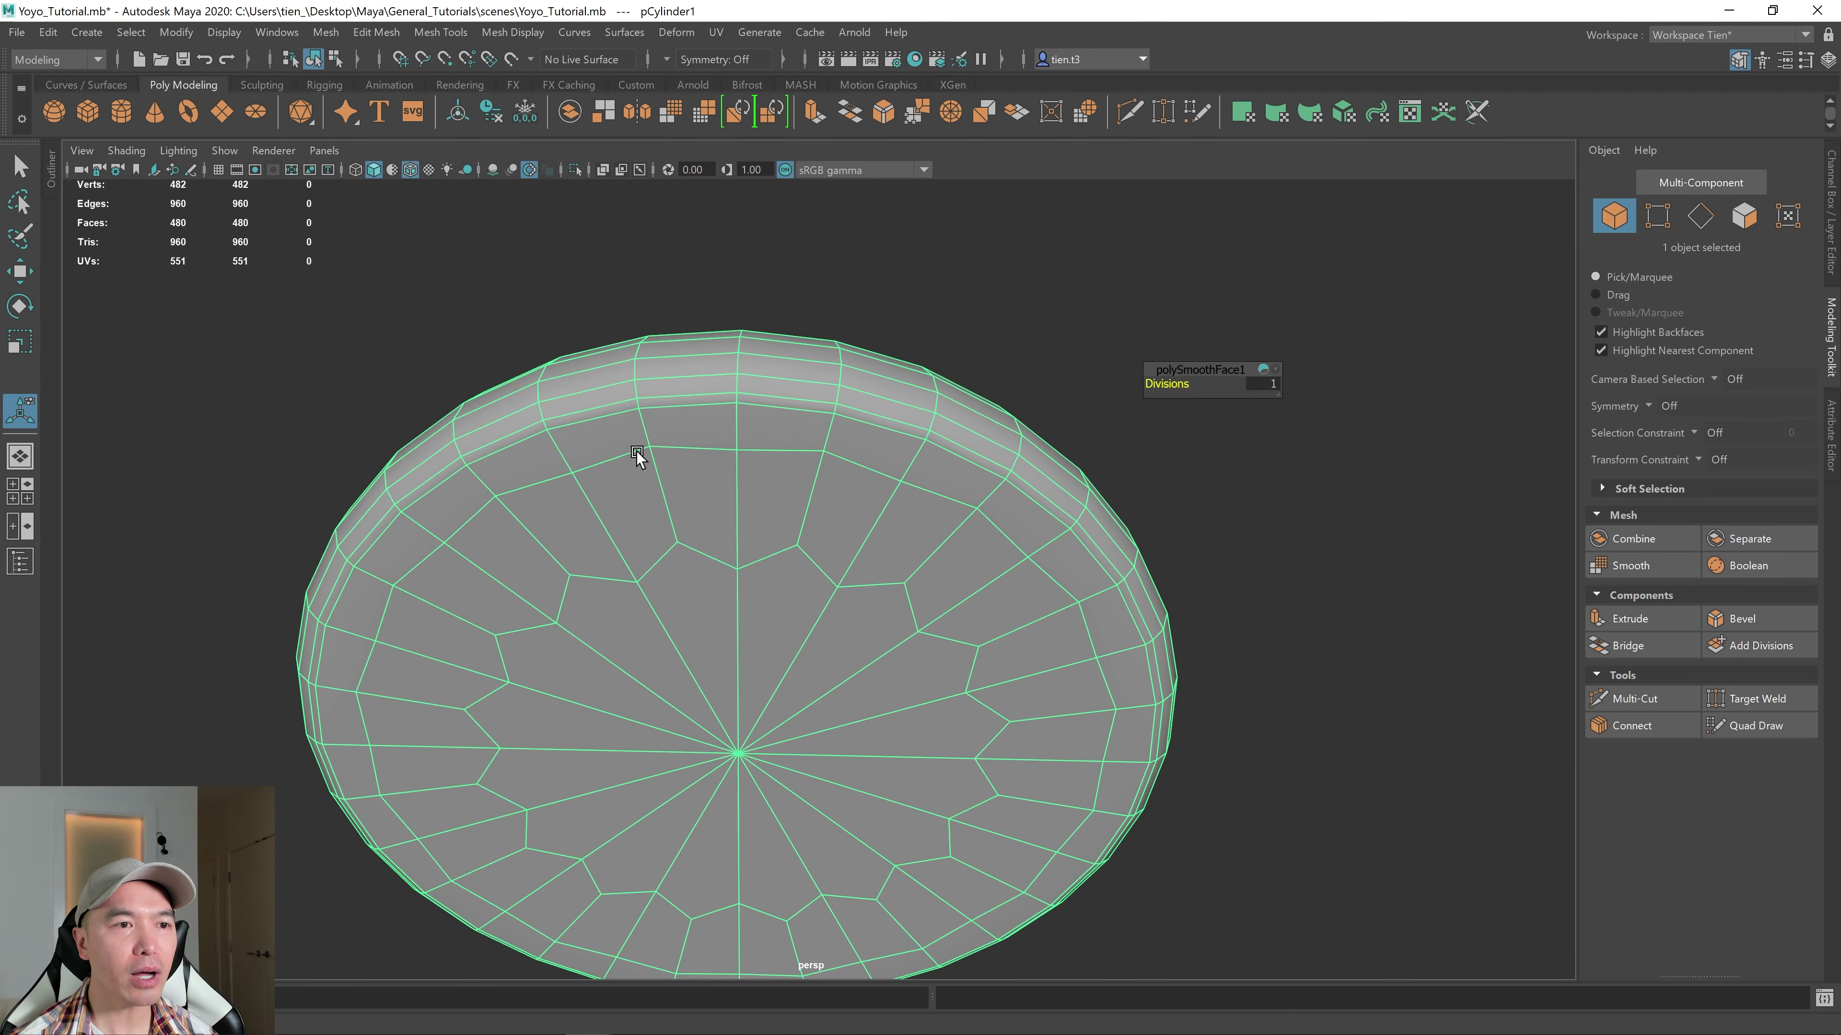
right_drag(655, 393, 657, 347)
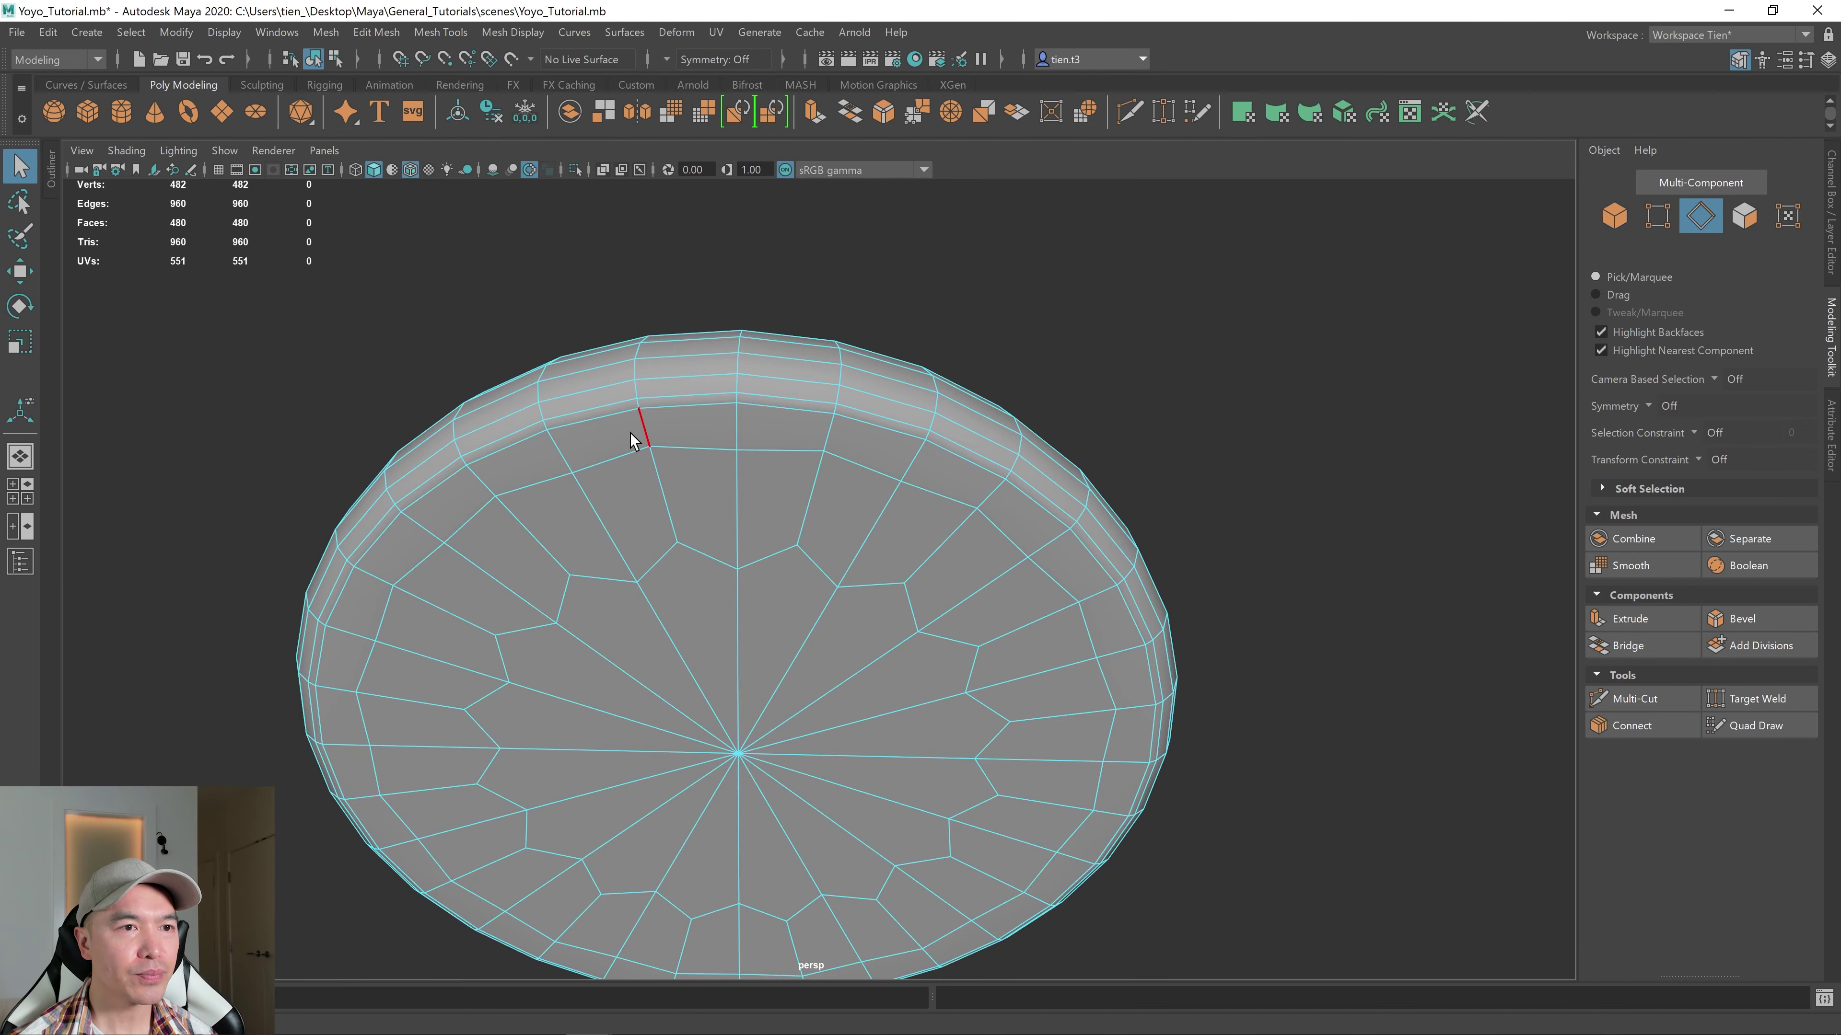
double_click(610, 418)
scroll(826, 526, down, 3)
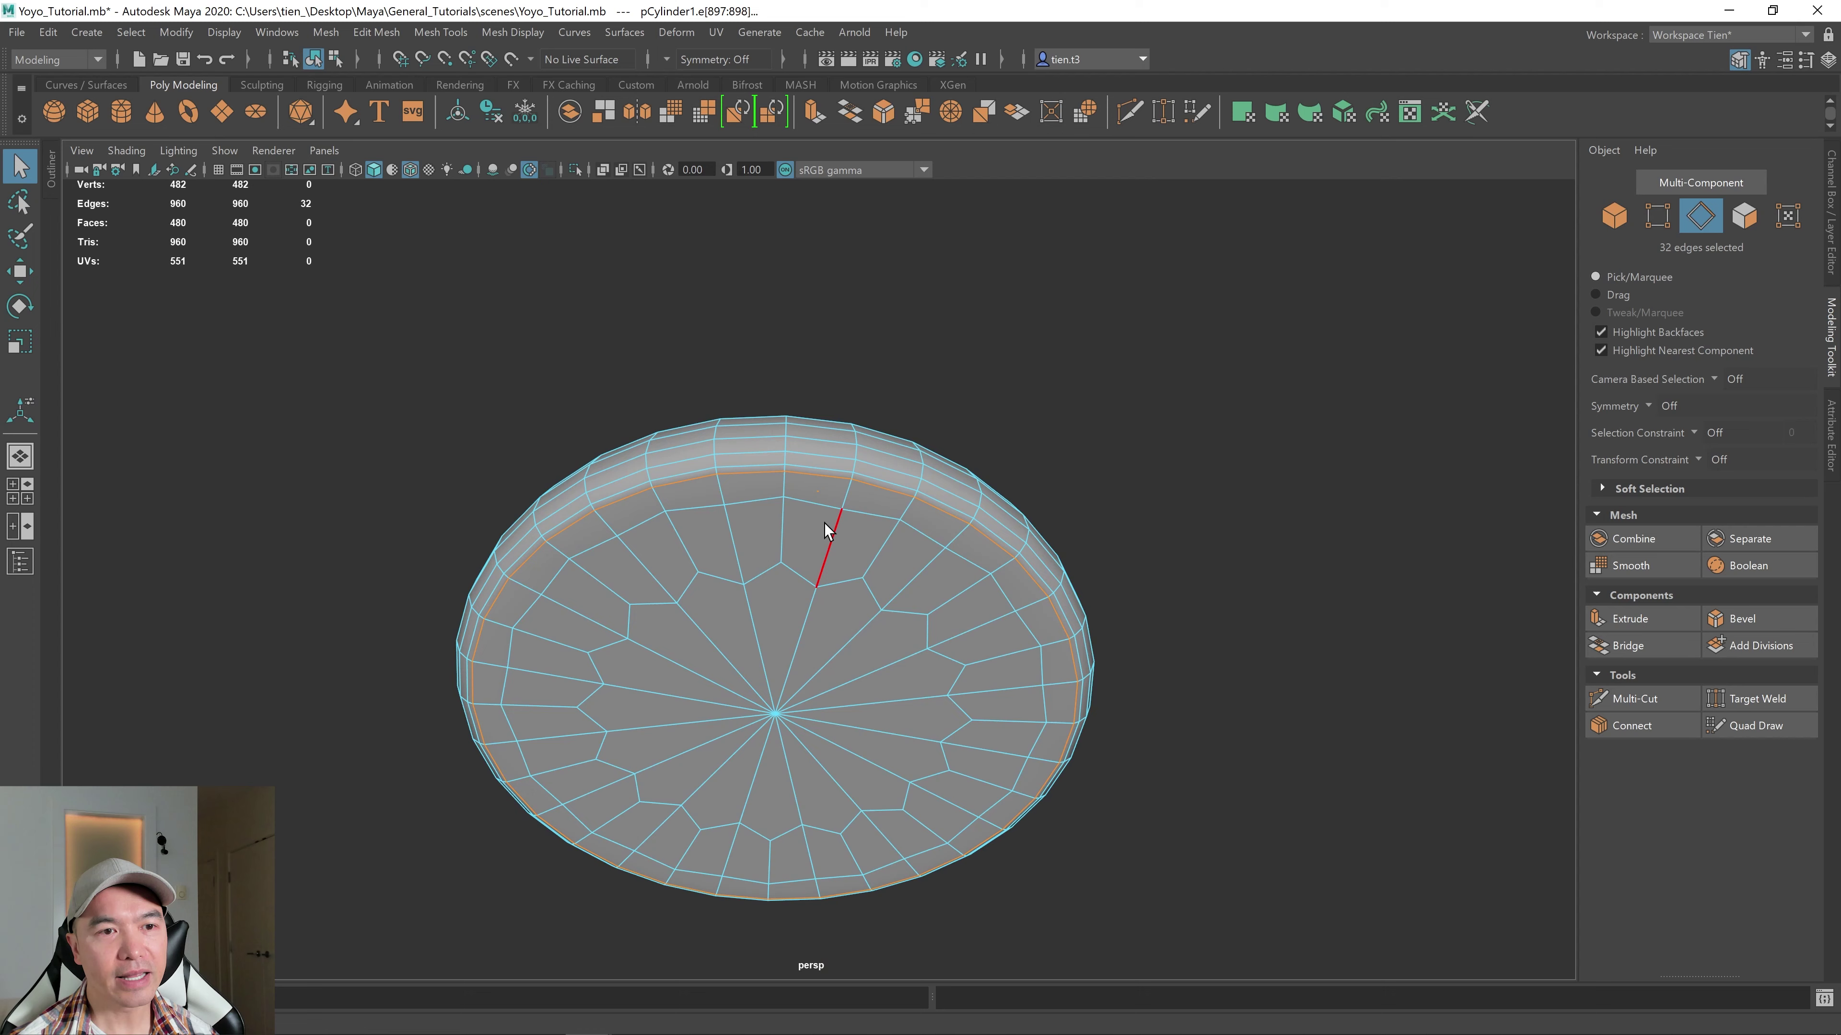
scroll(623, 392, up, 2)
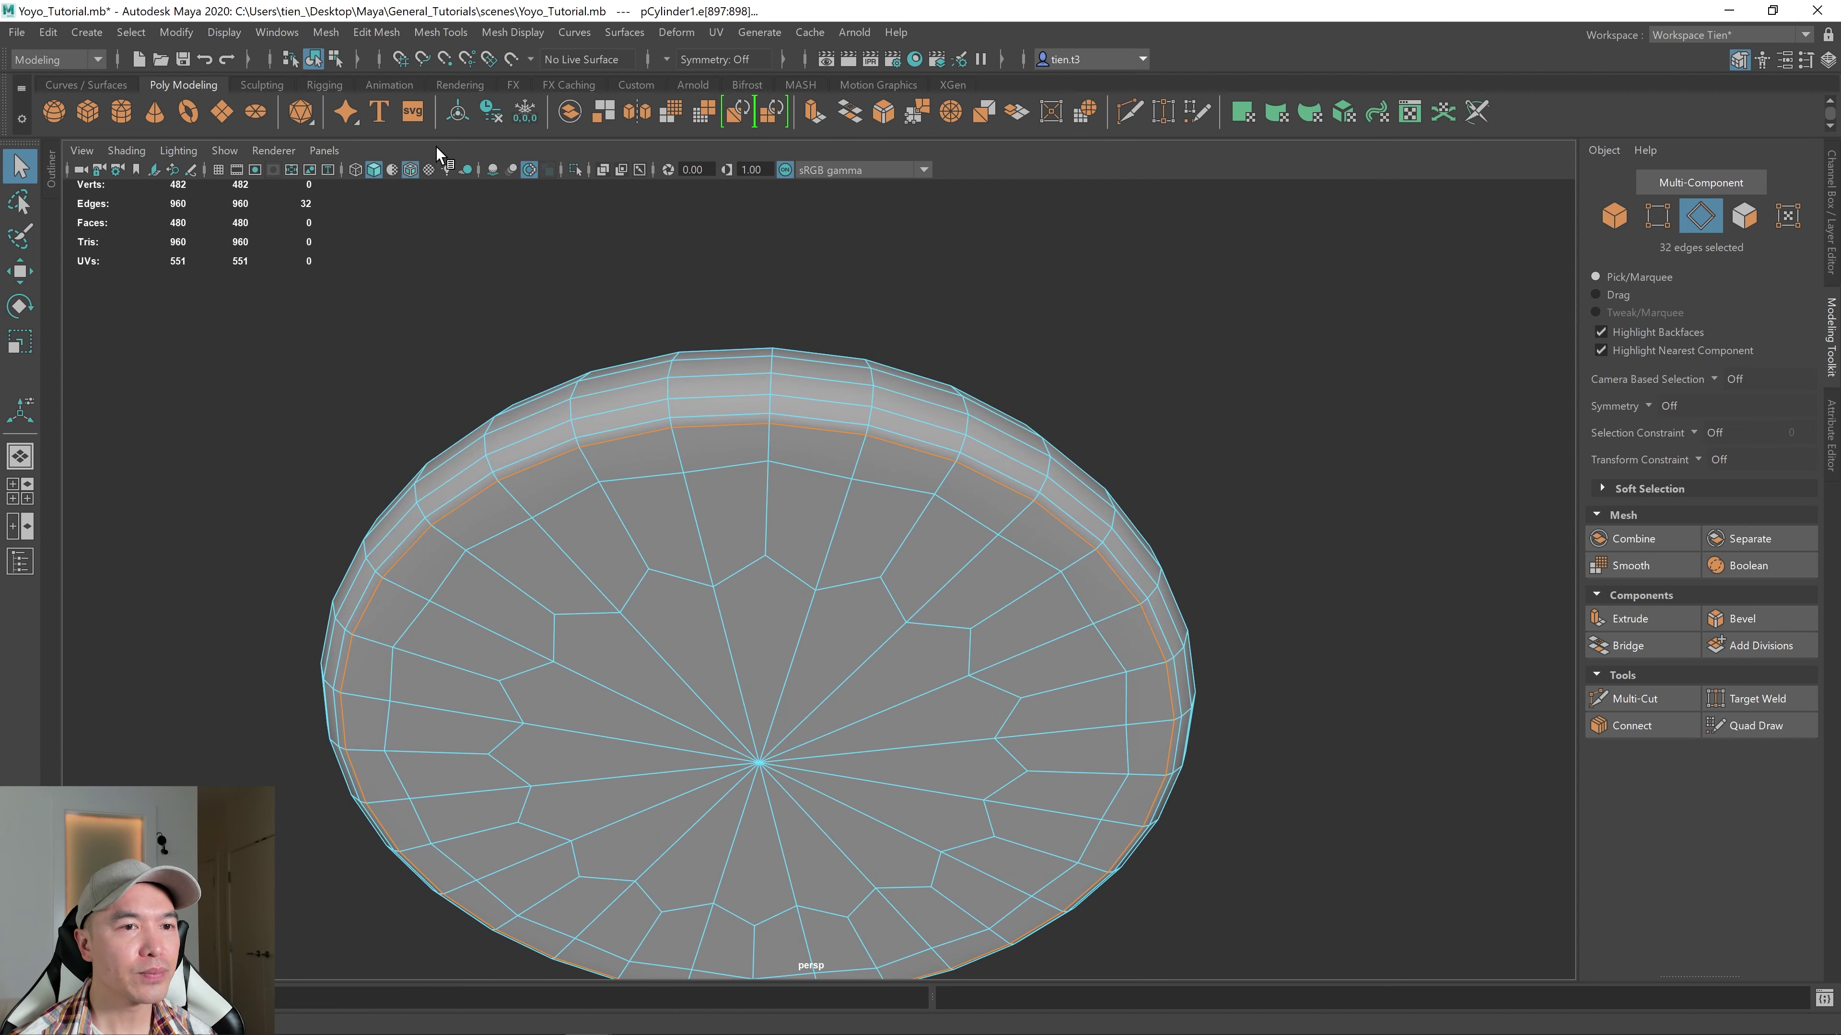
click(377, 32)
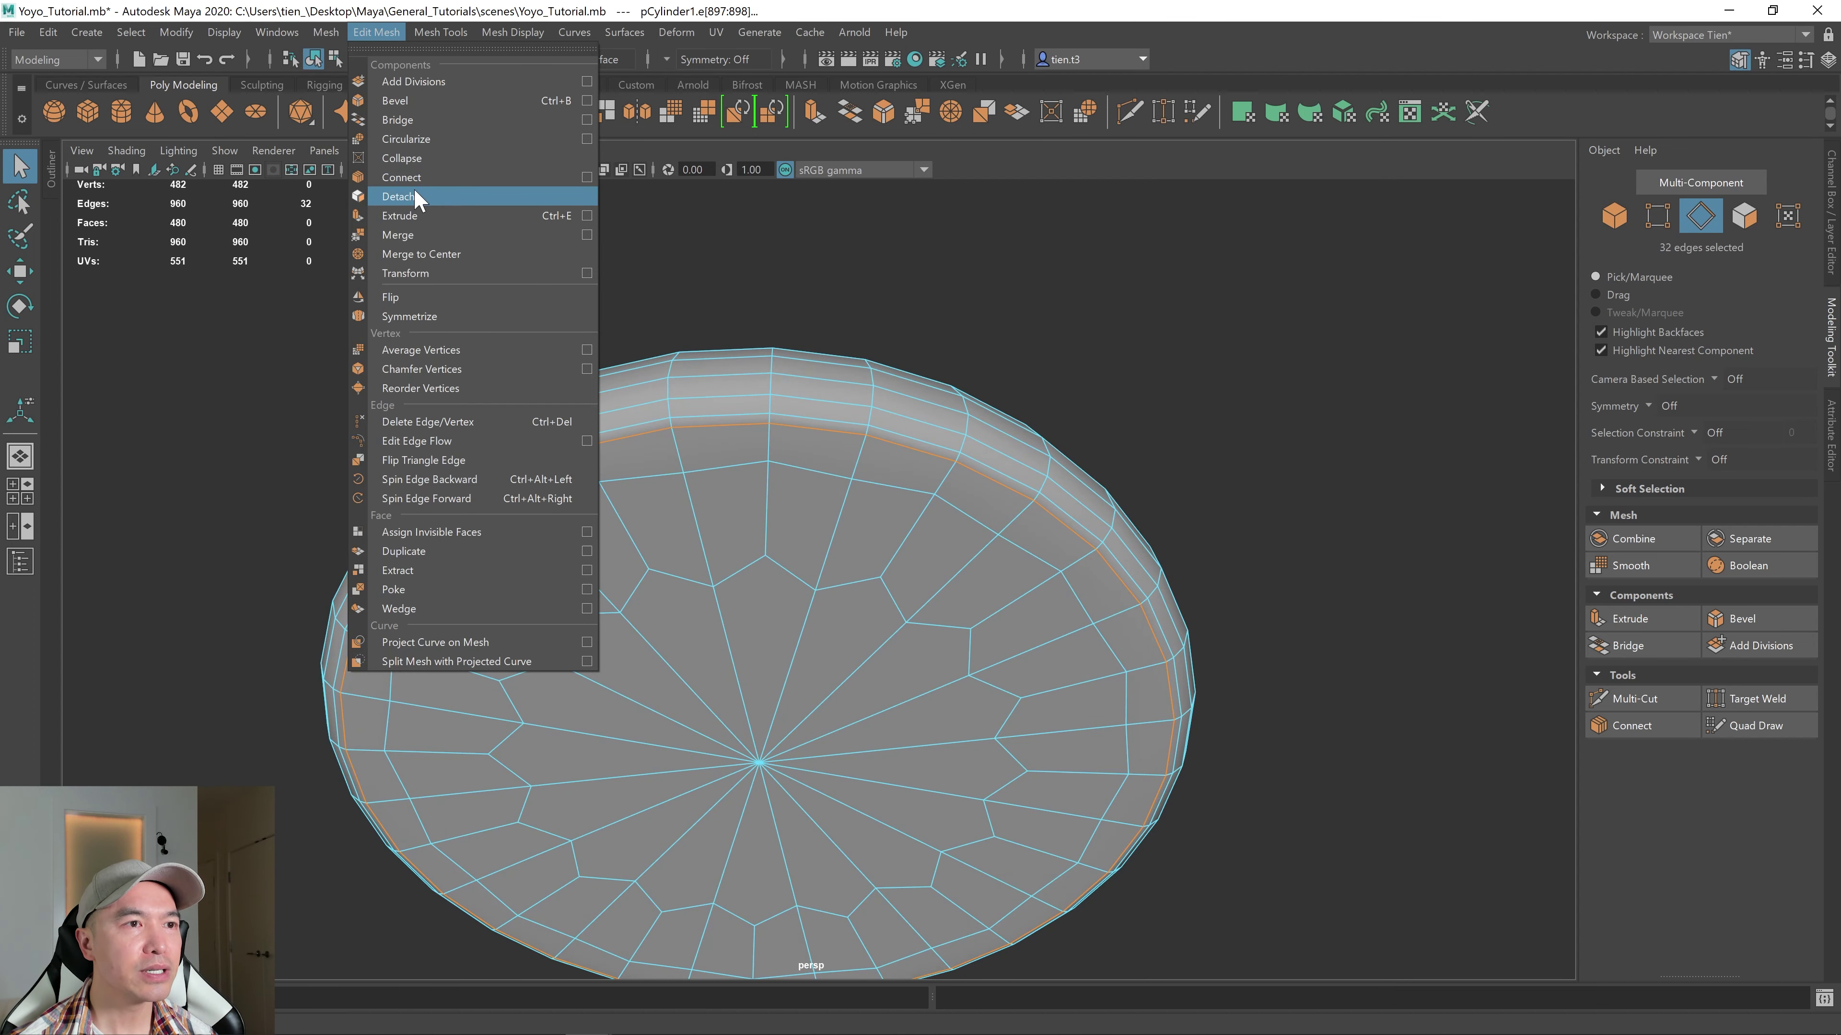
click(406, 200)
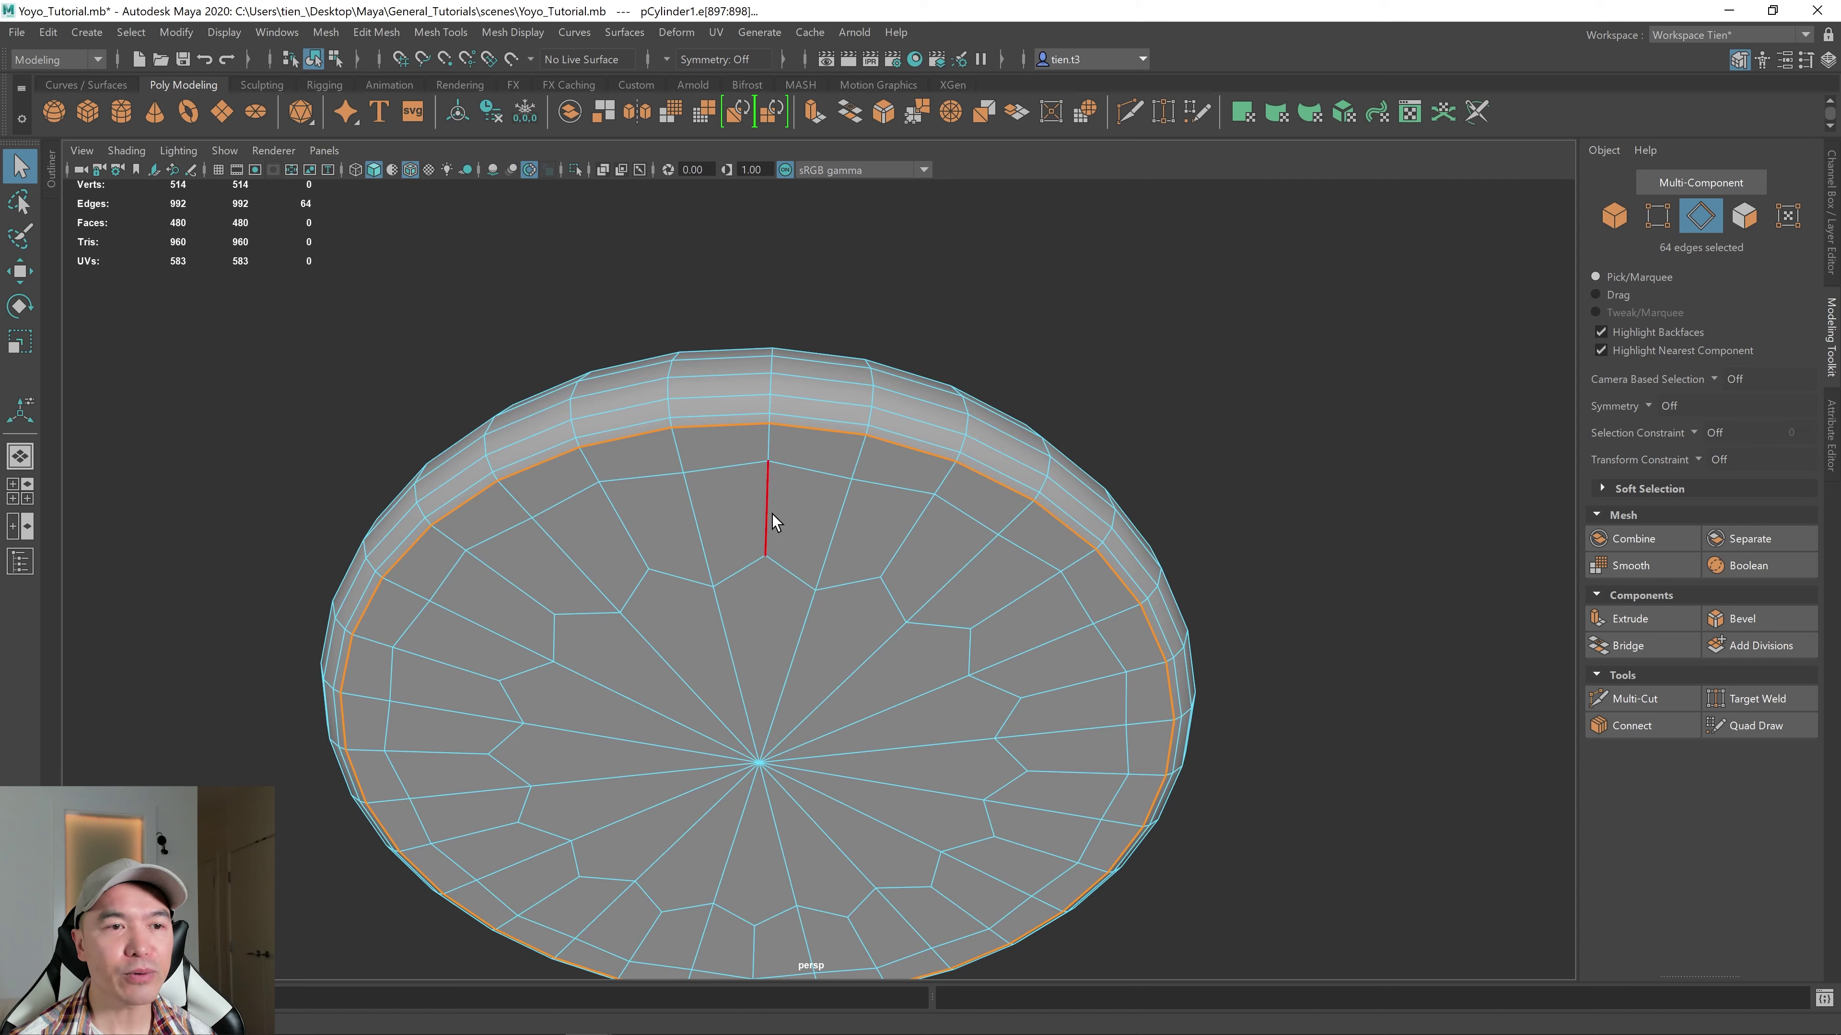
- Select the 80 inner cap faces and delete them to open the disc
right_drag(769, 490, 768, 536)
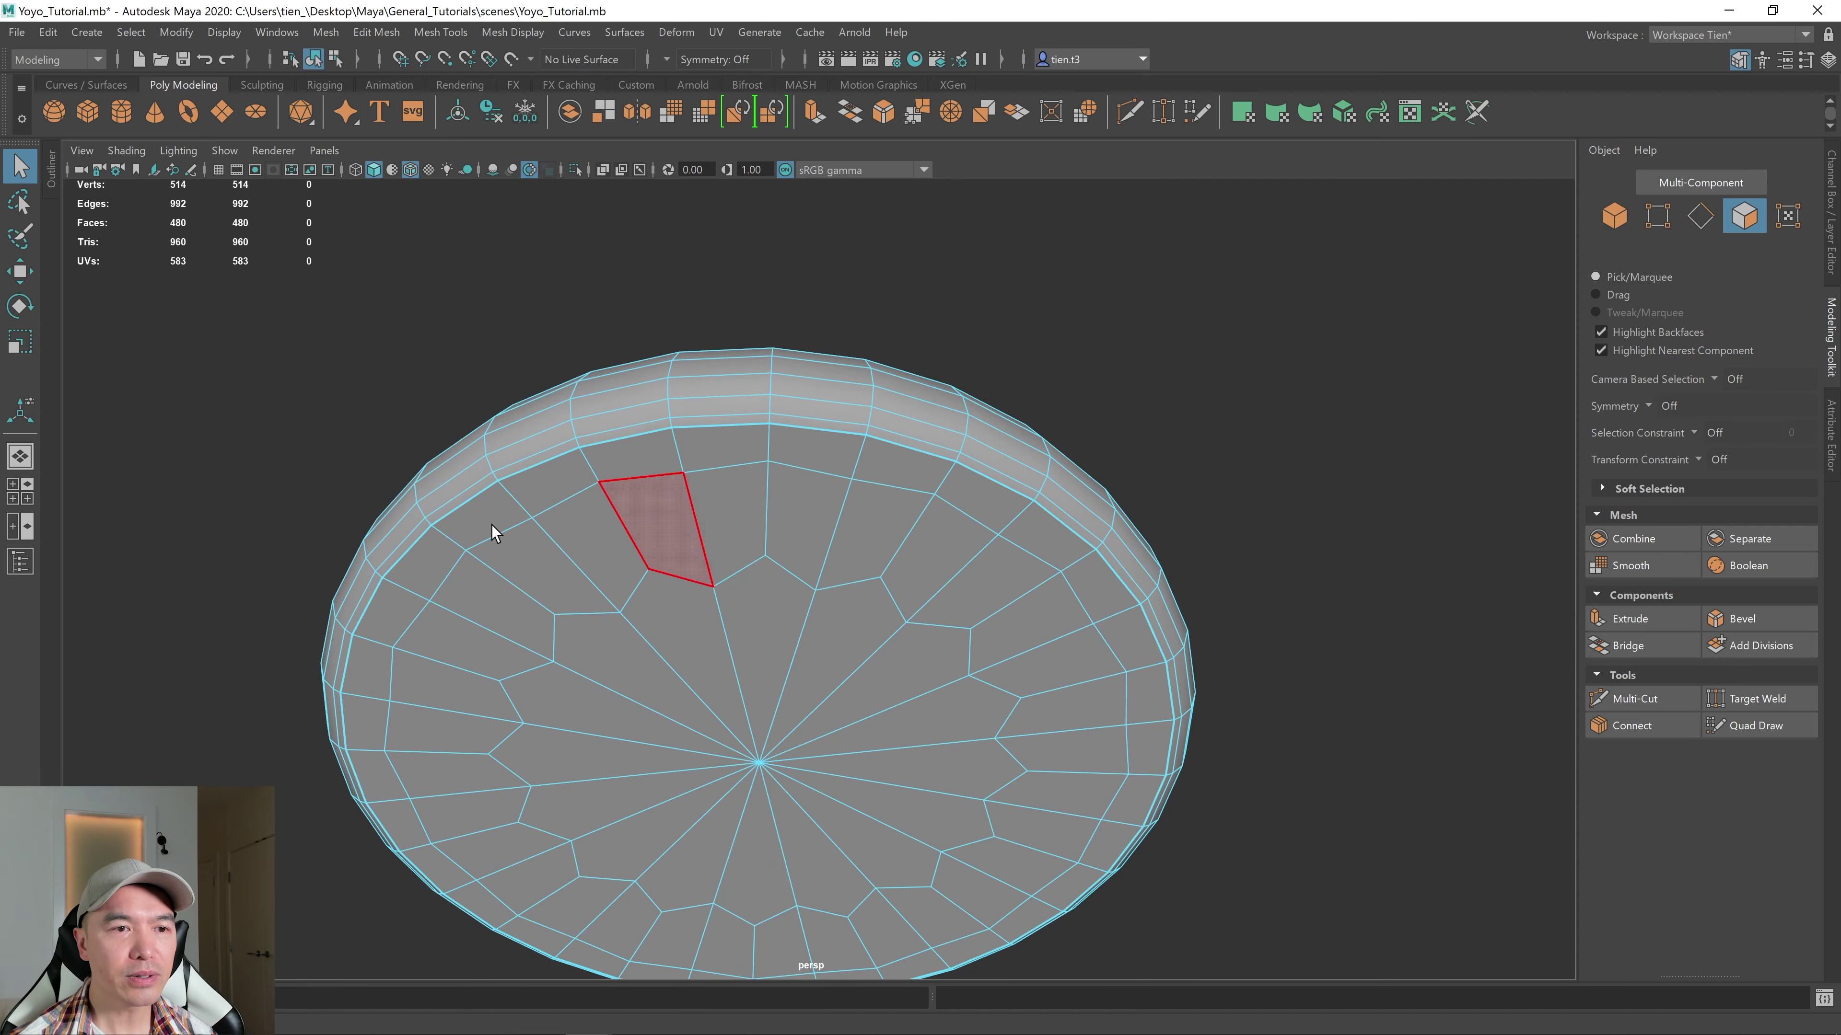
double_click(773, 628)
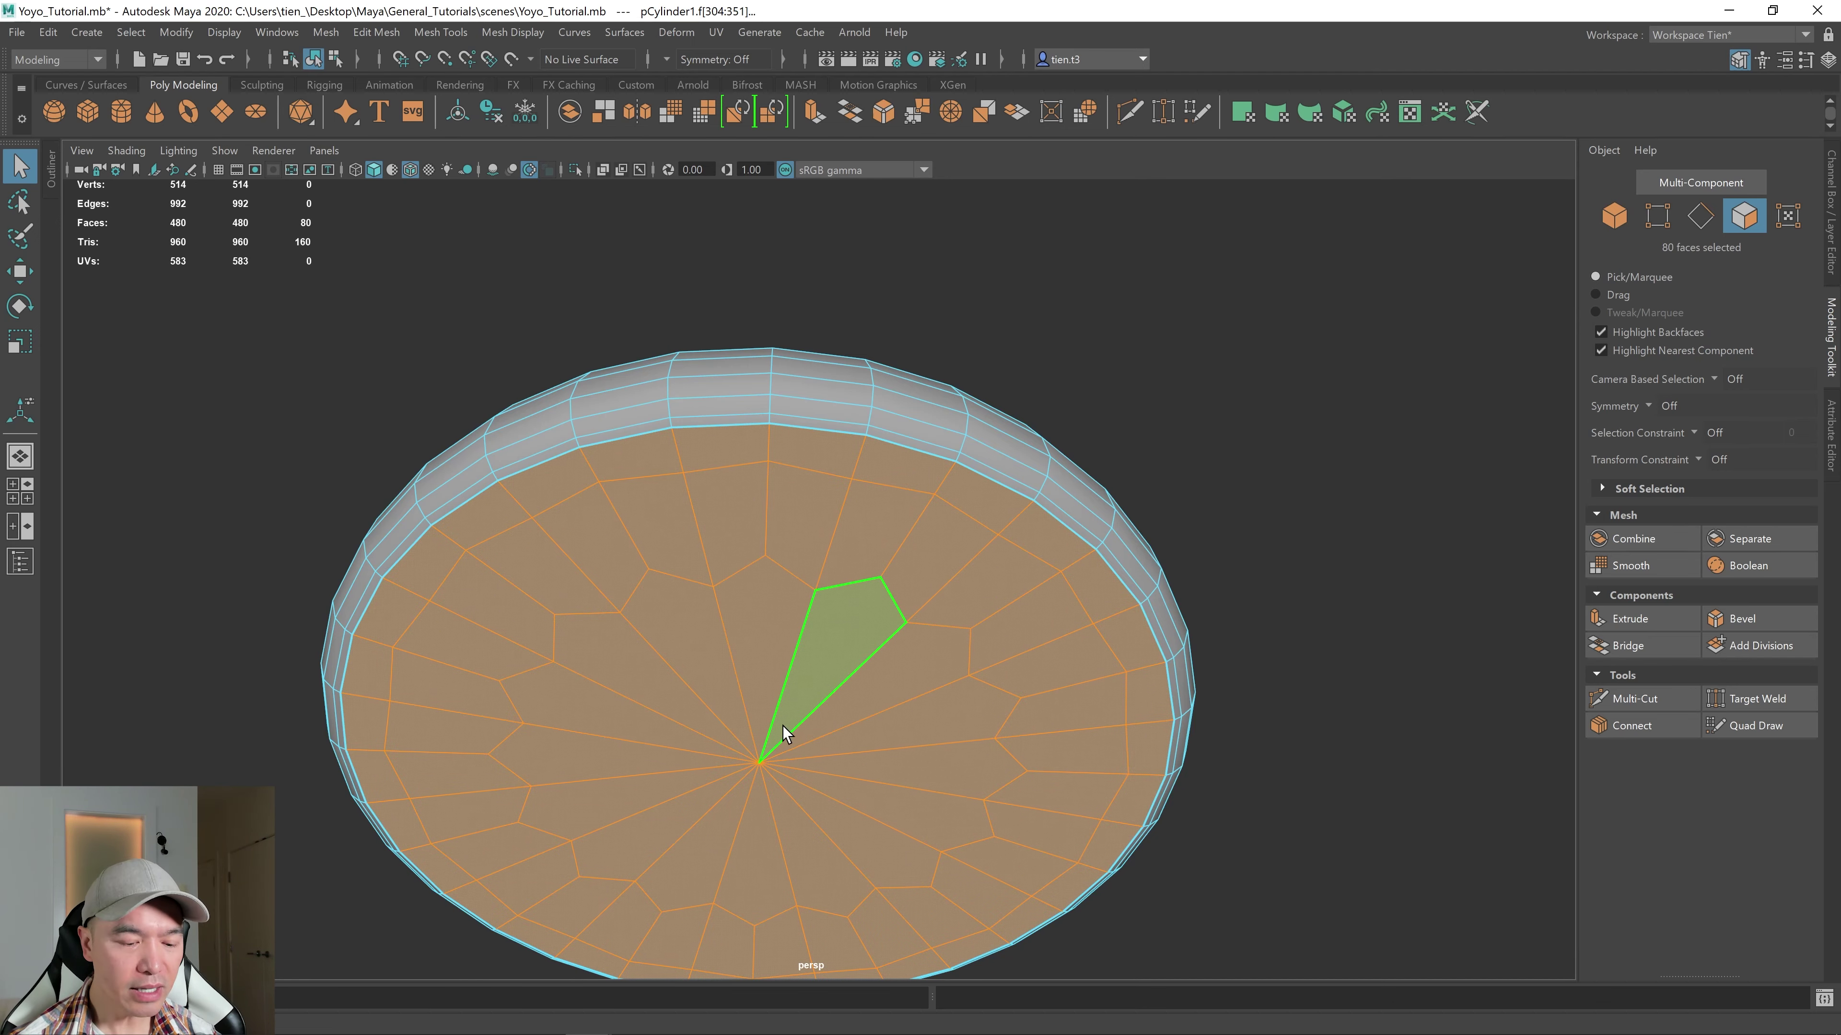
key(Delete)
alt+drag(778, 724, 733, 717)
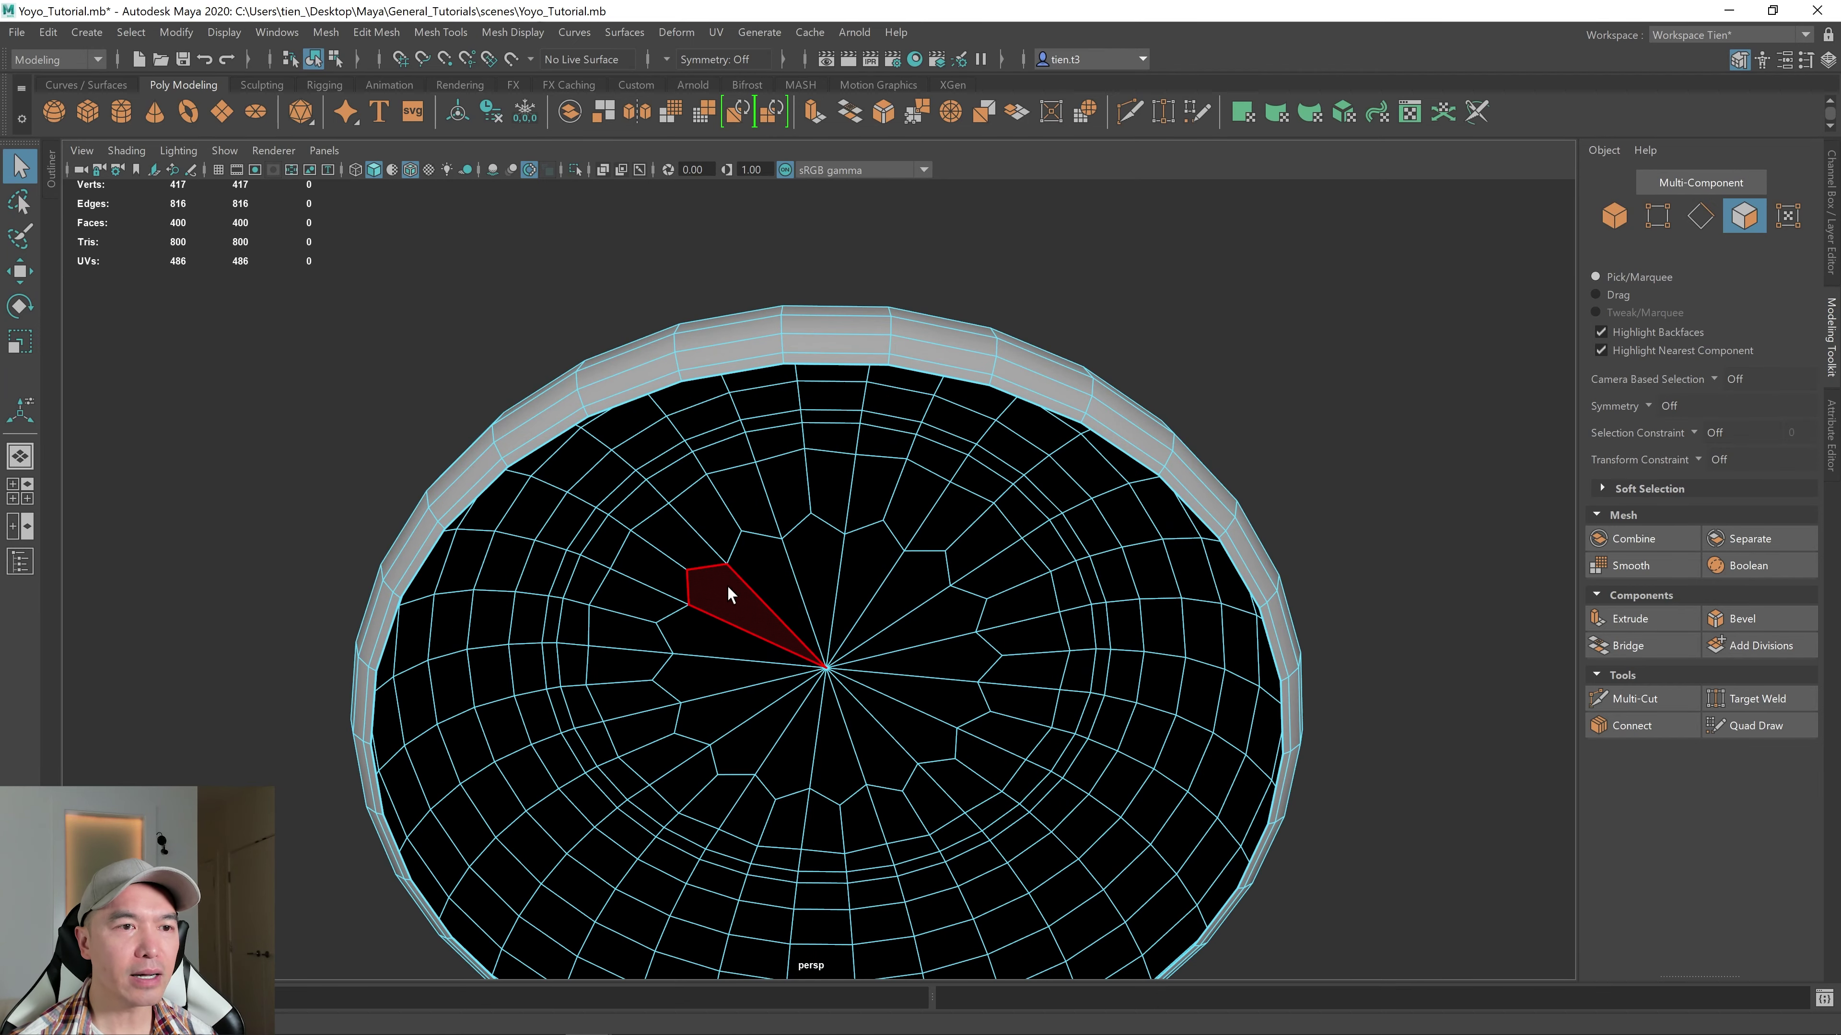
- Select the underside opening's edge loop and scale-extrude it inward into a 32-edge ring
alt+drag(743, 453, 772, 461)
right_drag(753, 352, 750, 301)
double_click(687, 361)
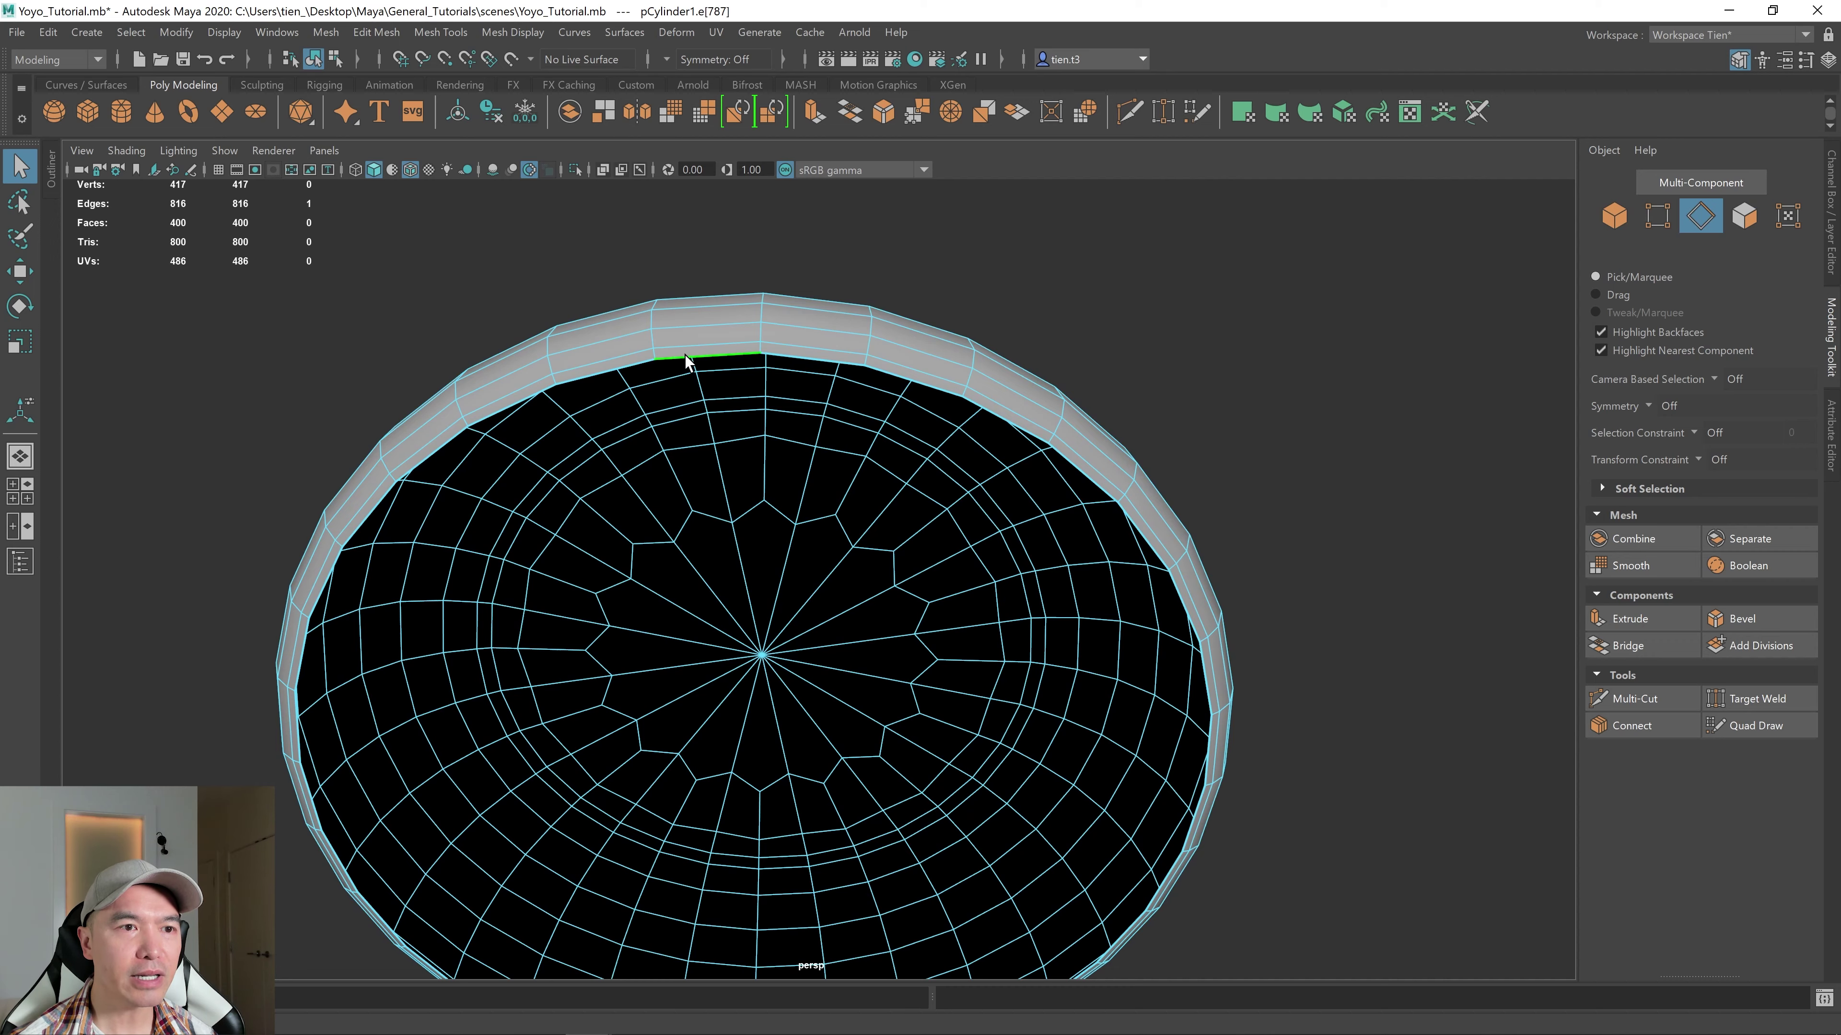
alt+drag(781, 511, 706, 481)
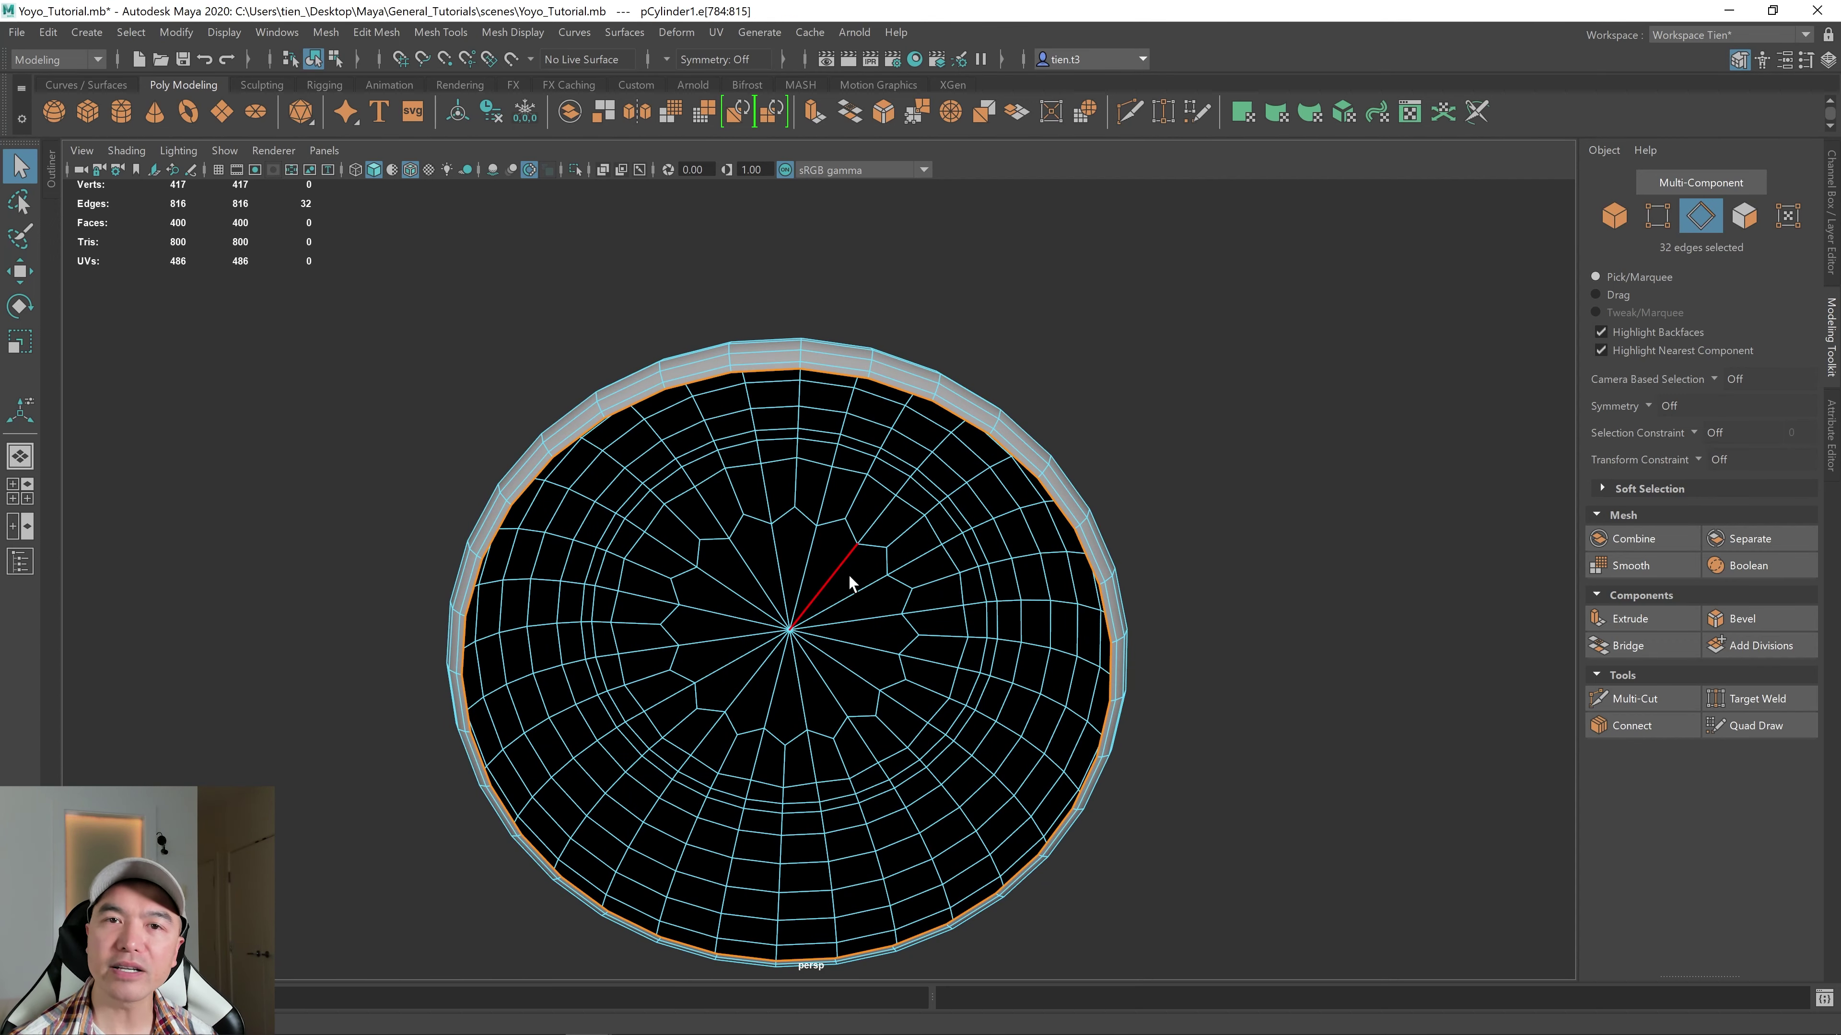
key(r)
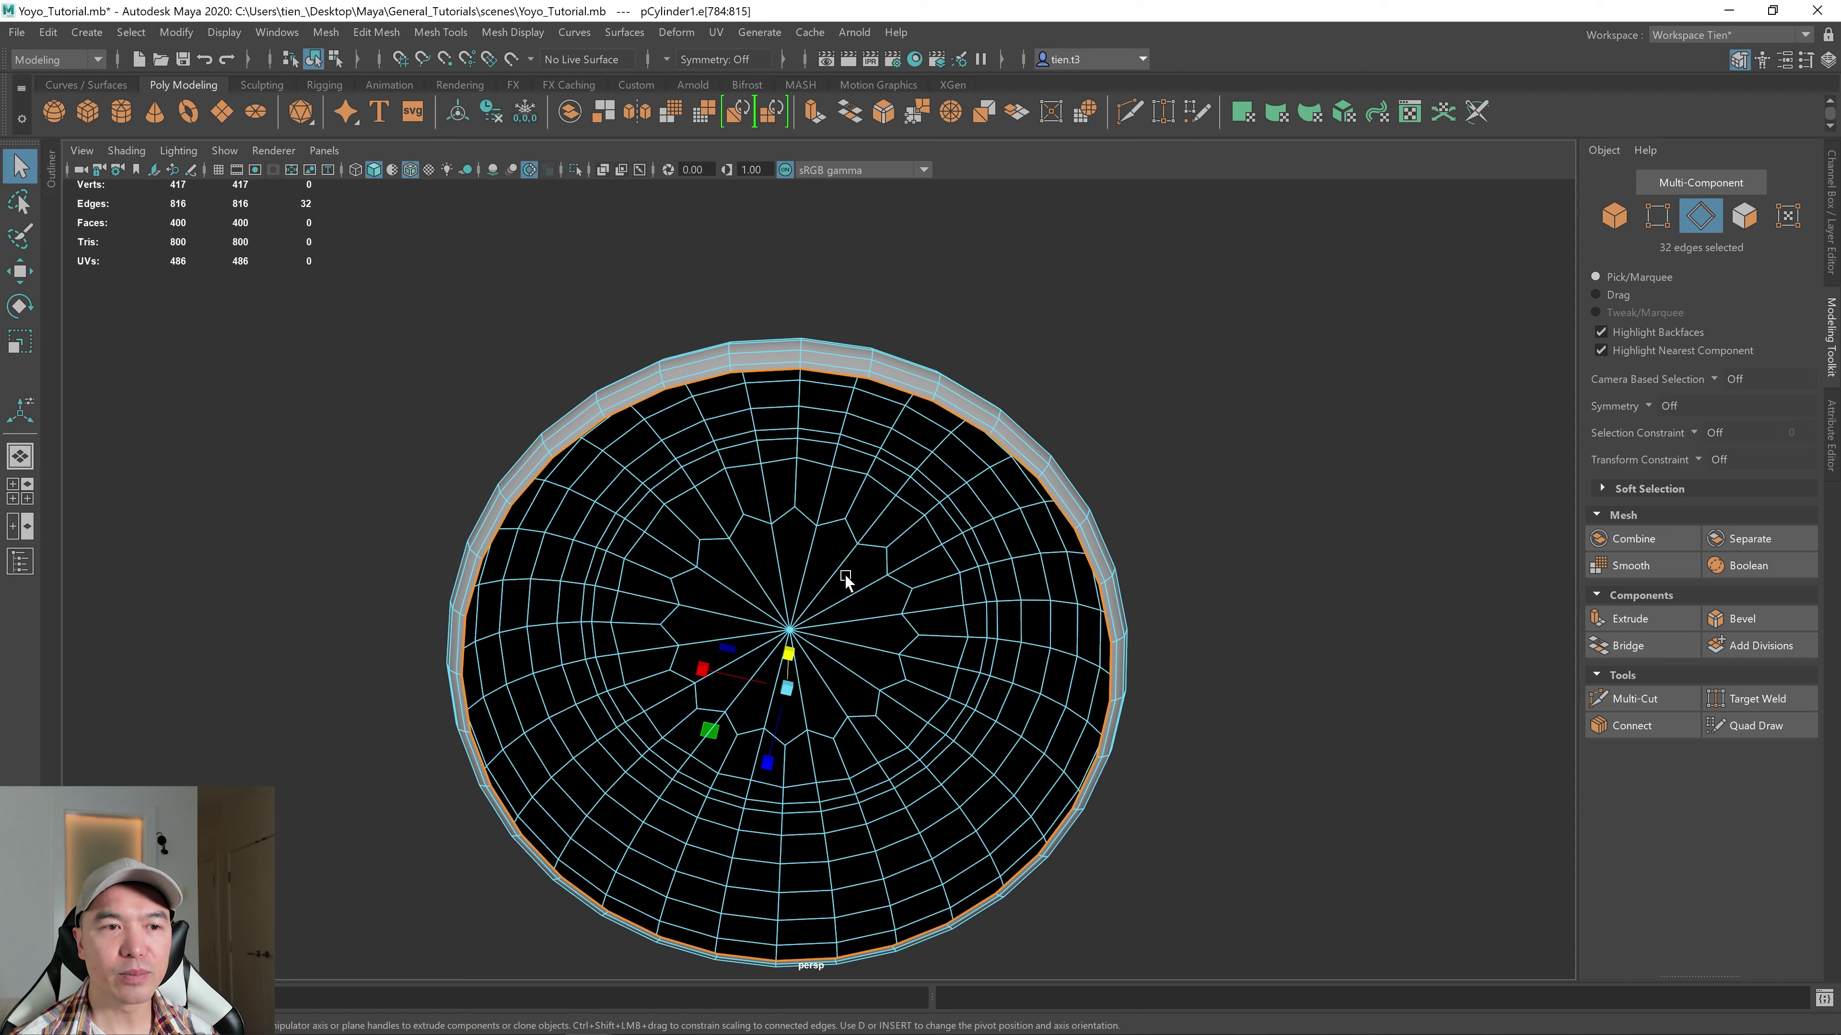
alt+drag(938, 707, 938, 718)
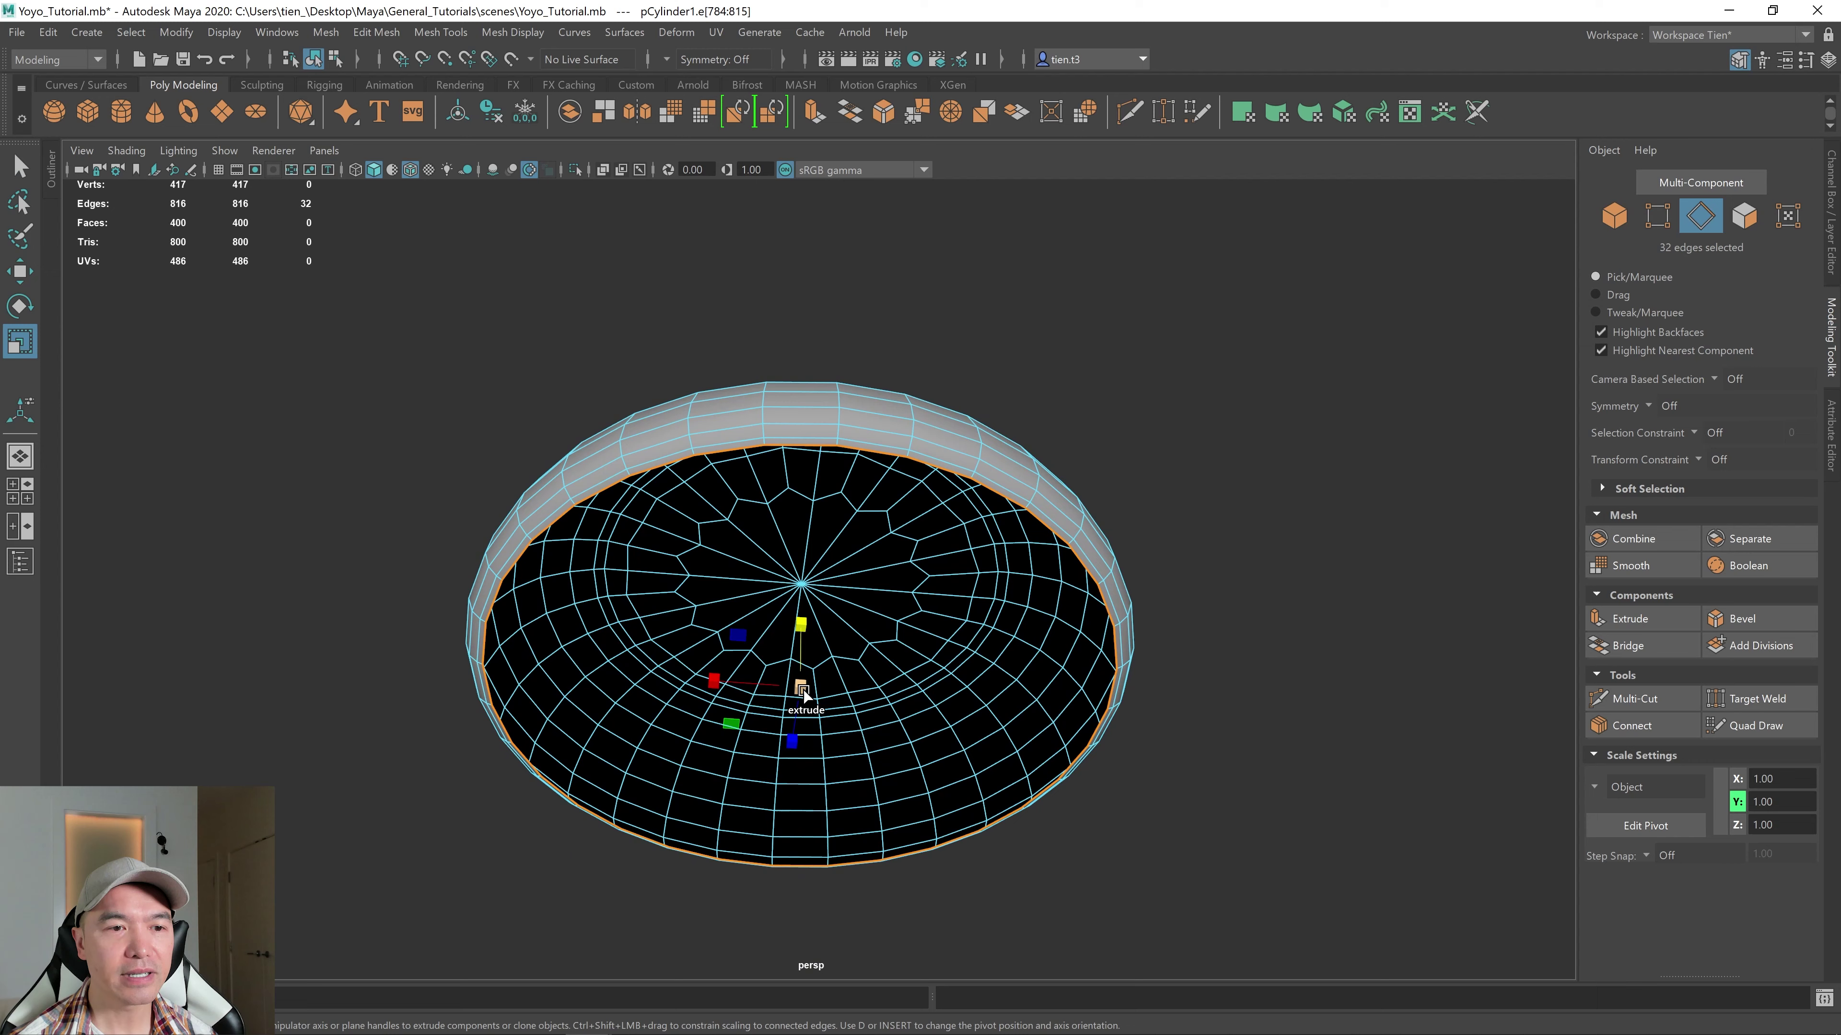
shift+drag(803, 693, 534, 801)
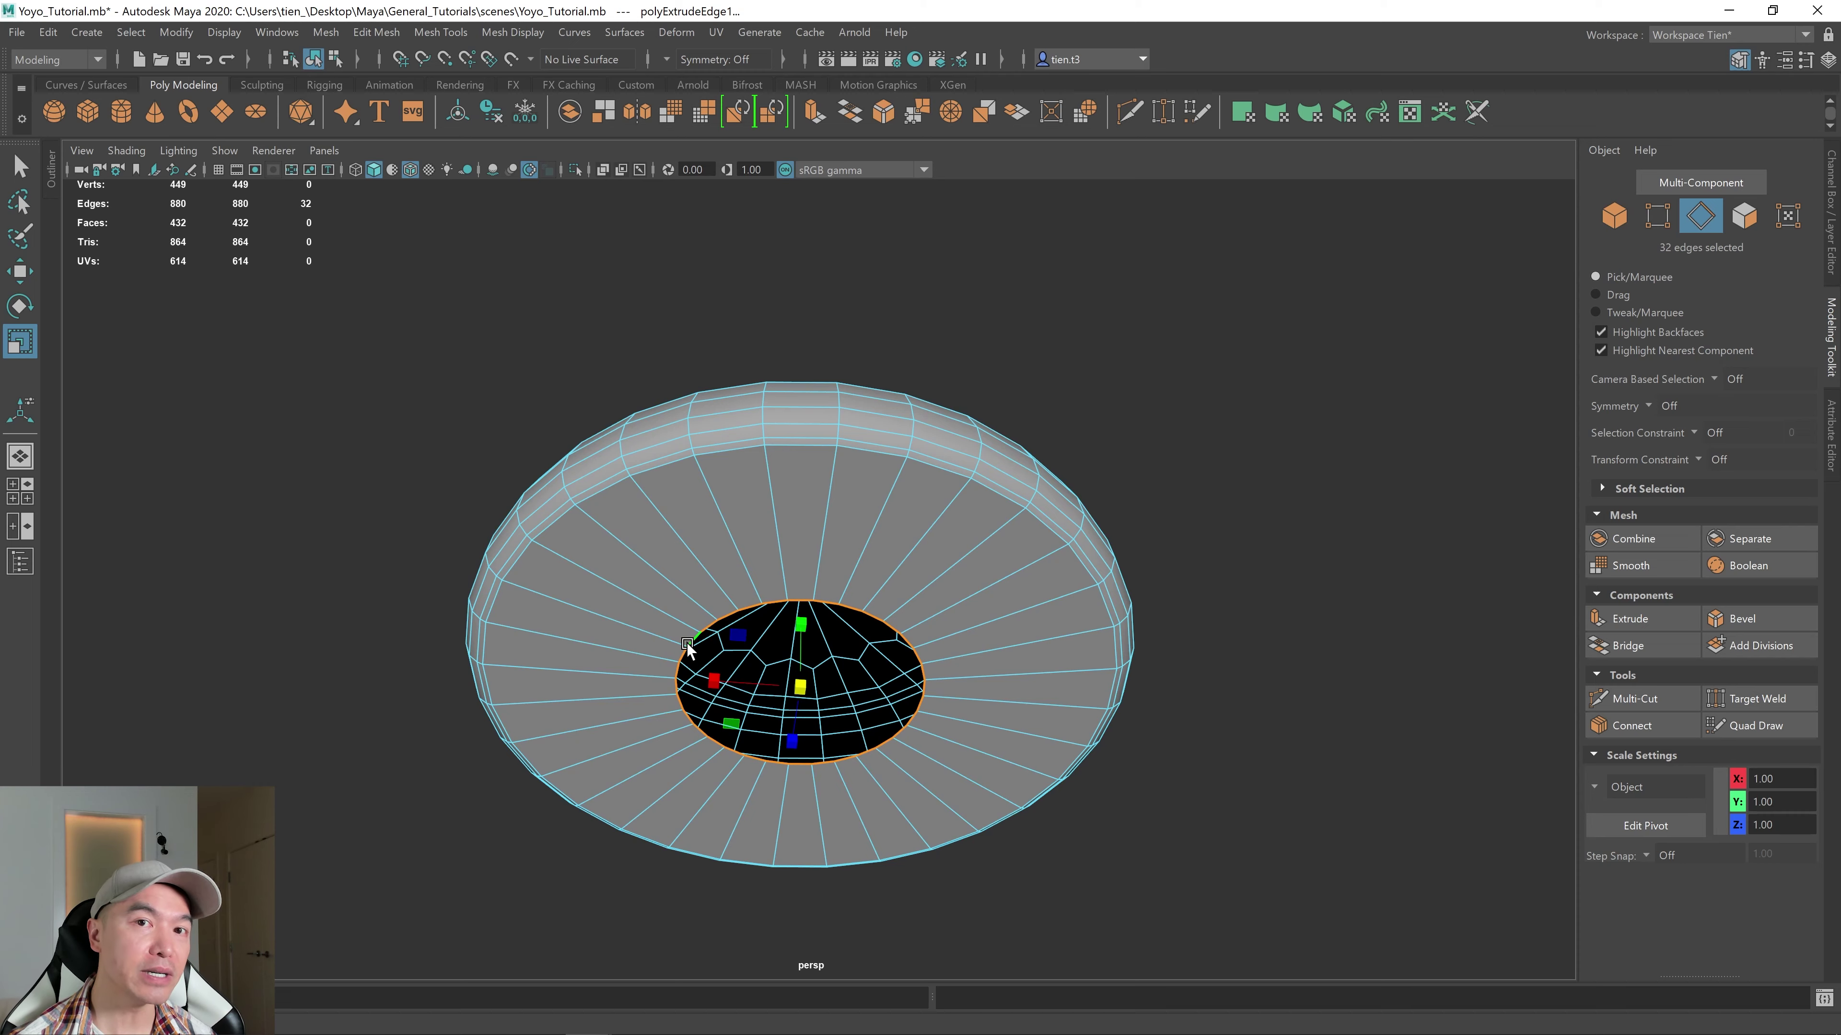
alt+drag(882, 613, 758, 671)
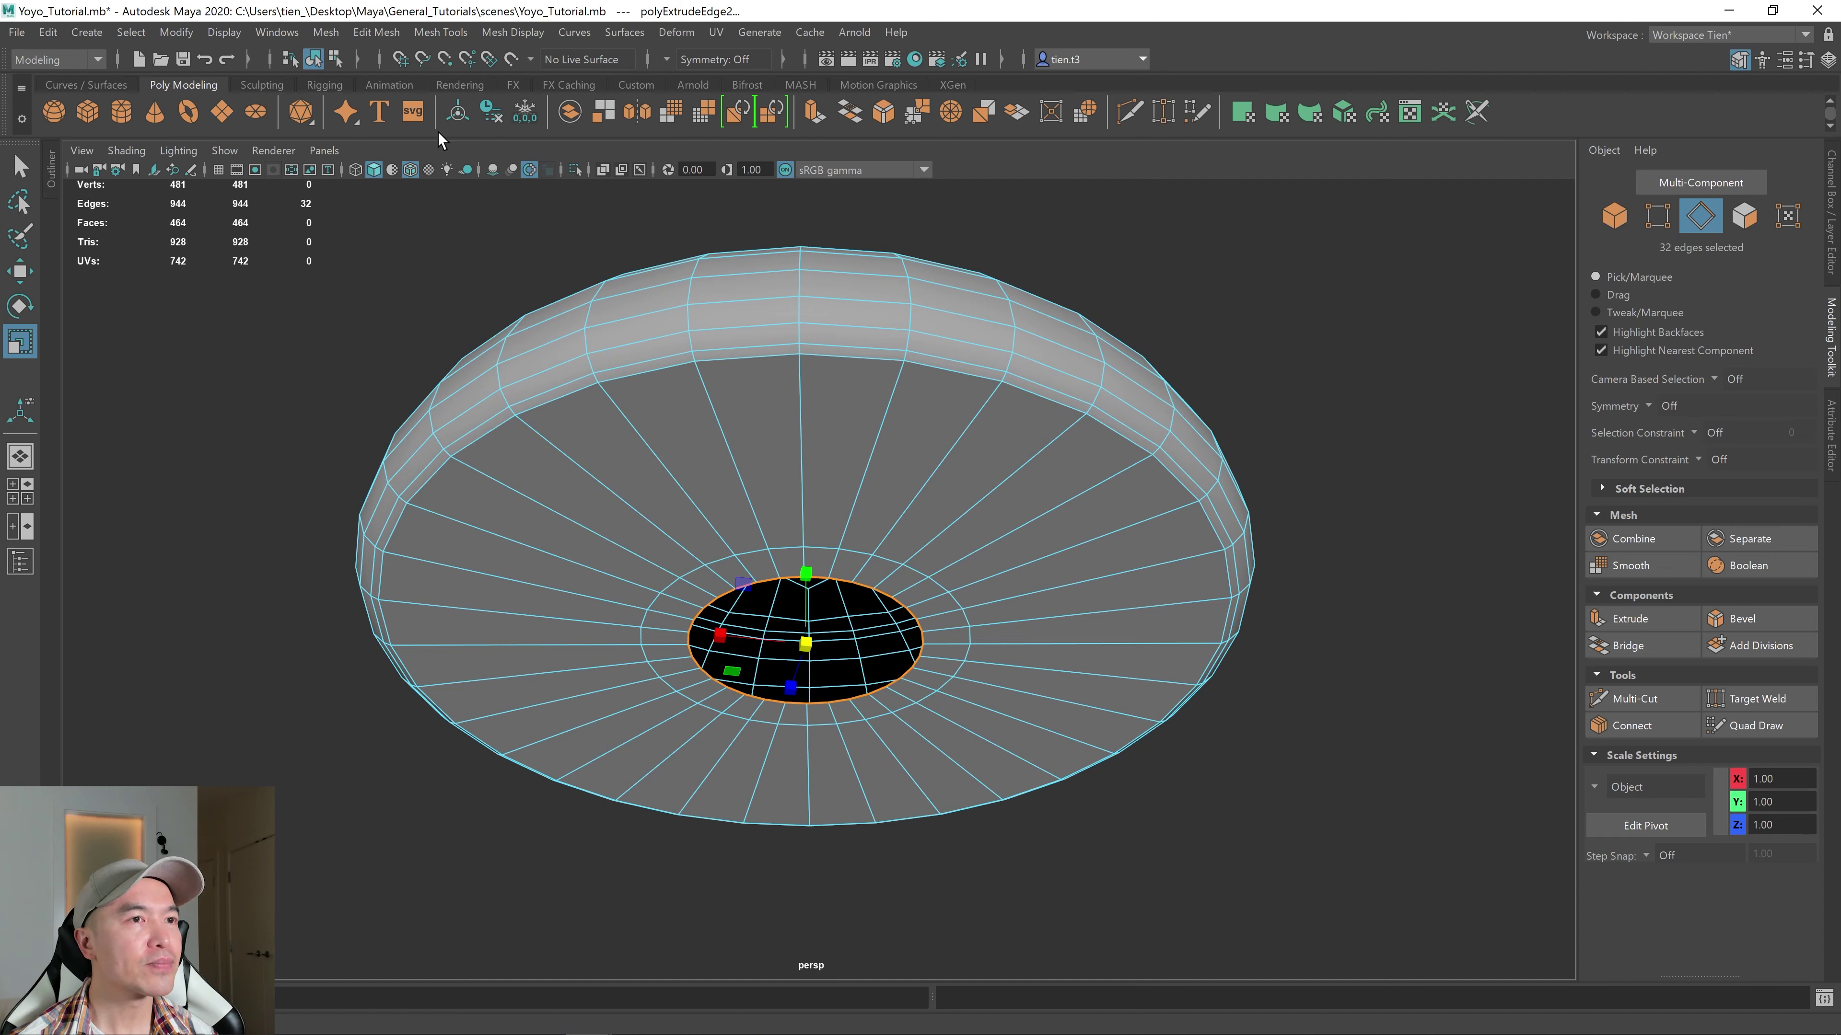
- Seal the central hole with Merge to Center, collapsing its edge loop into one vertex
click(378, 34)
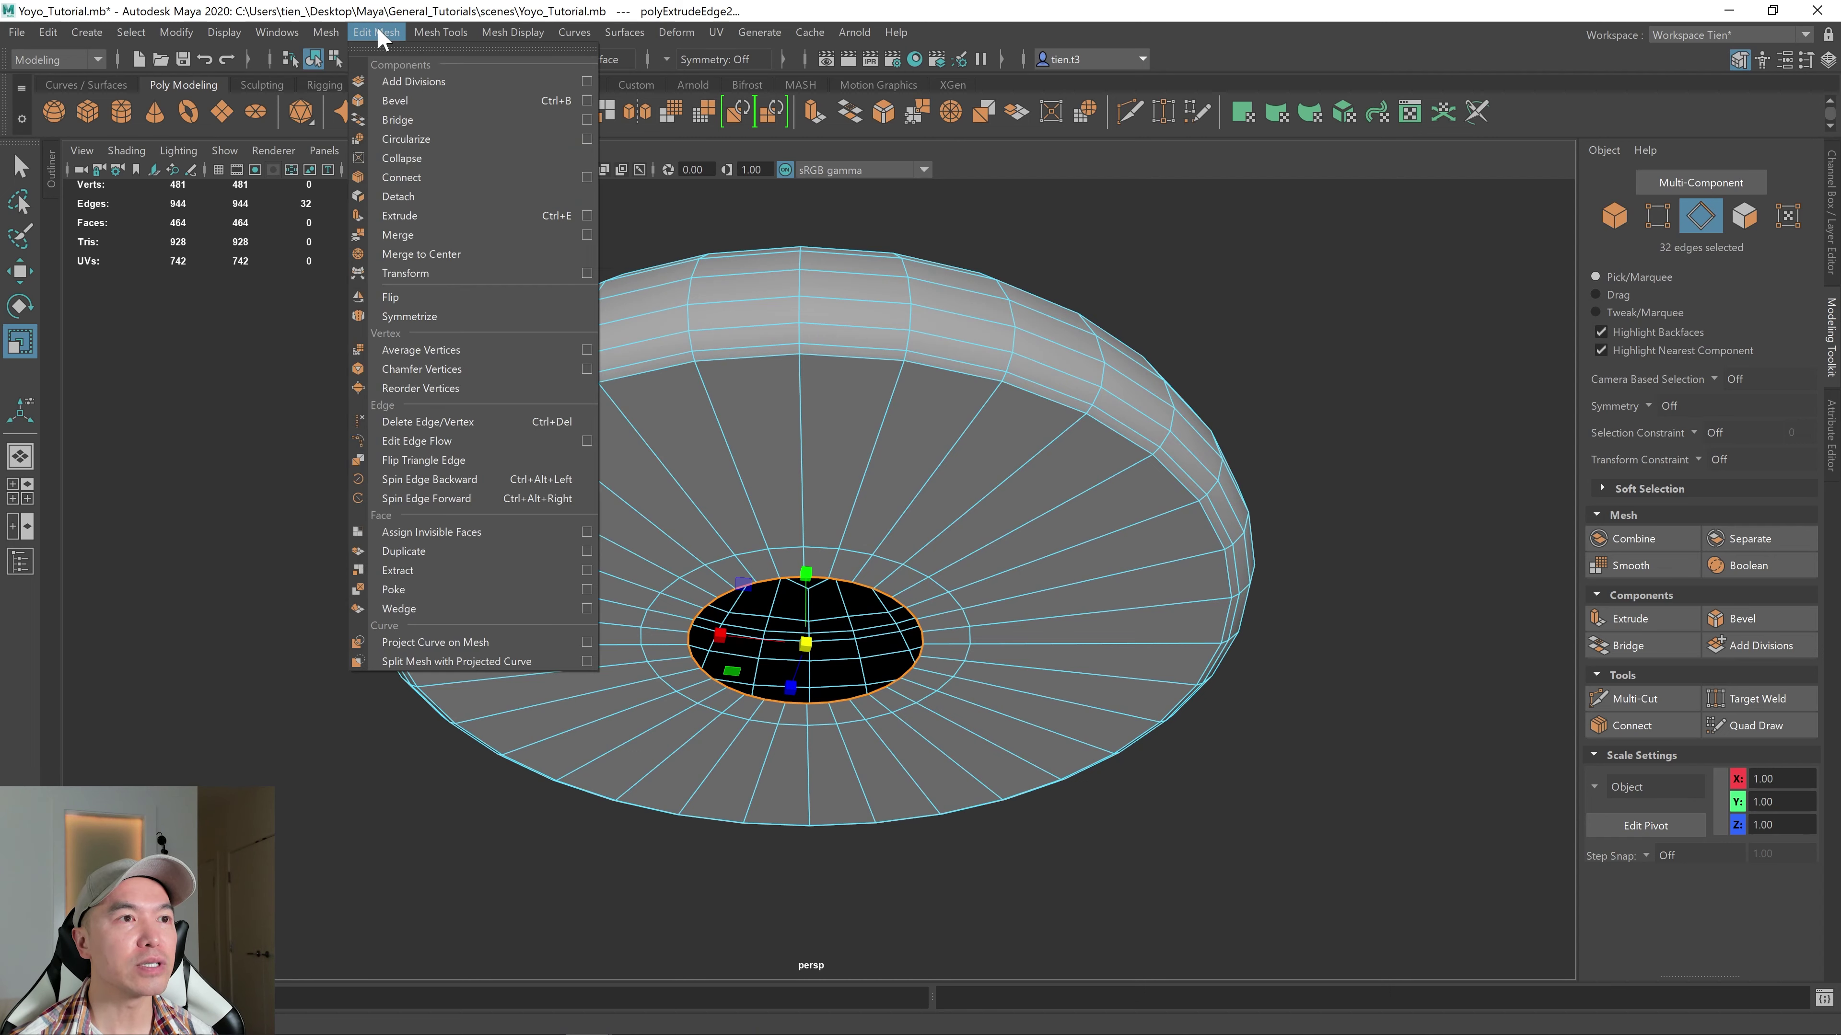
click(445, 254)
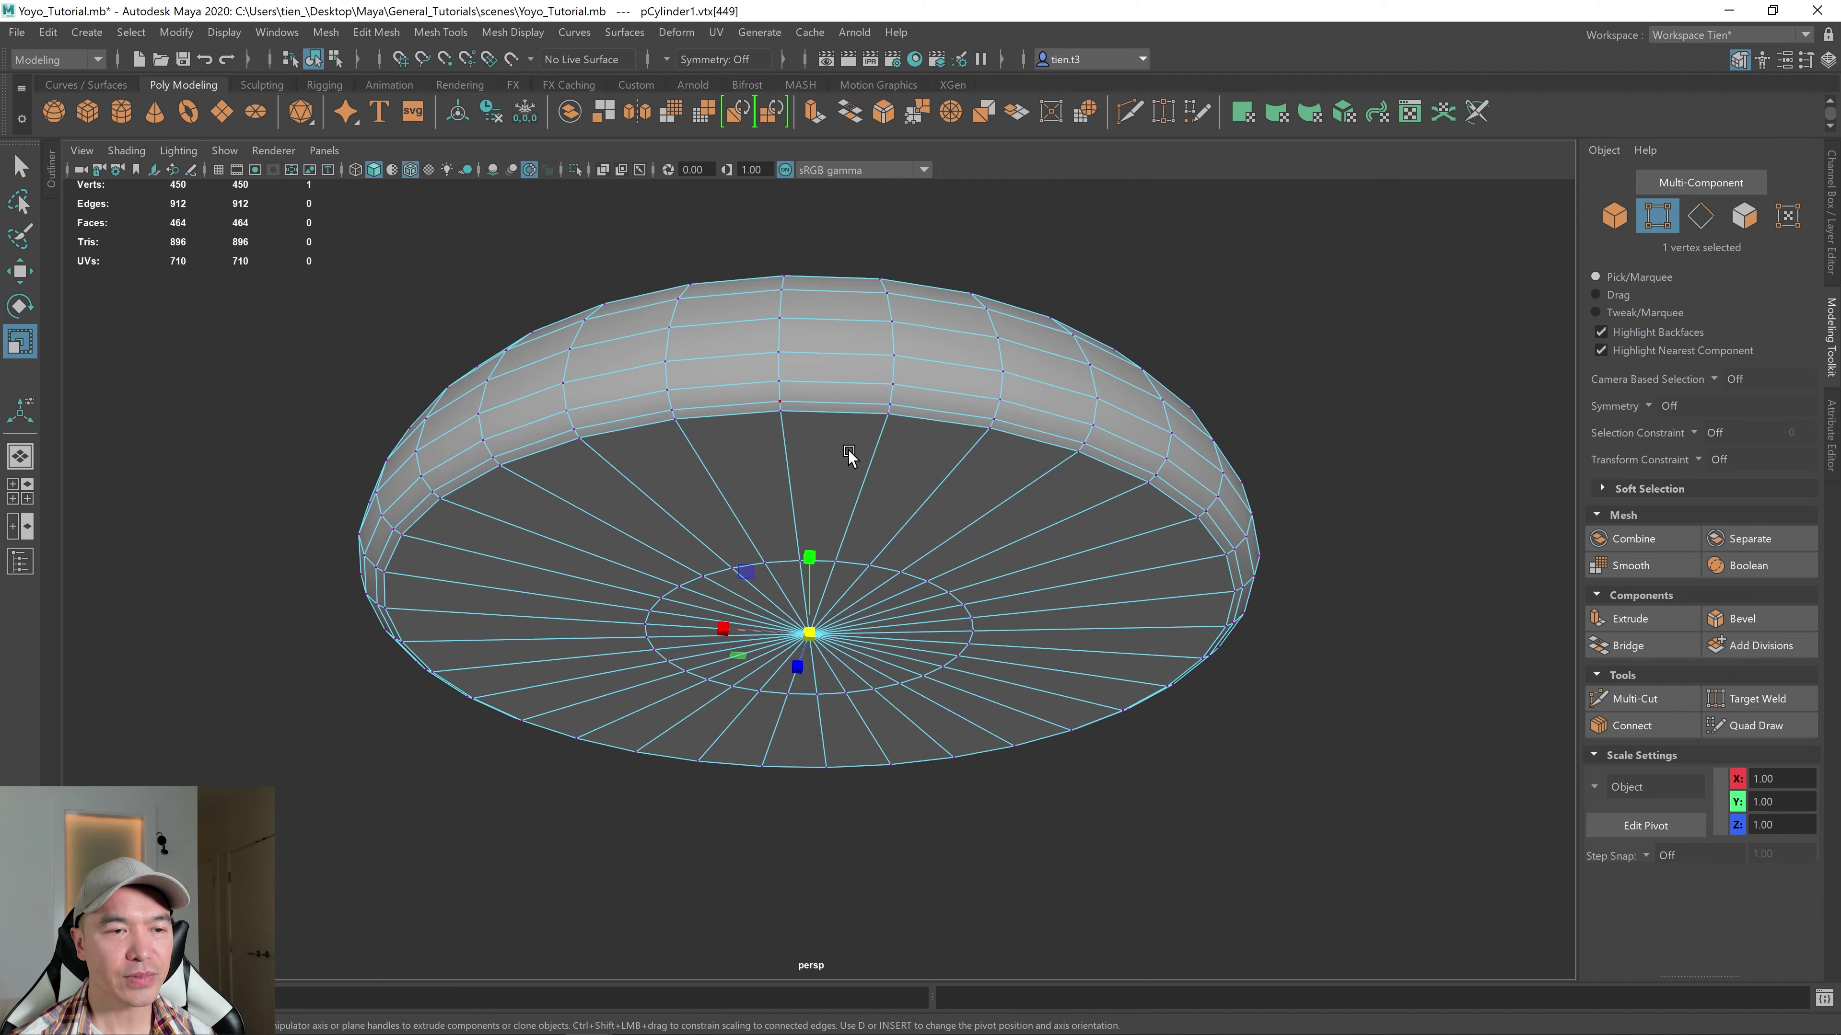
alt+middle_drag(852, 457, 799, 344)
alt+drag(804, 341, 861, 466)
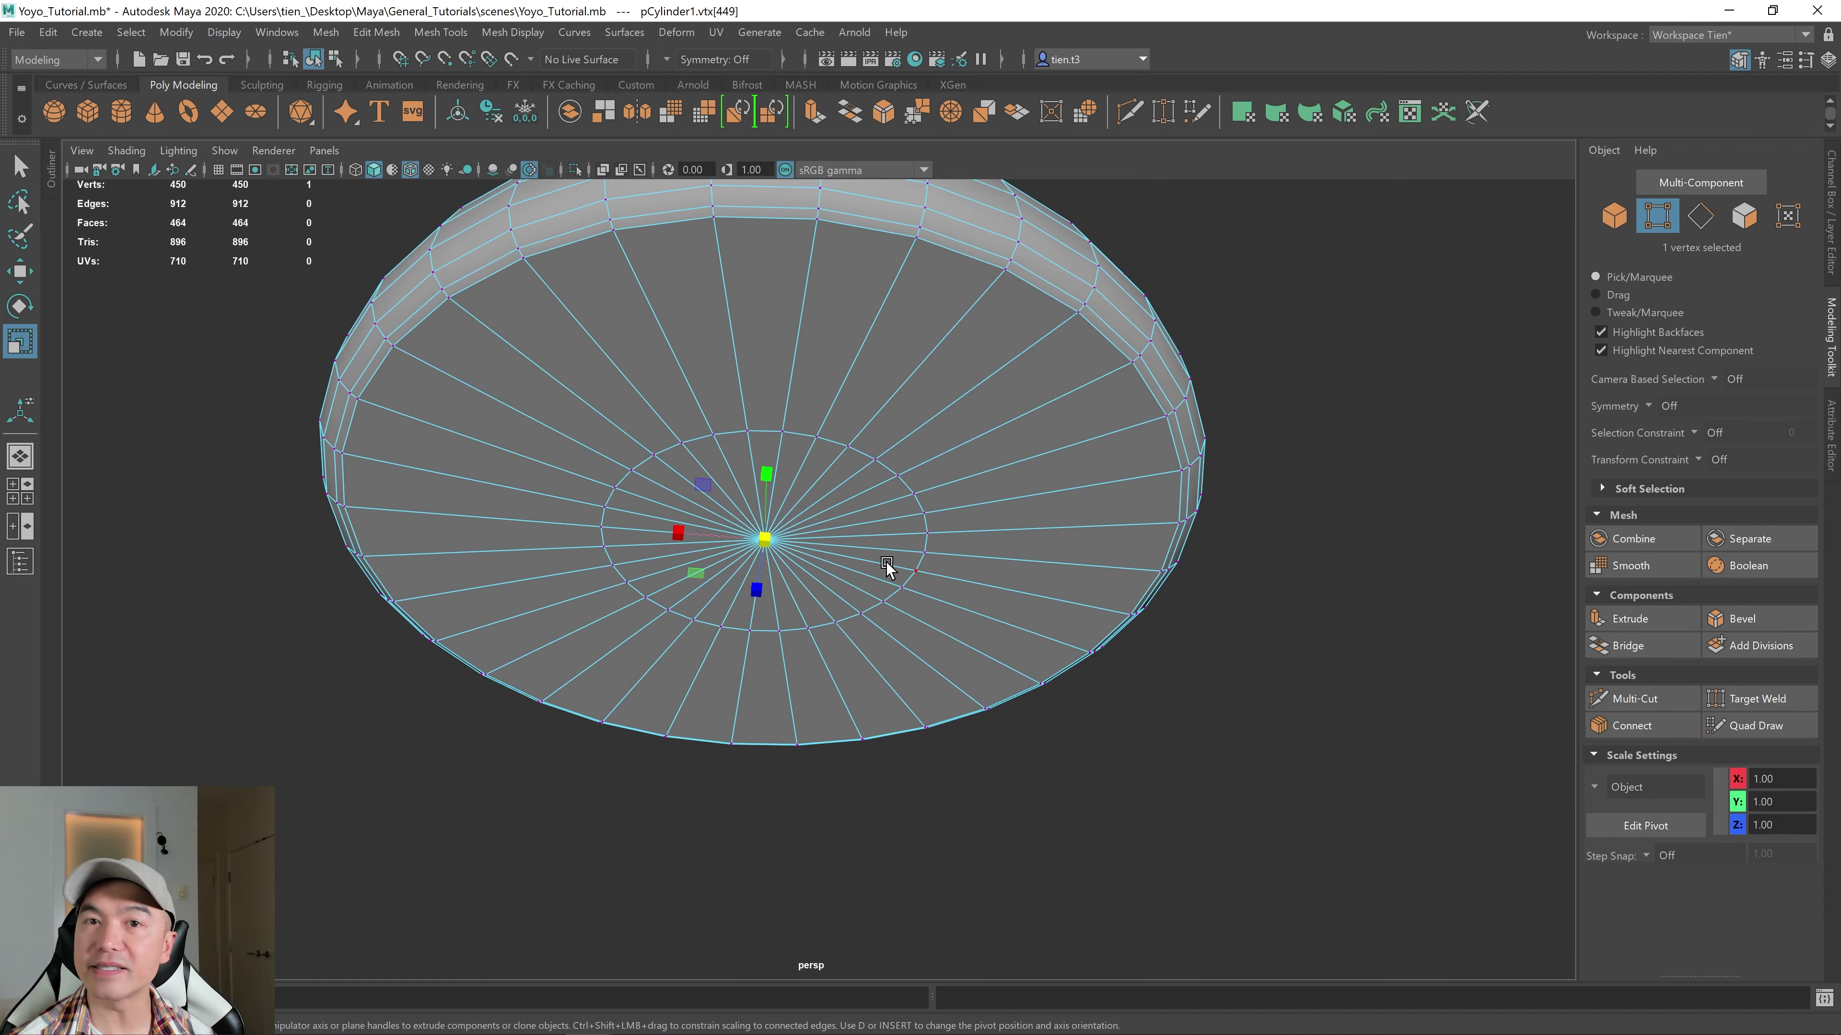
- Extrude the inner ring of 32 faces 0.449 downward into a stem, then reselect the whole mesh
right_drag(885, 348, 884, 398)
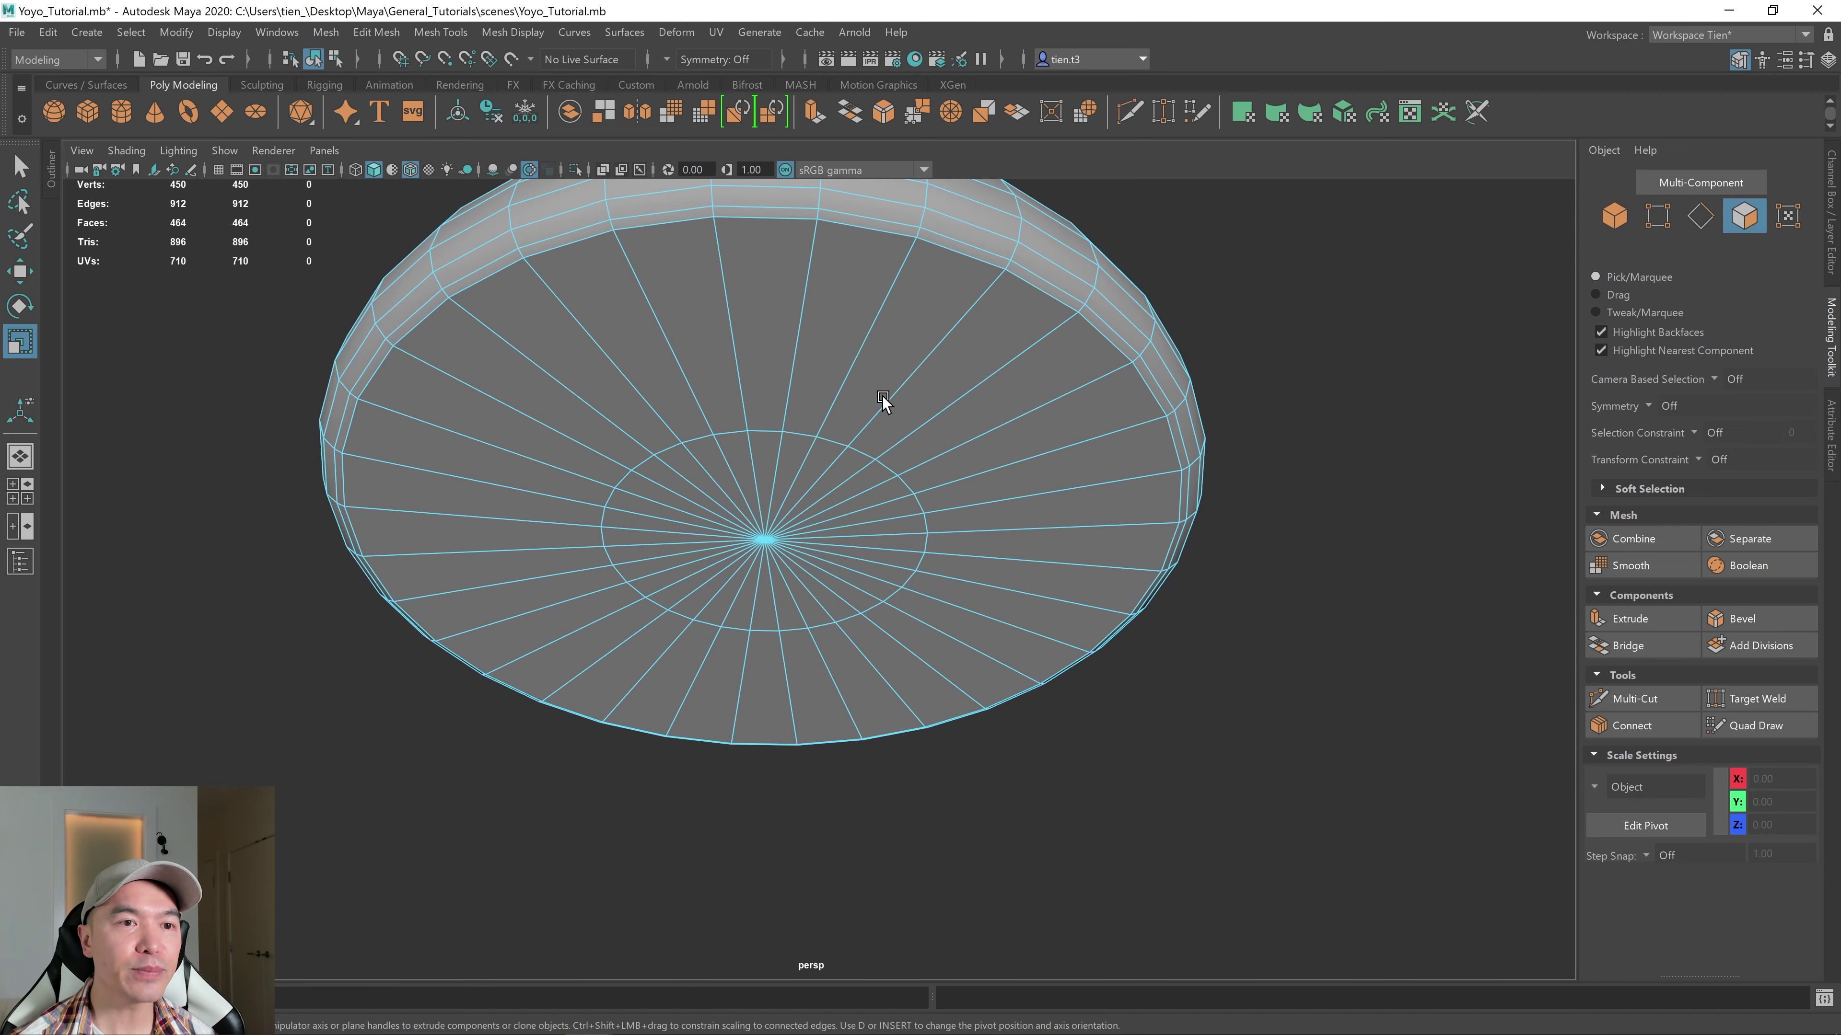
mouse_move(809, 484)
mouse_down()
mouse_move(707, 522)
mouse_move(743, 583)
mouse_move(840, 522)
mouse_move(814, 501)
mouse_move(735, 540)
mouse_move(812, 673)
mouse_up()
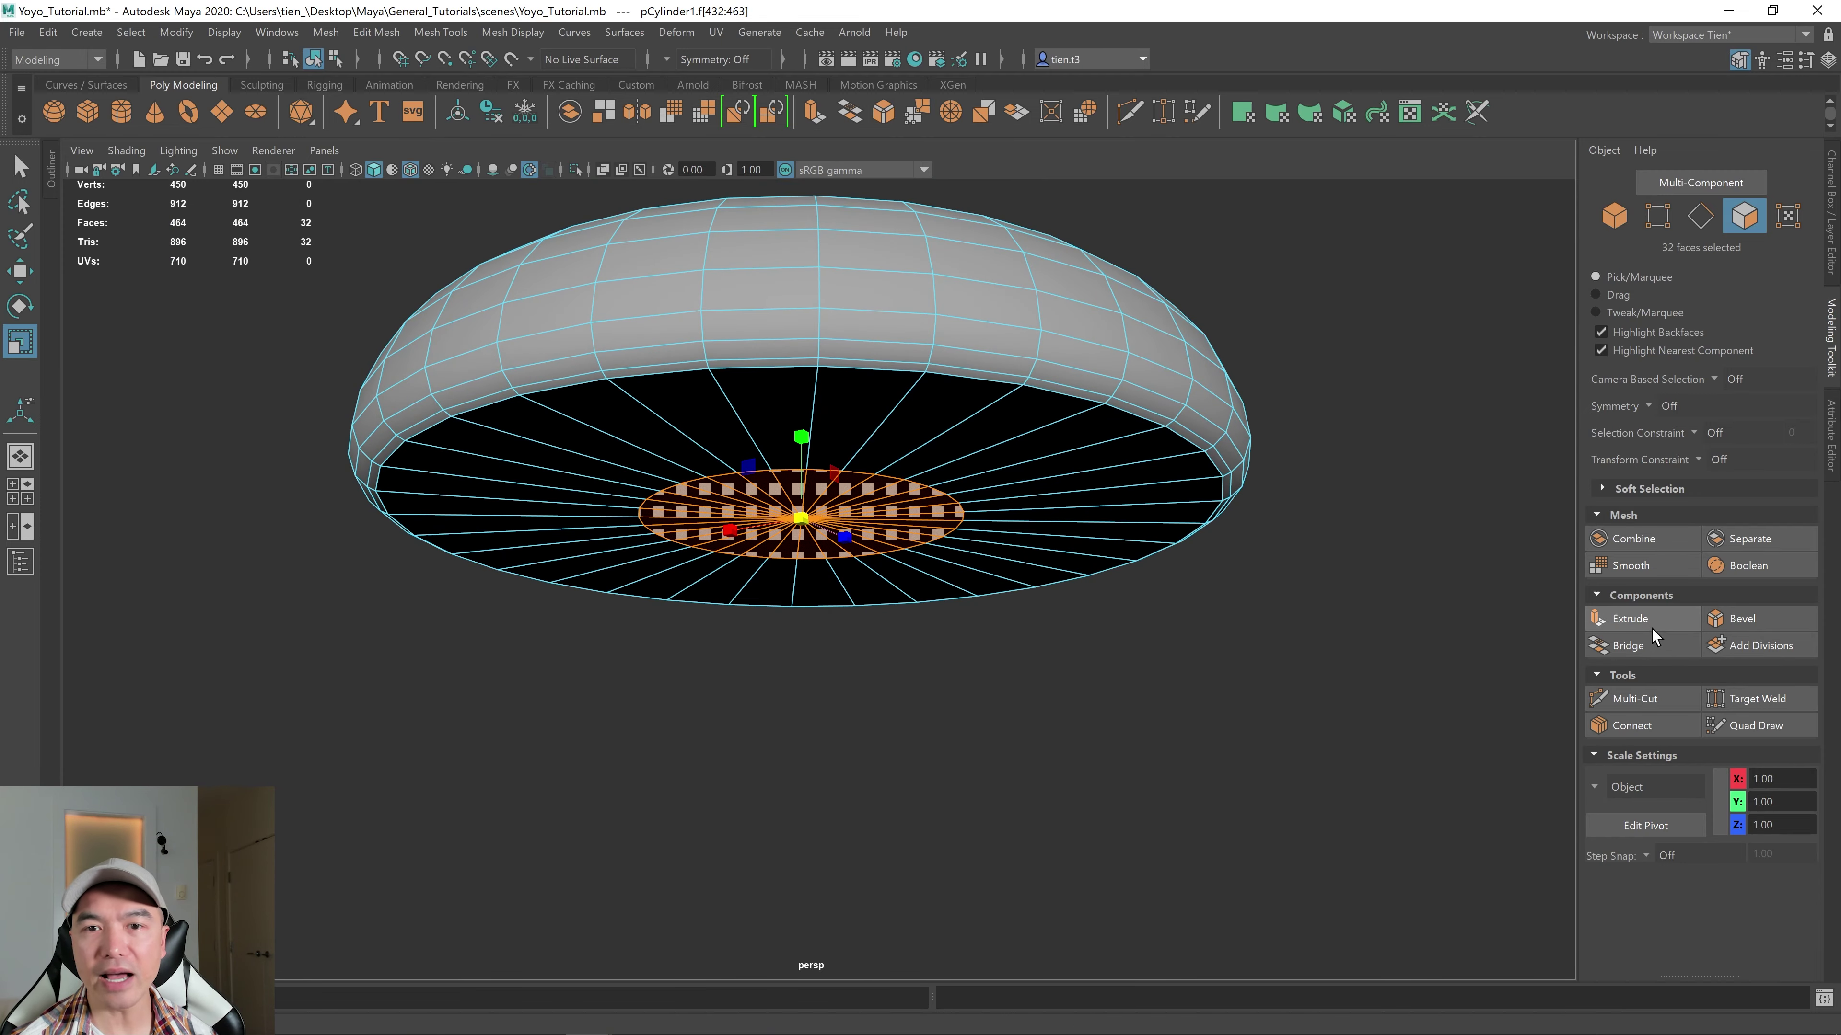
click(1631, 618)
alt+drag(1106, 621, 930, 702)
drag(678, 641, 678, 740)
alt+drag(779, 711, 840, 698)
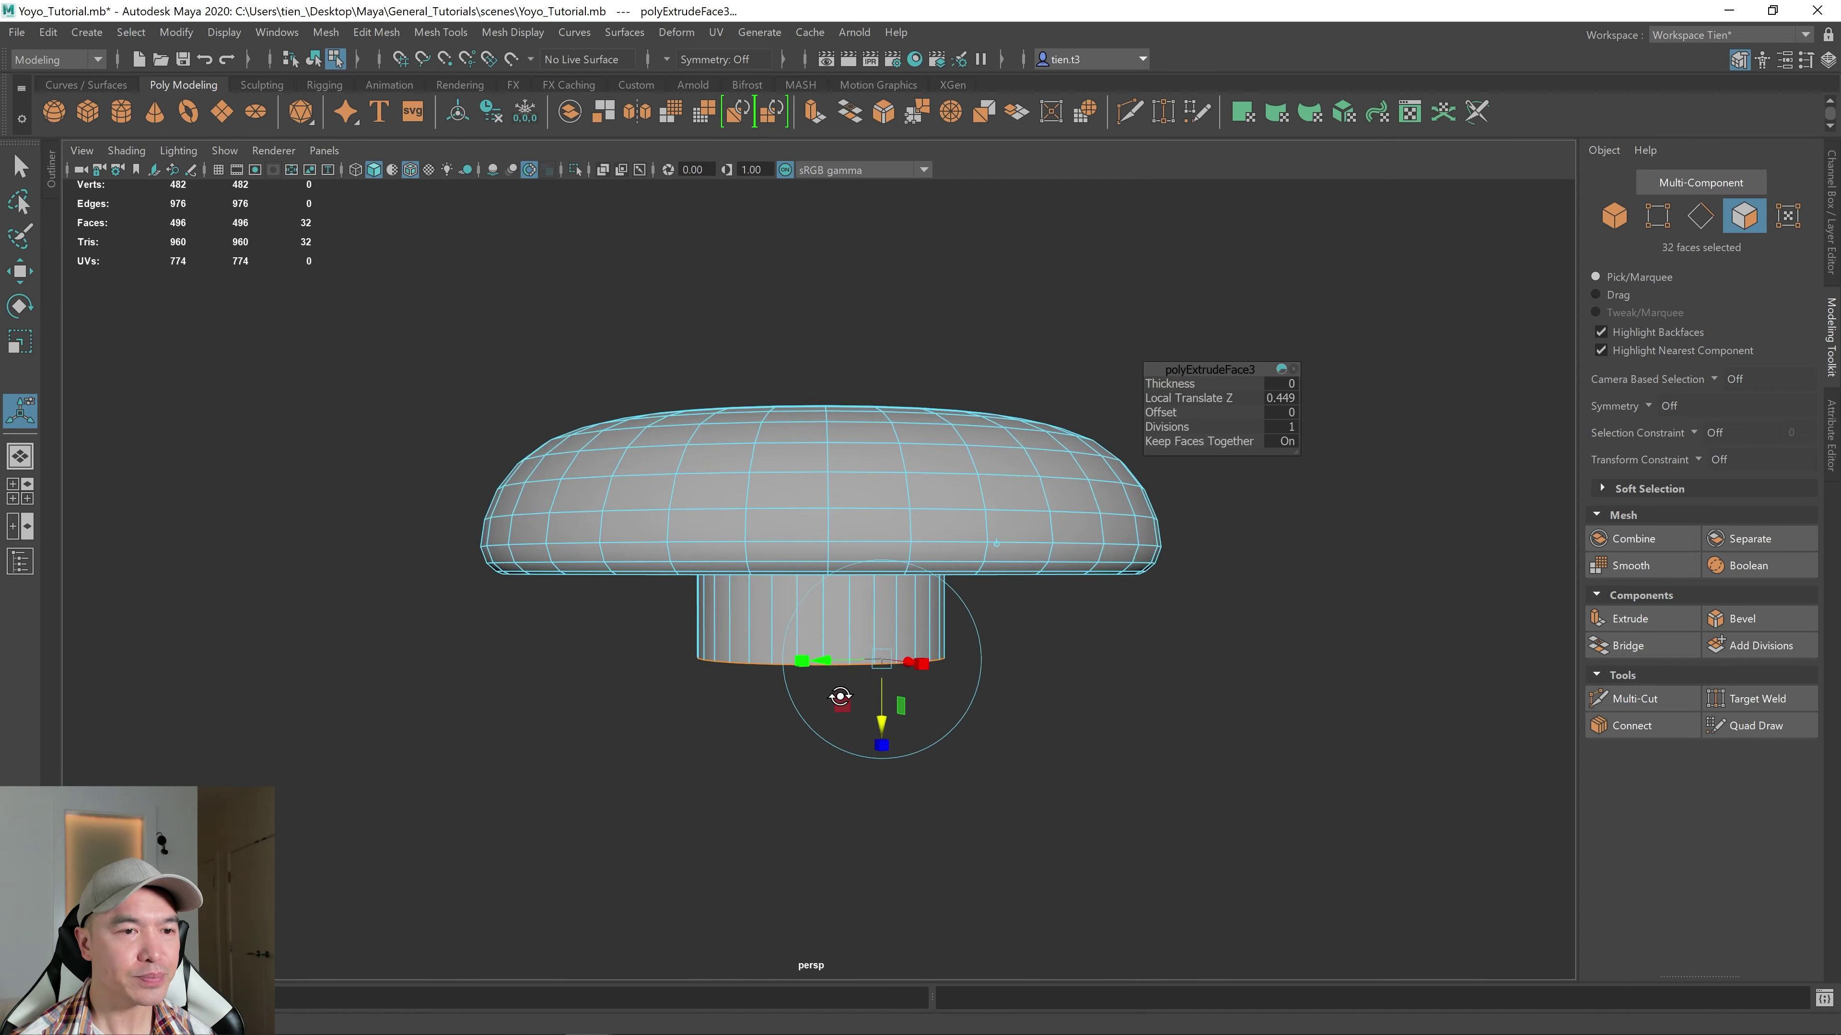
alt+middle_drag(970, 637, 820, 655)
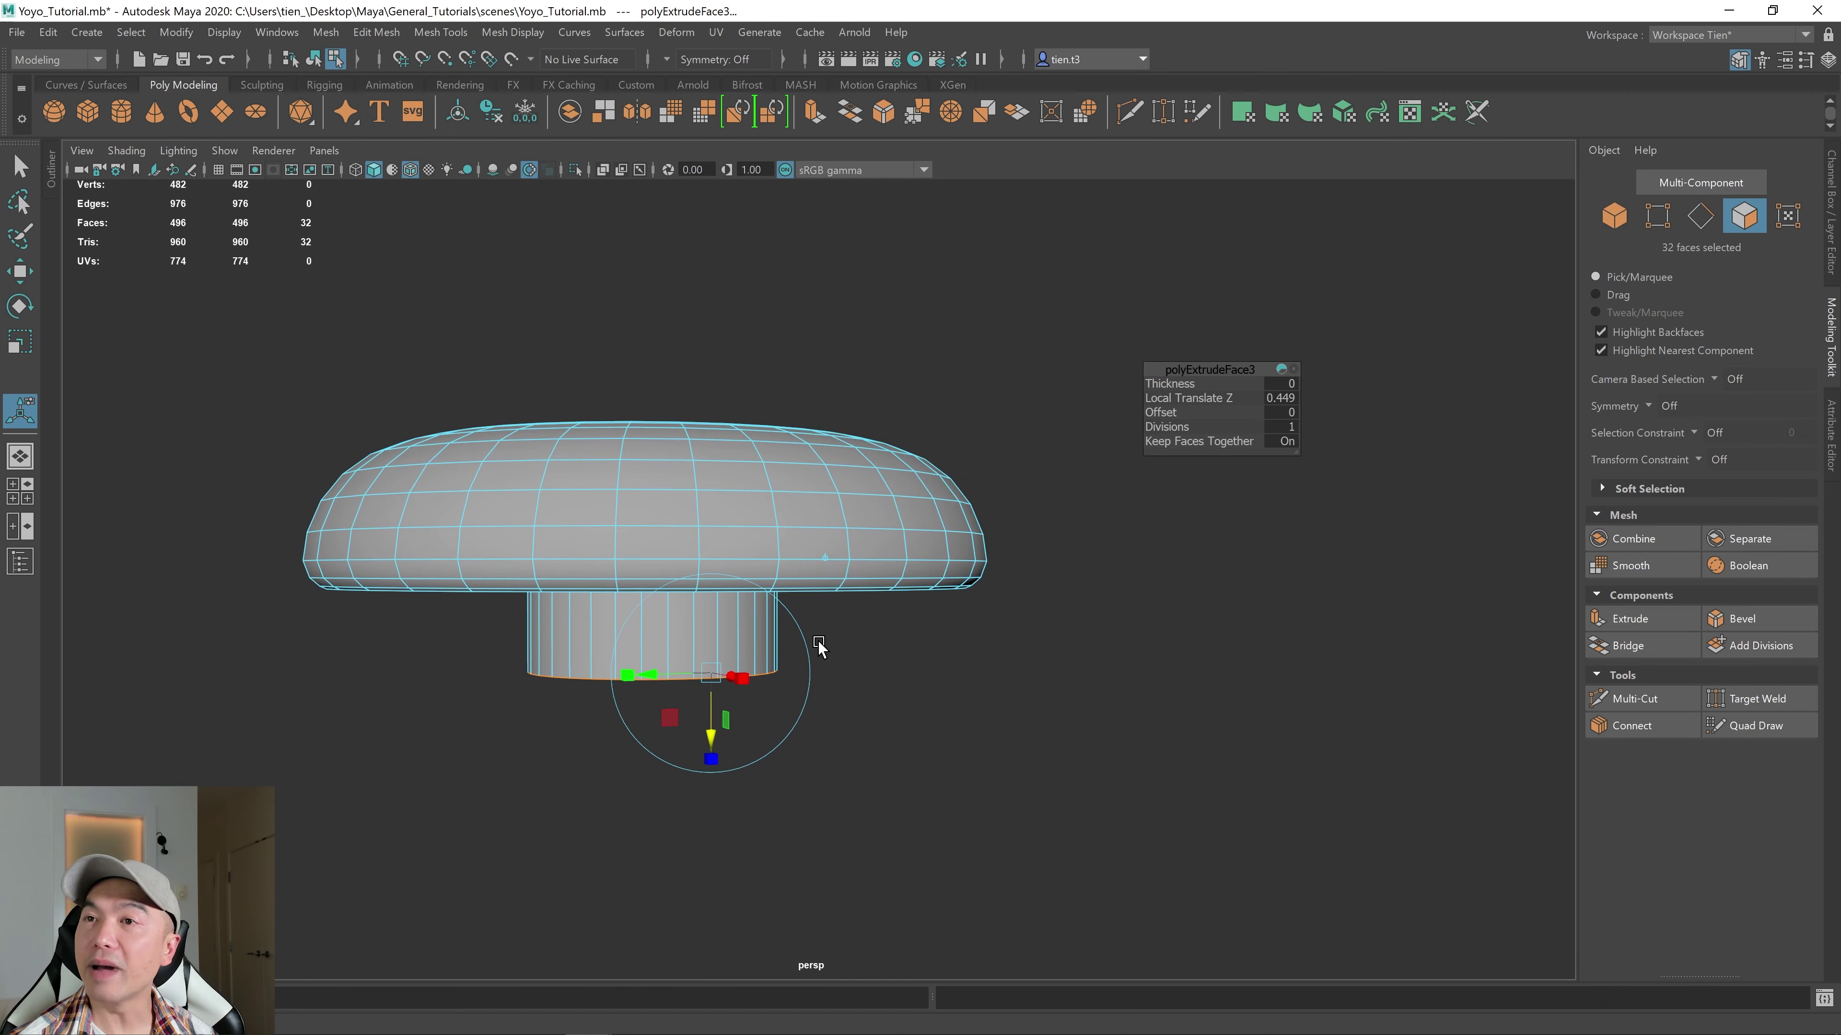
right_drag(724, 468, 826, 357)
click(768, 491)
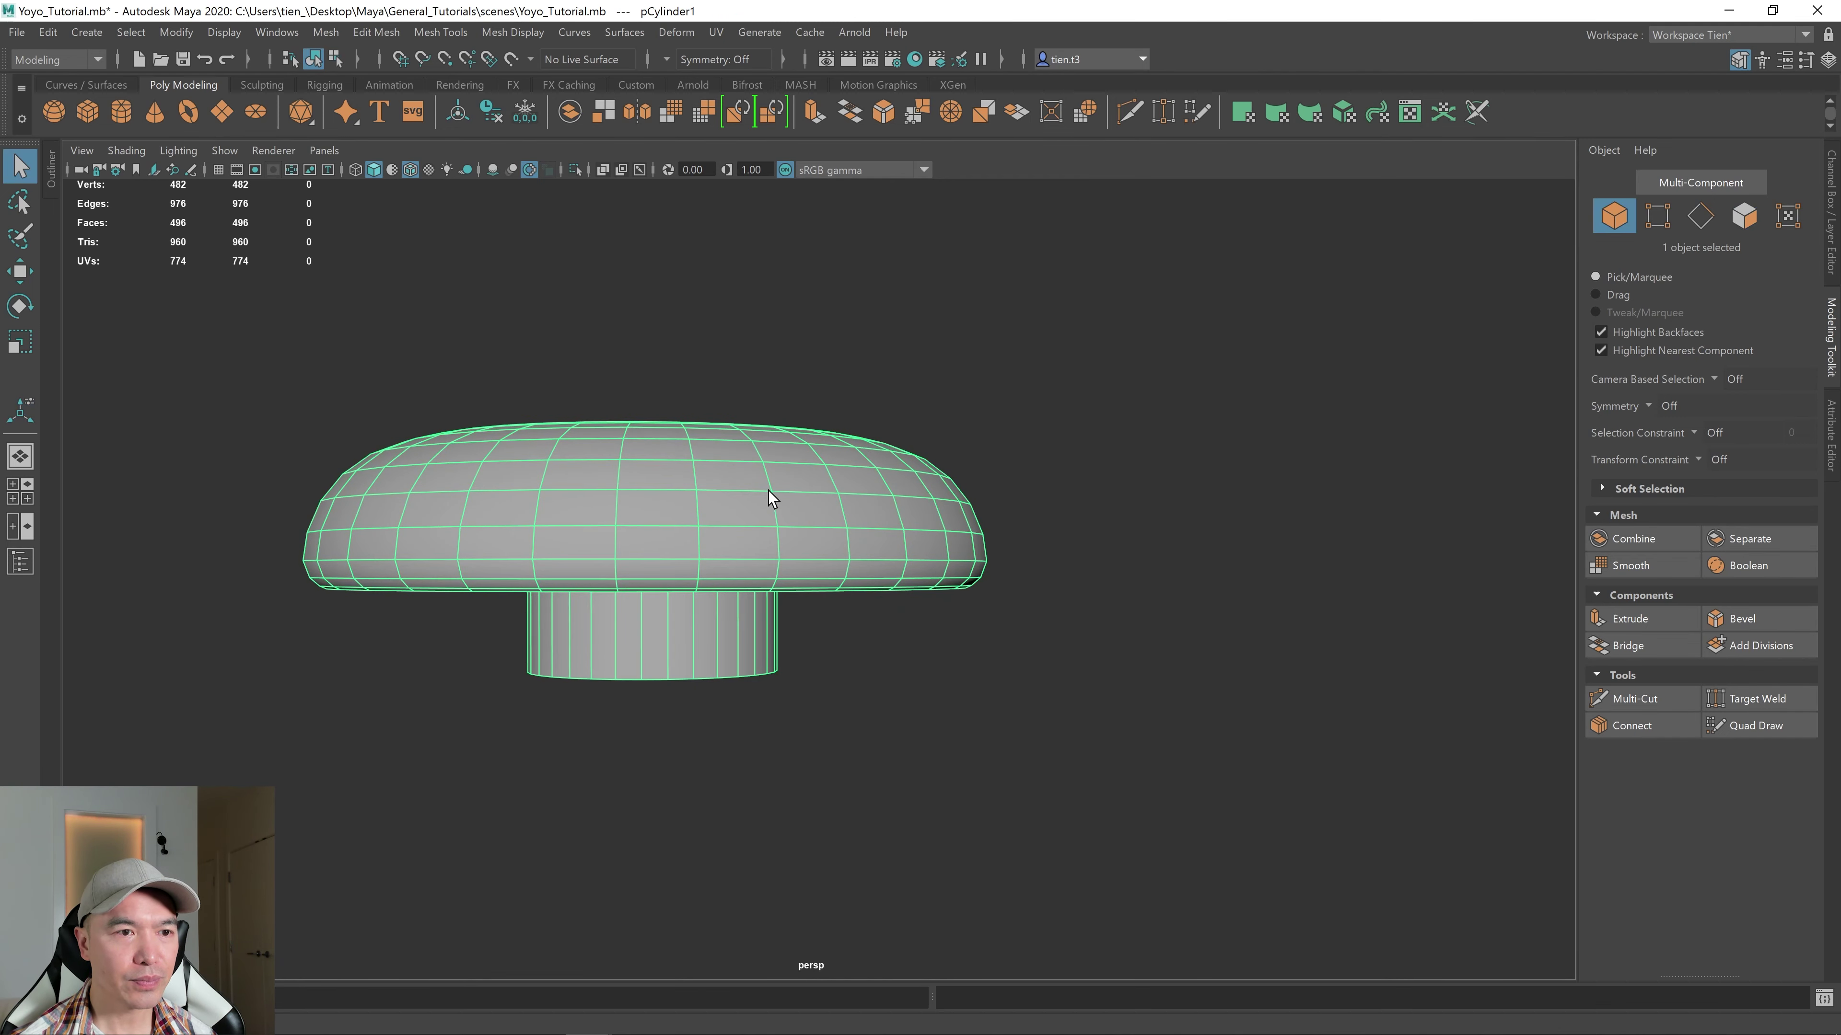
- Close the Modeling Toolkit to widen the viewport
alt+drag(768, 491, 1135, 440)
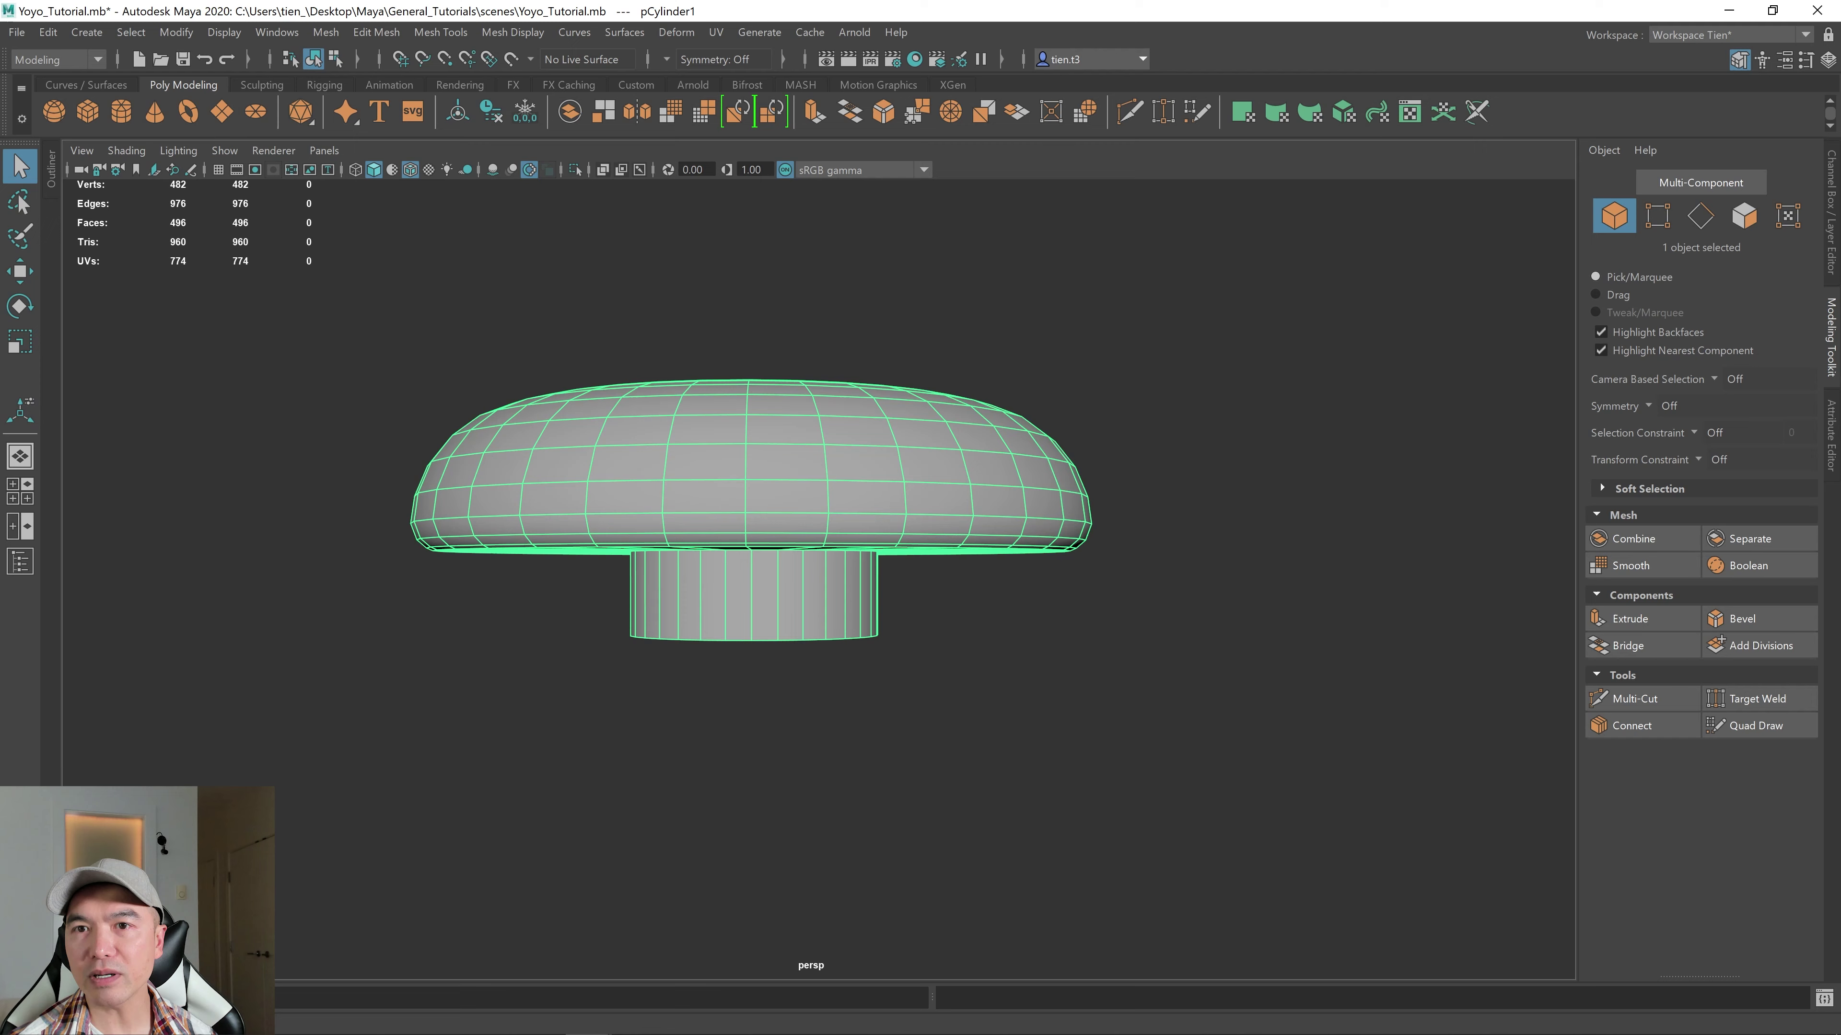
click(1833, 340)
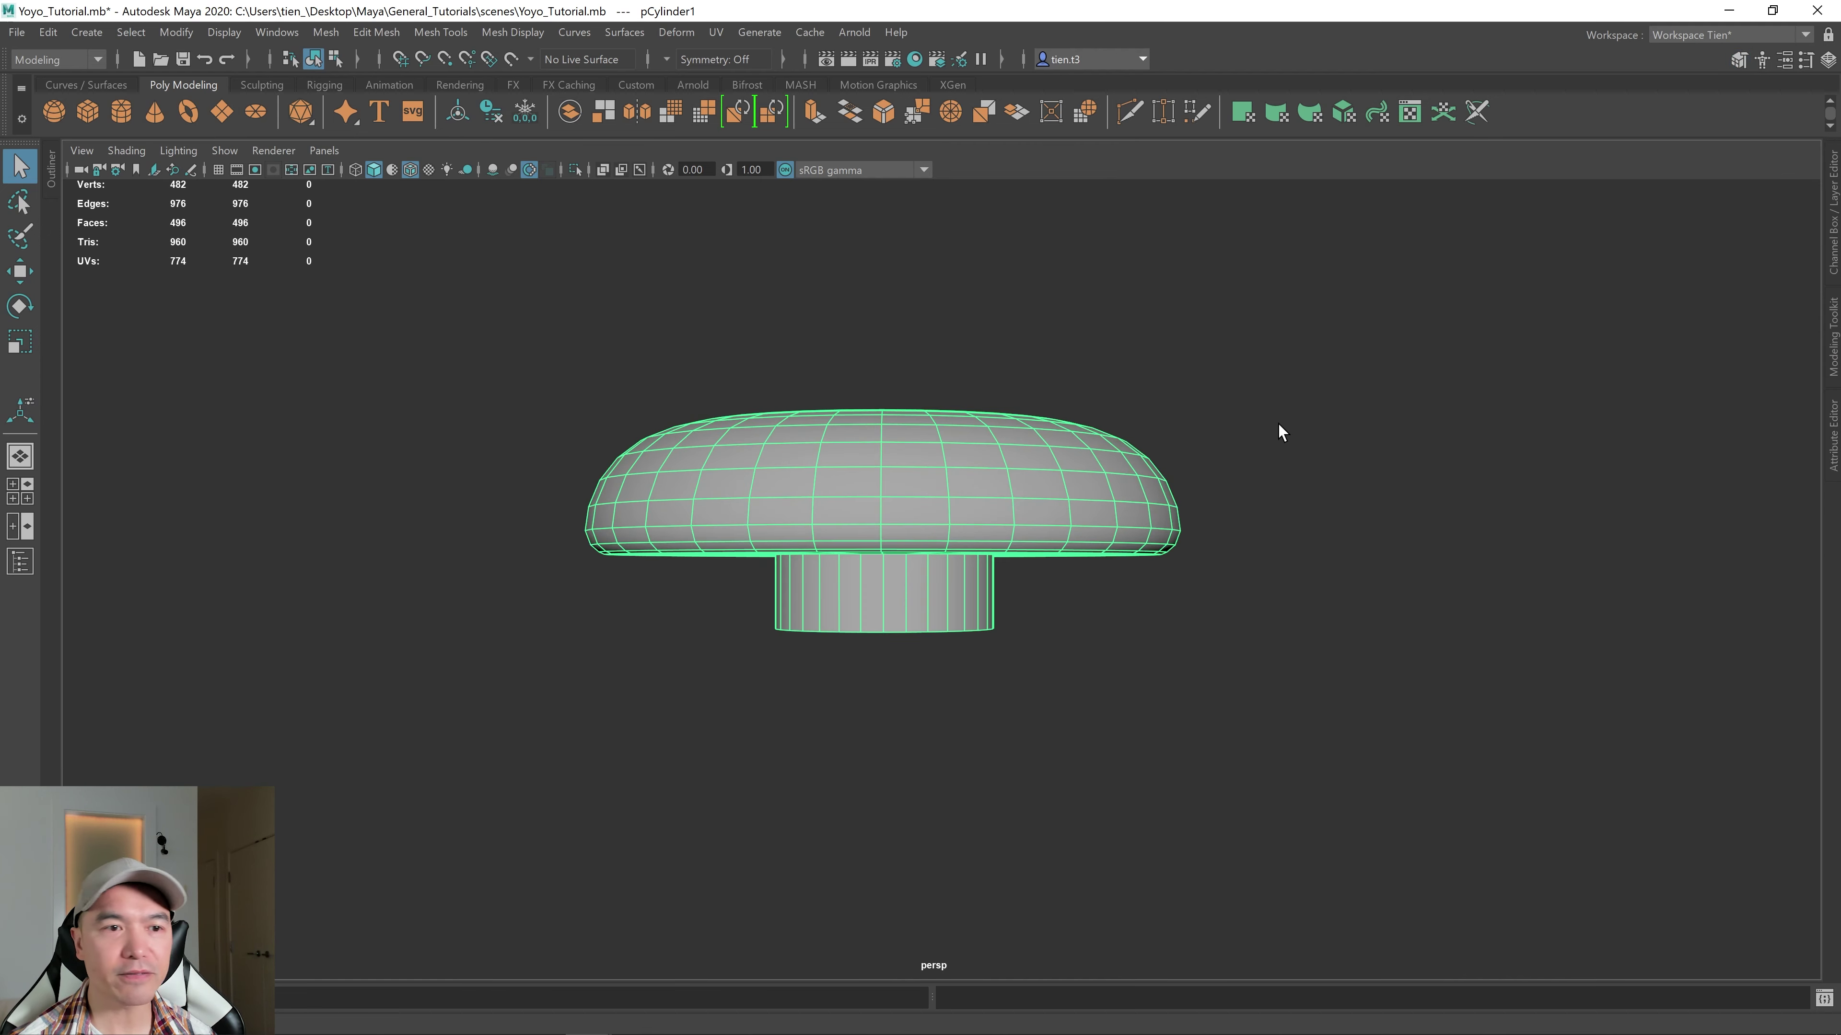
alt+drag(1292, 452, 1035, 535)
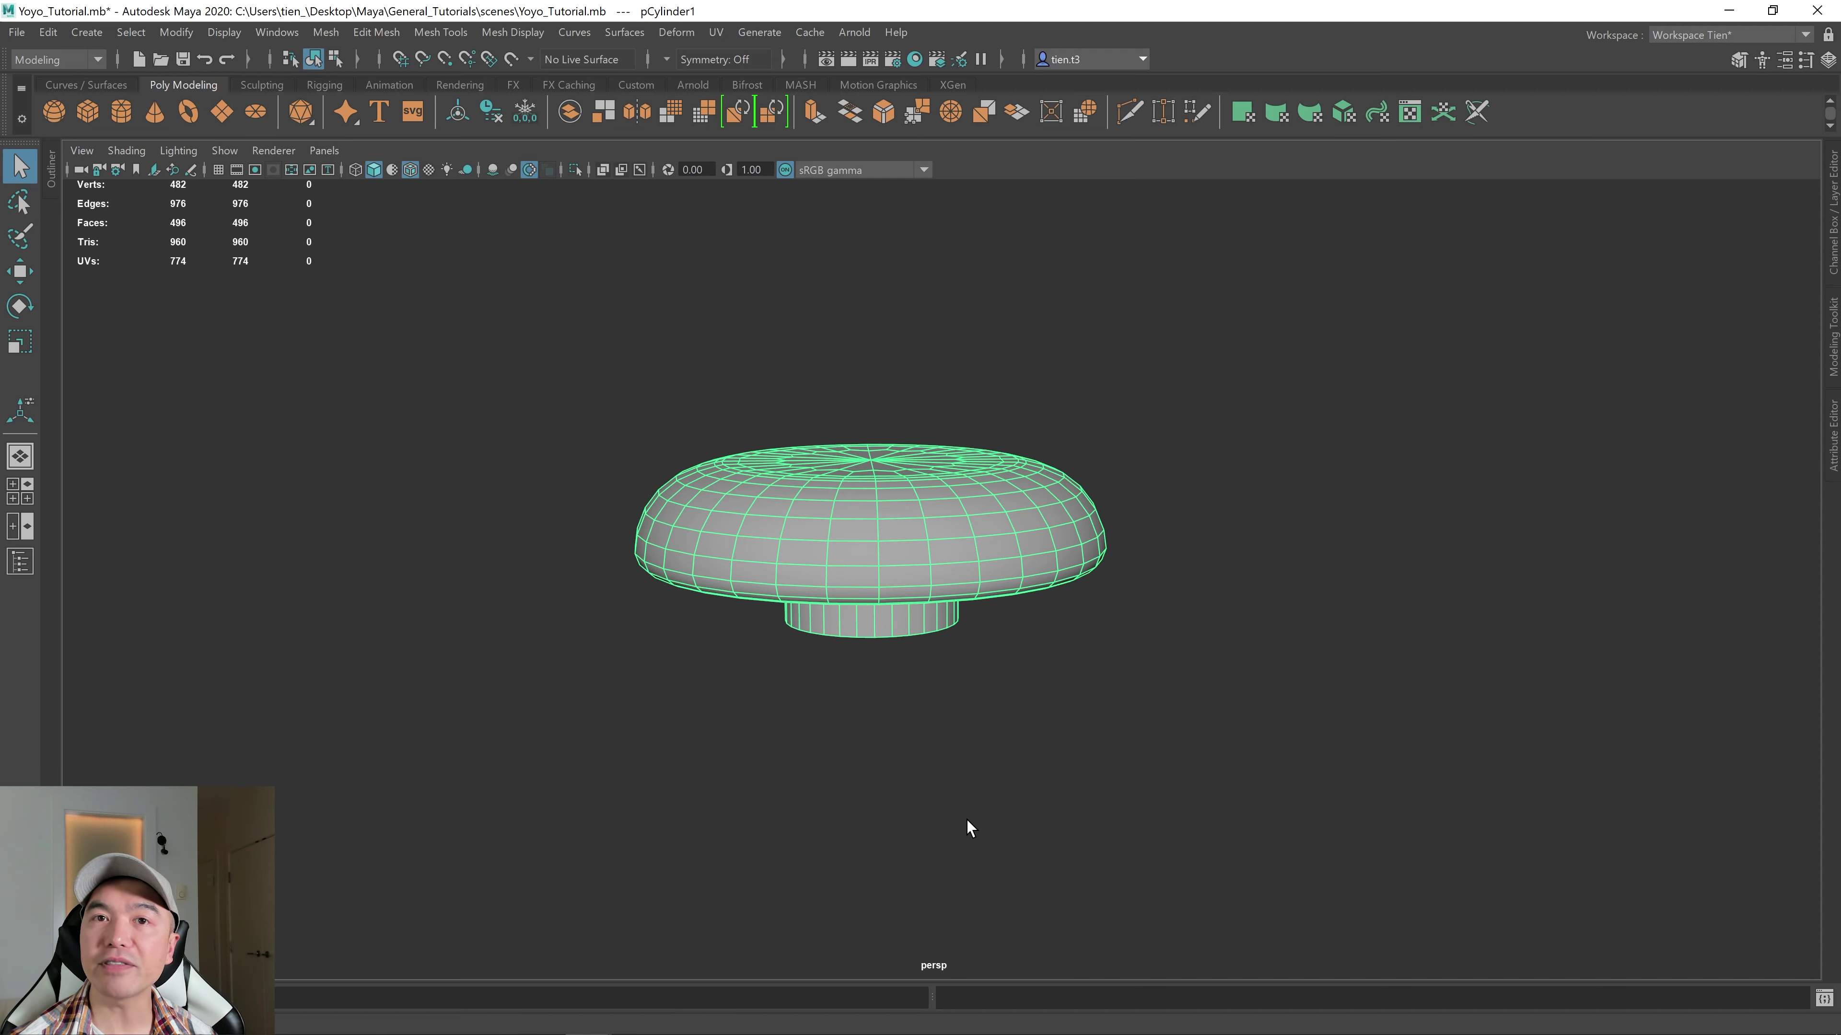
alt+drag(1138, 697, 1118, 675)
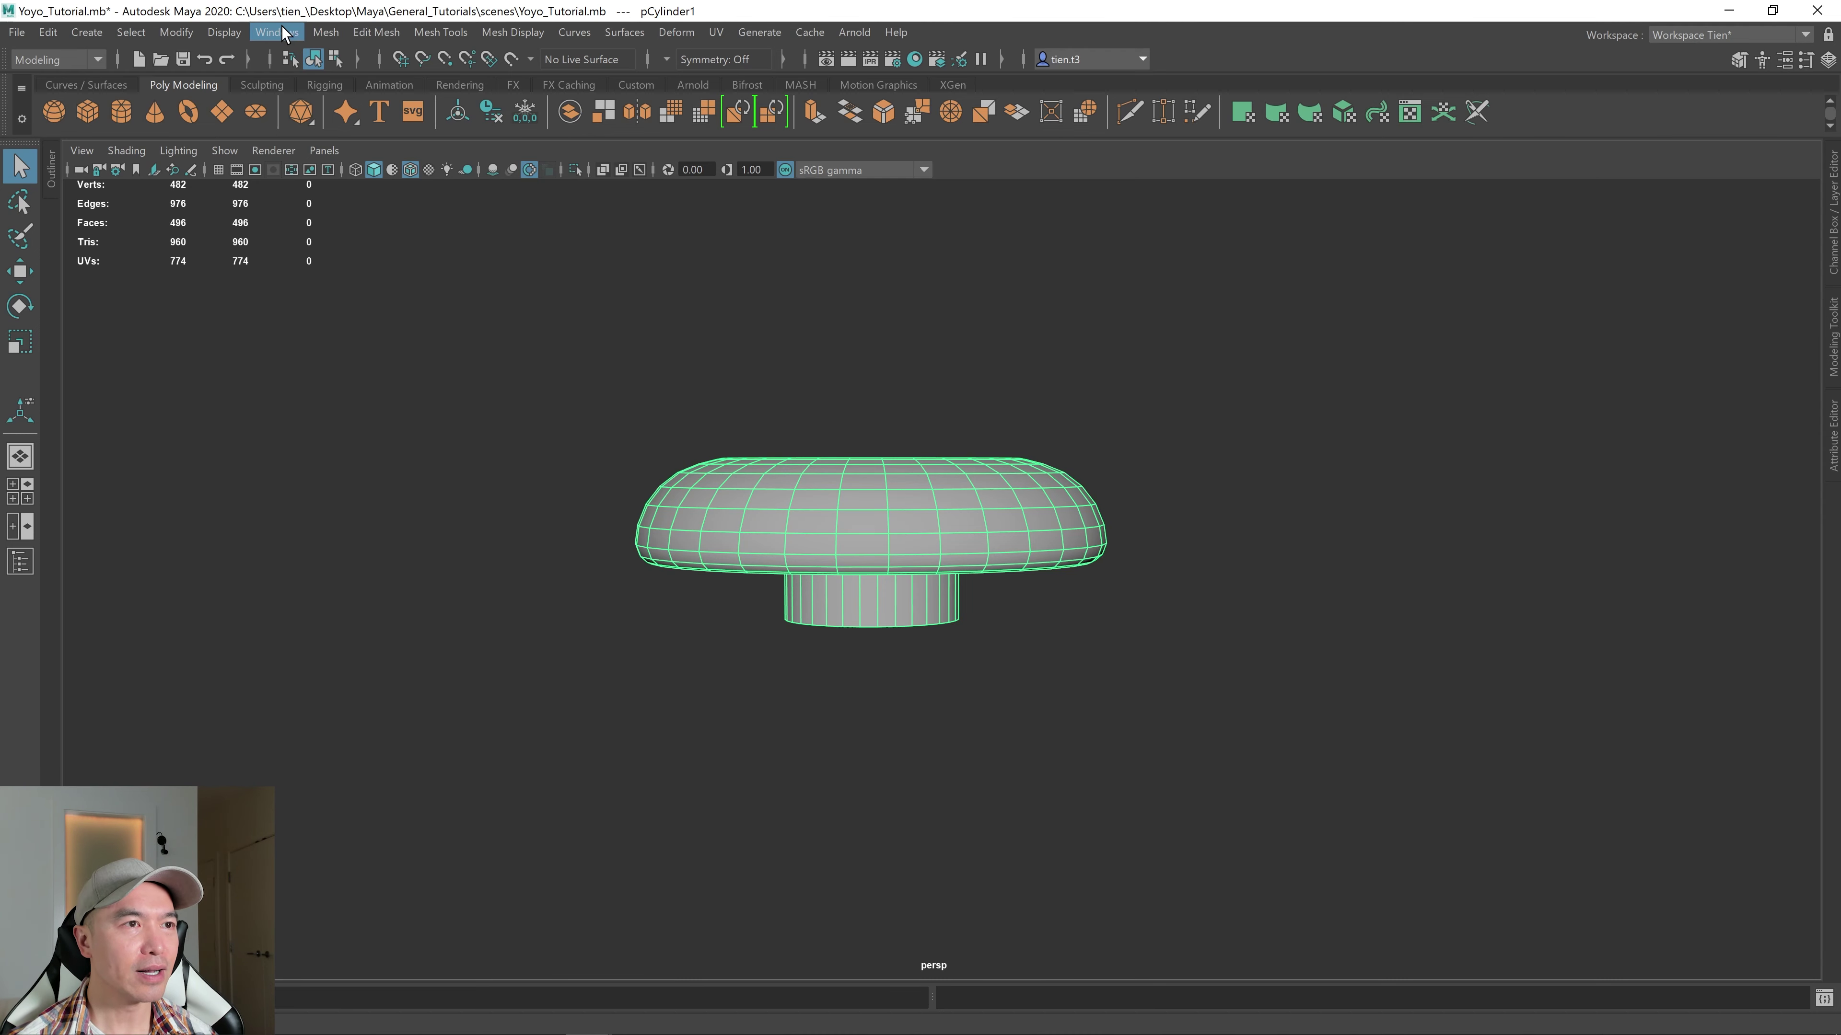
- Mirror the cap and stem along Y with Bounding box axis position, forming the second half
click(326, 32)
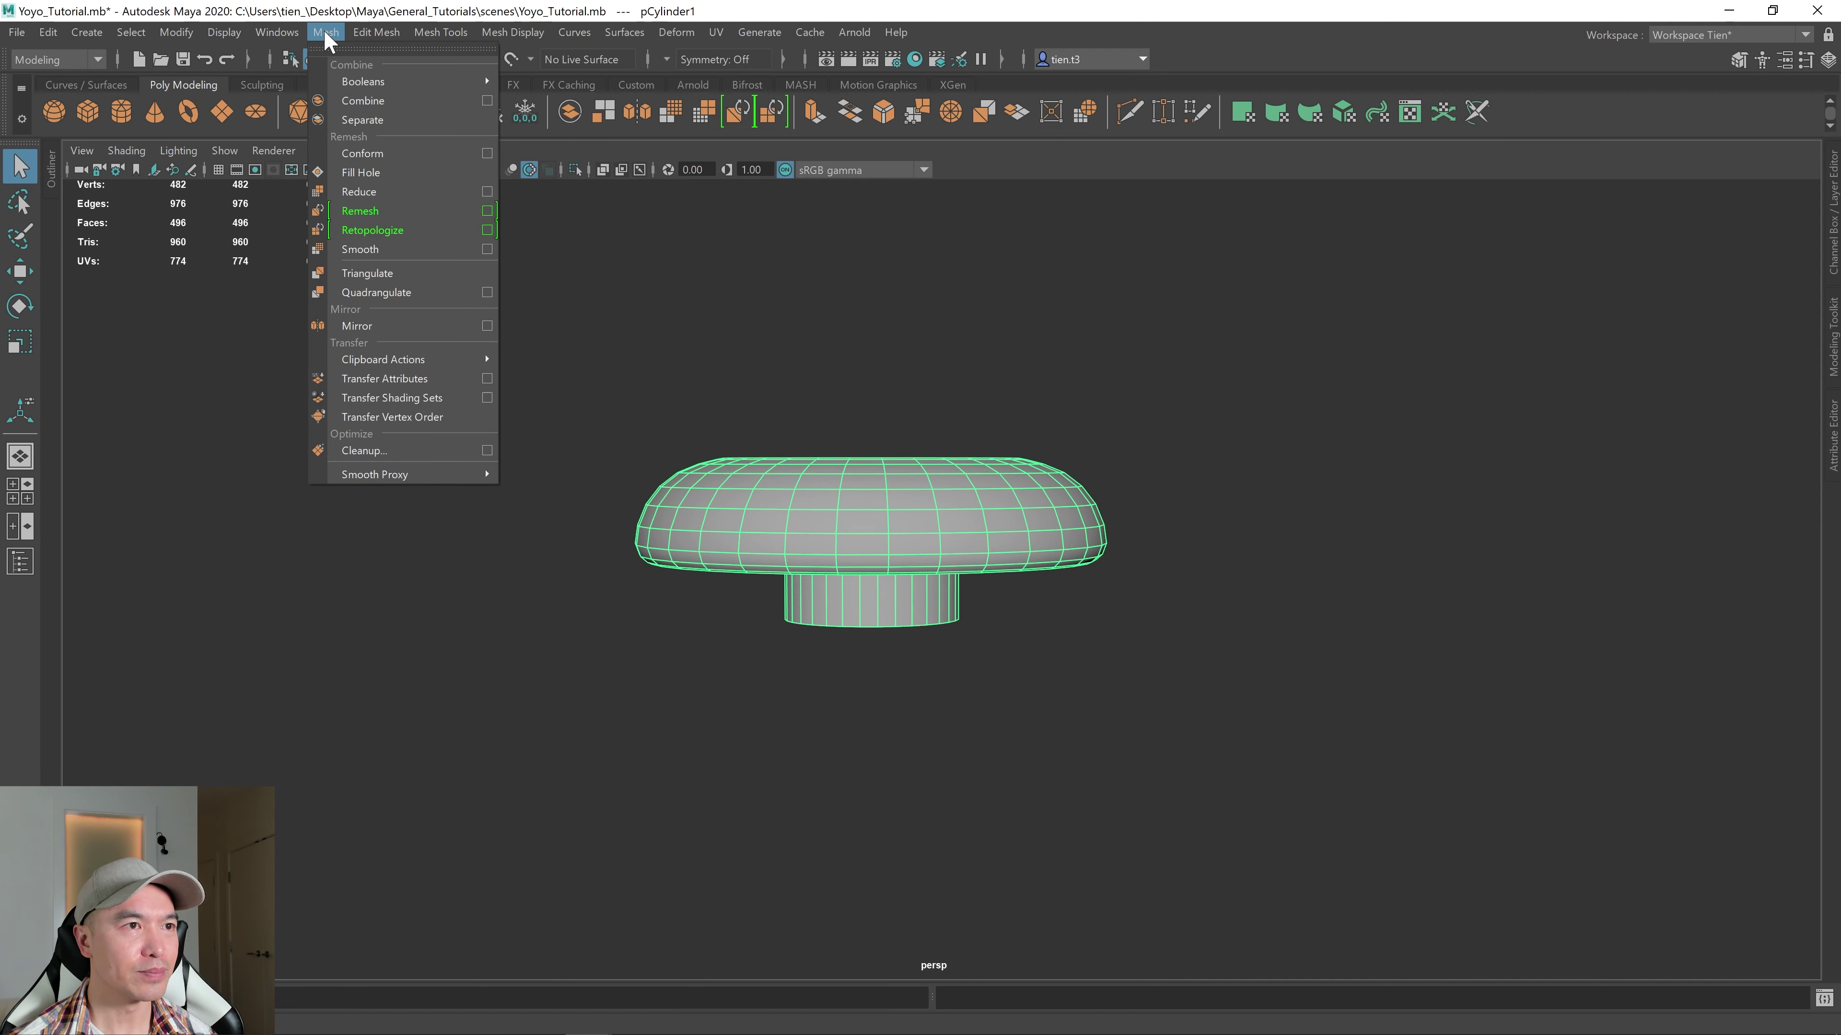
click(358, 327)
alt+drag(735, 468, 826, 435)
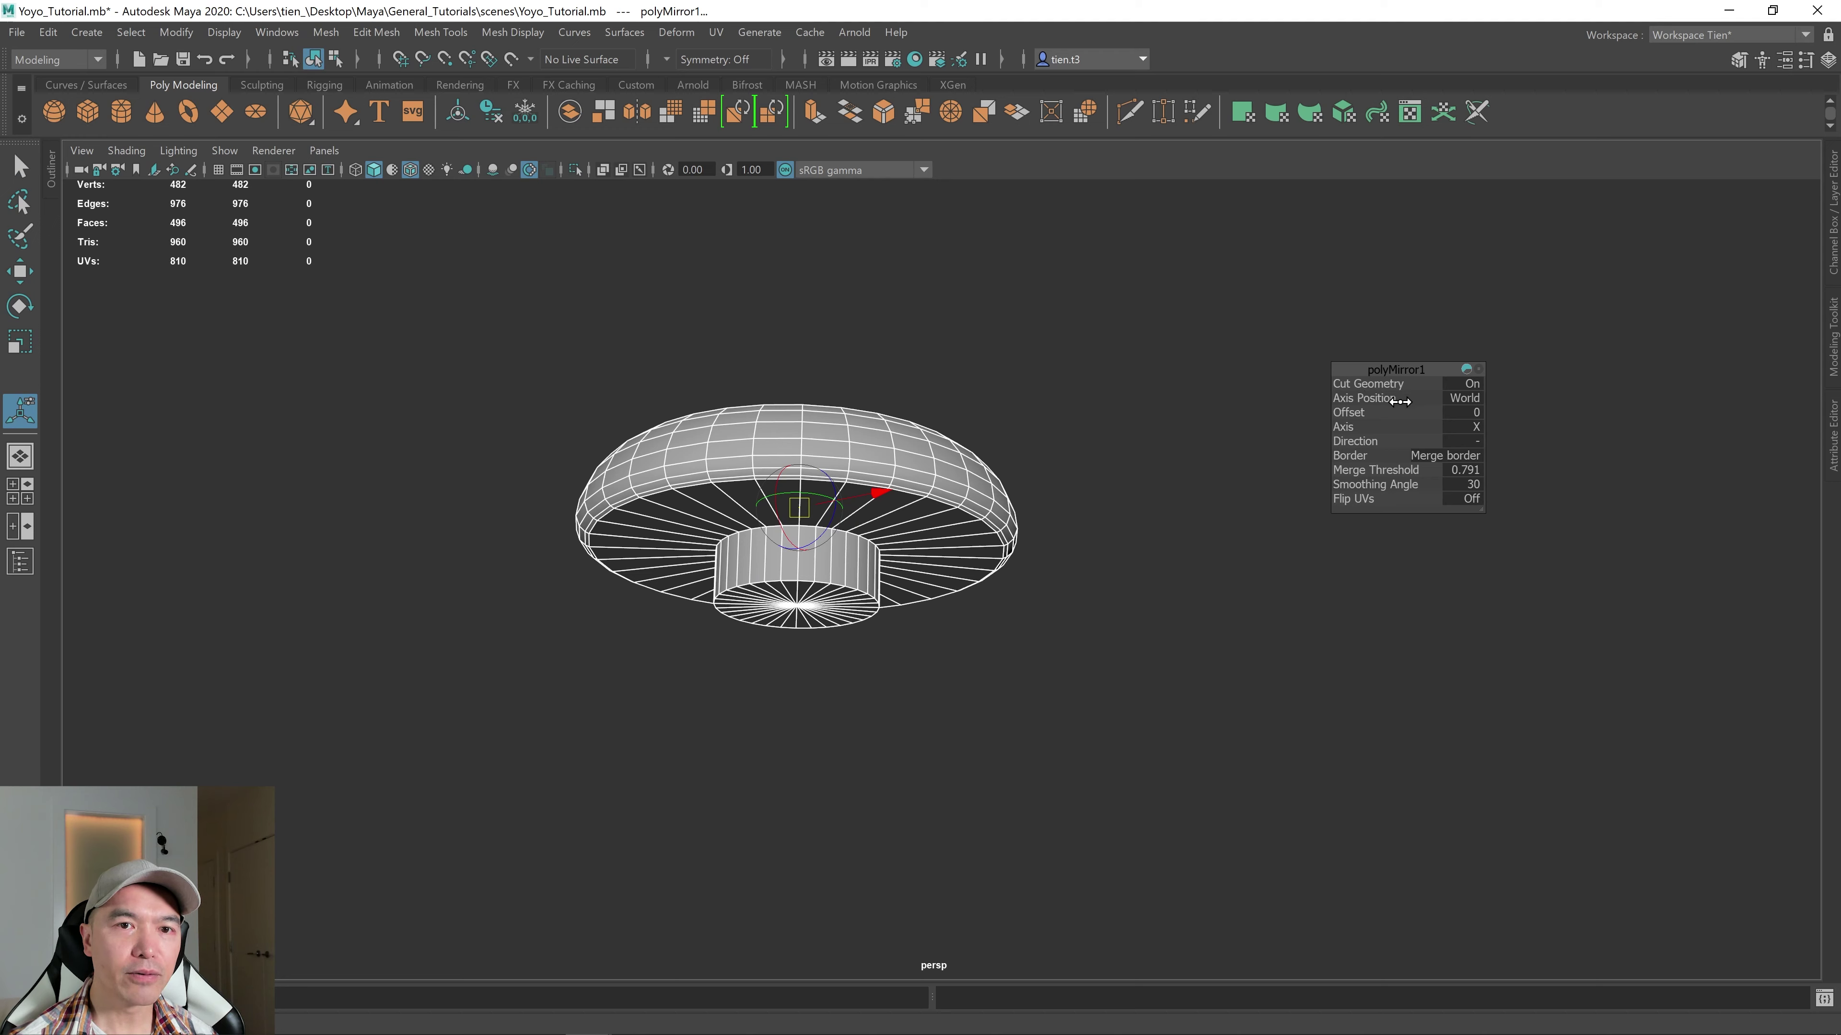
click(1471, 401)
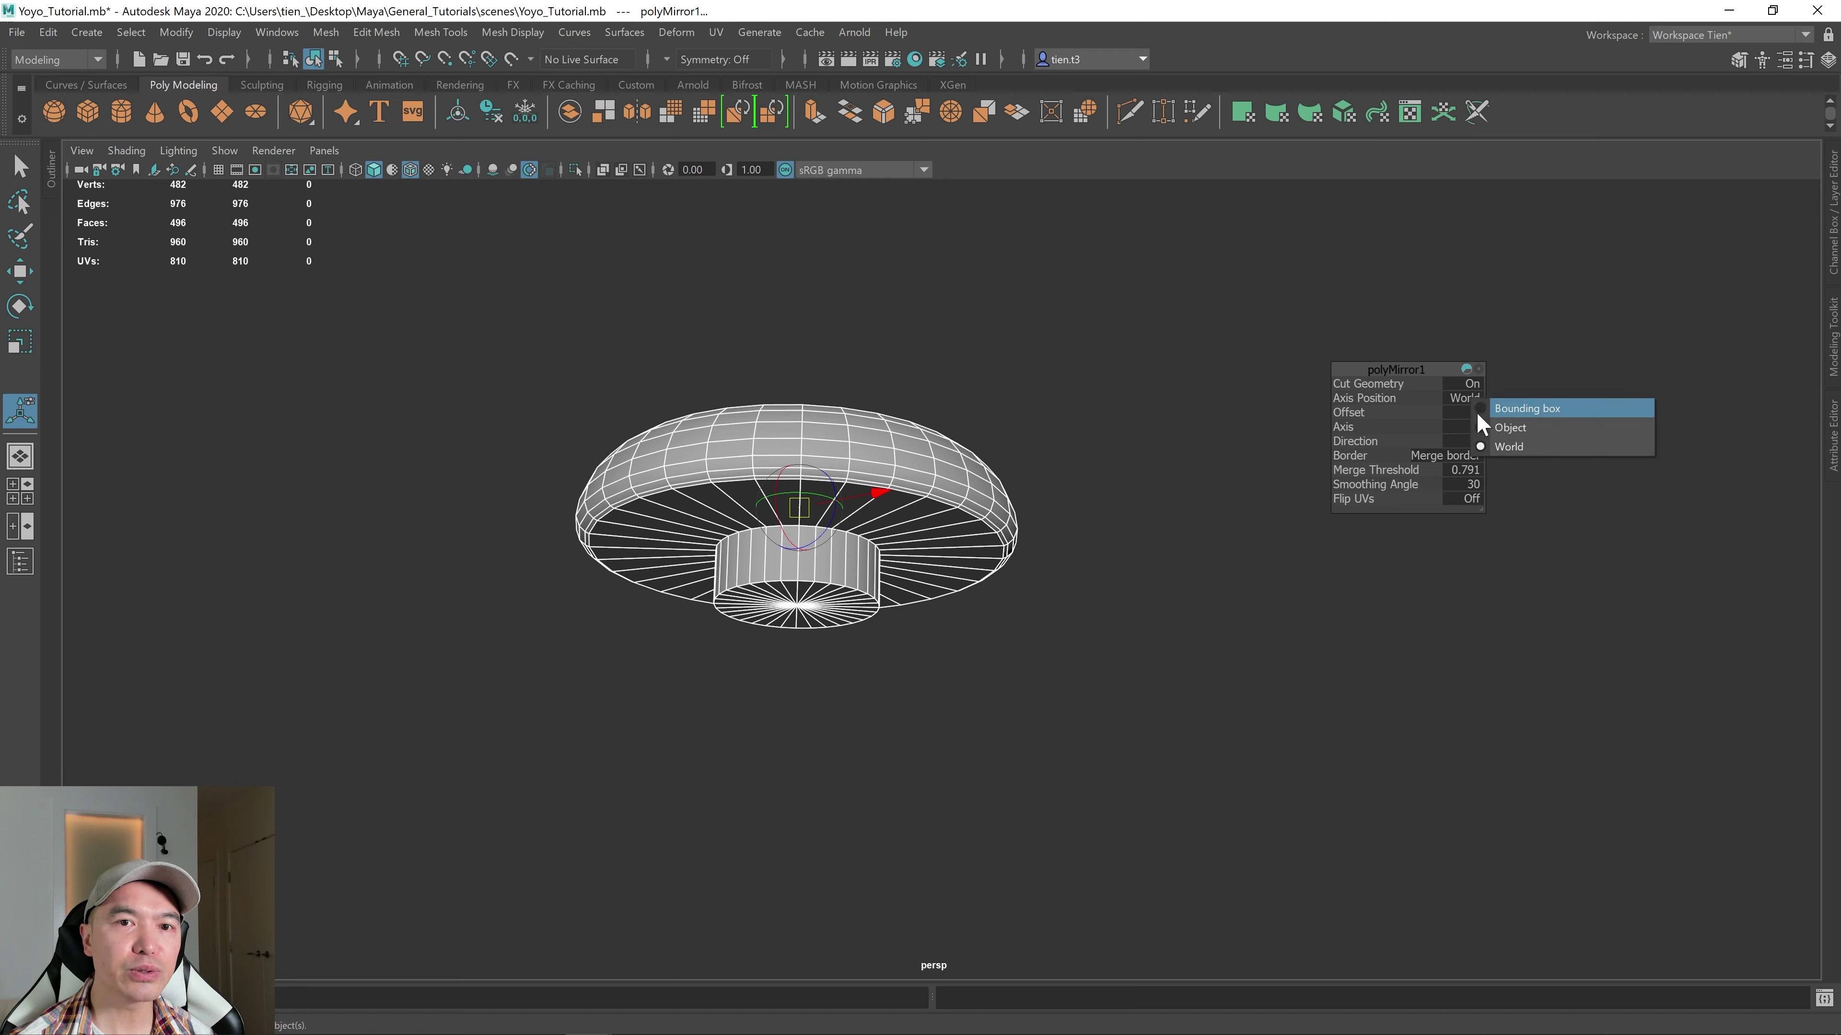
click(1504, 409)
alt+drag(928, 428, 973, 457)
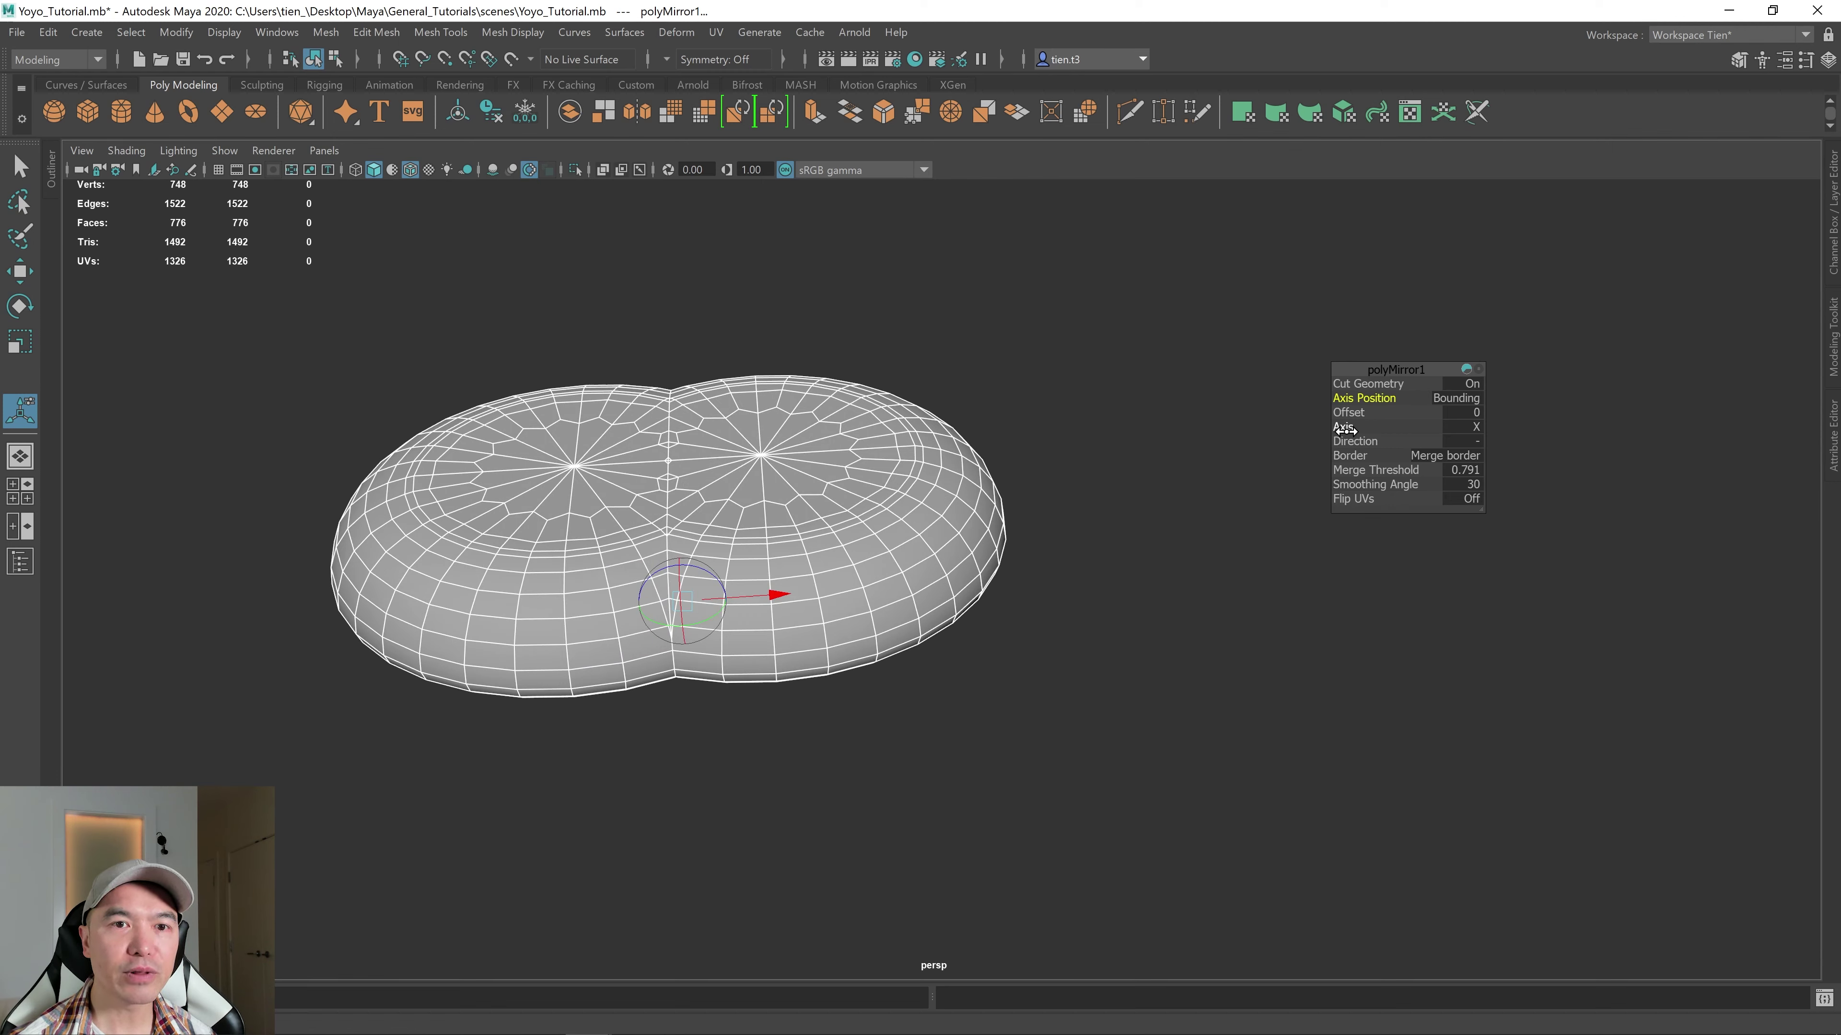
click(1474, 426)
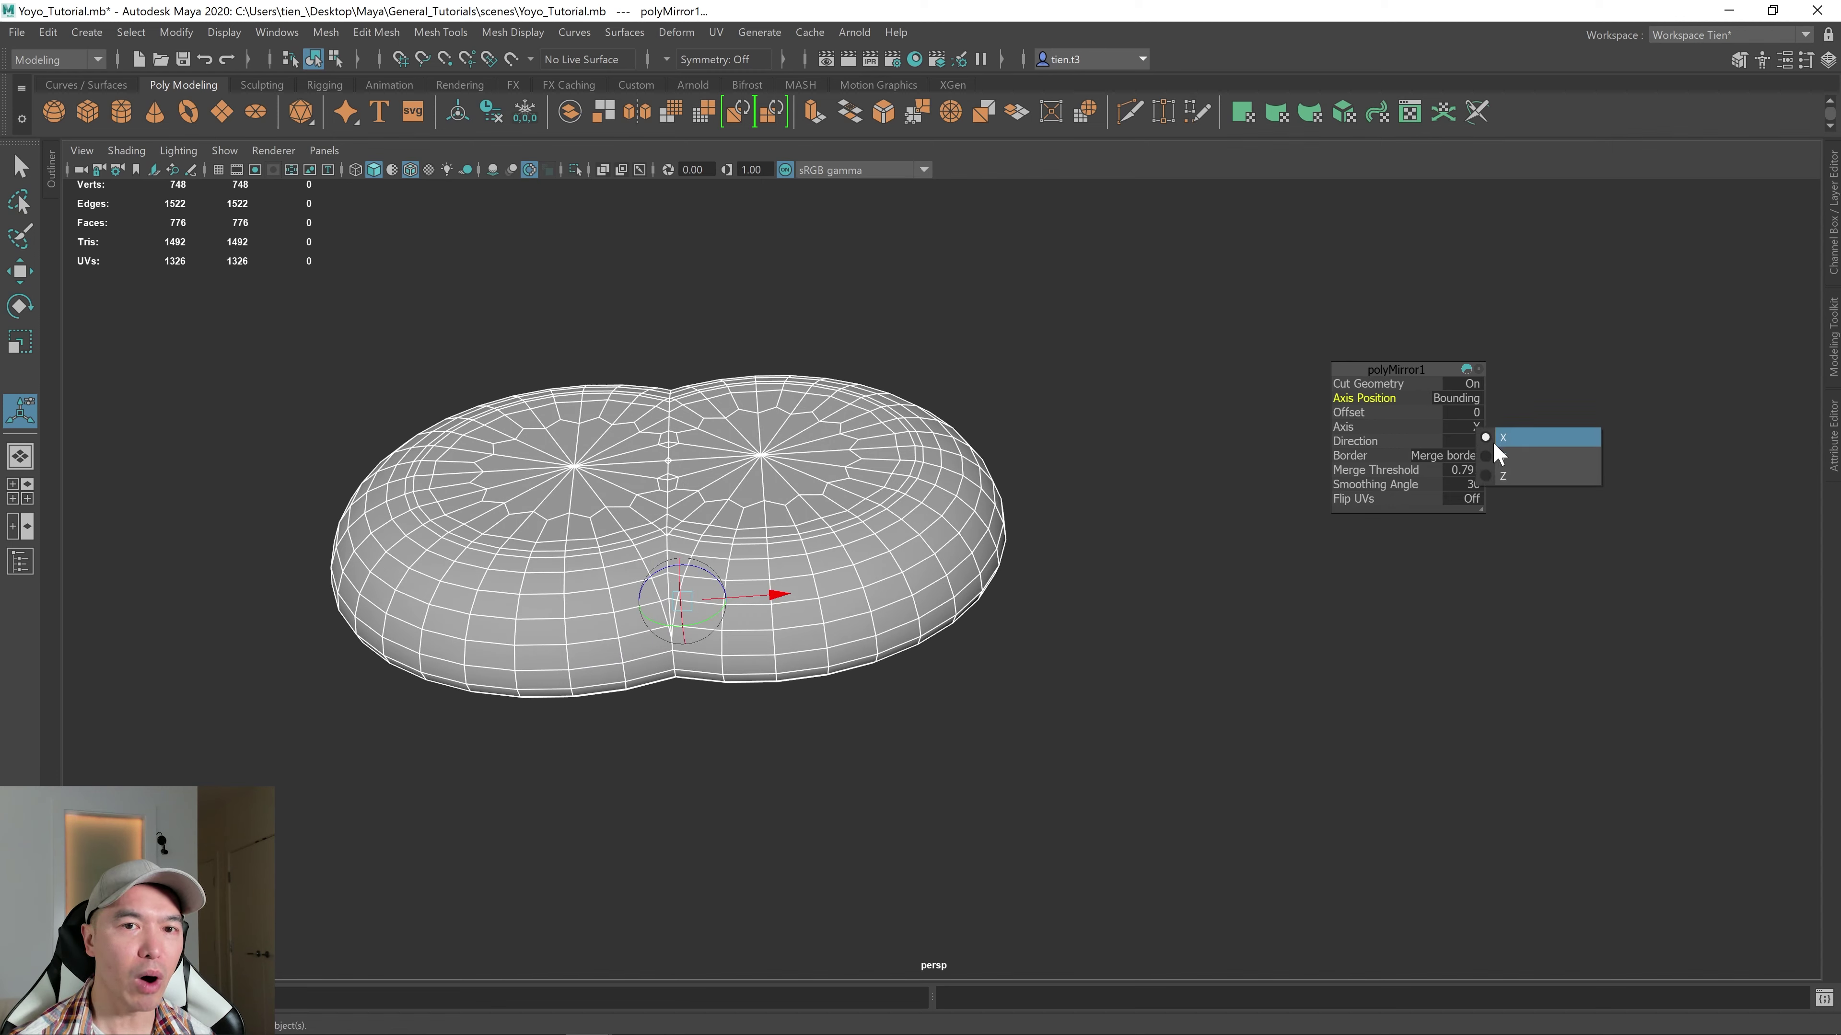
click(1493, 454)
alt+drag(1058, 571, 1013, 549)
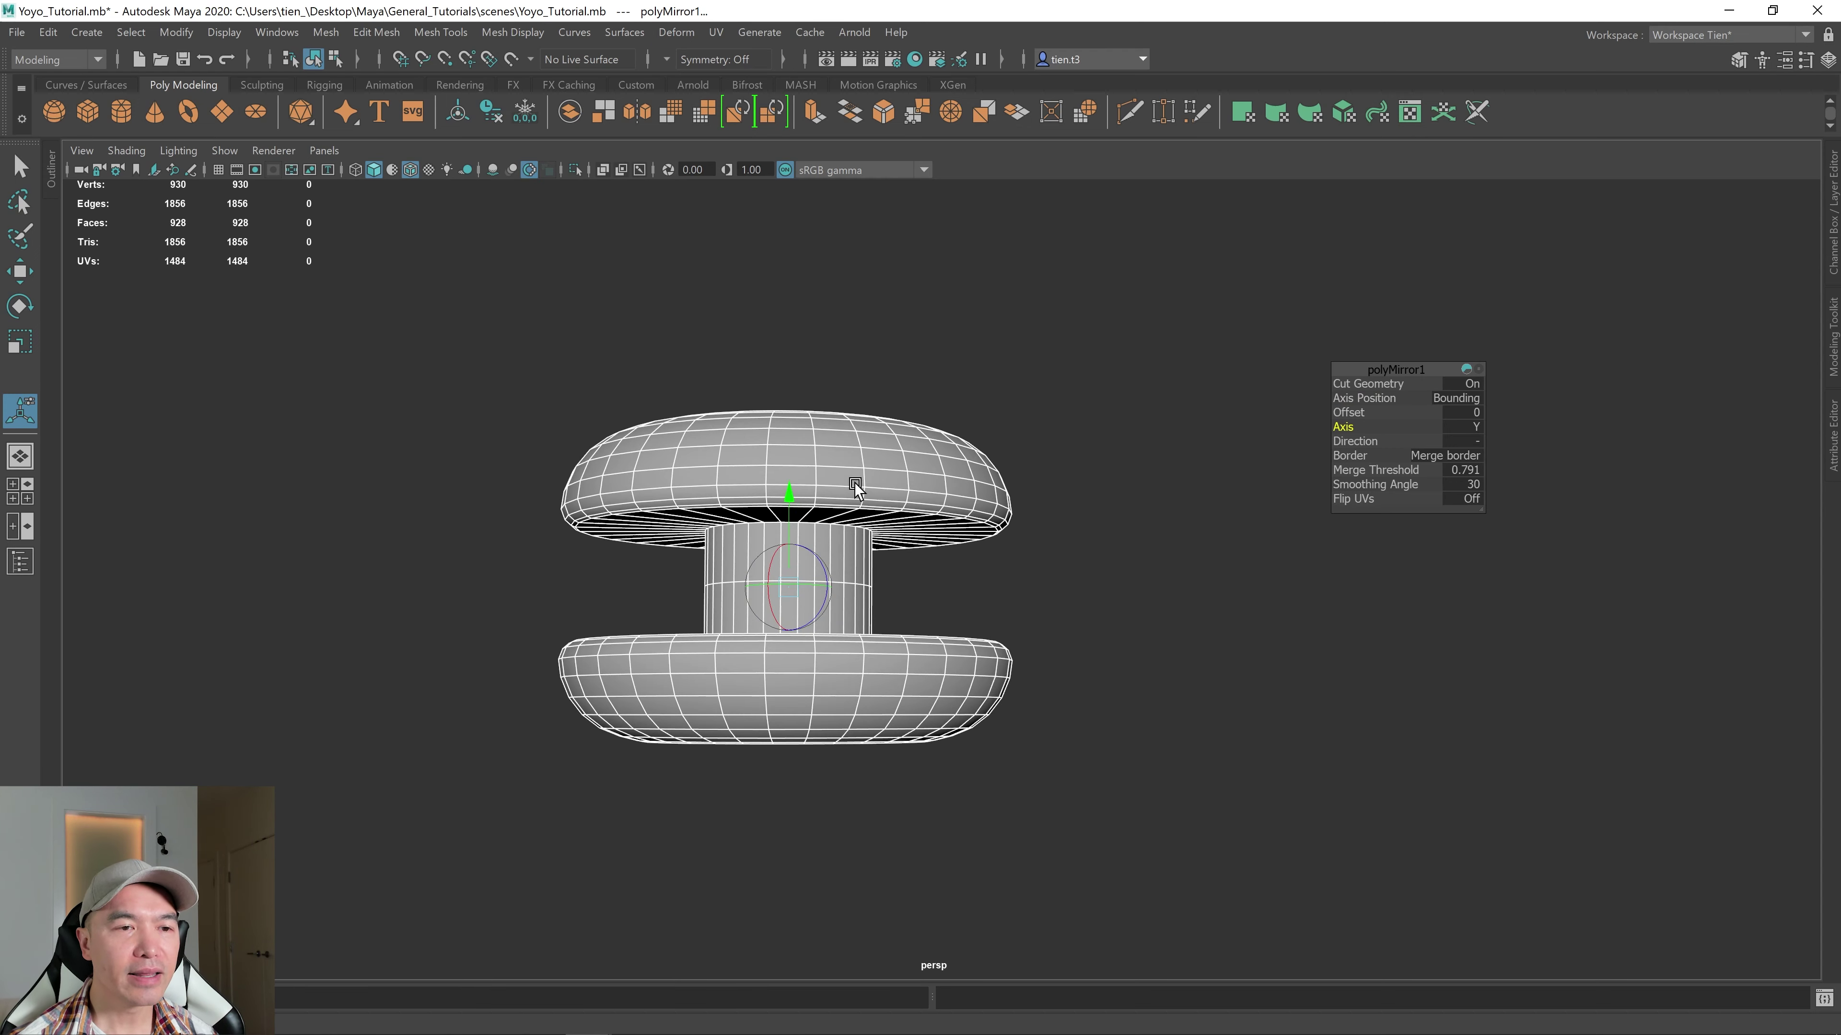
- Delete the edge loop around the axle's middle with Ctrl+Delete, leaving 896 faces
right_drag(860, 486, 869, 409)
scroll(942, 584, up, 3)
alt+middle_drag(886, 589, 953, 522)
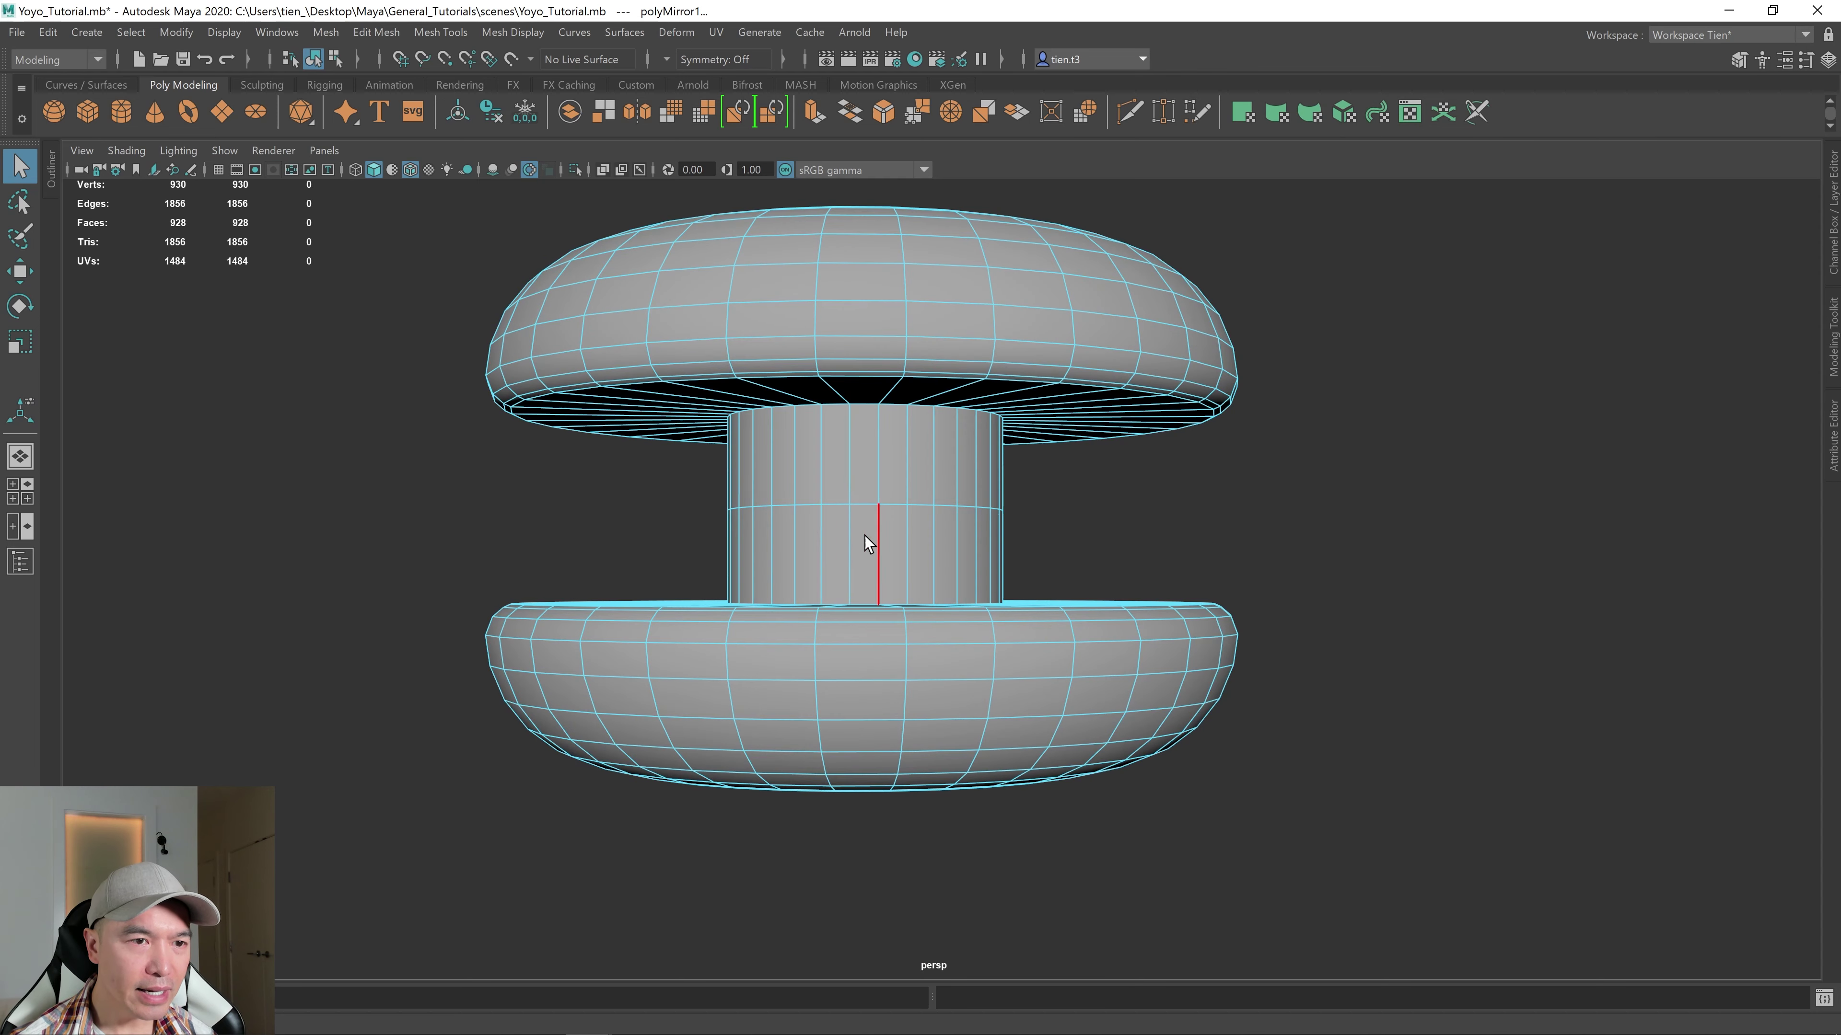
double_click(830, 506)
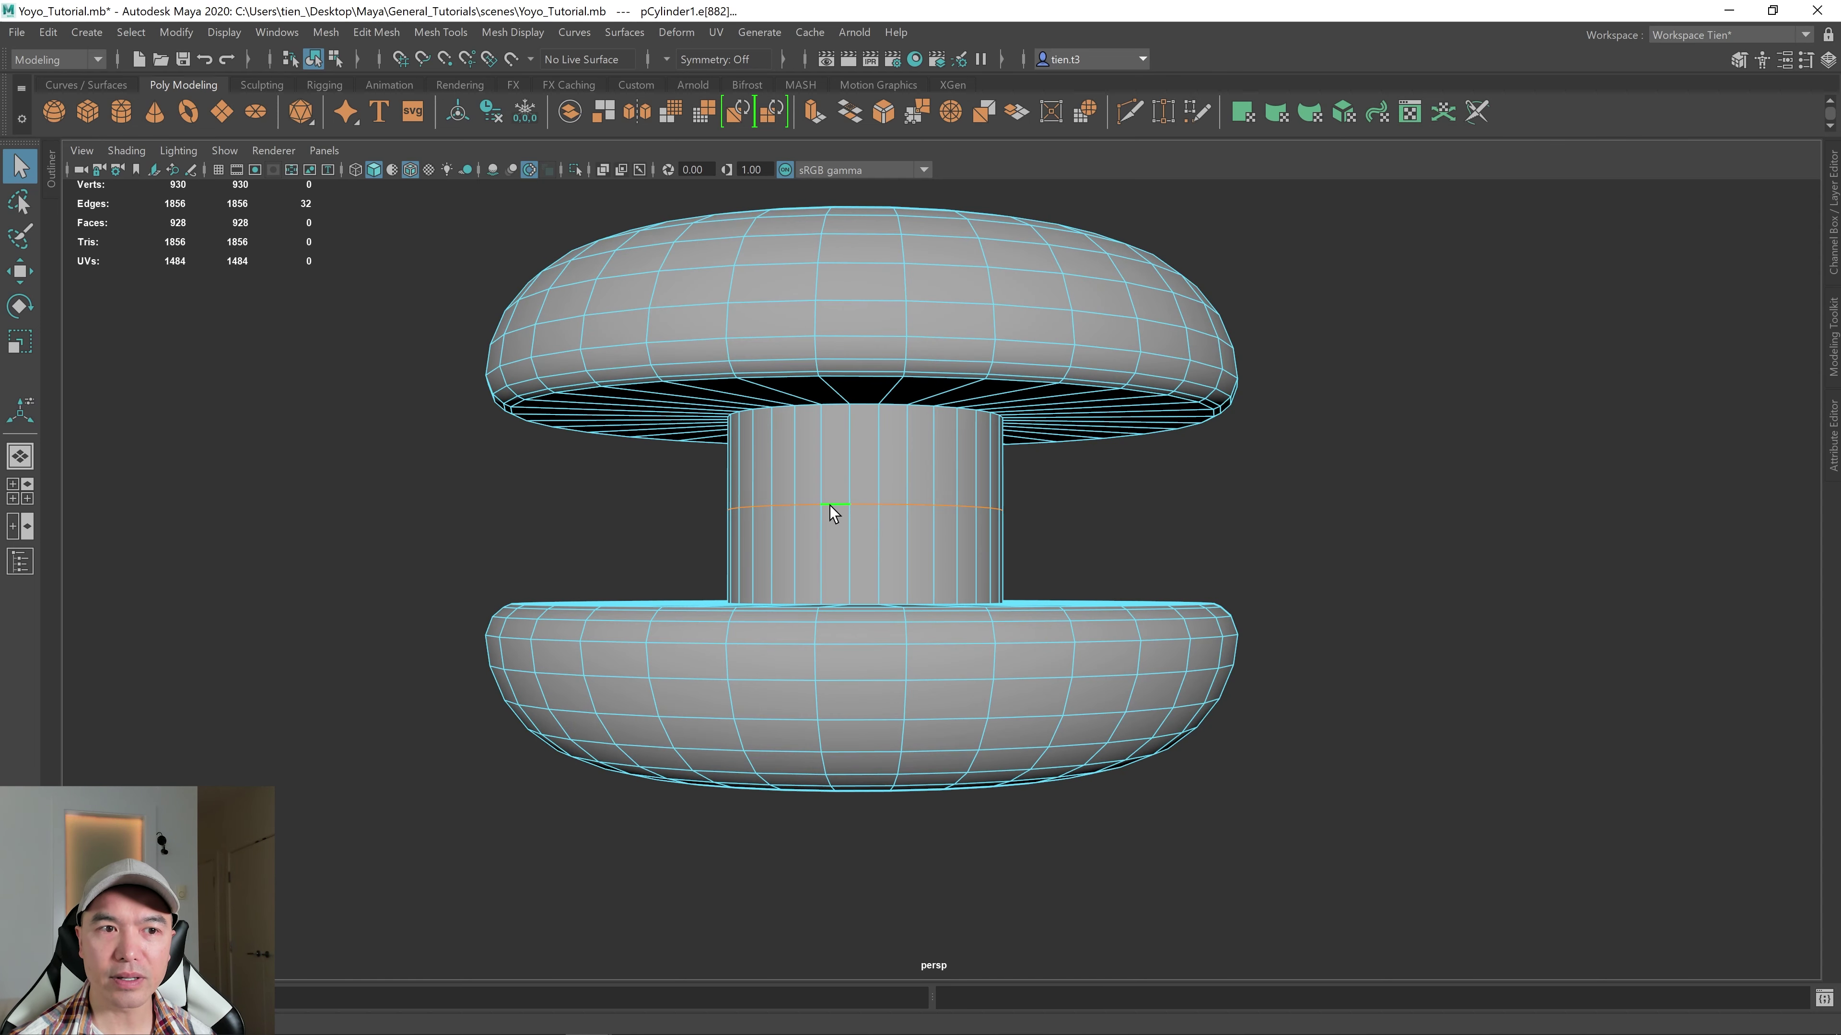
alt+drag(981, 613, 966, 618)
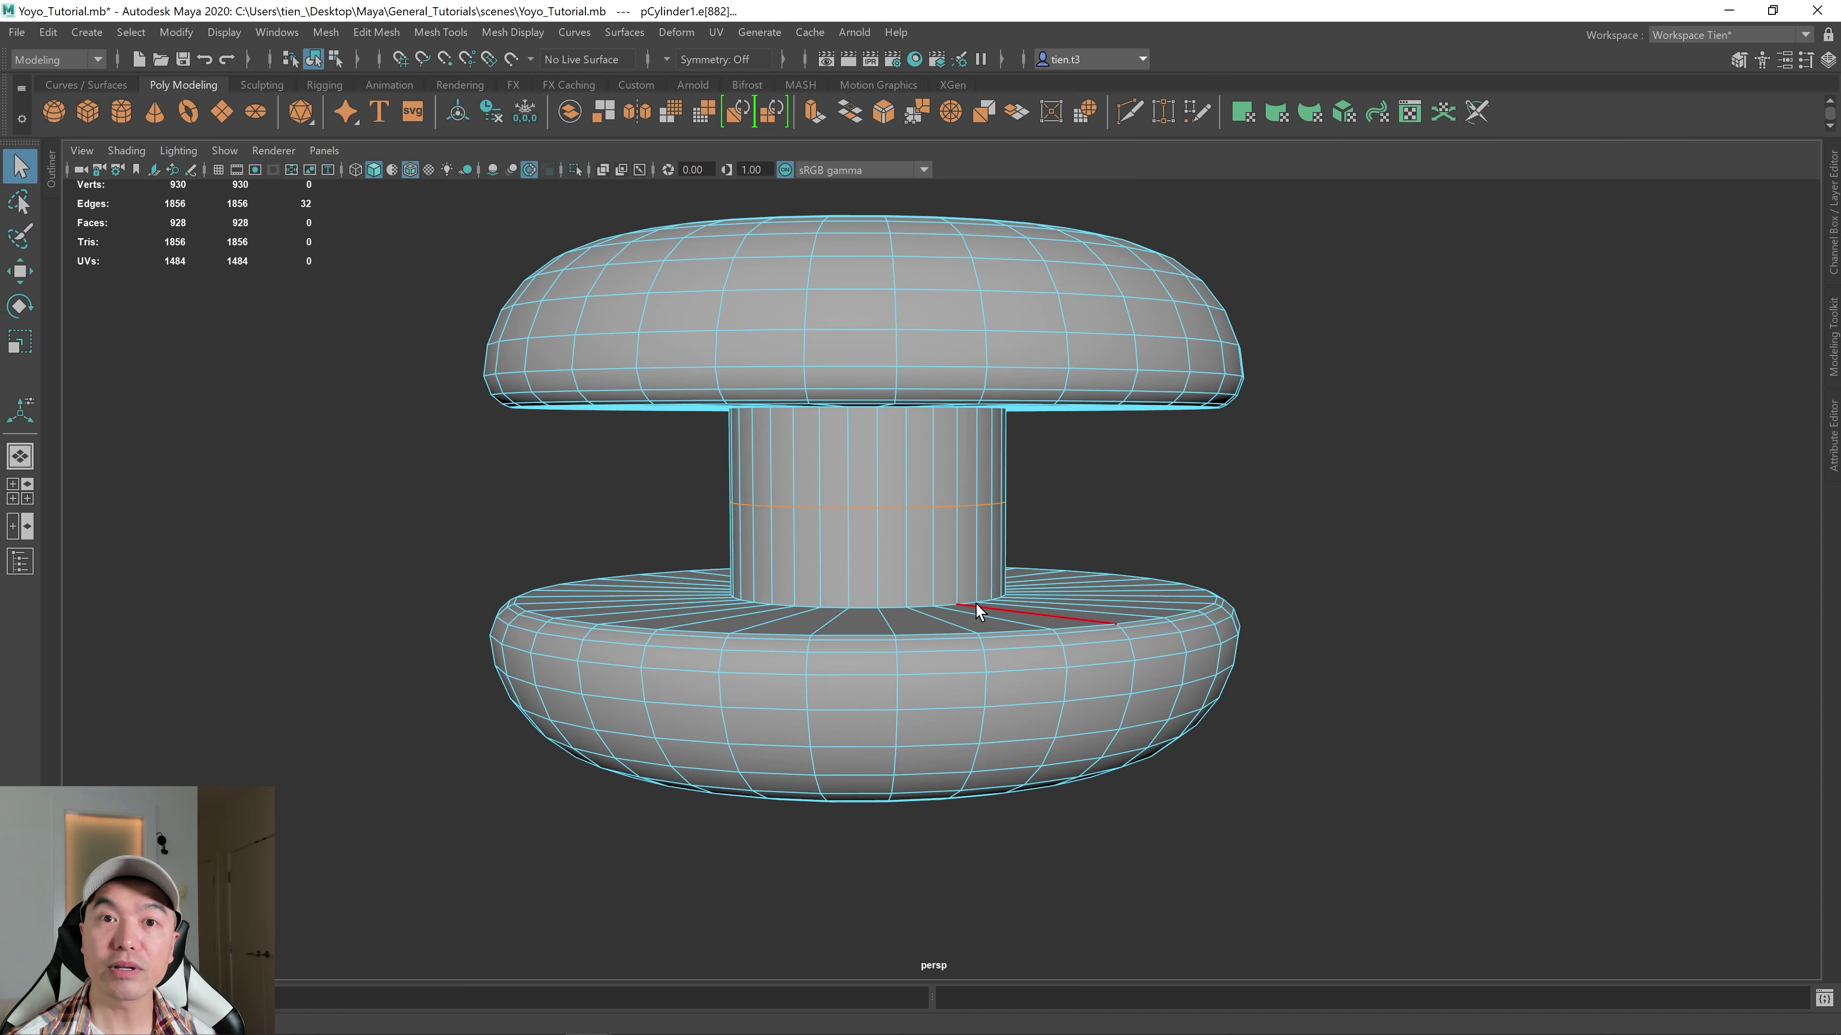
key(ctrl+Delete)
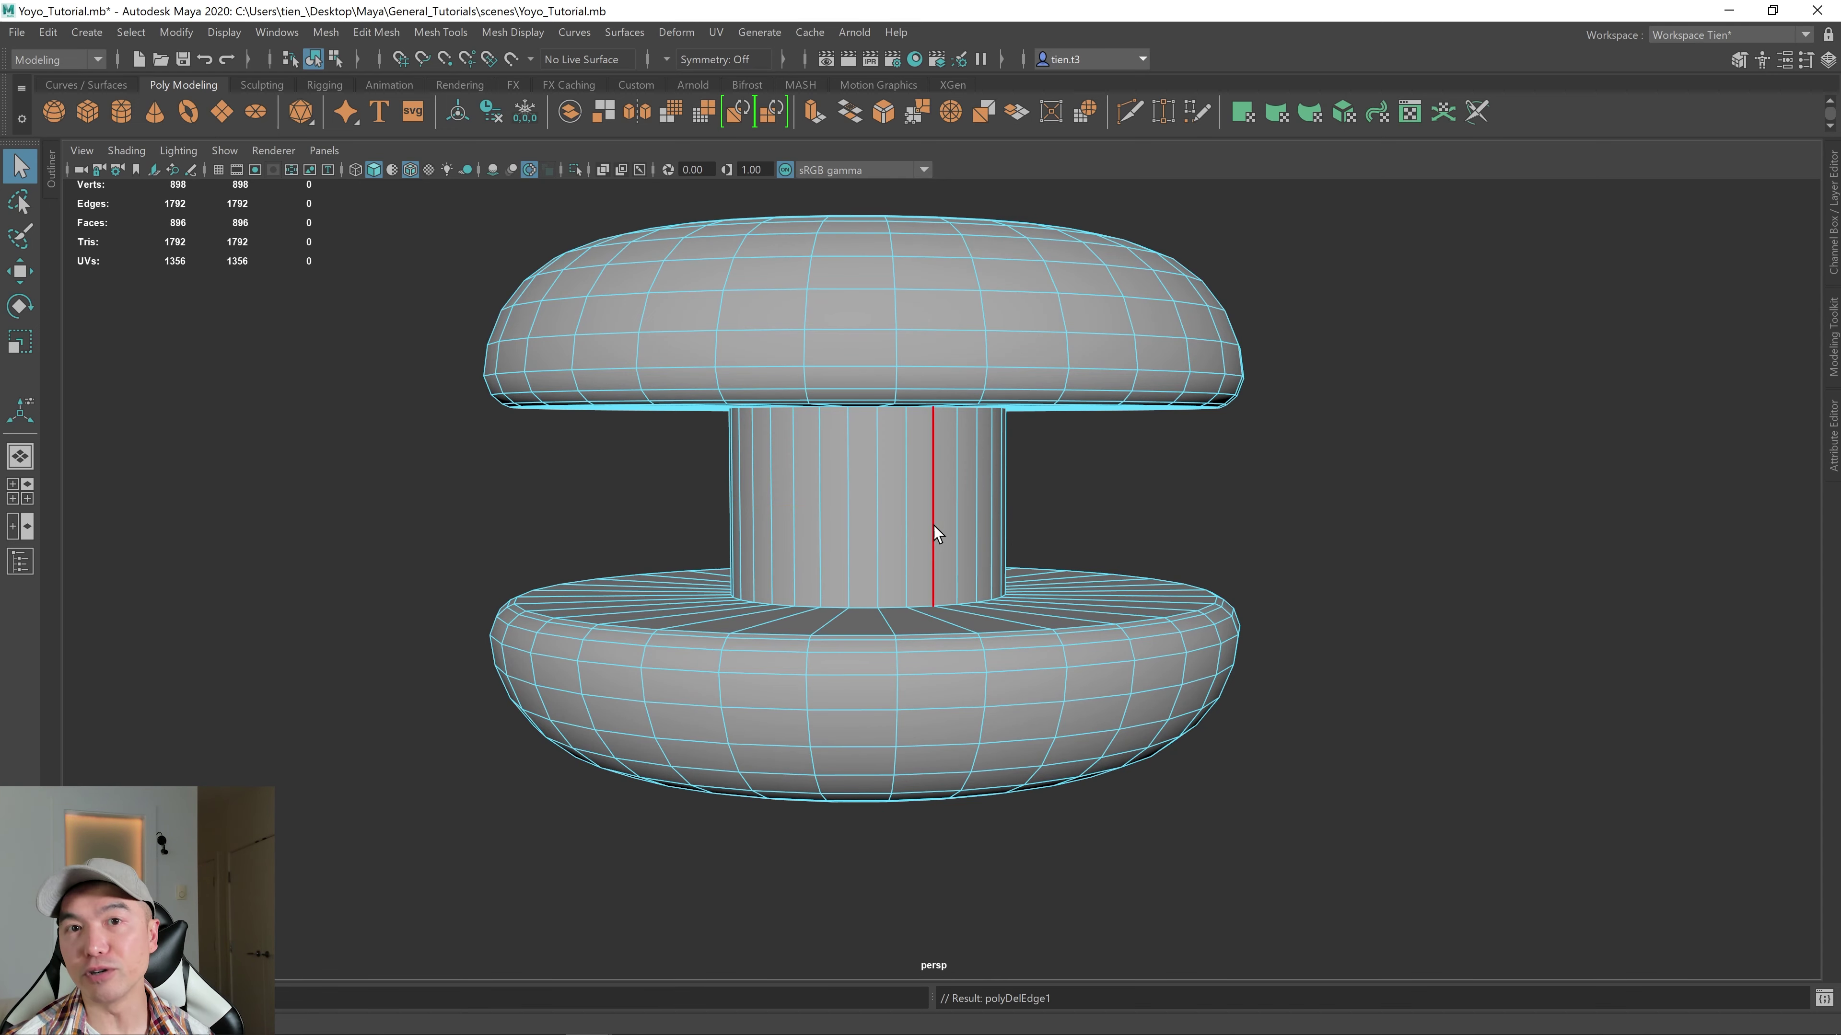
scroll(973, 590, down, 2)
scroll(973, 590, down, 2)
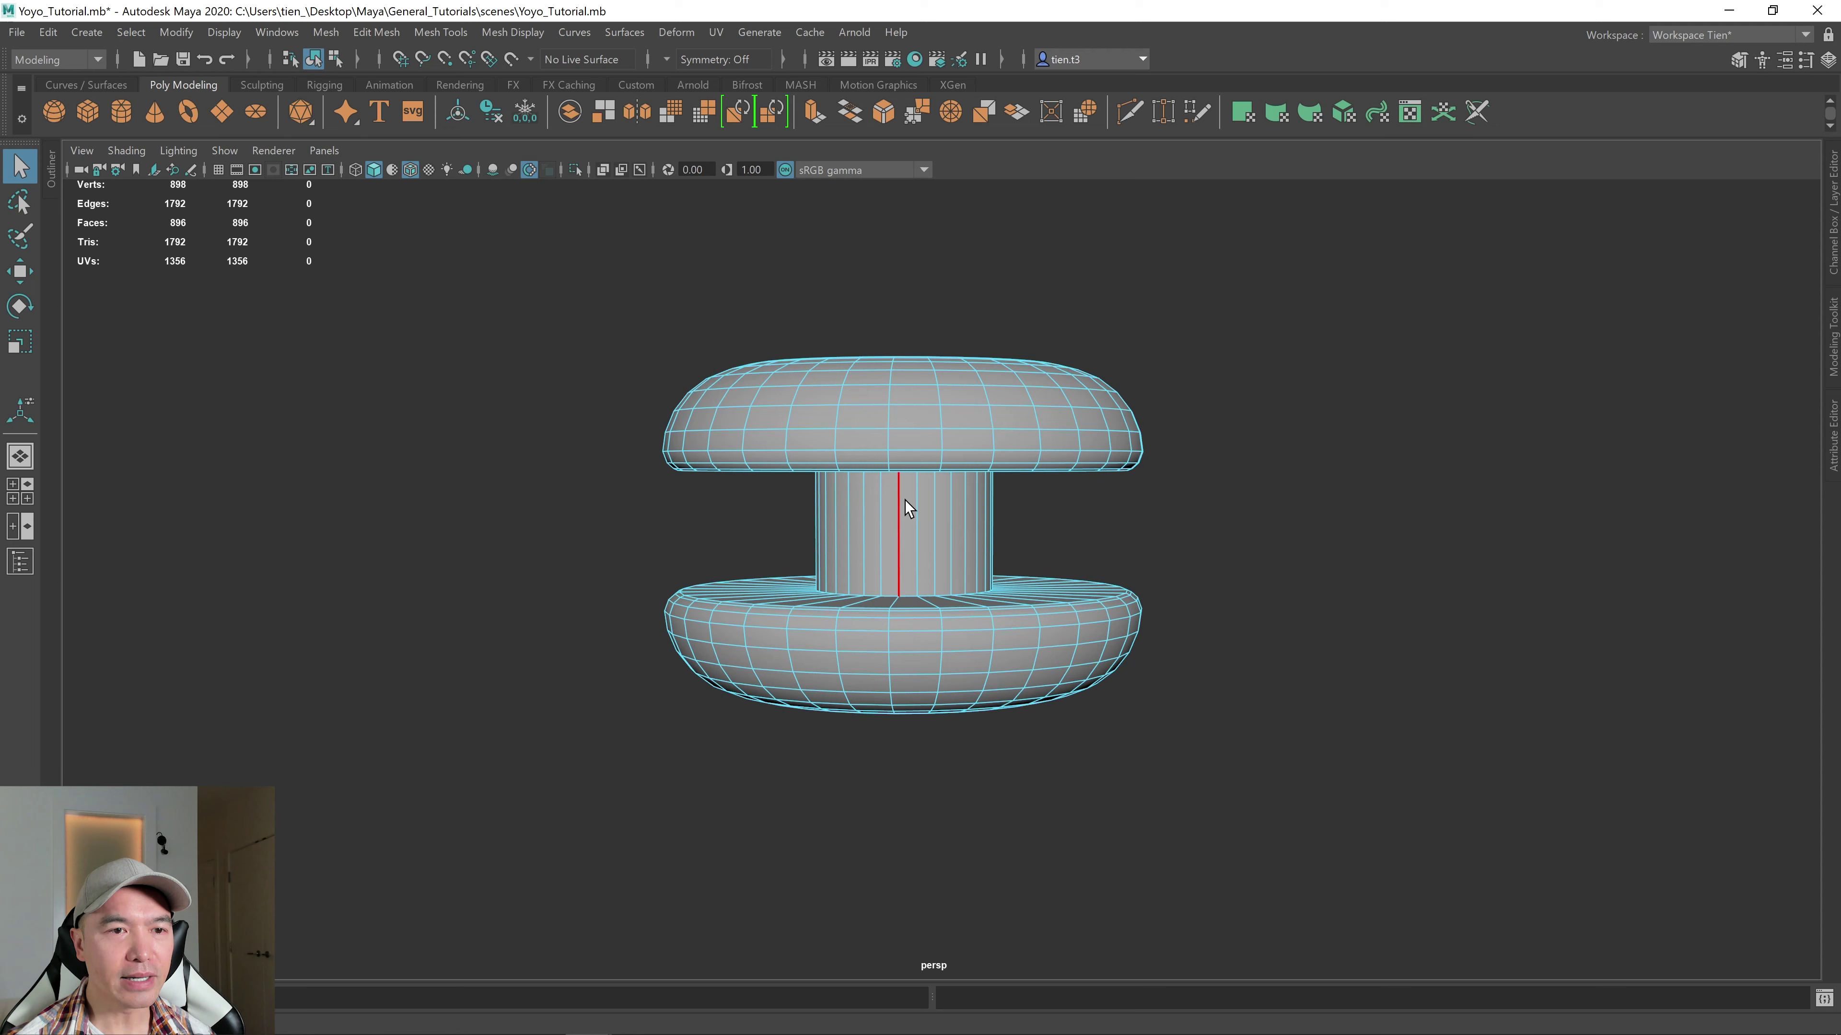
key(F8)
alt+drag(1024, 386, 963, 440)
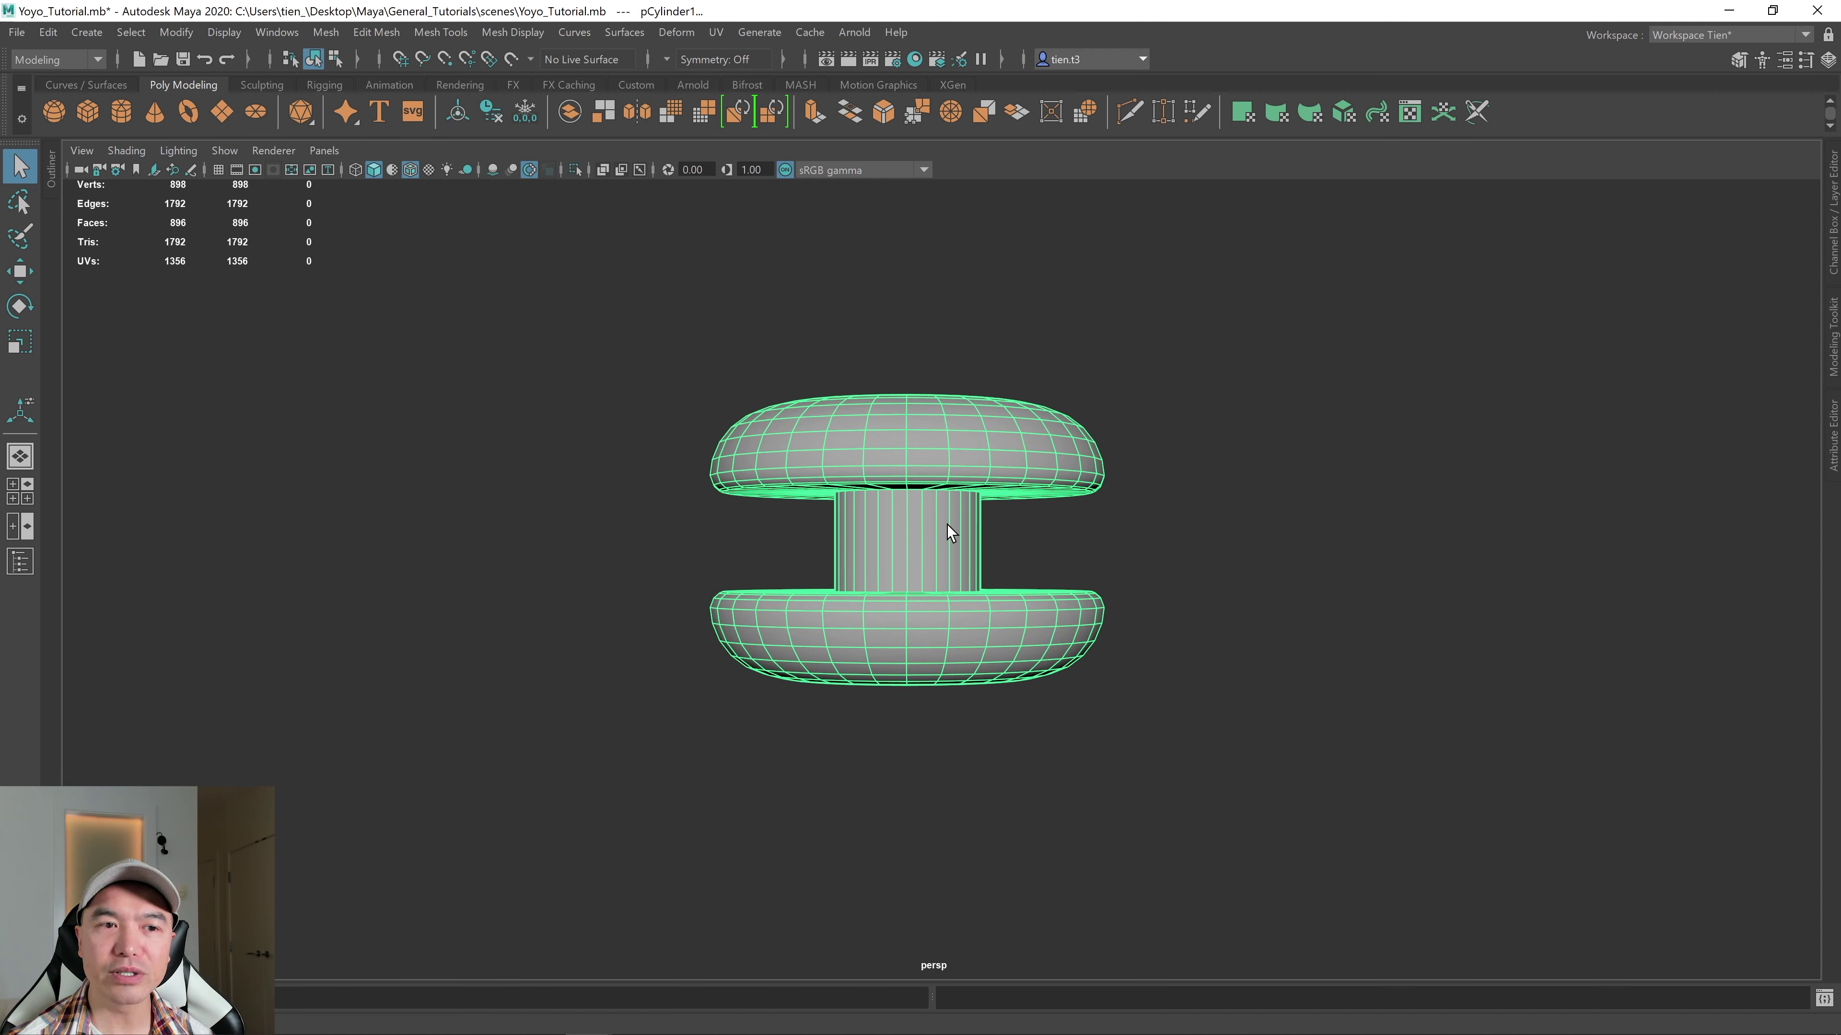
- Try squashing the yo-yo vertically with the scale tool, then undo it
key(r)
alt+drag(923, 497, 928, 522)
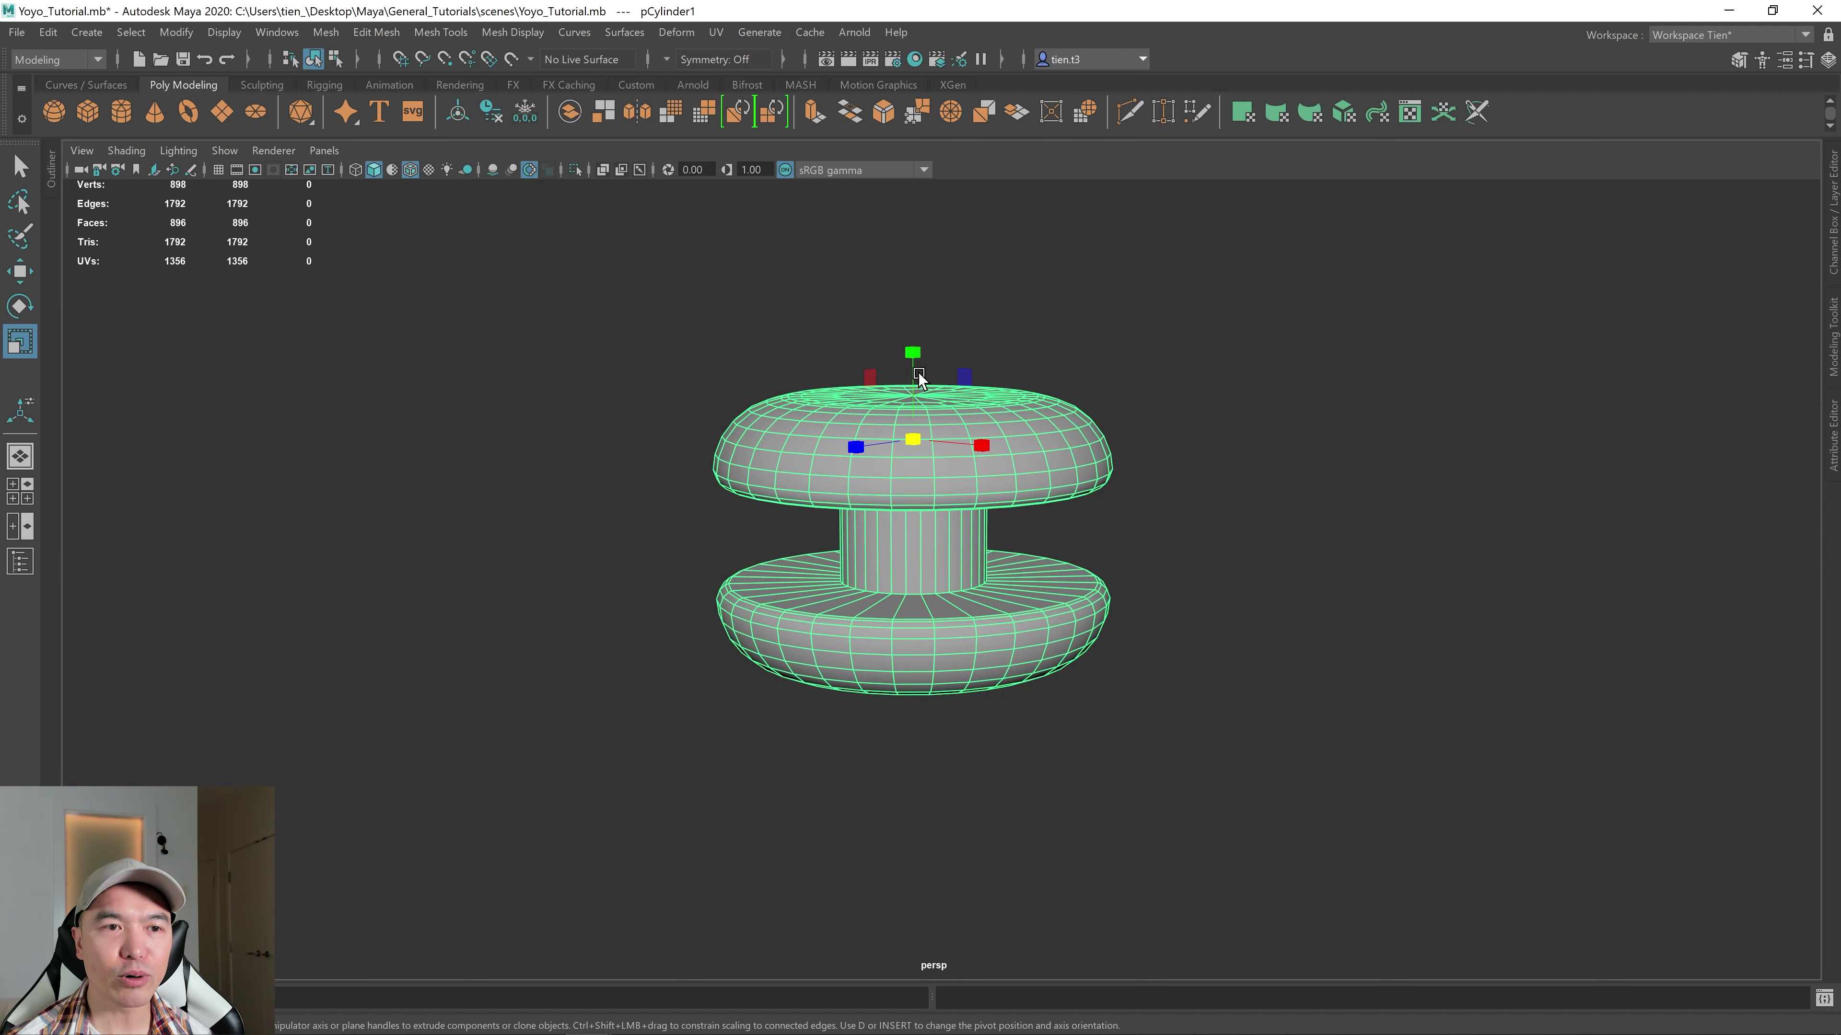
drag(914, 353, 939, 435)
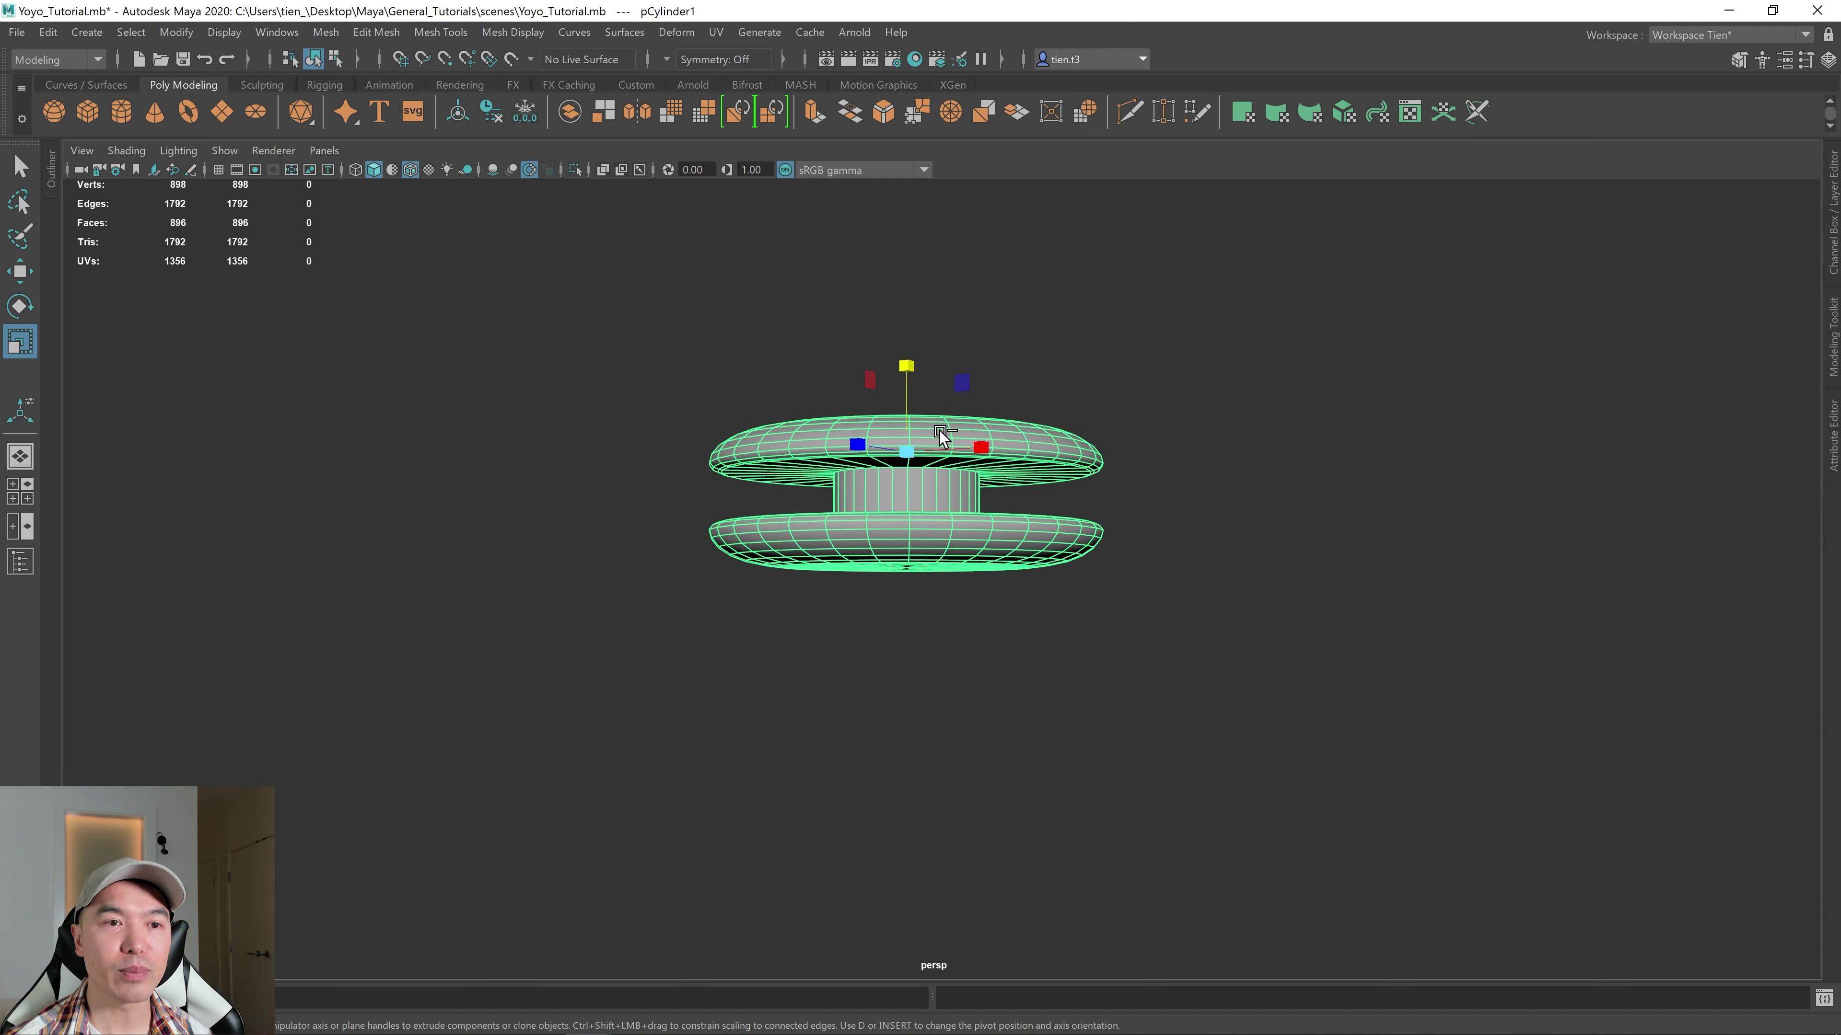
key(ctrl+z)
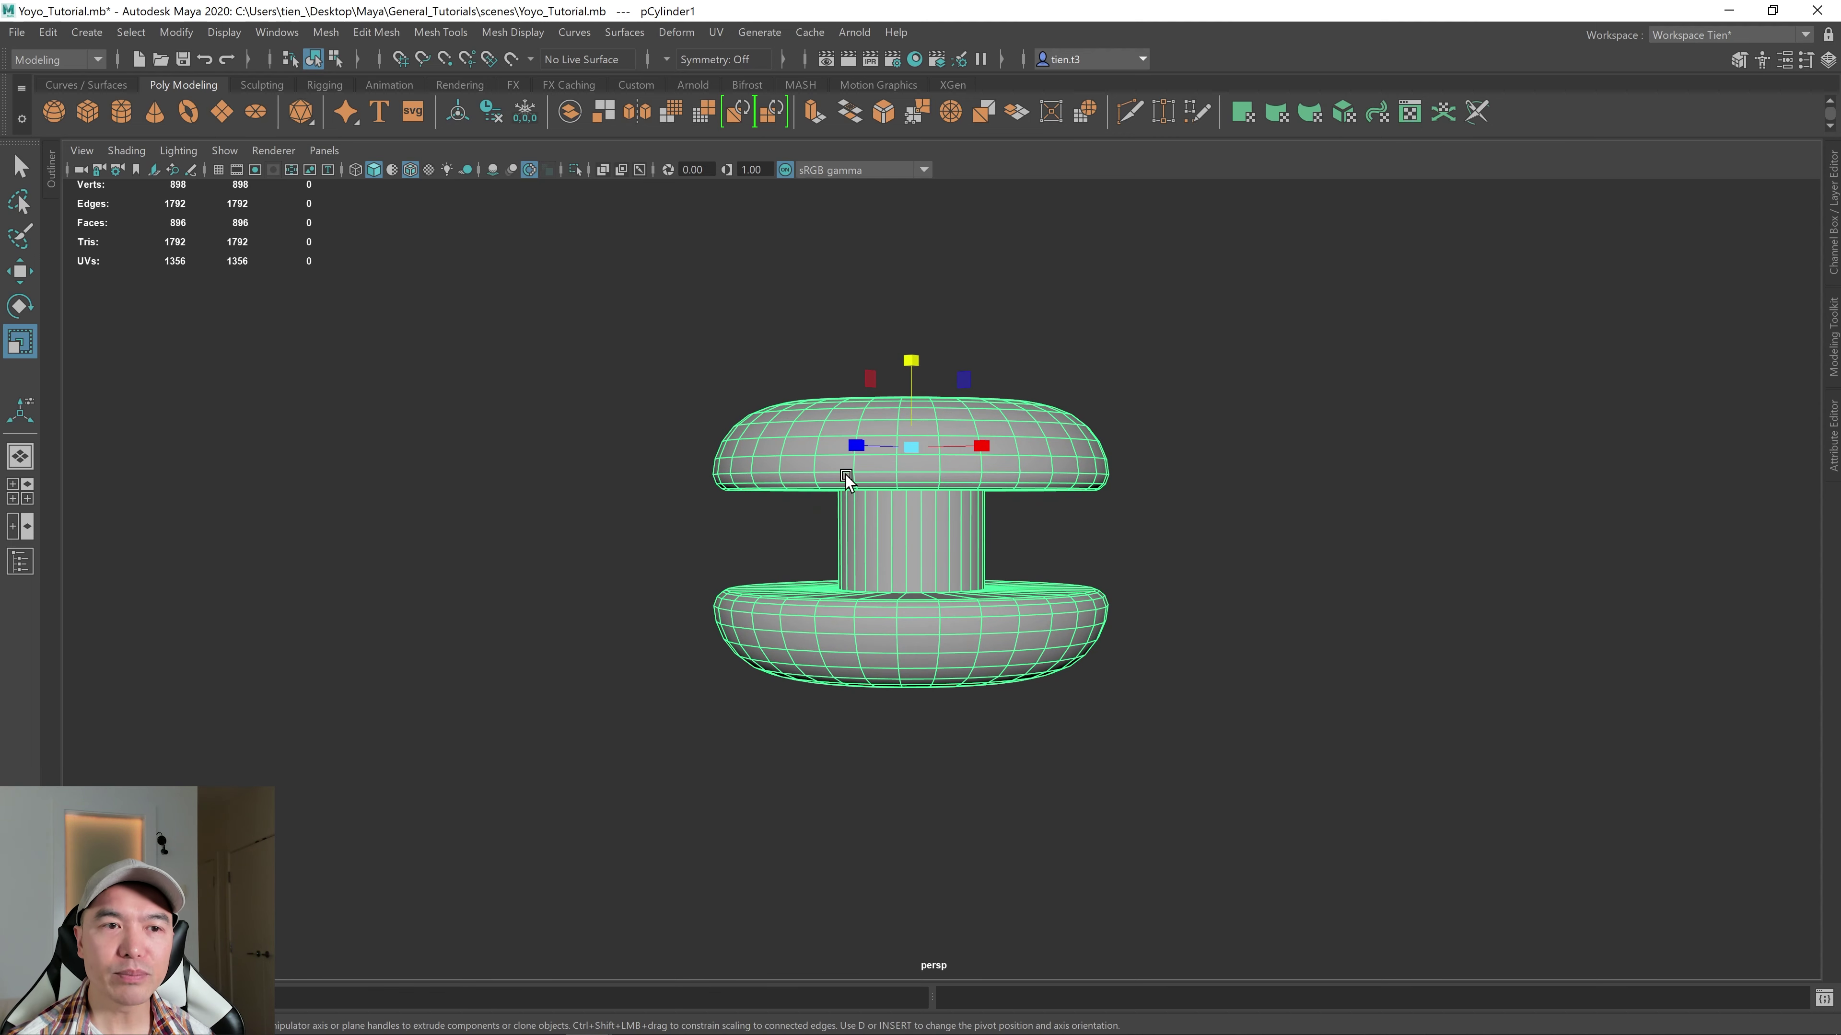
- Select the top half's vertices and move them down until they nearly touch the bottom half
right_drag(1054, 419, 762, 435)
drag(420, 288, 1237, 547)
key(w)
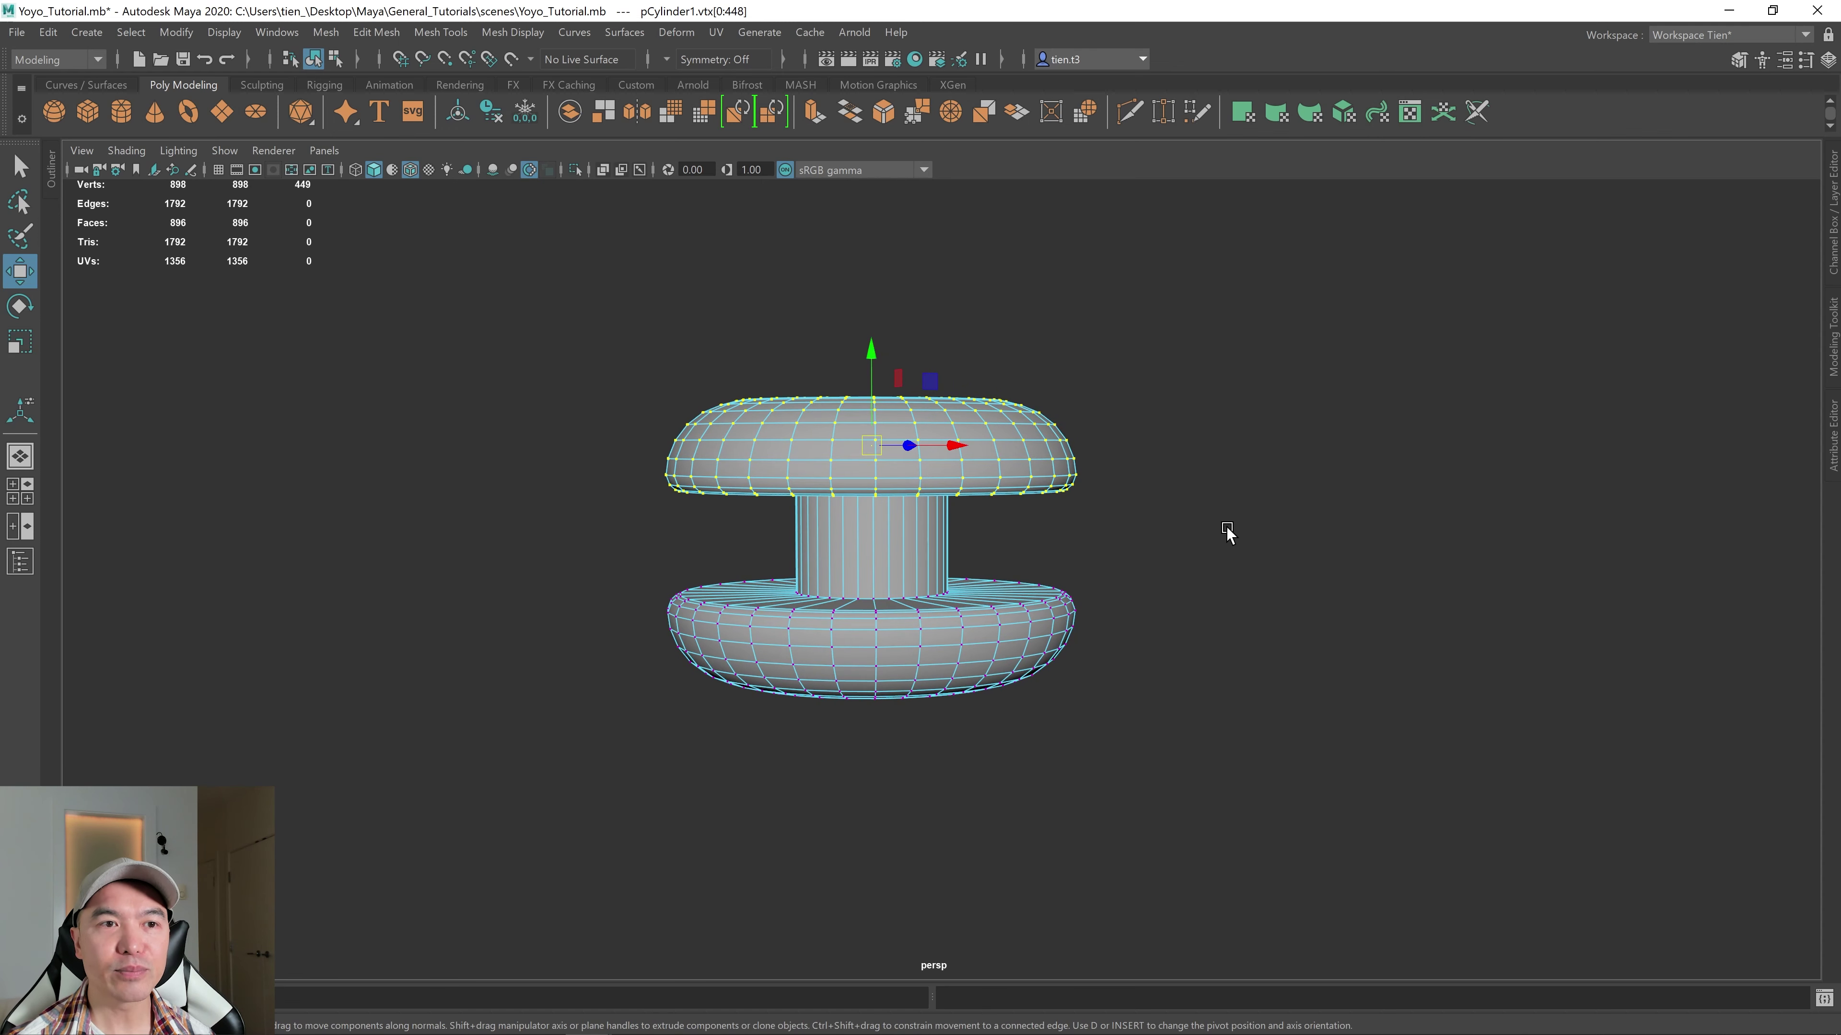
drag(871, 354, 872, 440)
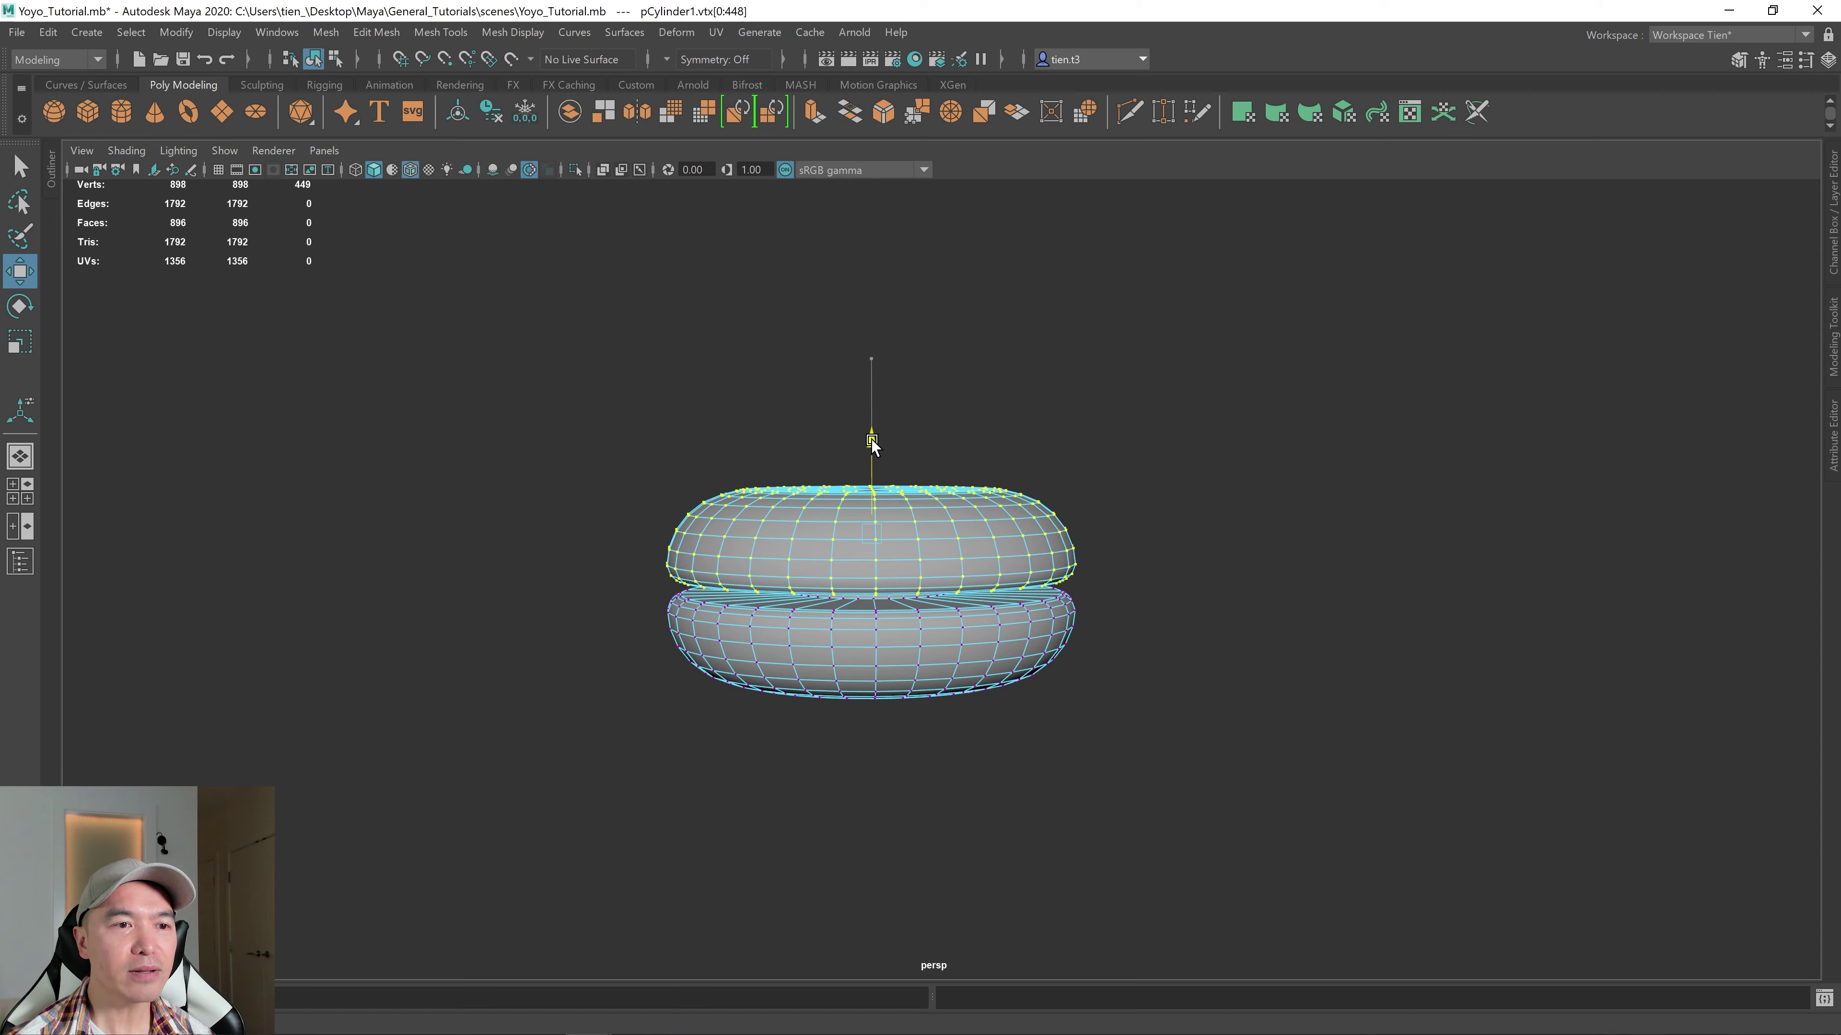
scroll(897, 479, up, 5)
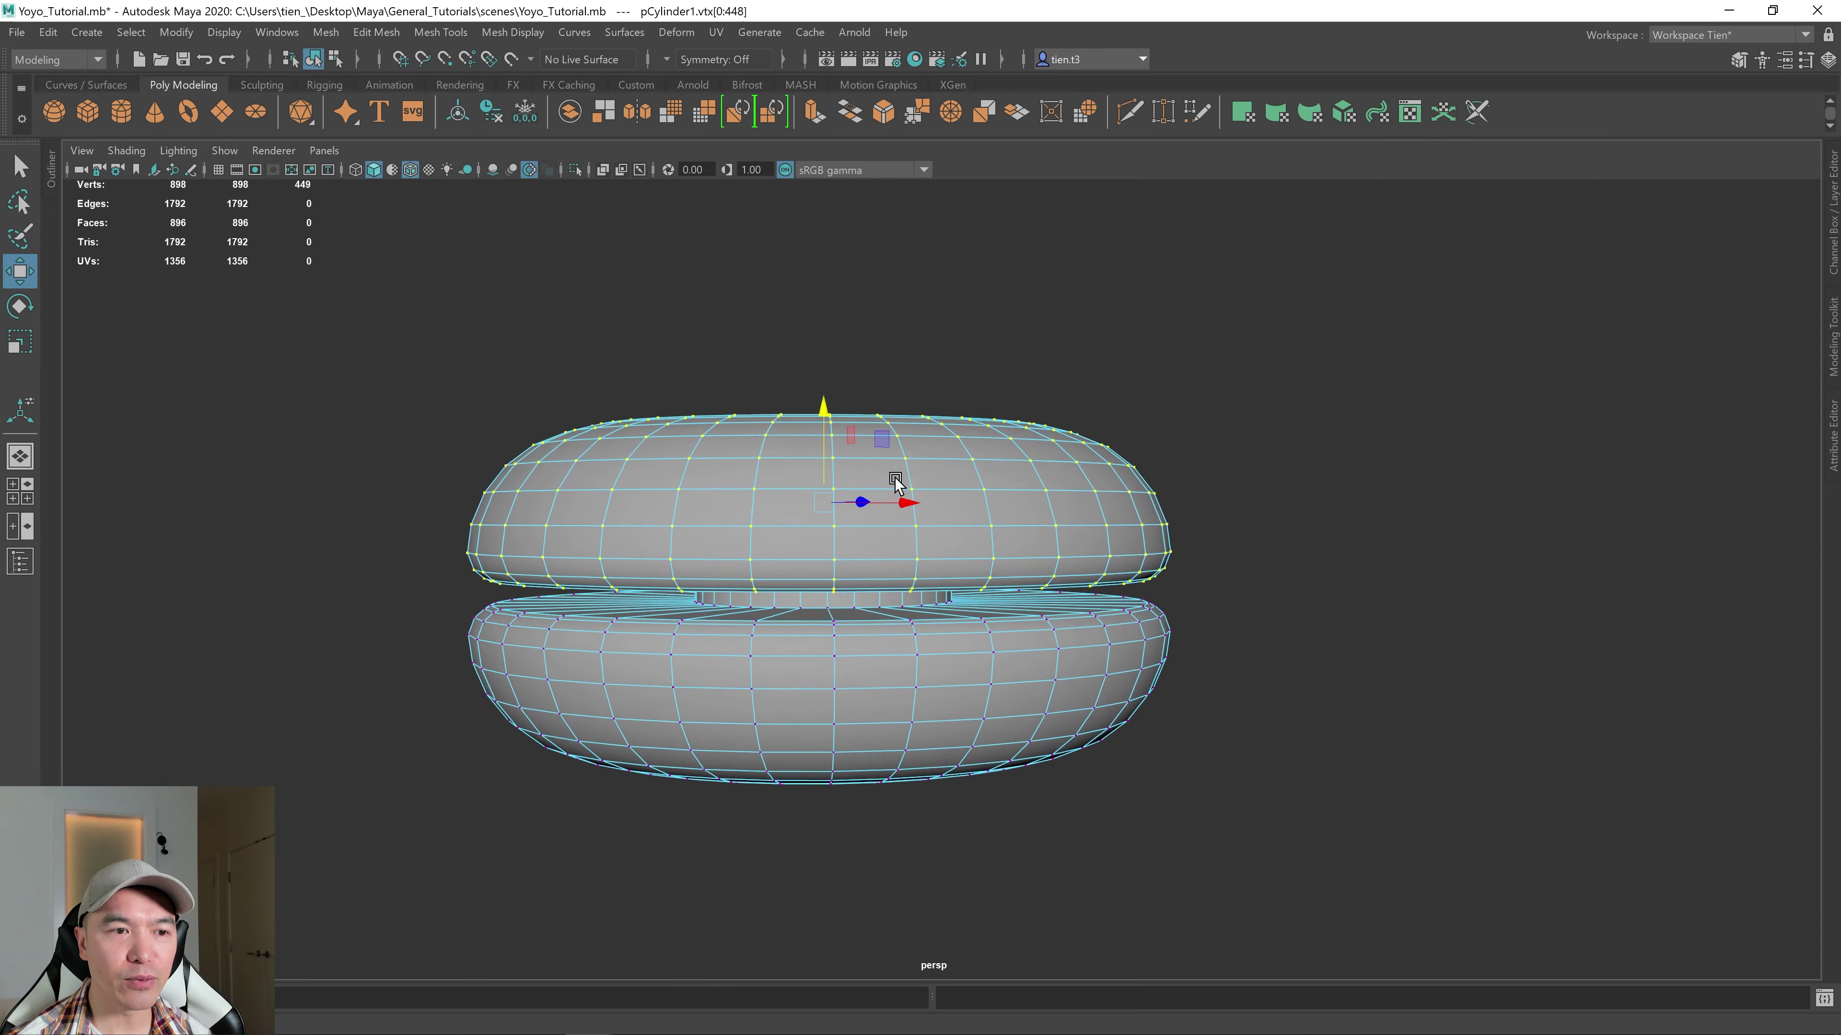
scroll(1109, 551, down, 5)
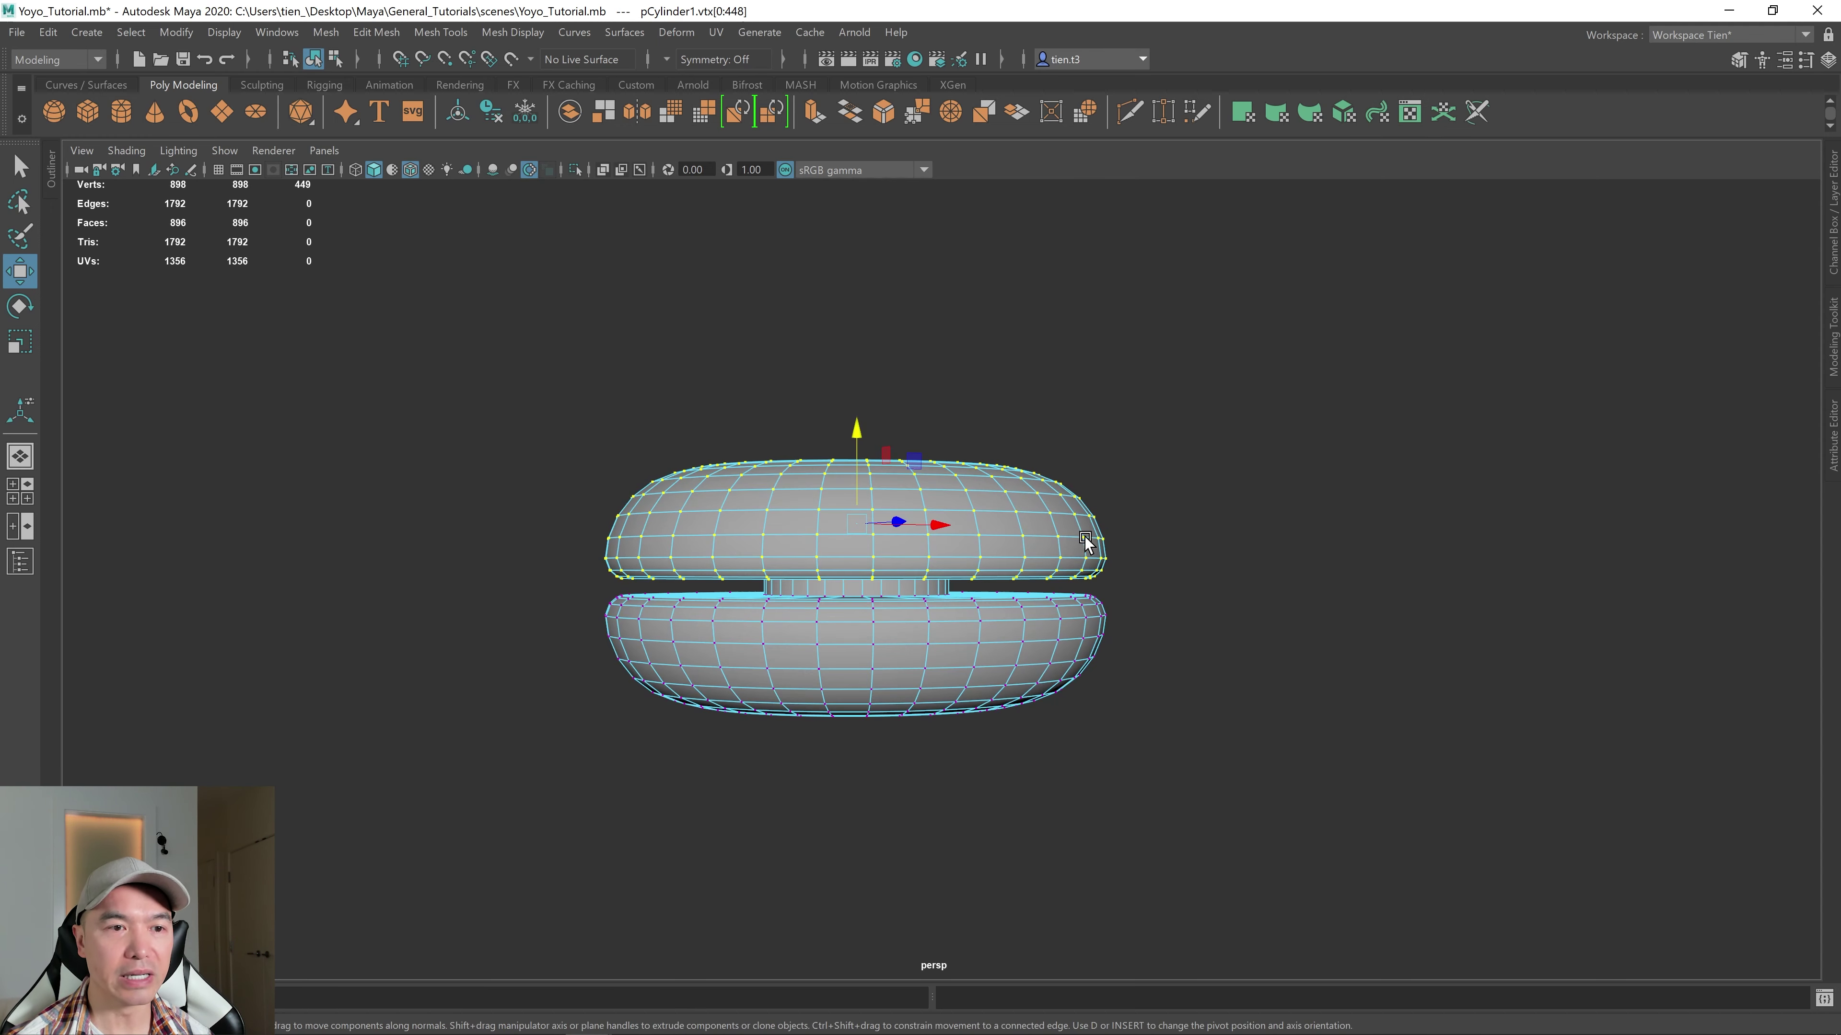
alt+drag(1053, 558, 1048, 515)
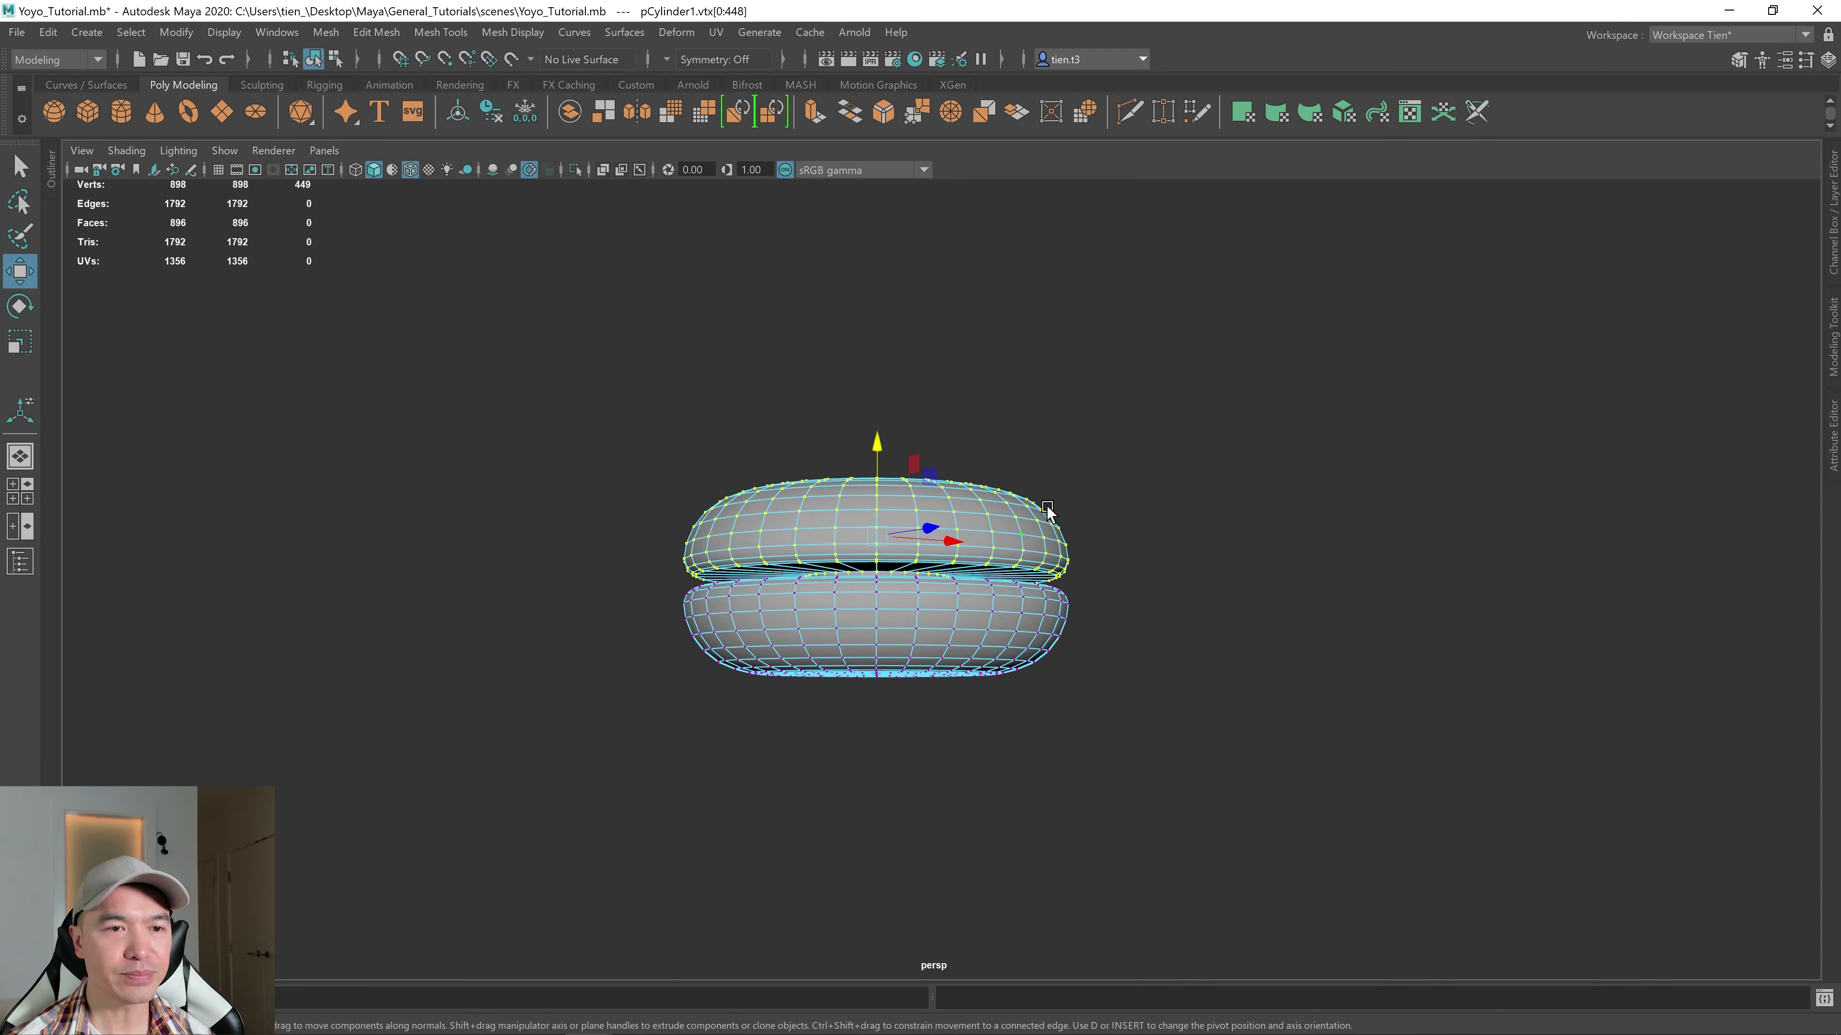
- Return to Object Mode, show the grid, and set up a maximised, shaded side view
key(q)
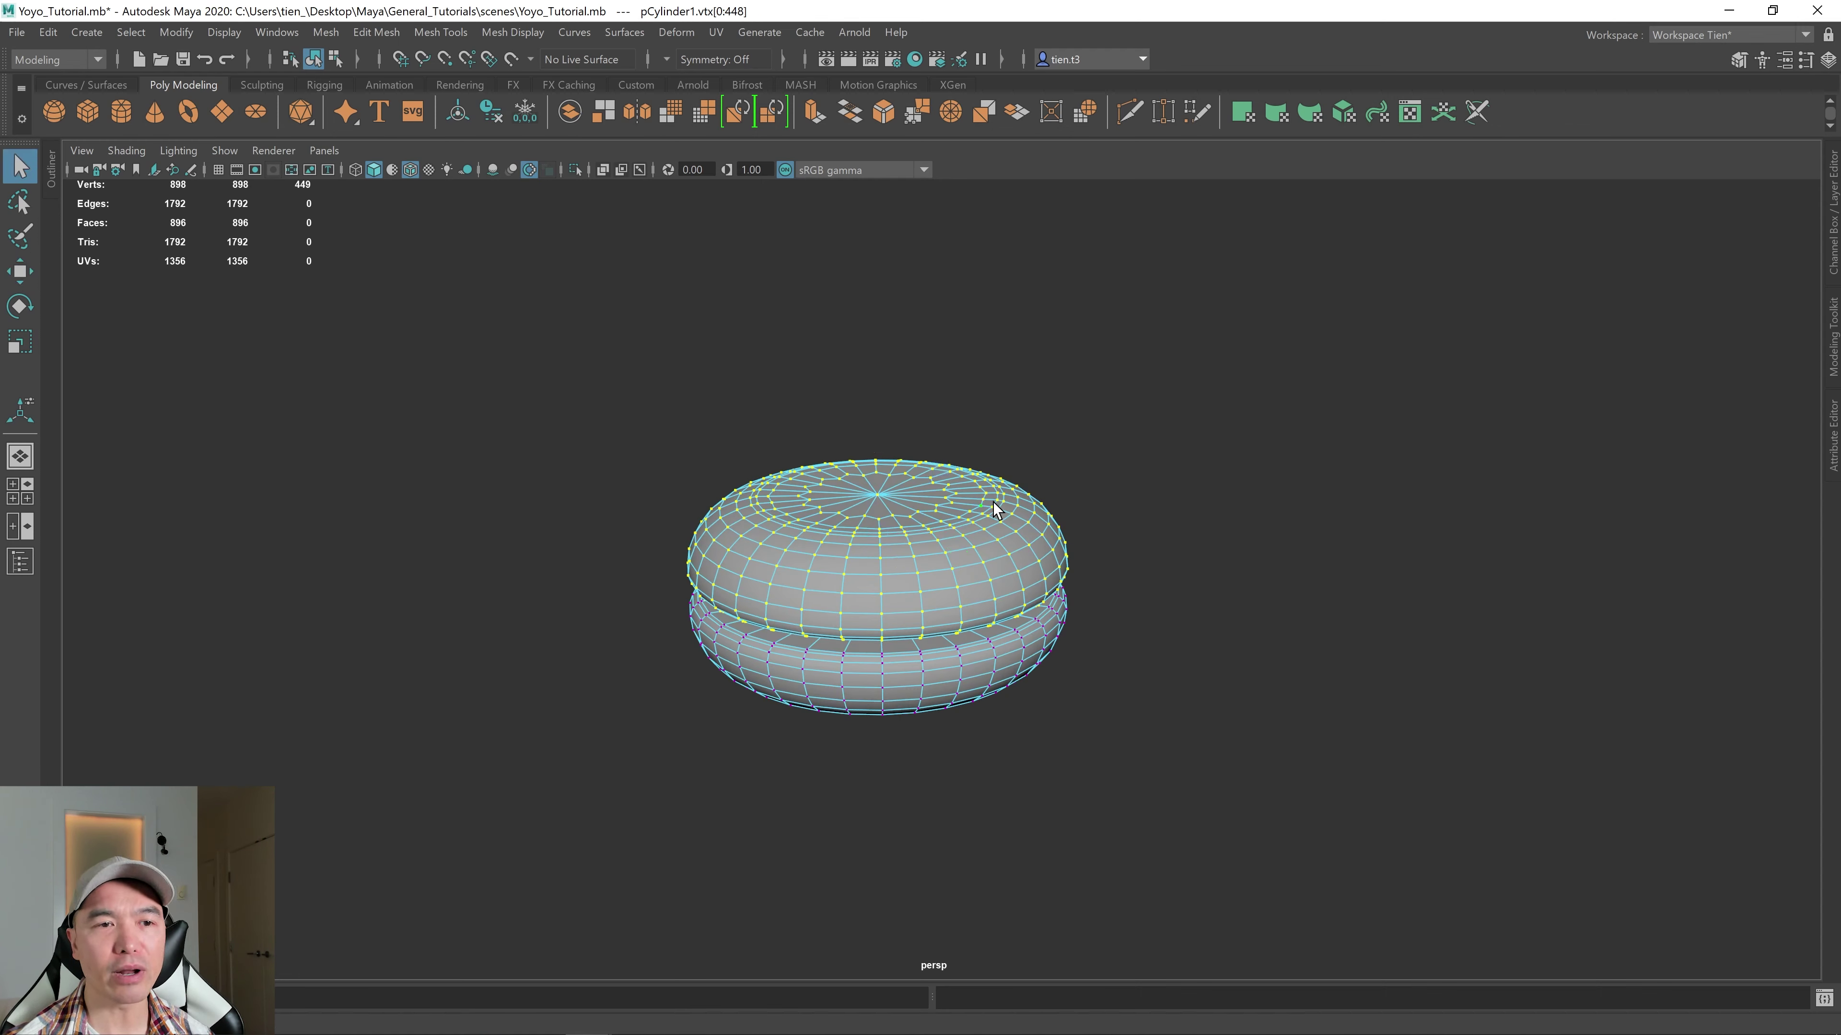
right_click(922, 484)
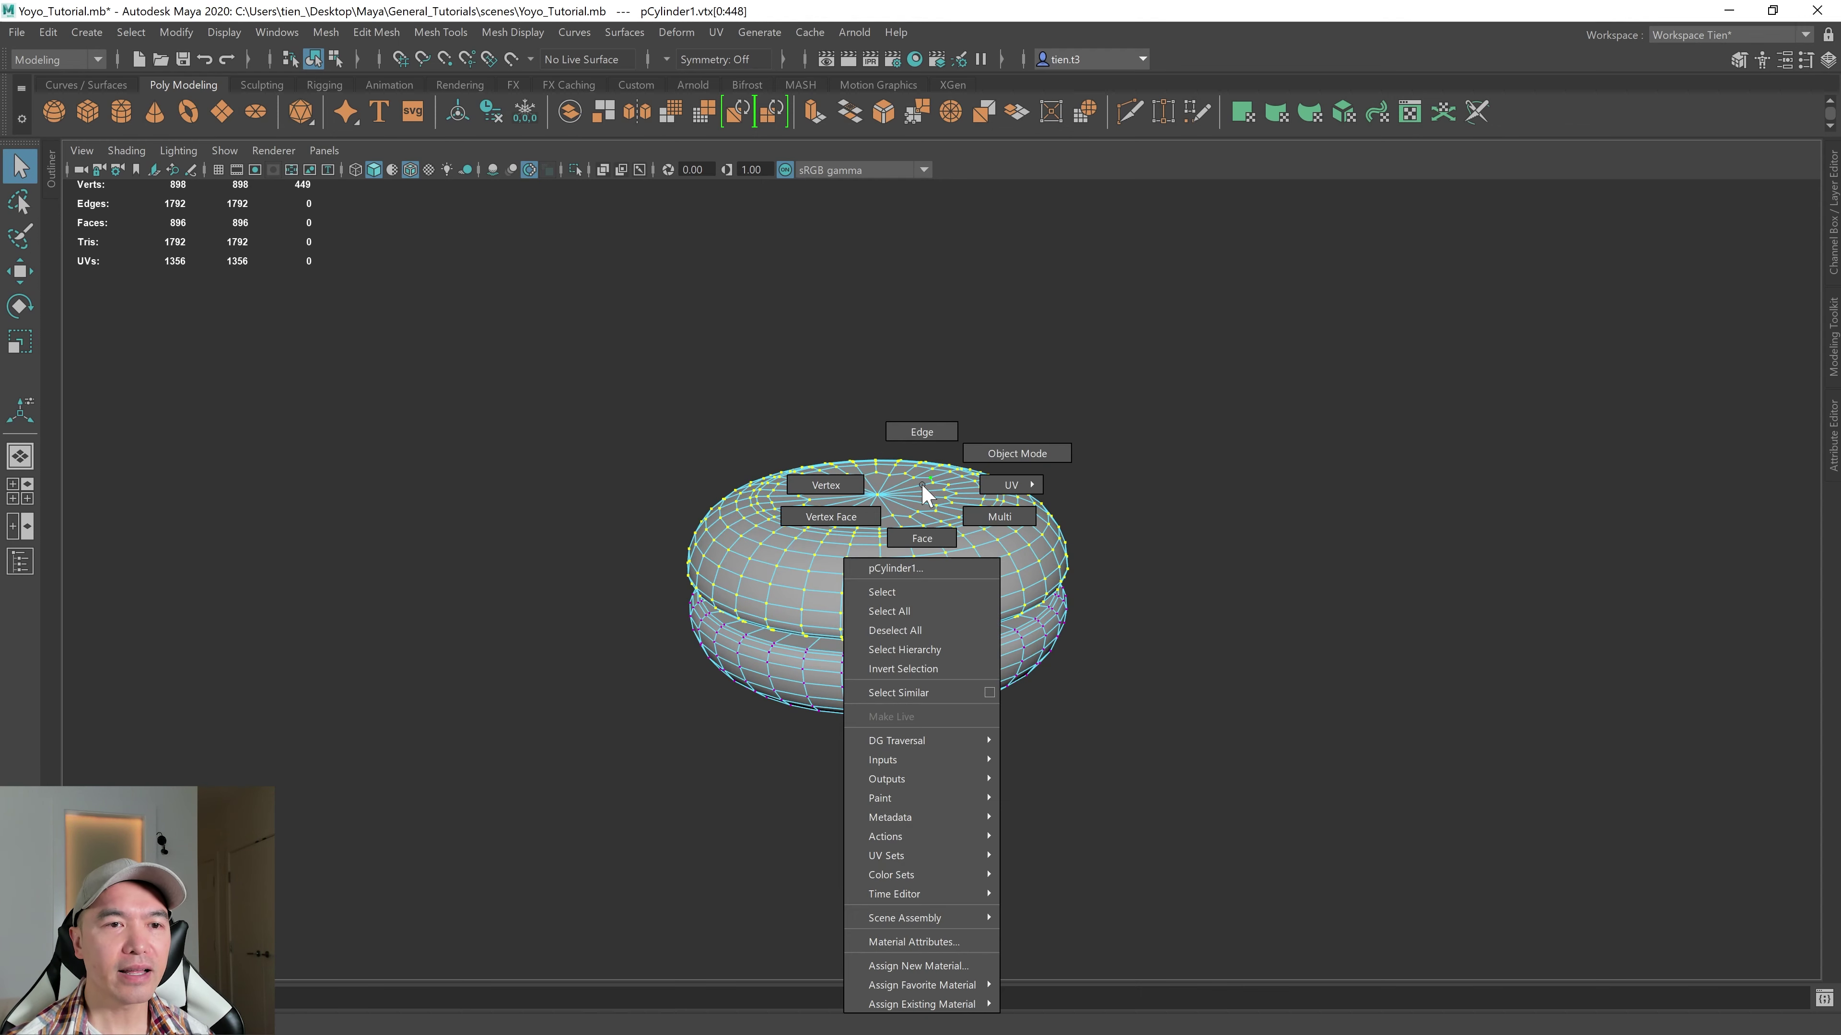
right_drag(1041, 415, 1040, 414)
alt+drag(1040, 414, 998, 476)
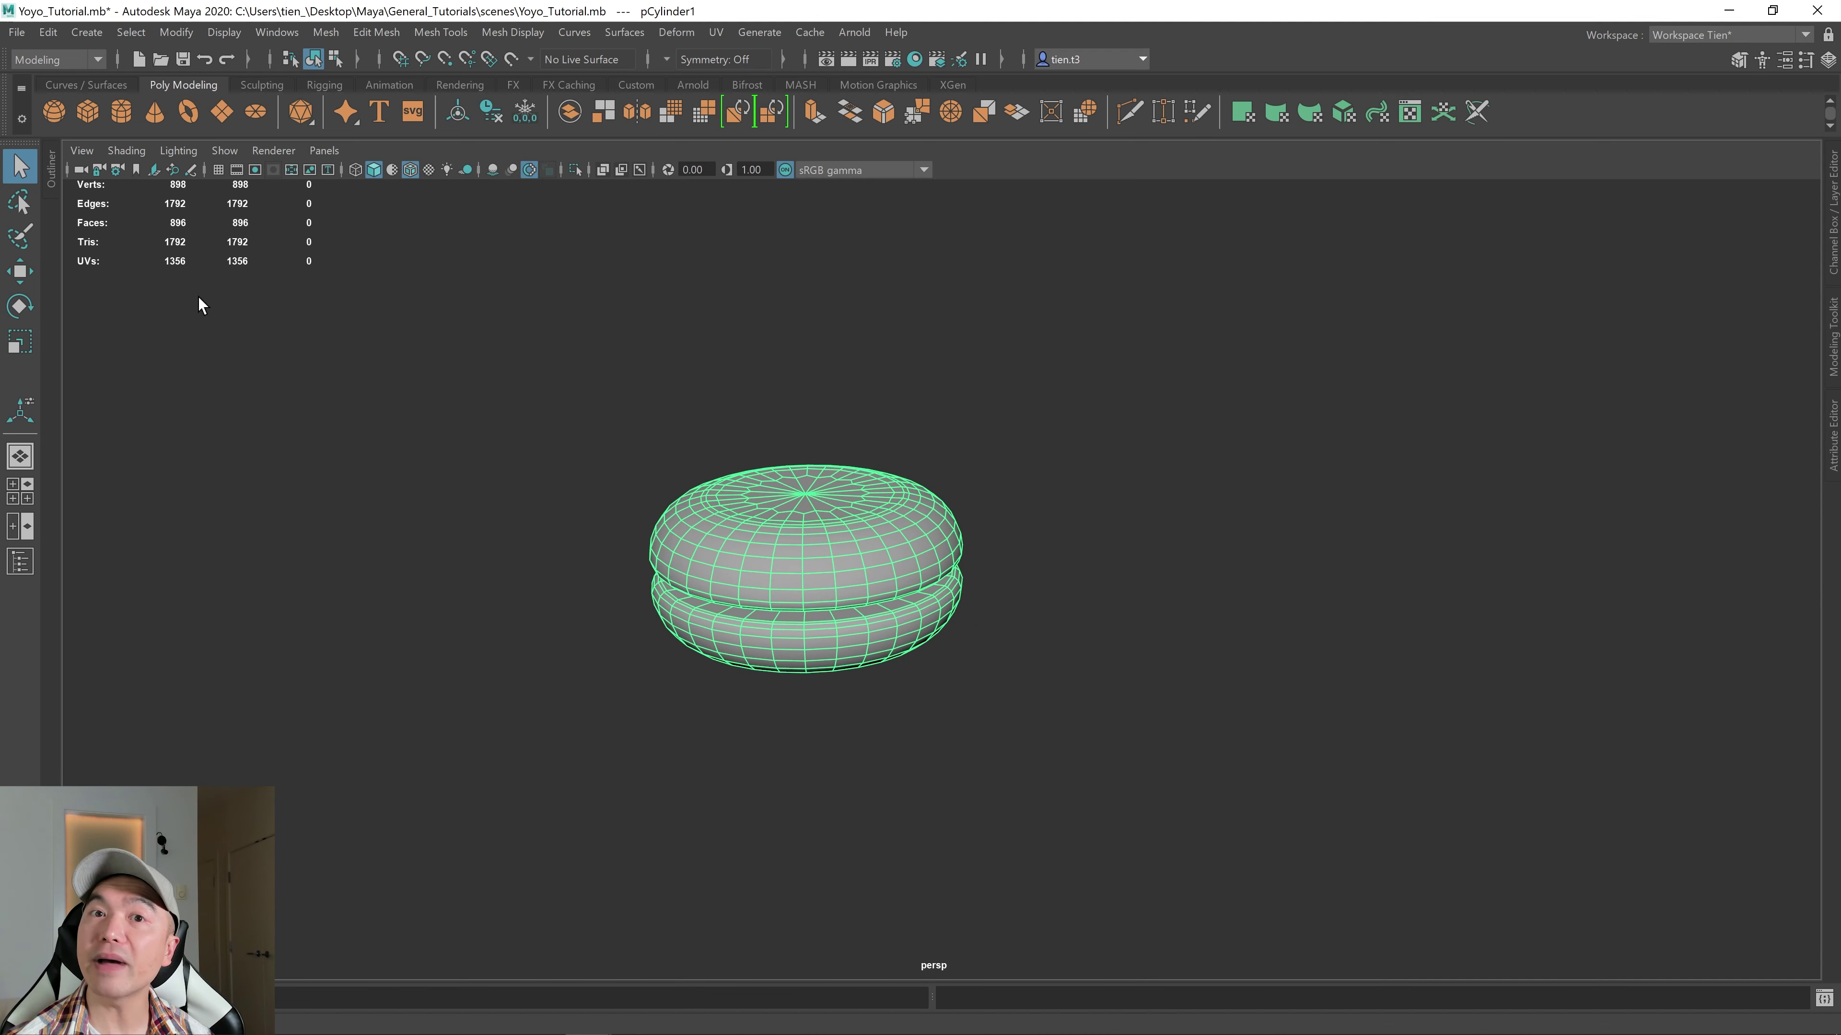
click(218, 169)
mouse_move(773, 580)
alt+mouse_down()
mouse_move(725, 613)
mouse_move(776, 602)
mouse_move(752, 586)
alt+mouse_up()
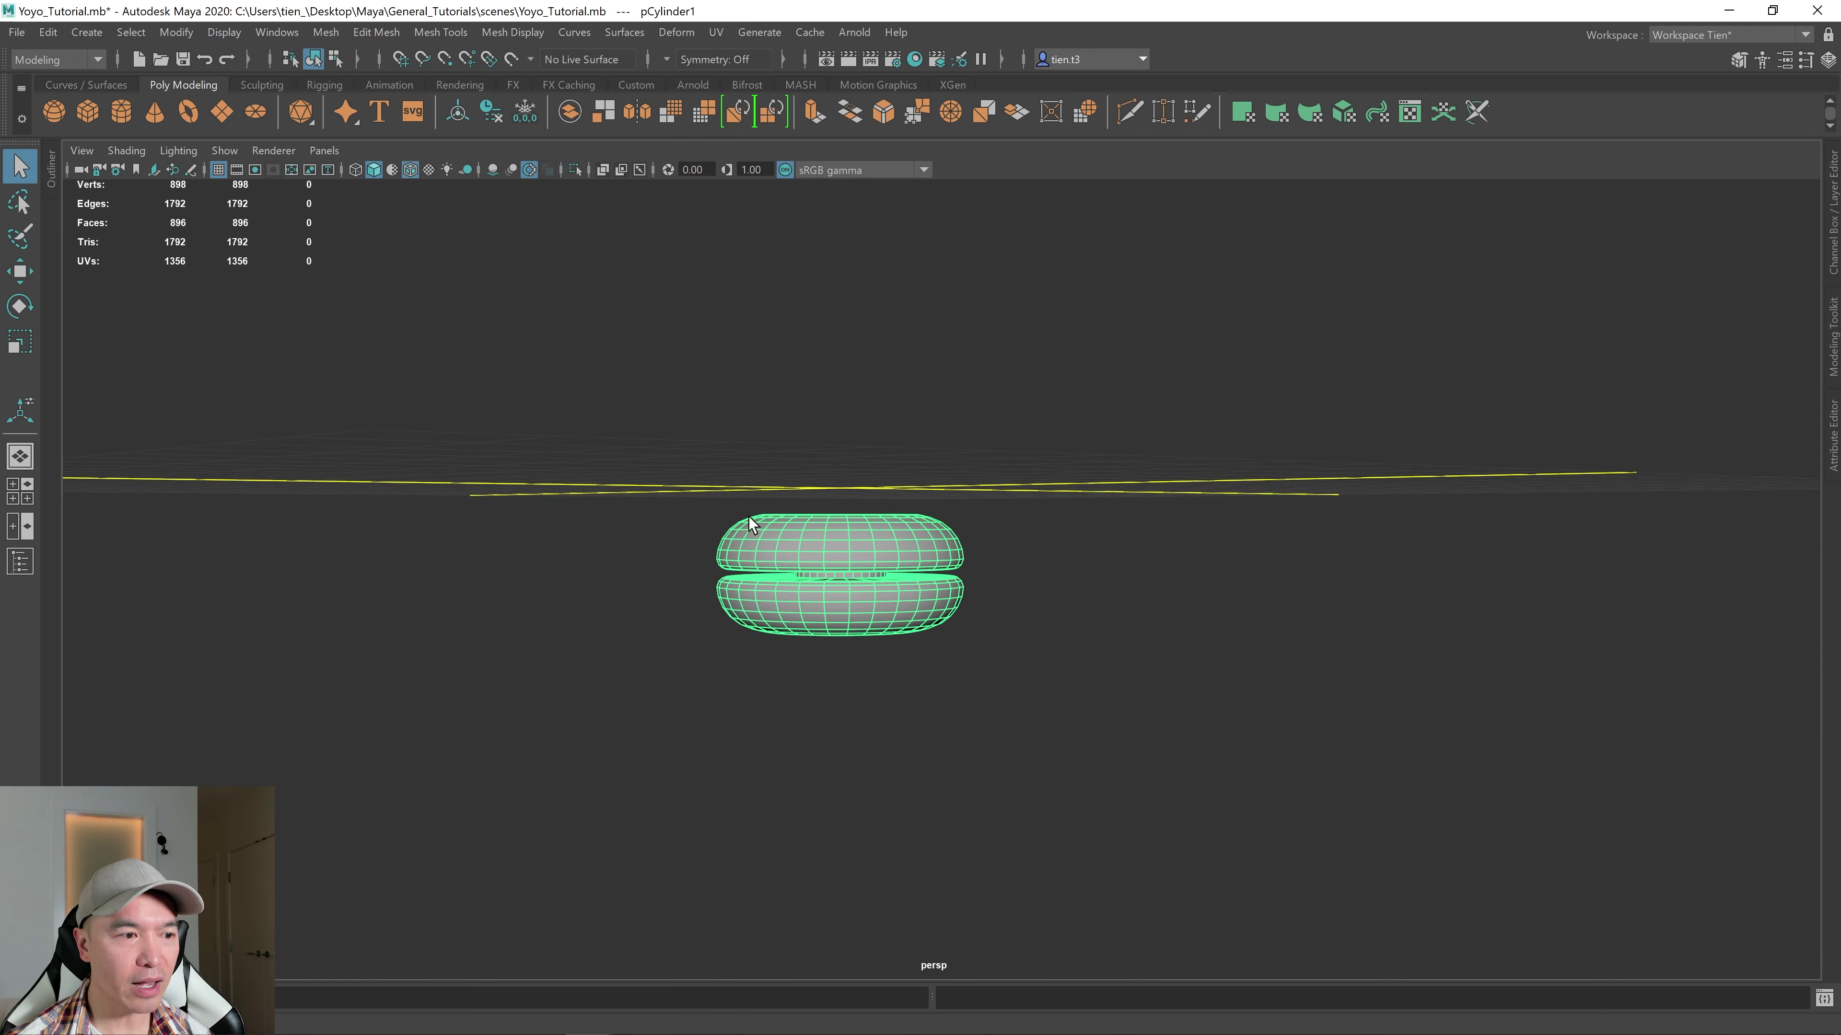
alt+drag(751, 524, 893, 593)
key(w)
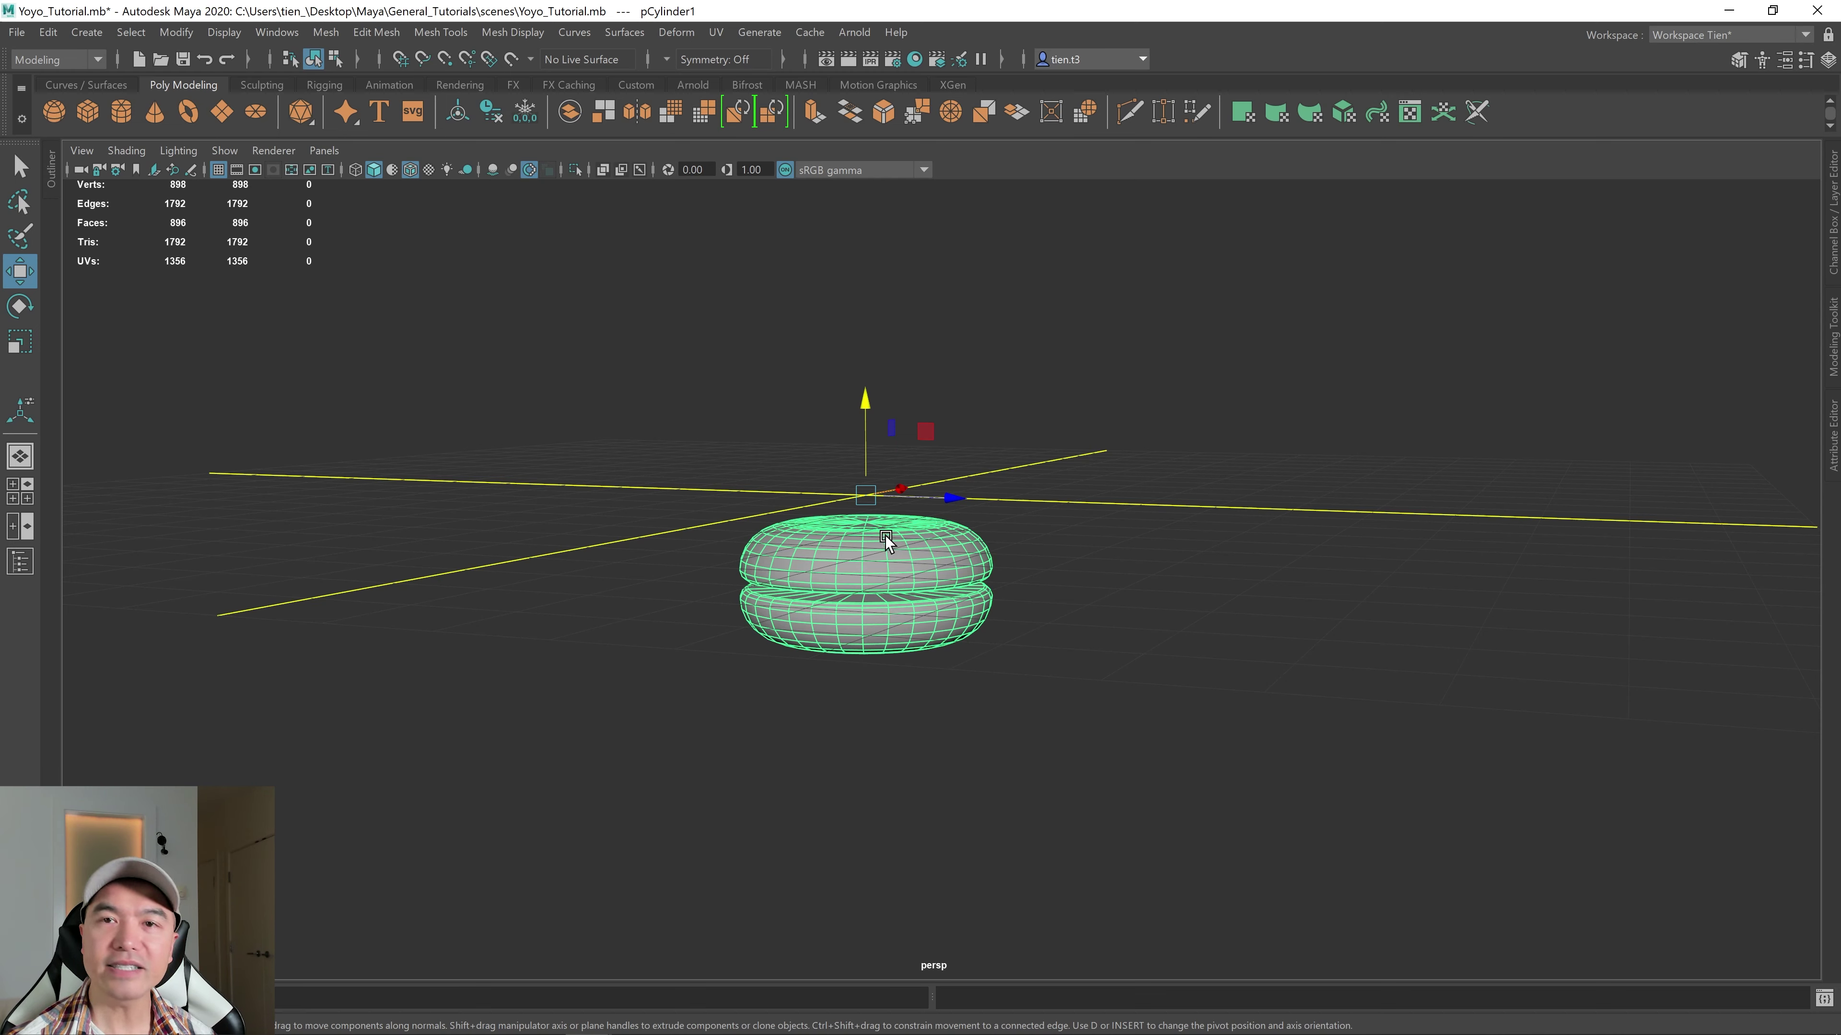
key(space)
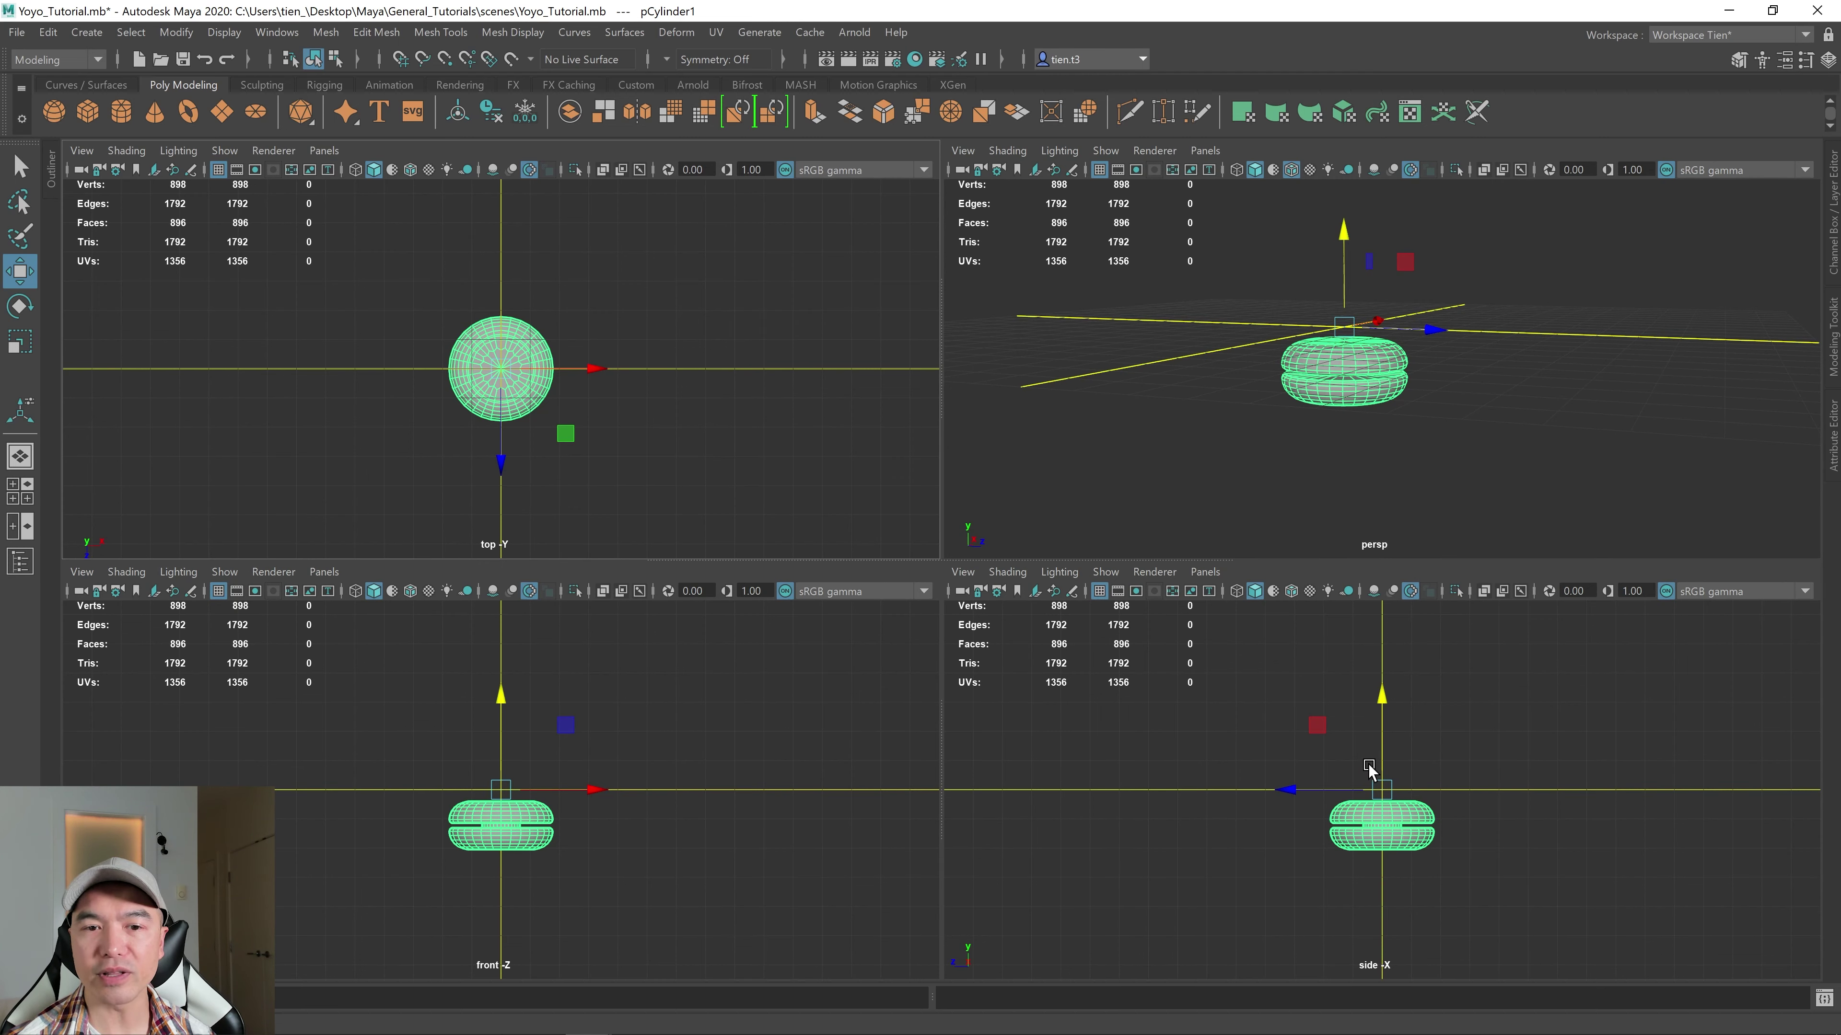
key(space)
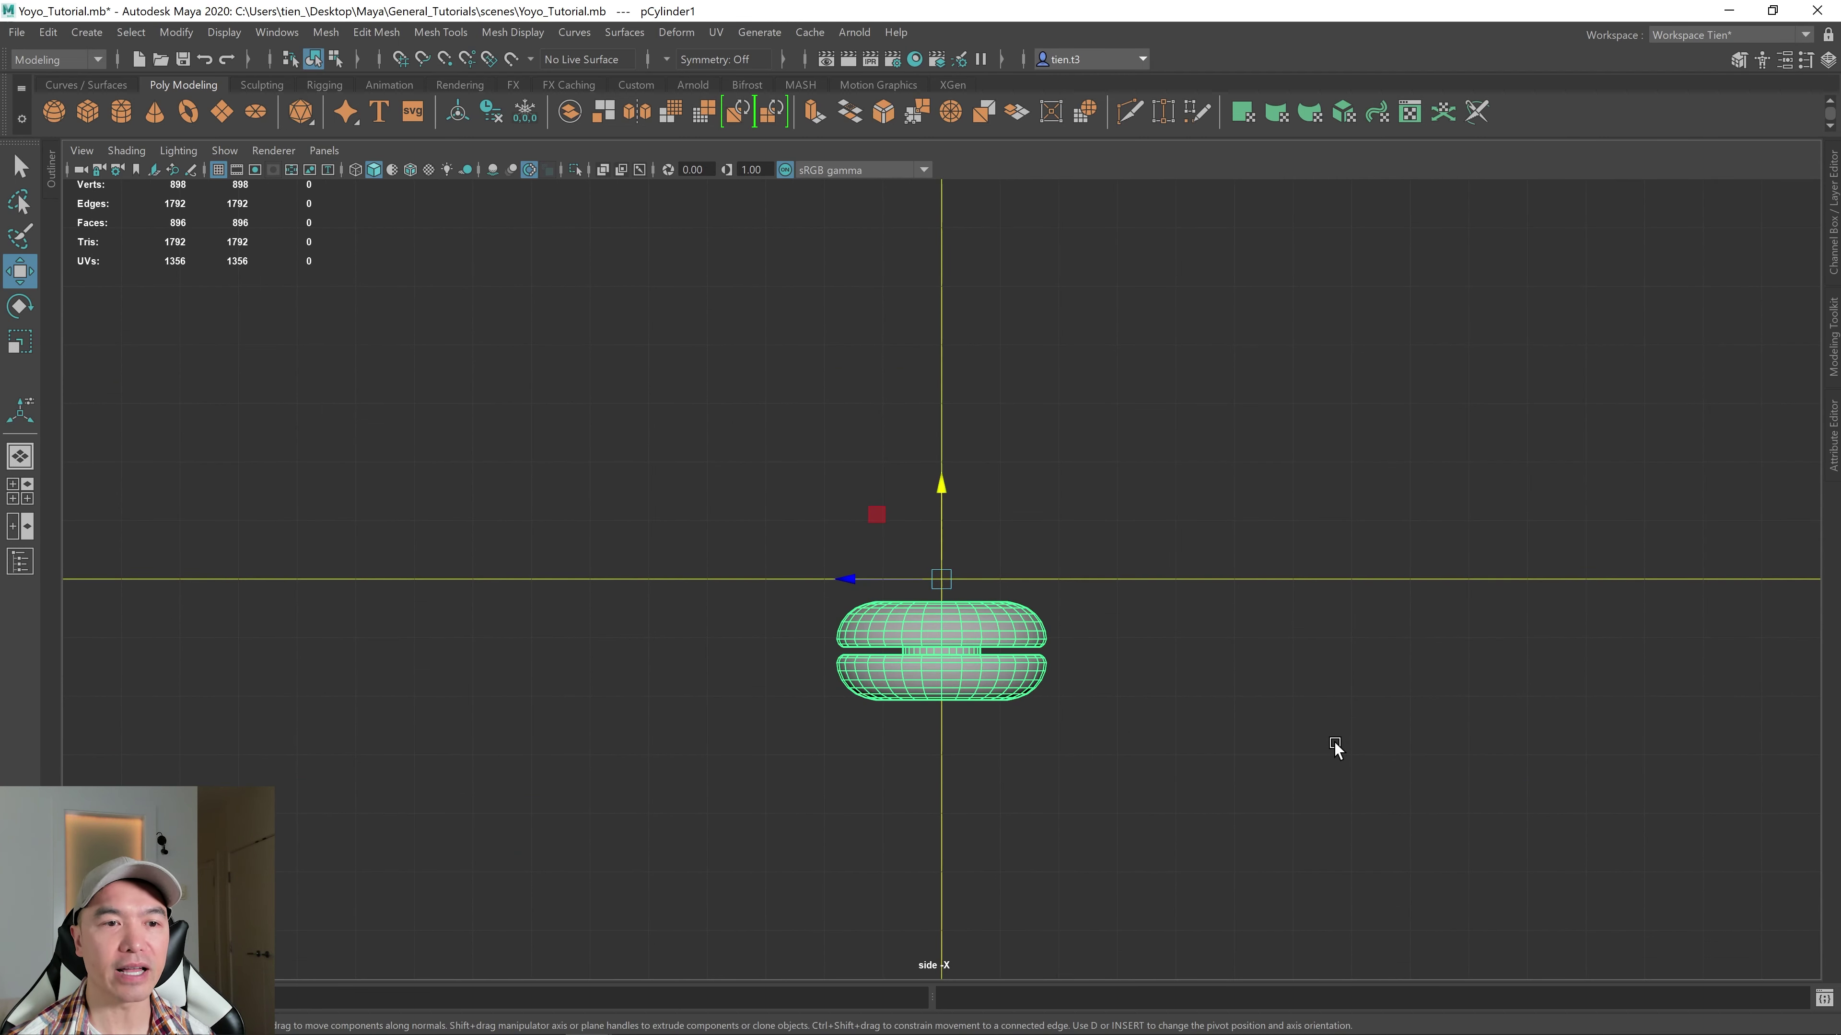
key(5)
scroll(1335, 747, up, 4)
alt+middle_drag(1344, 781, 1209, 678)
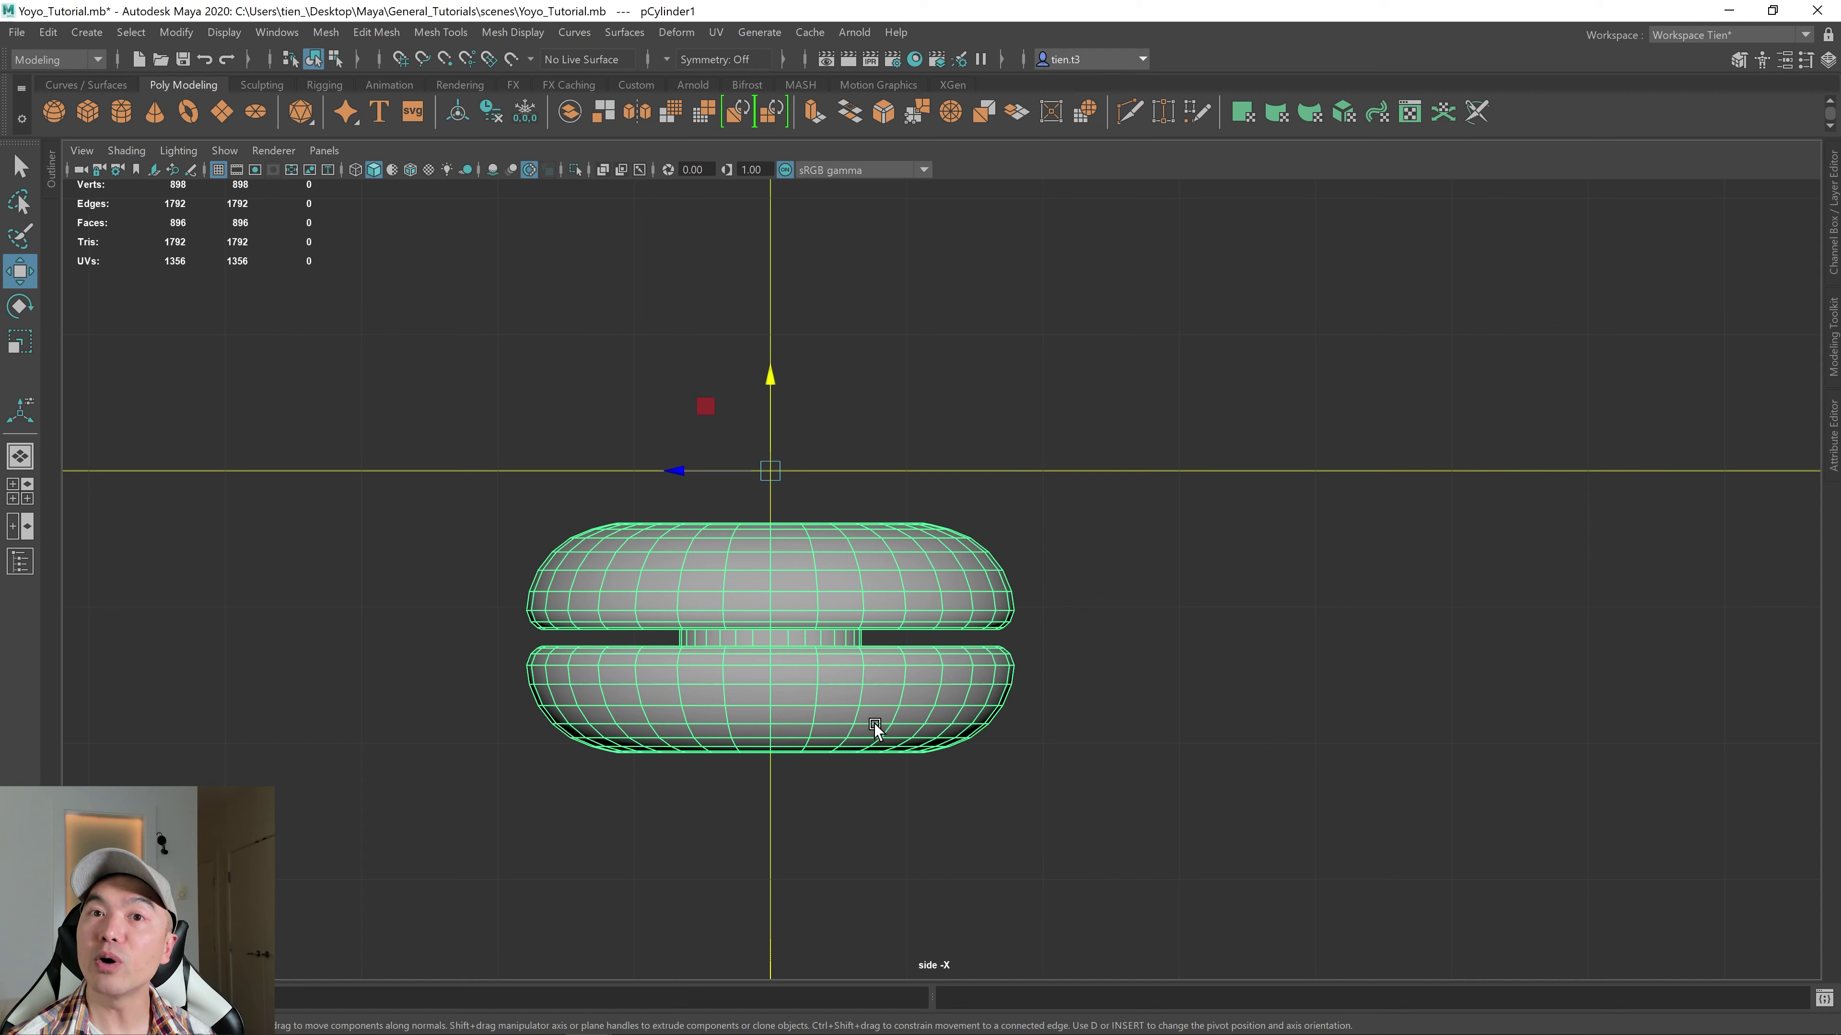
- Snap the pivot to the yo-yo's bottom centre and grid-snap it onto the ground at the origin
key(d)
key(v)
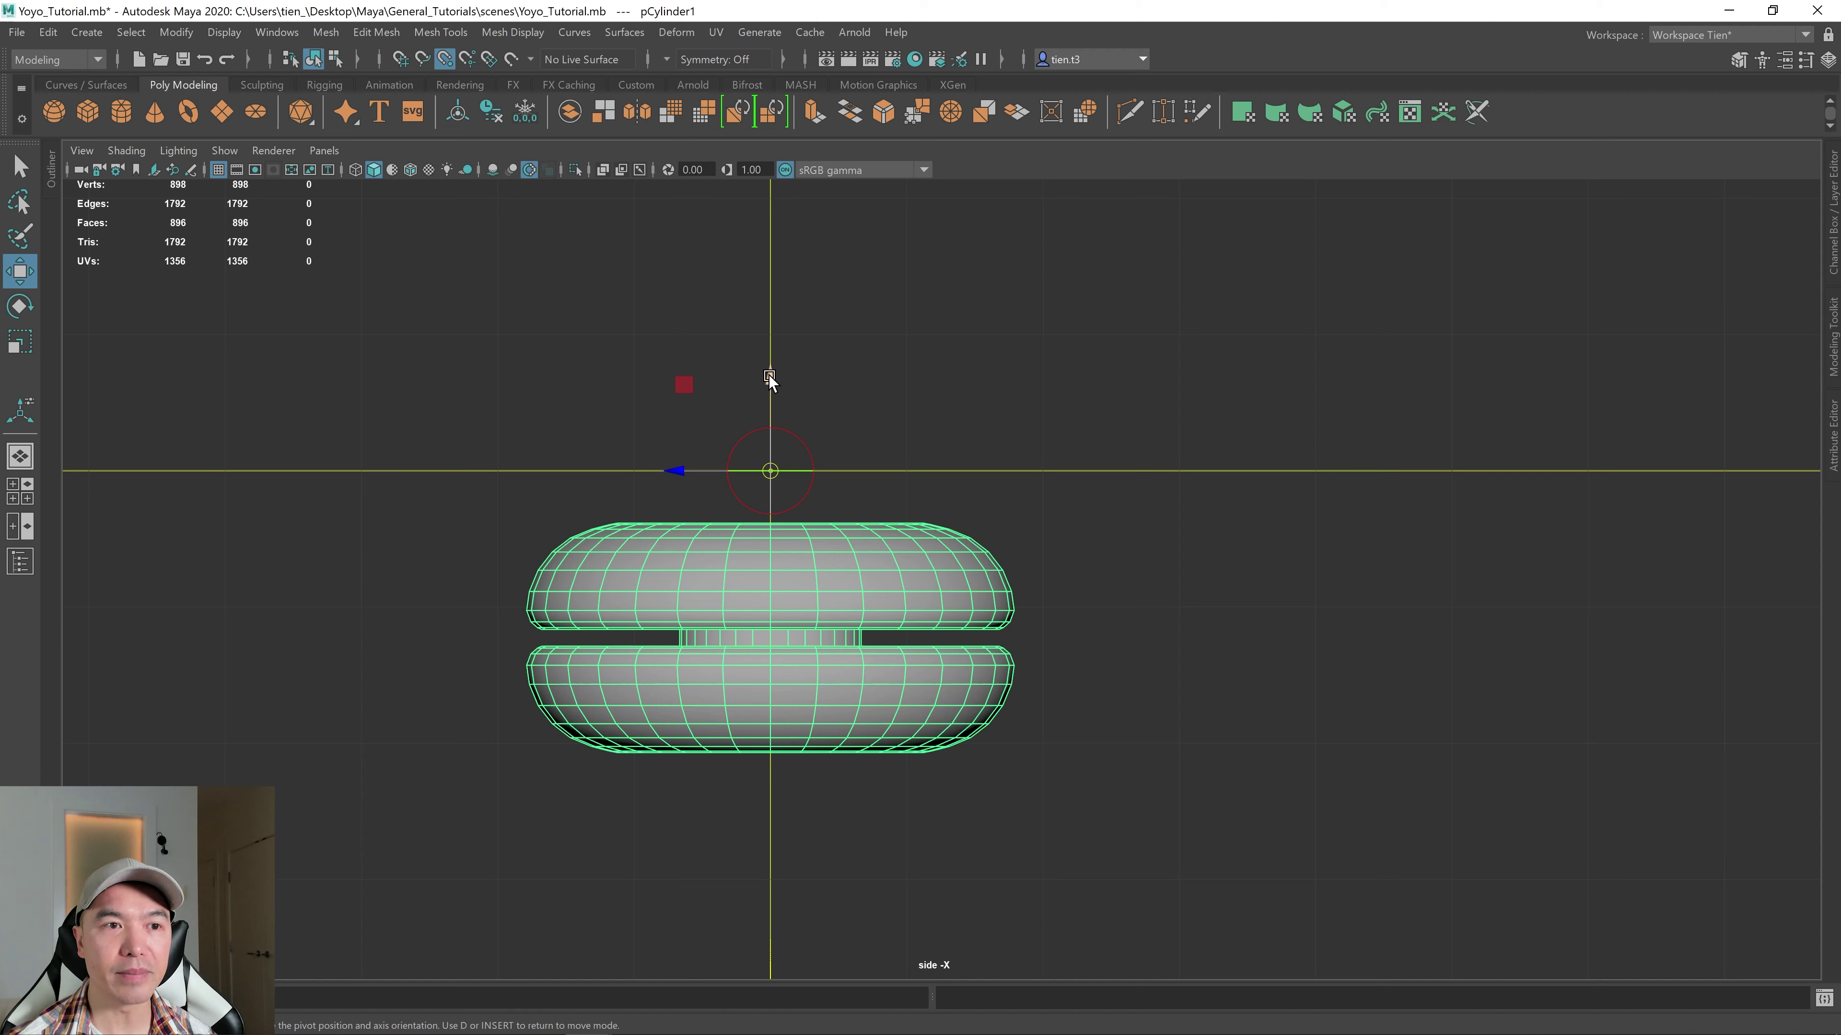
drag(770, 377, 761, 821)
key(d)
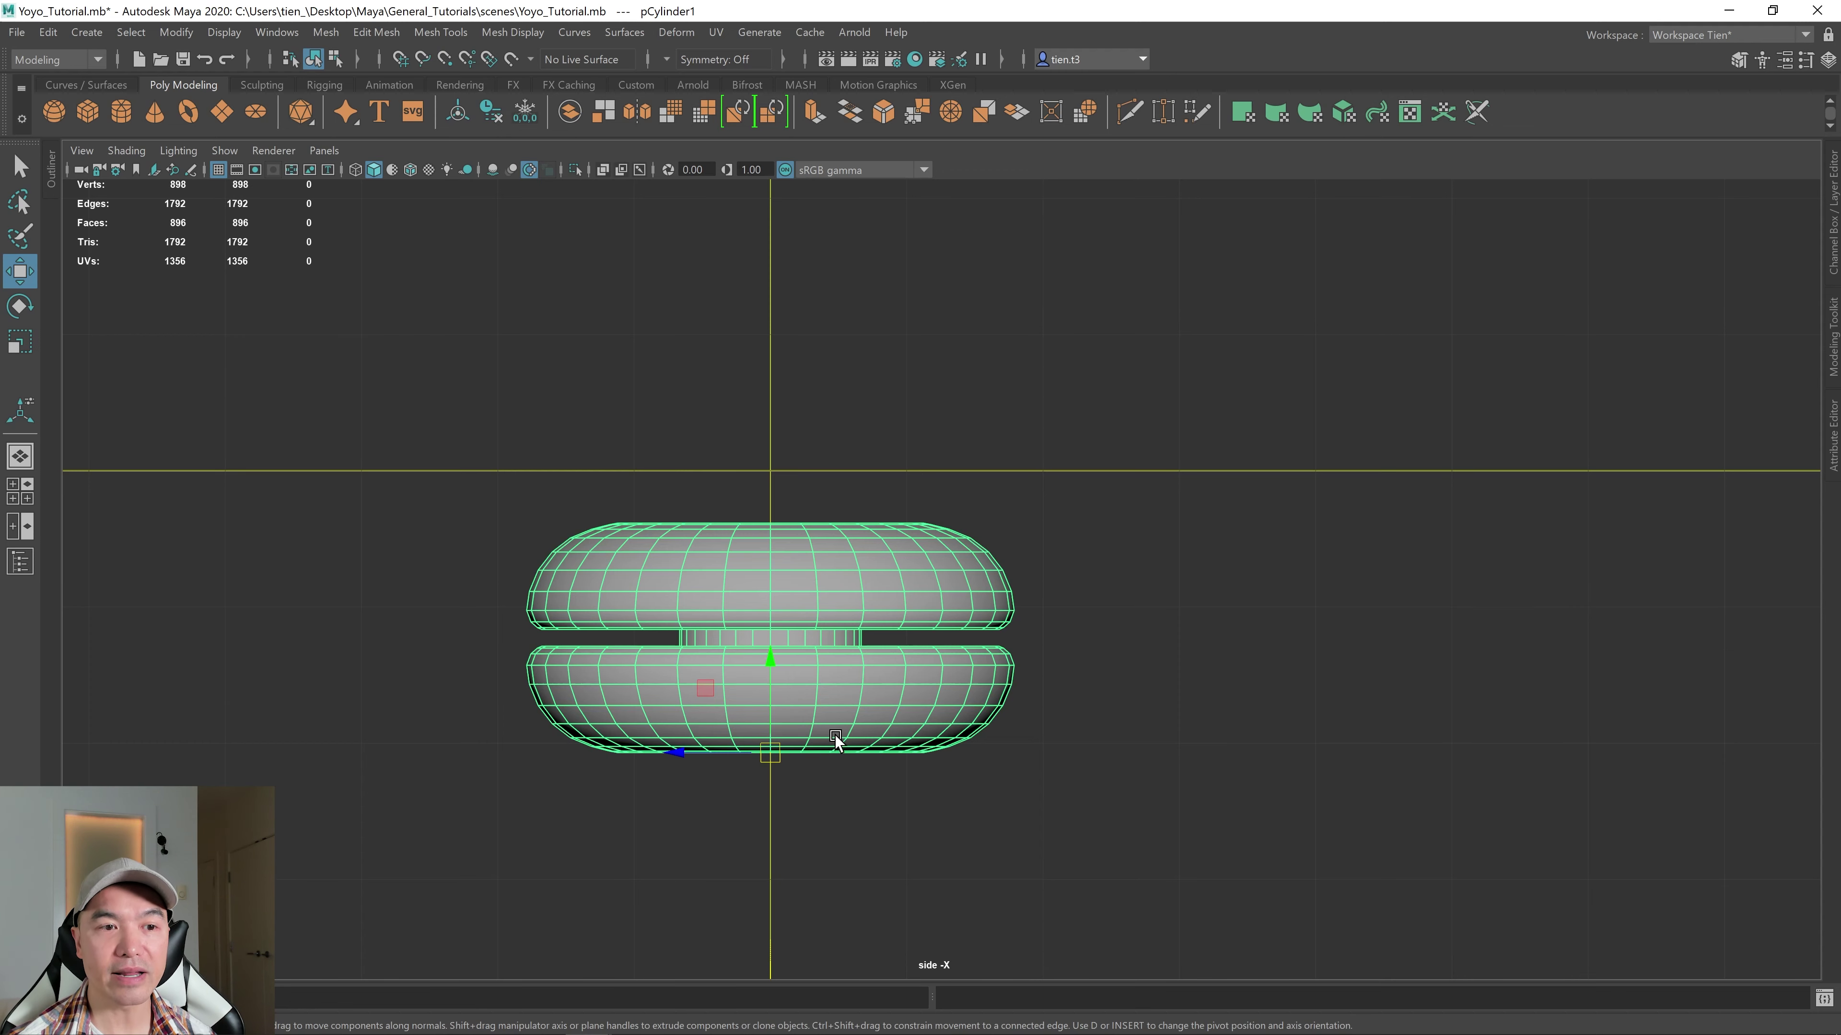
key(x)
drag(771, 666, 789, 485)
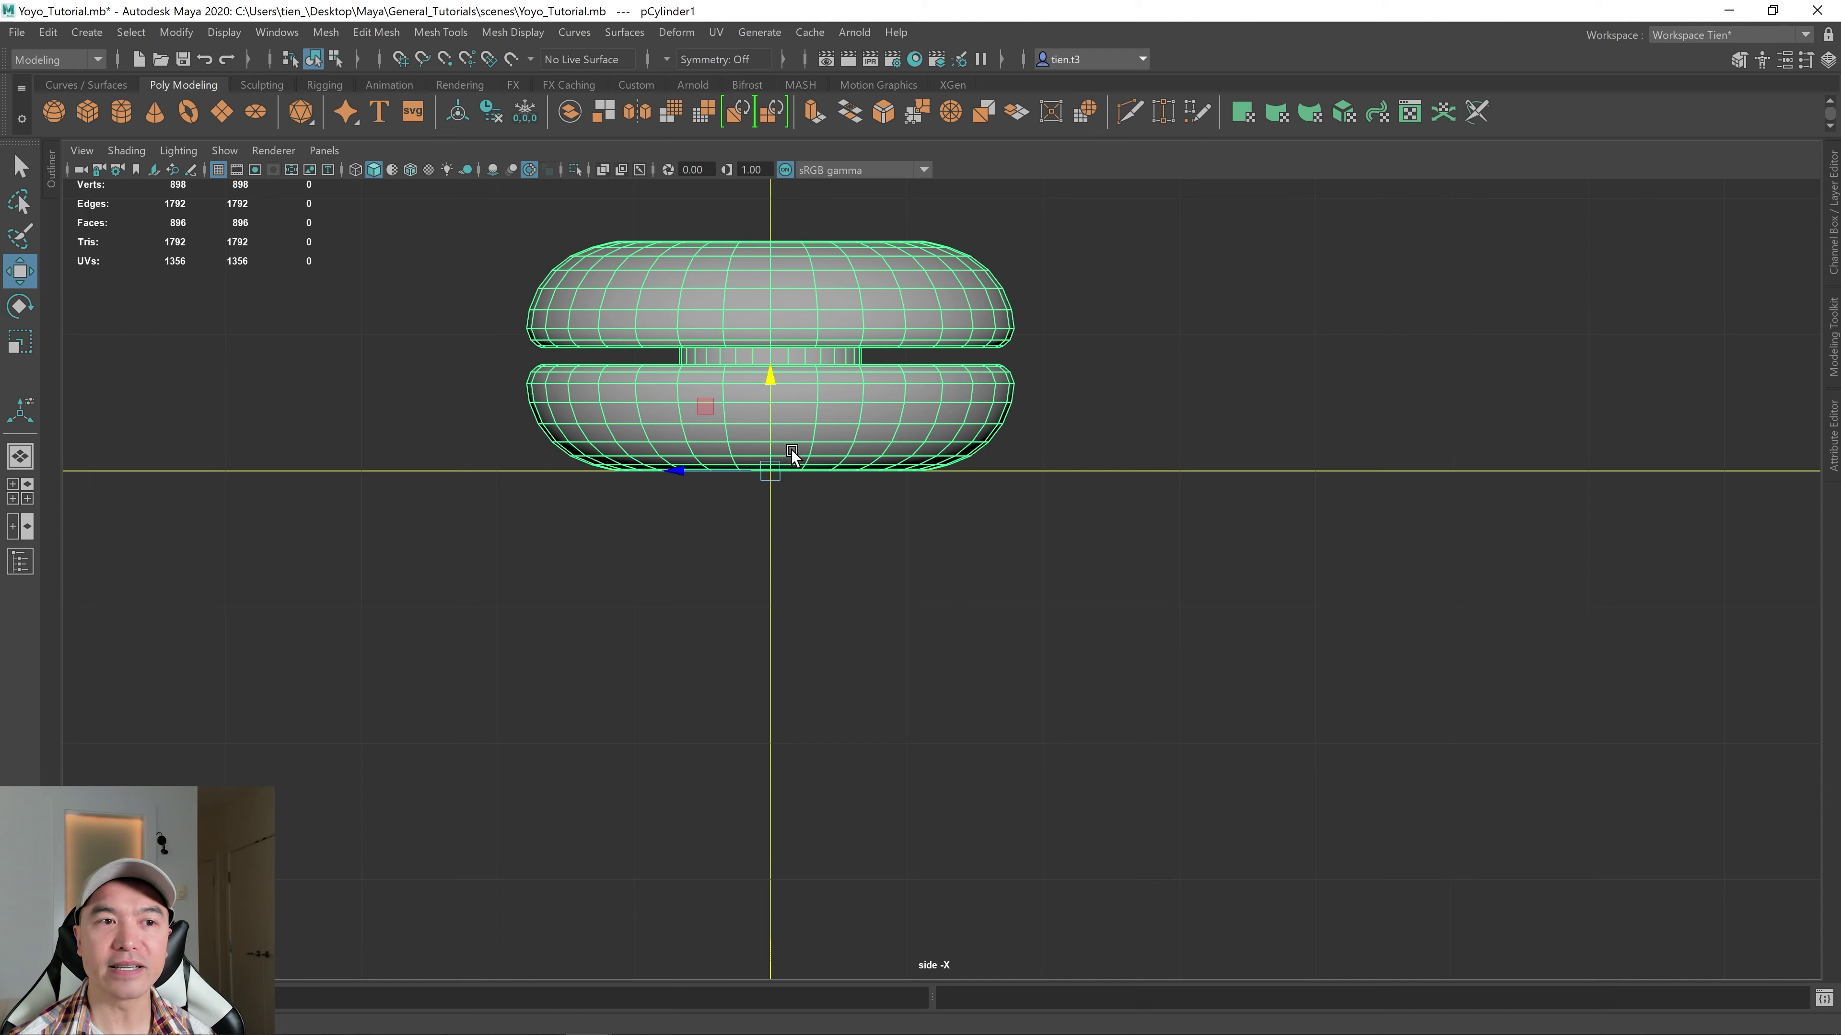
- Freeze the yo-yo's transformations in the perspective view and hide the grid
key(space)
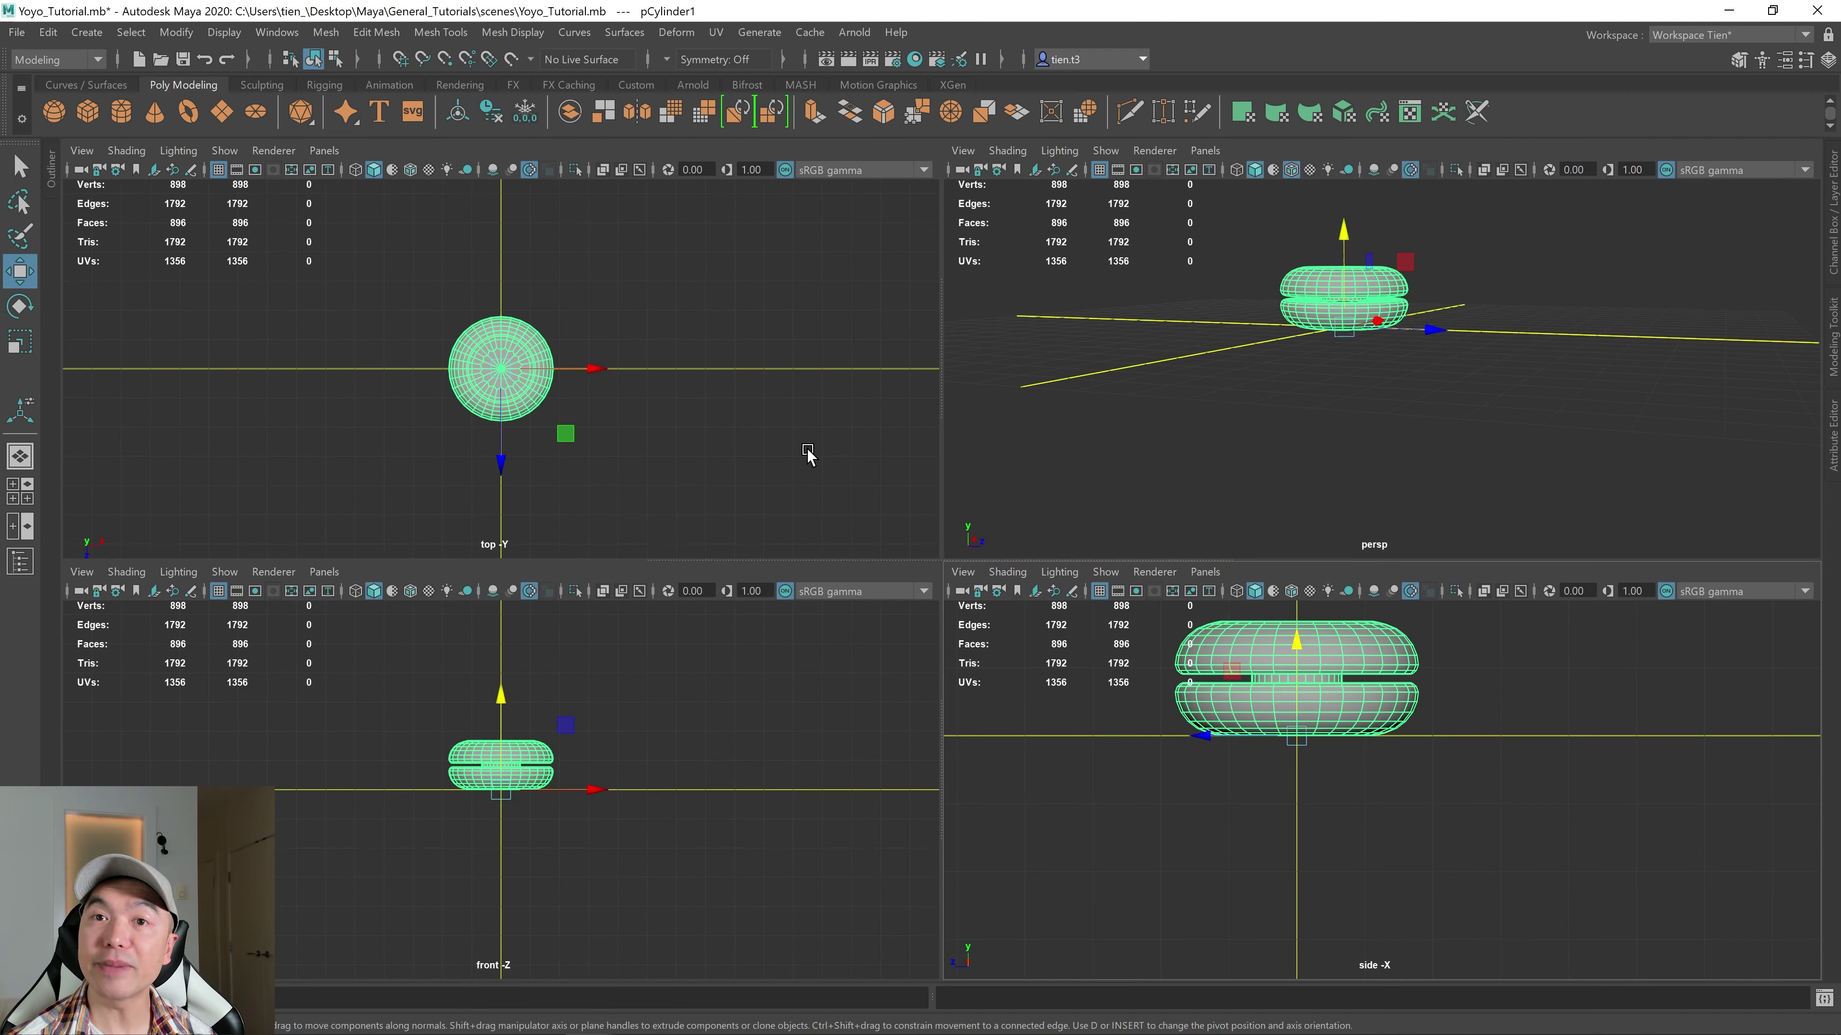
key(space)
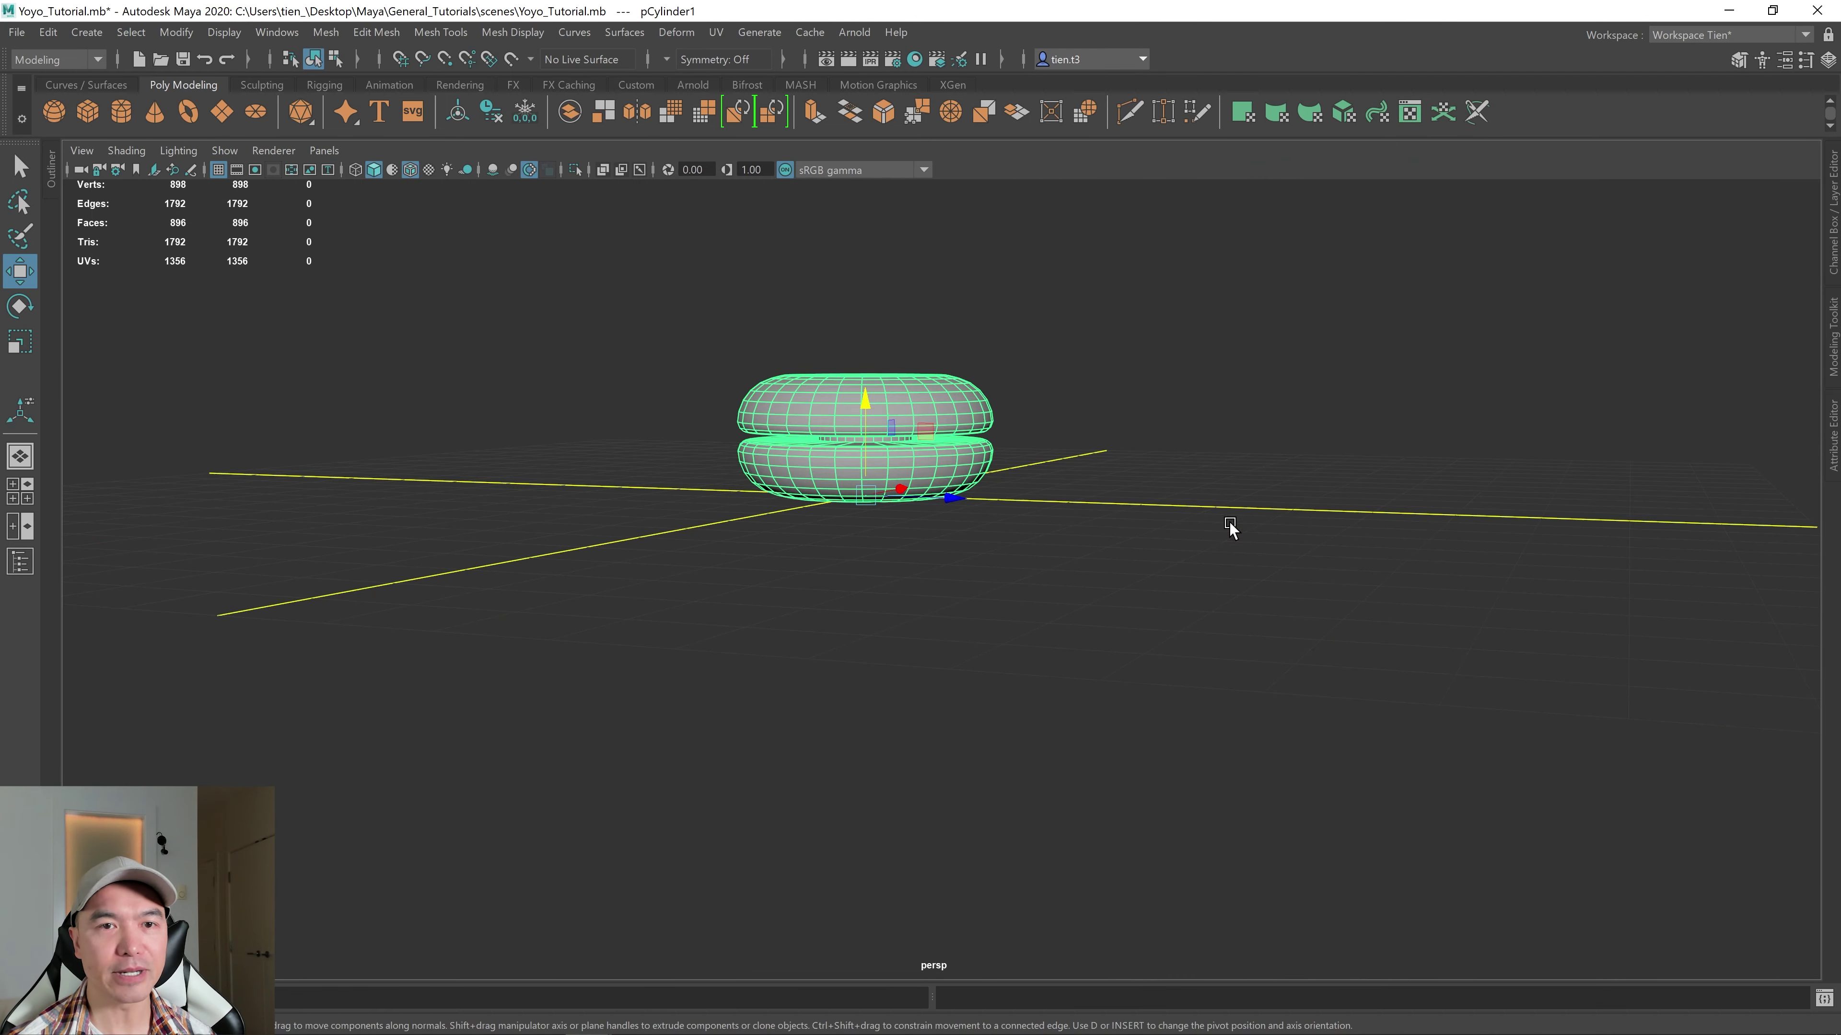
alt+drag(1239, 541, 1110, 612)
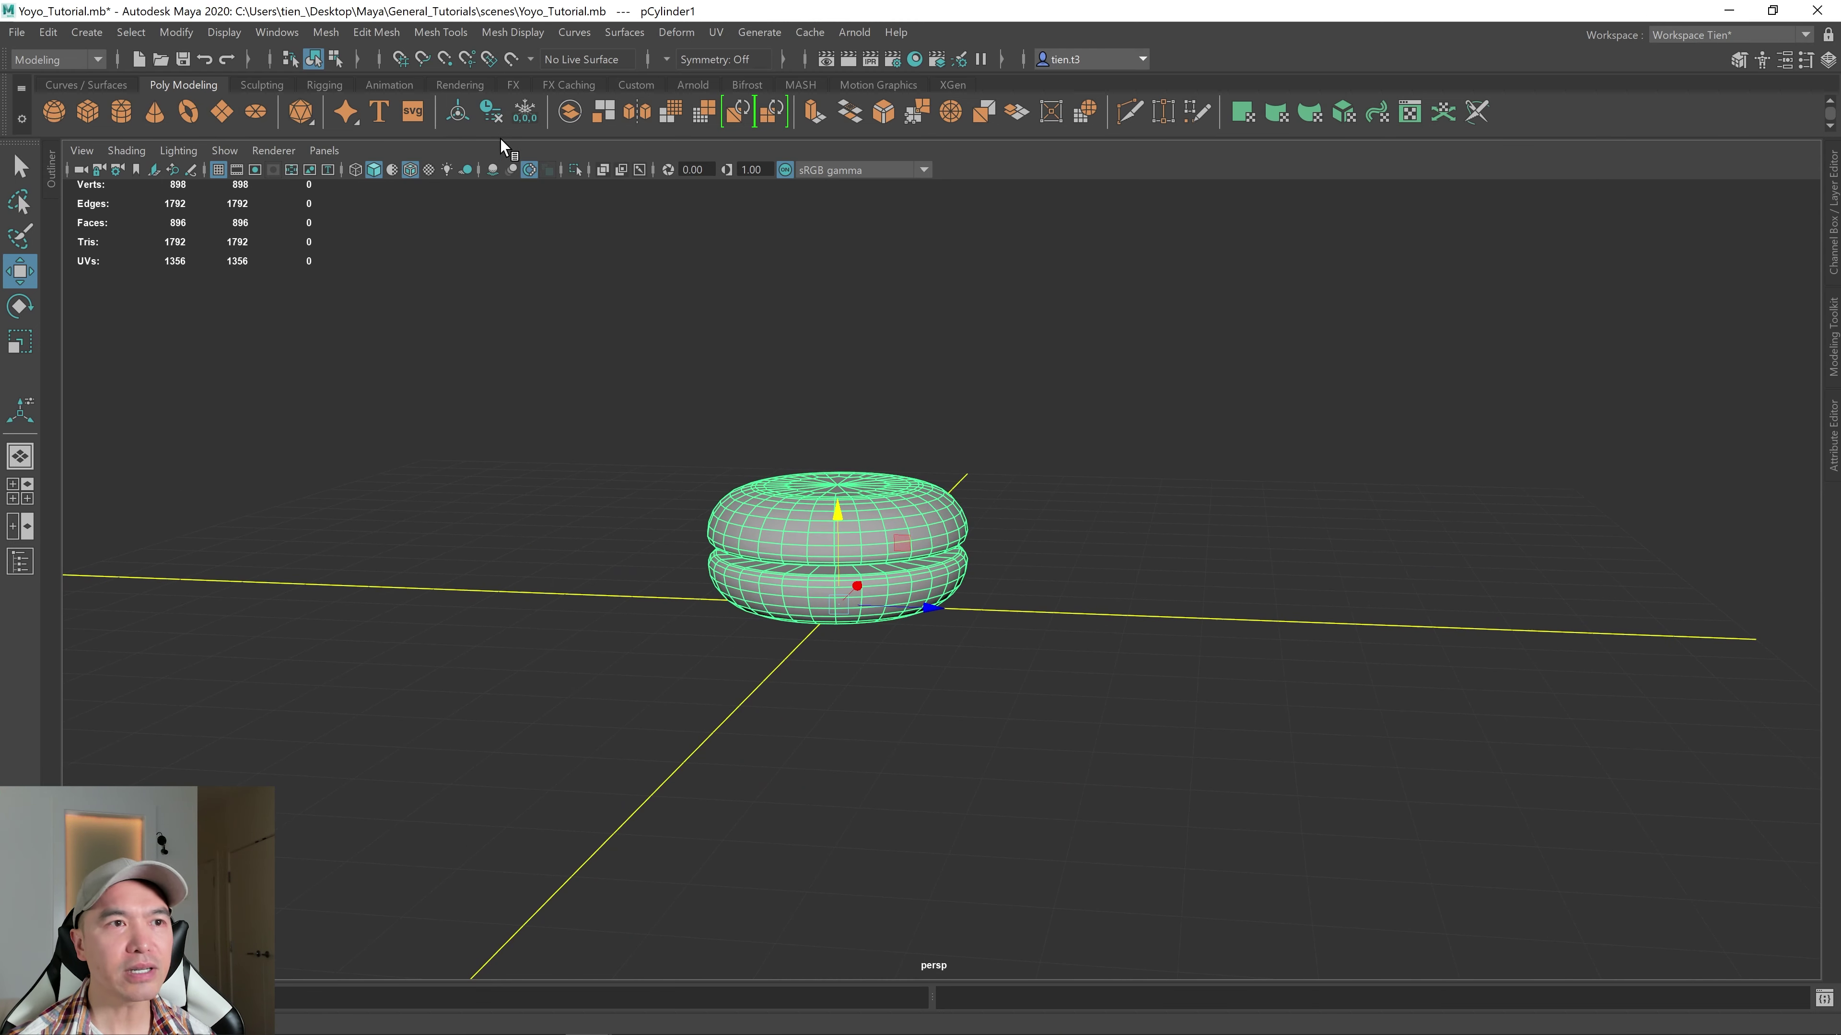
click(518, 119)
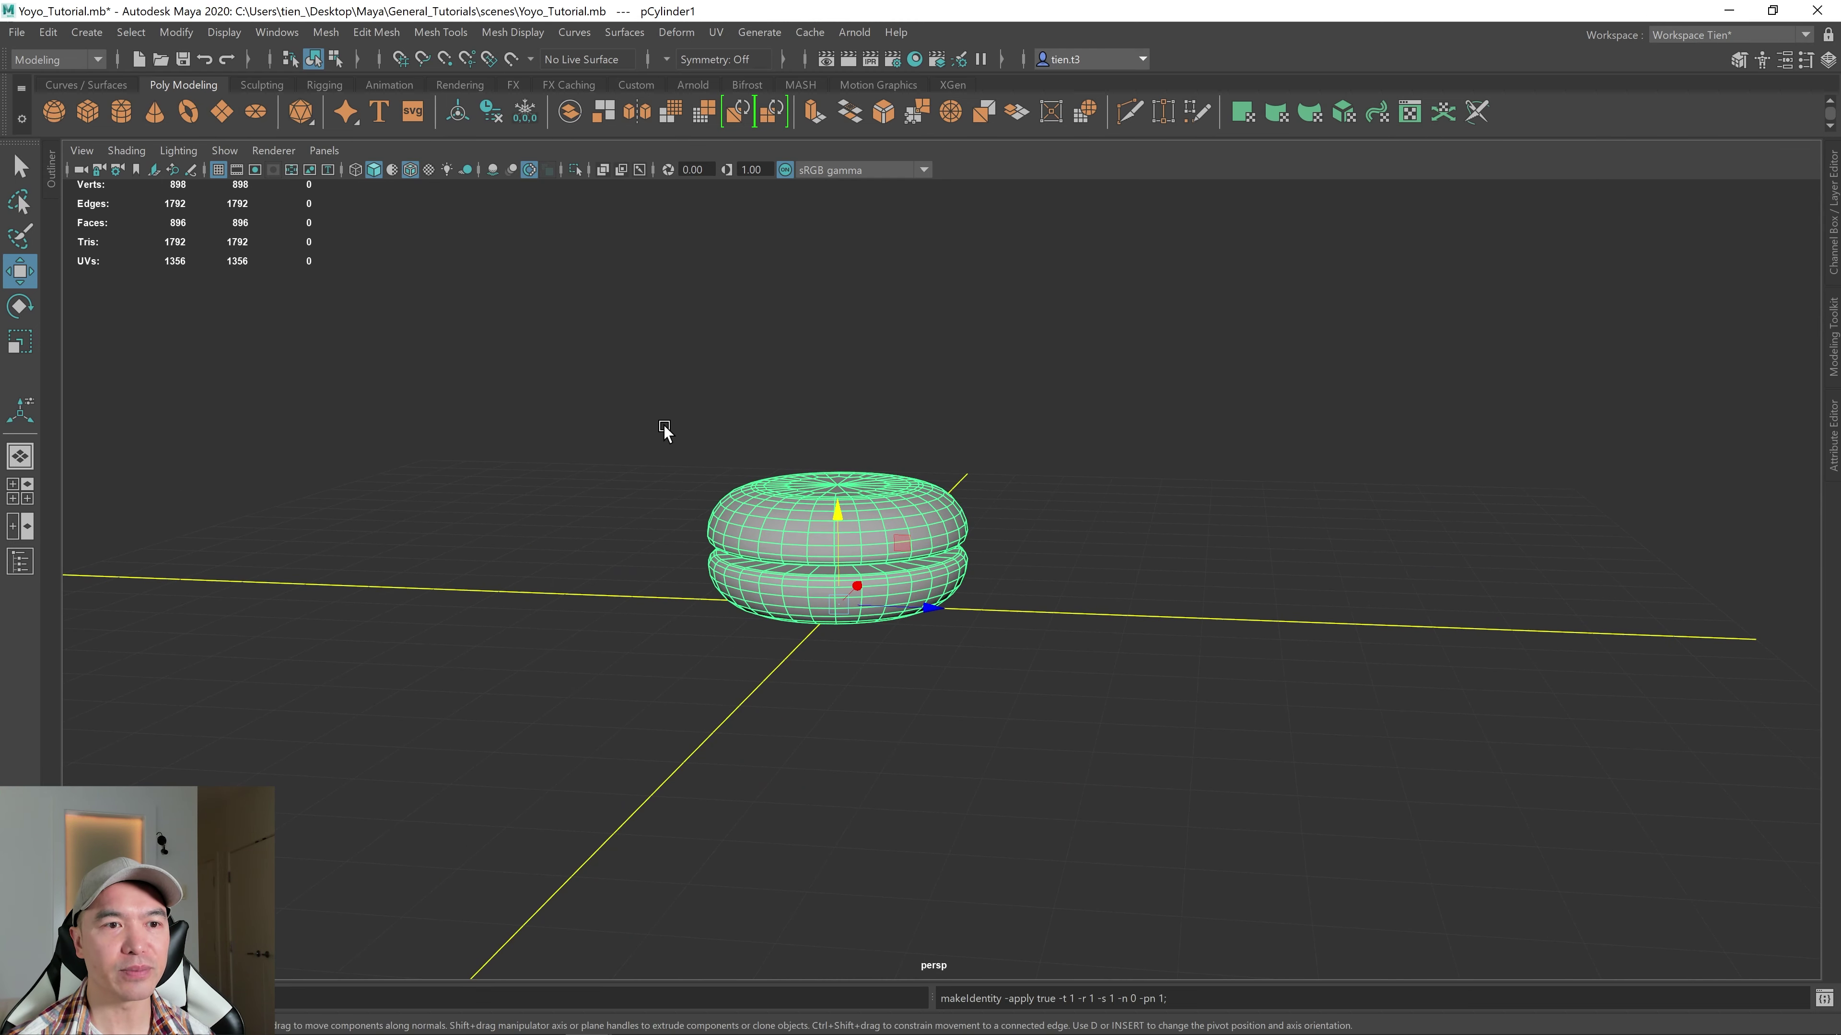
scroll(665, 430, up, 3)
alt+drag(707, 444, 808, 480)
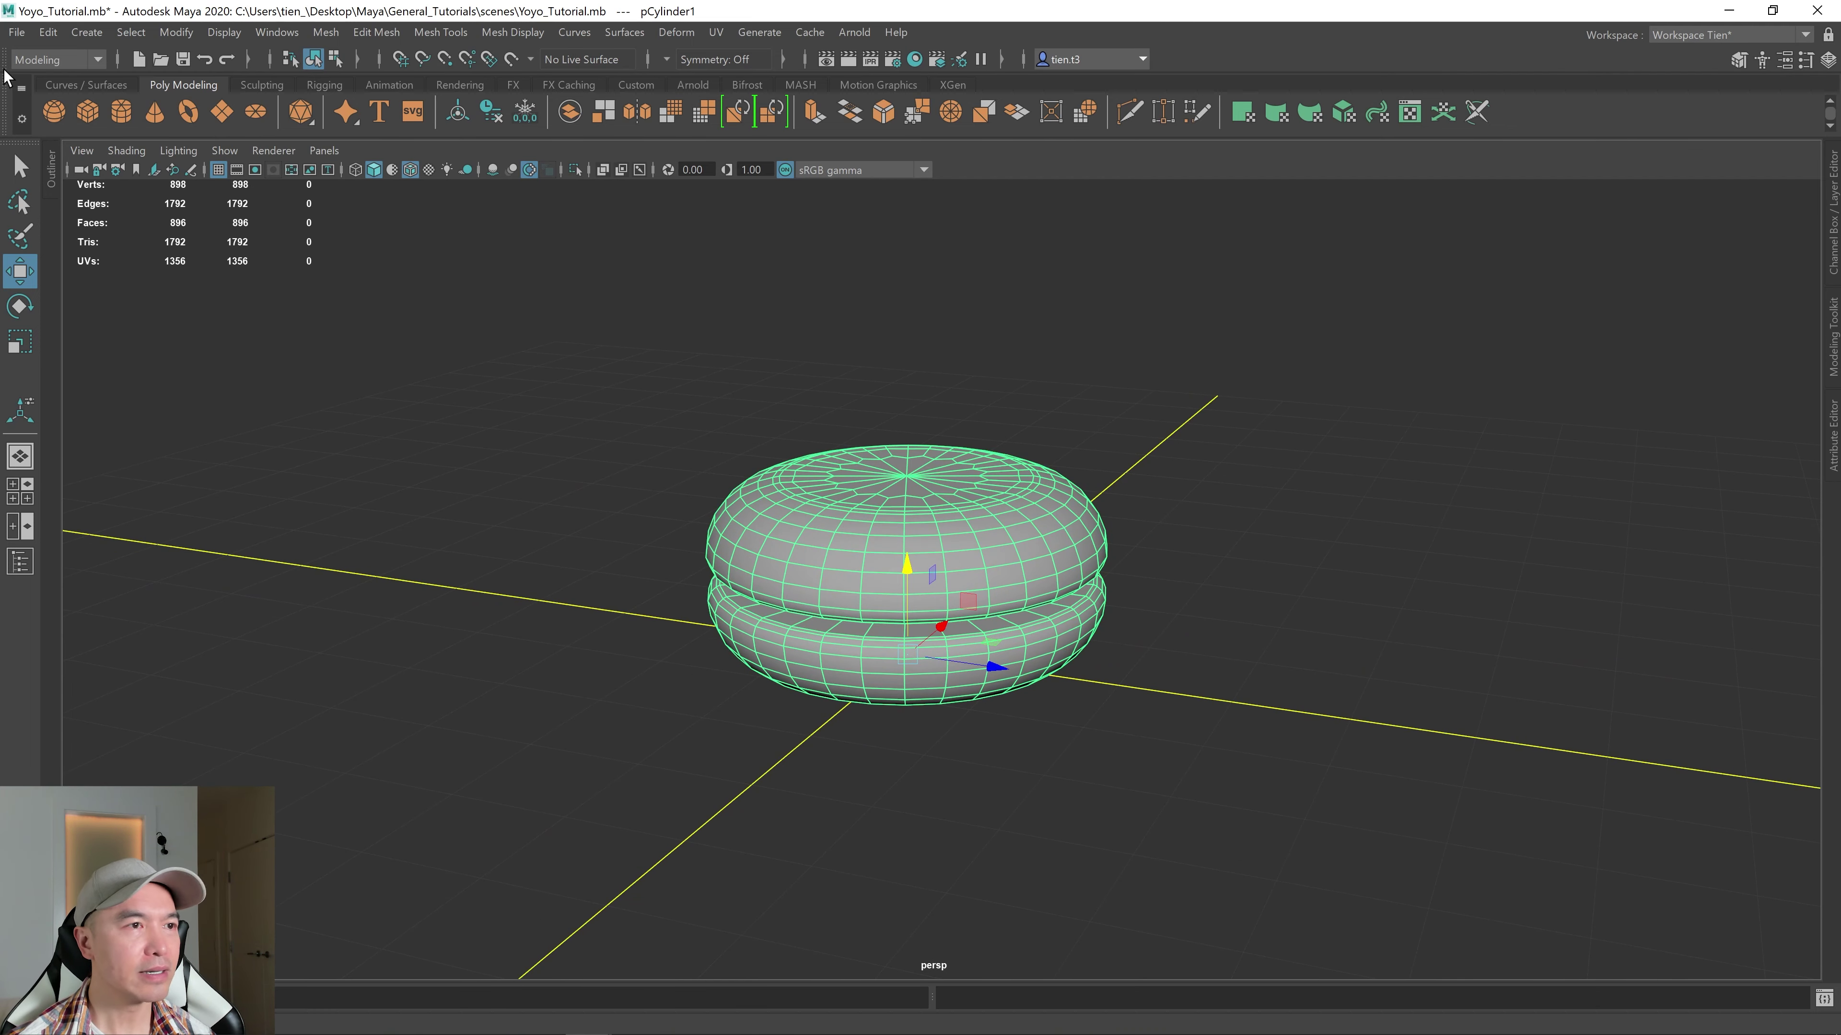
click(219, 171)
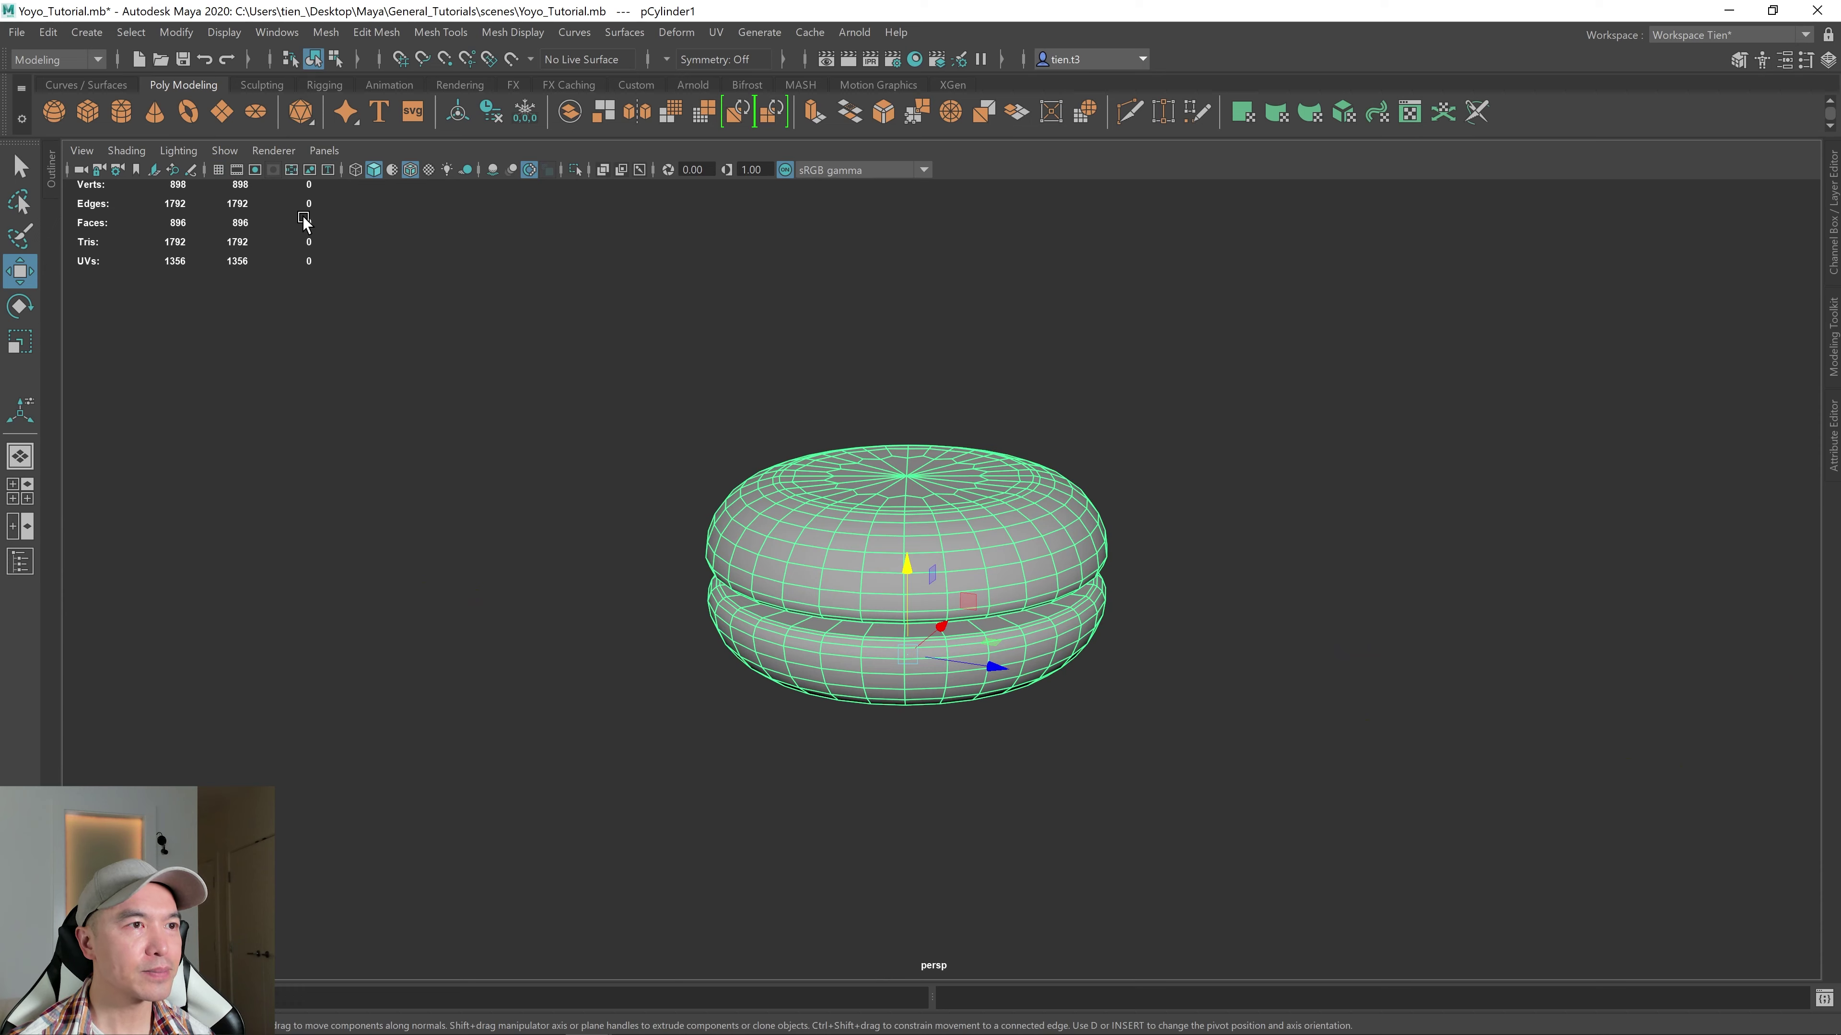
- Create a polygon plane, pPlane1, and scale it up into a large floor under the yo-yo
click(232, 118)
key(r)
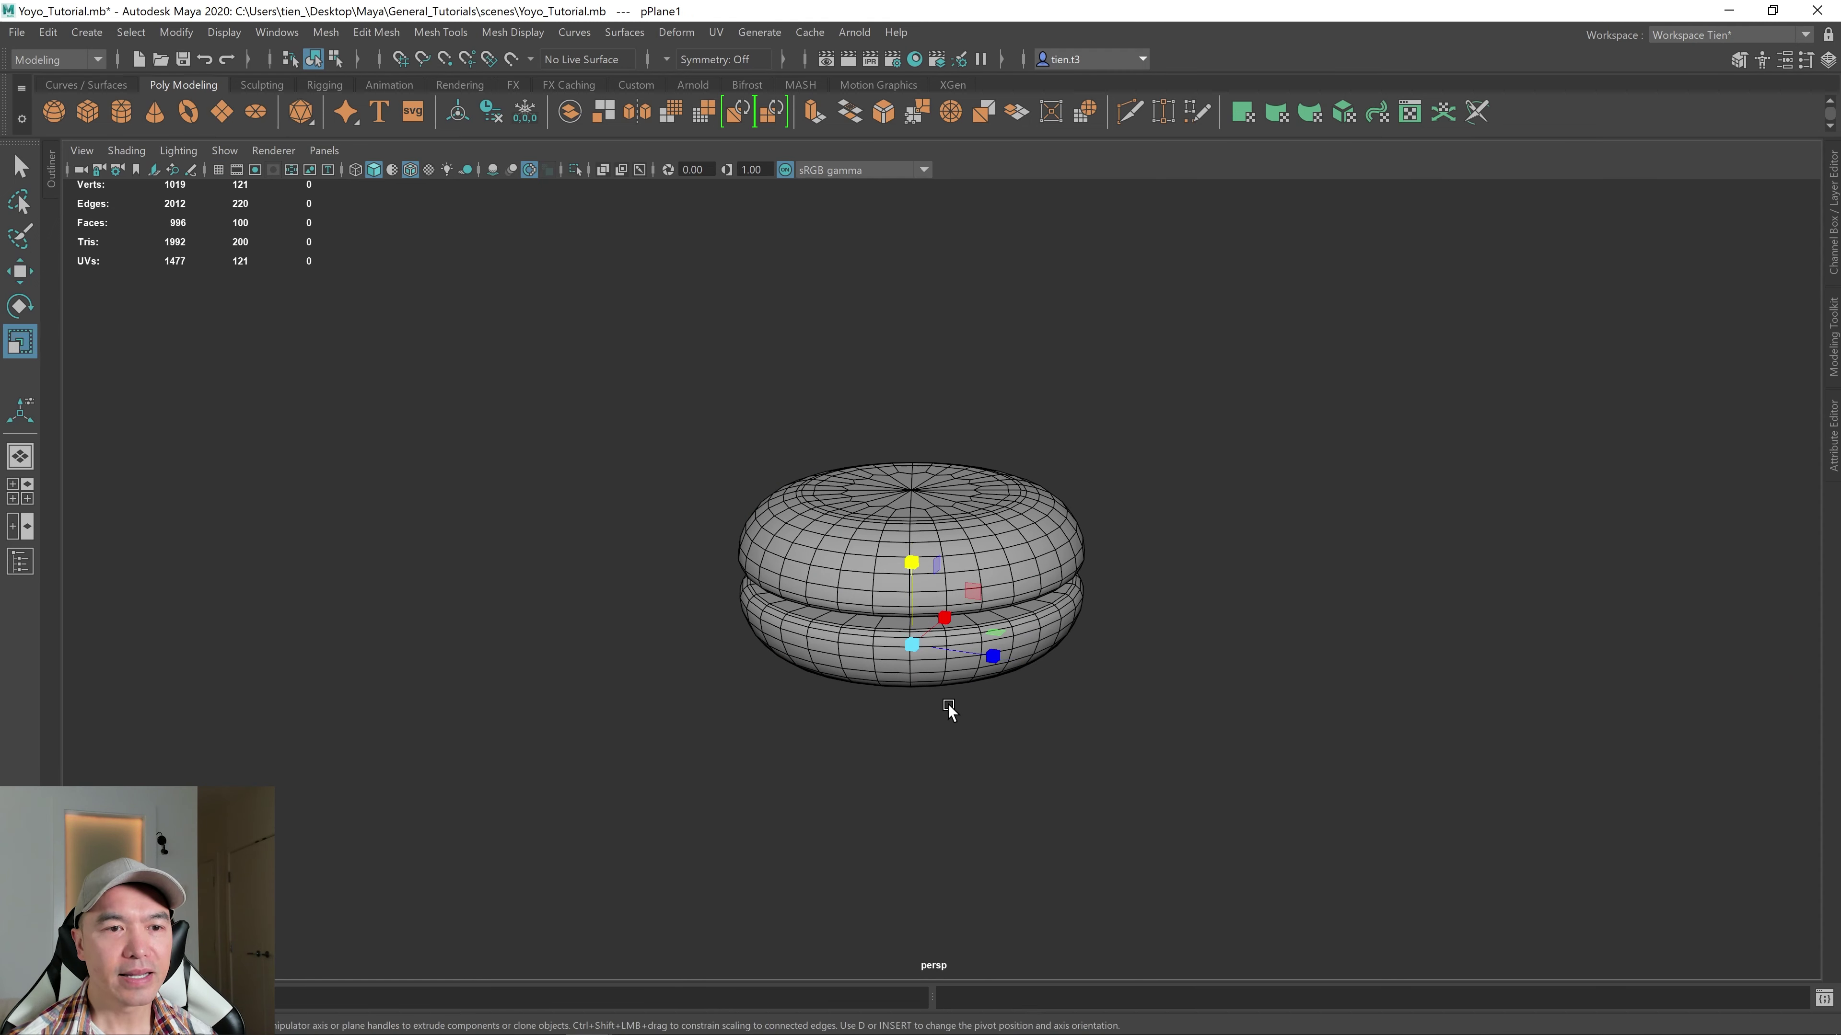
drag(912, 648, 1513, 529)
drag(909, 645, 1174, 589)
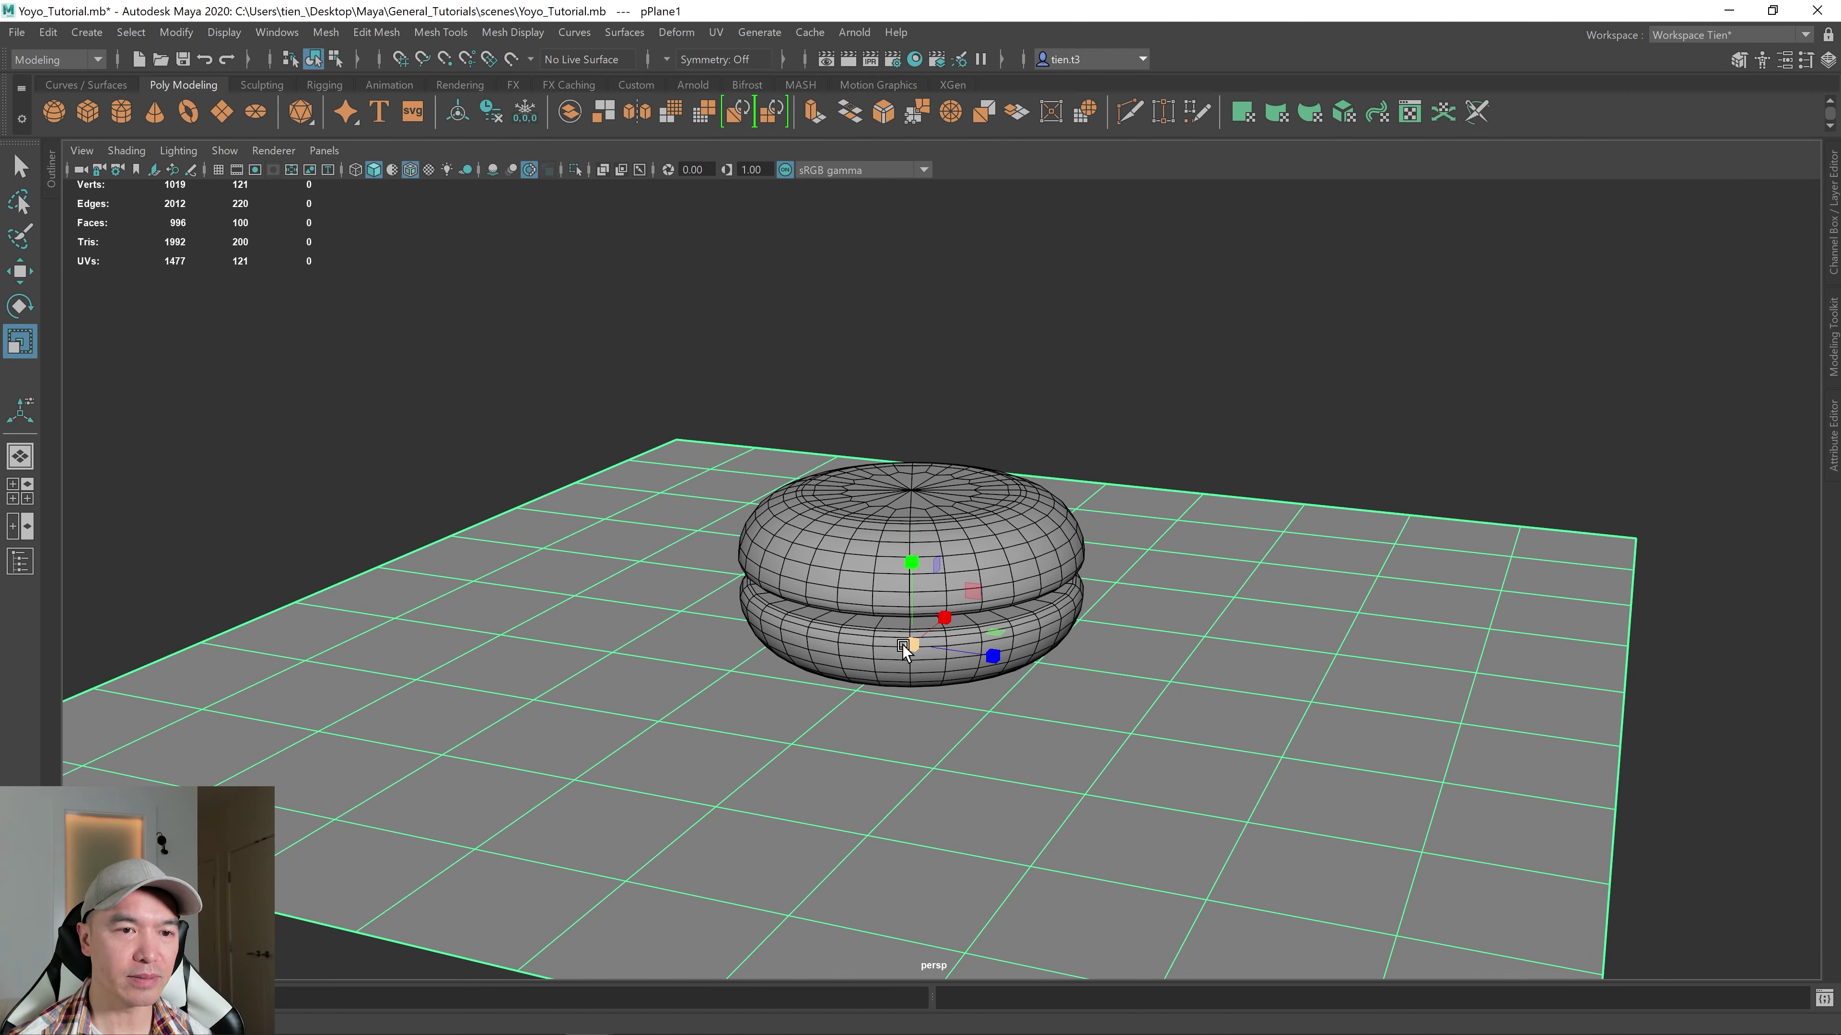
drag(910, 645, 1035, 617)
key(f)
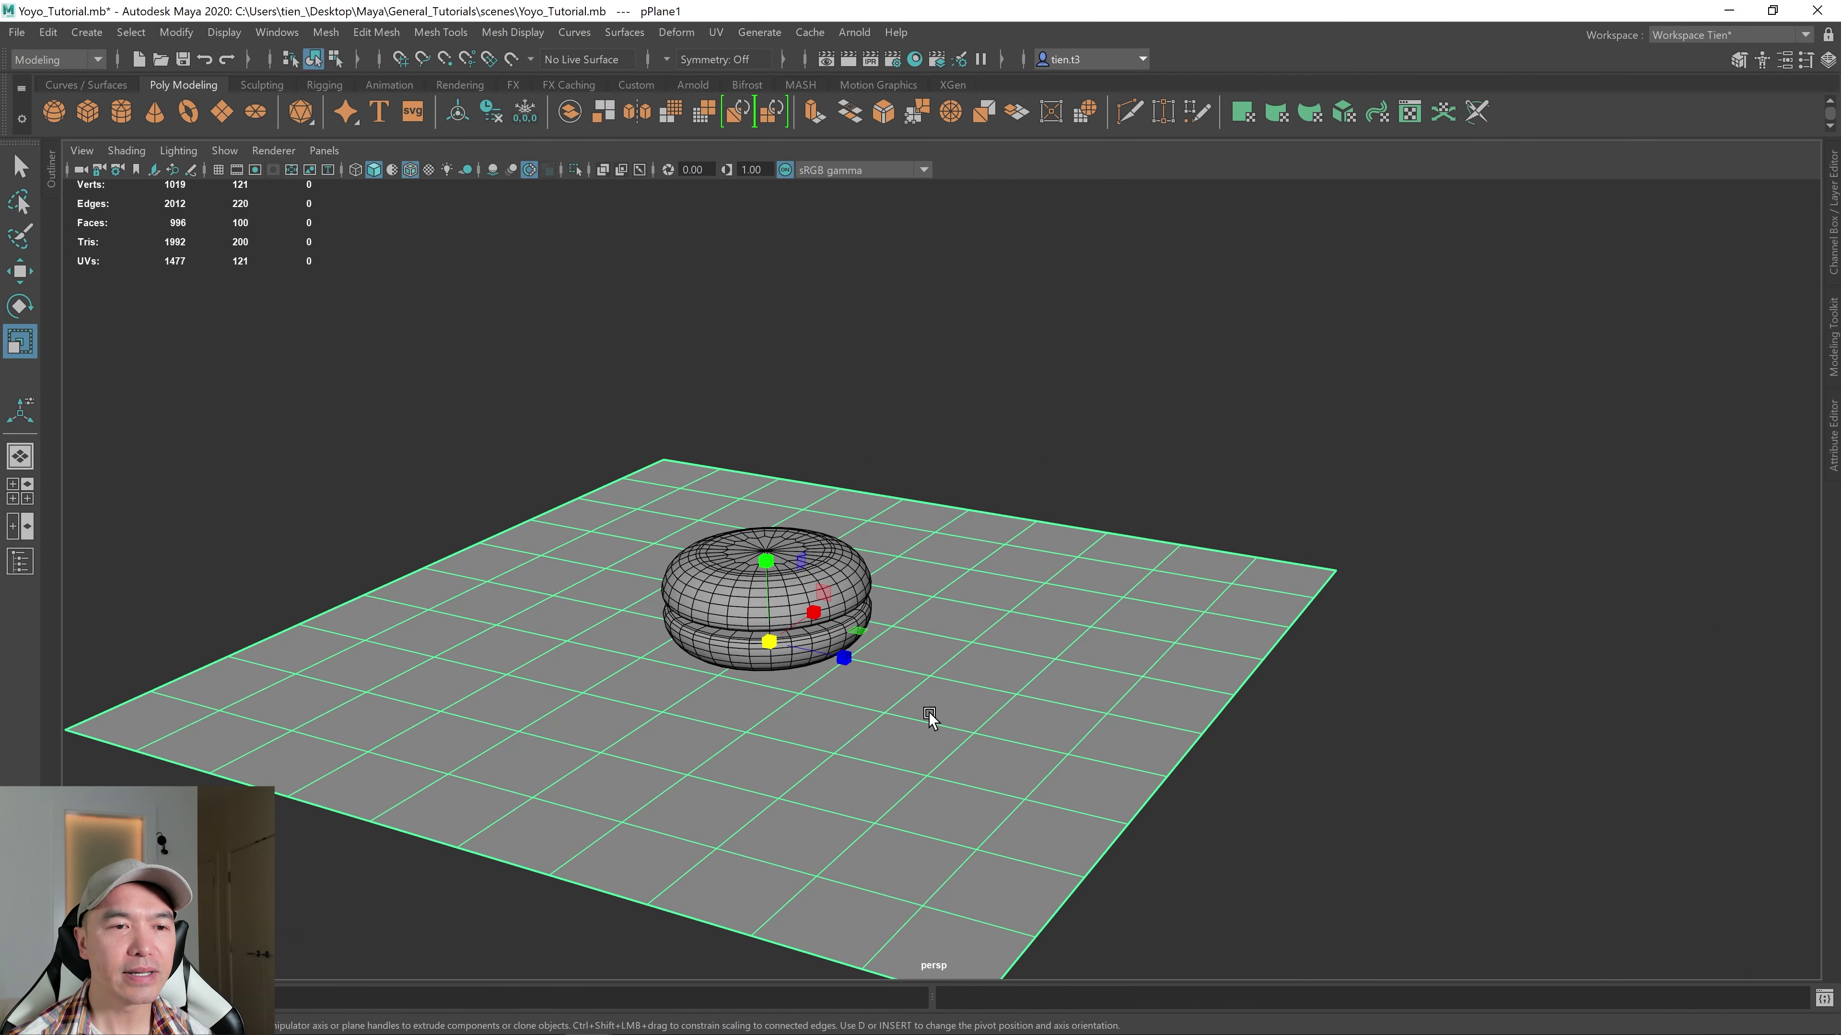
key(q)
alt+drag(905, 710, 901, 619)
- Deselect everything and turn off Wireframe on Shaded so the scene shows smooth-shaded
click(953, 403)
scroll(919, 492, up, 3)
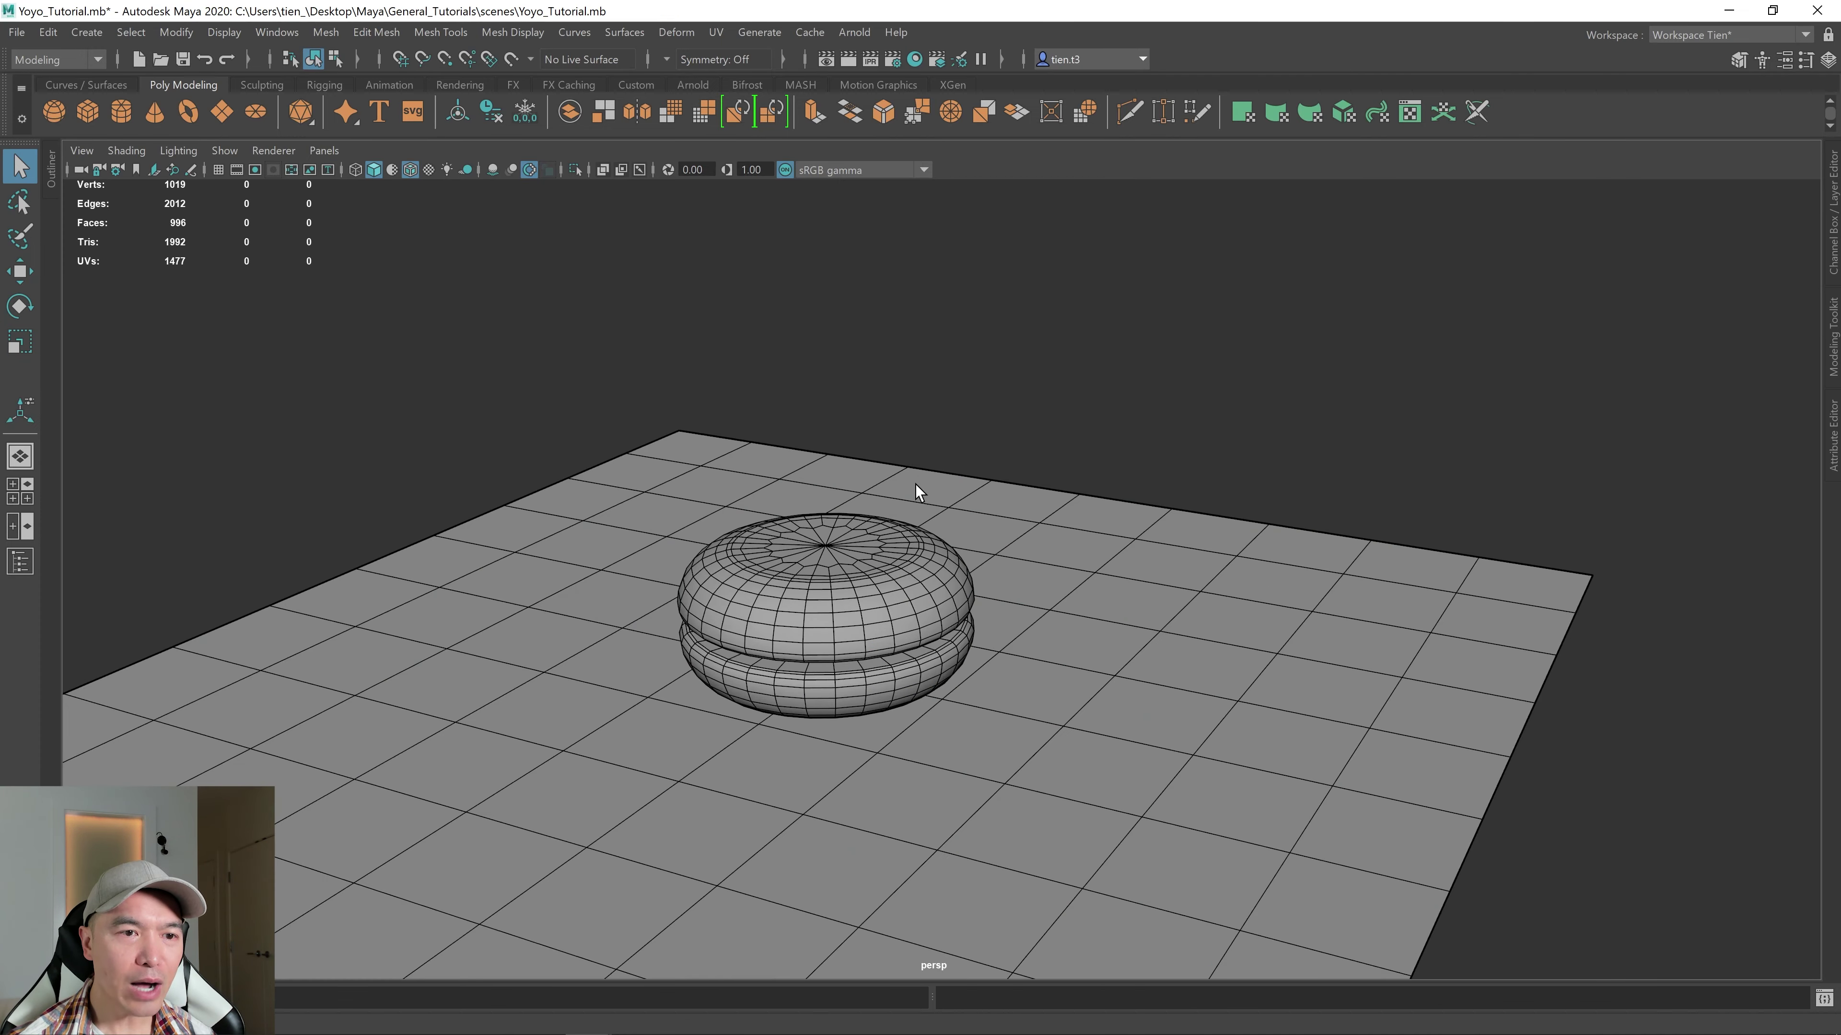
alt+middle_drag(757, 613, 917, 554)
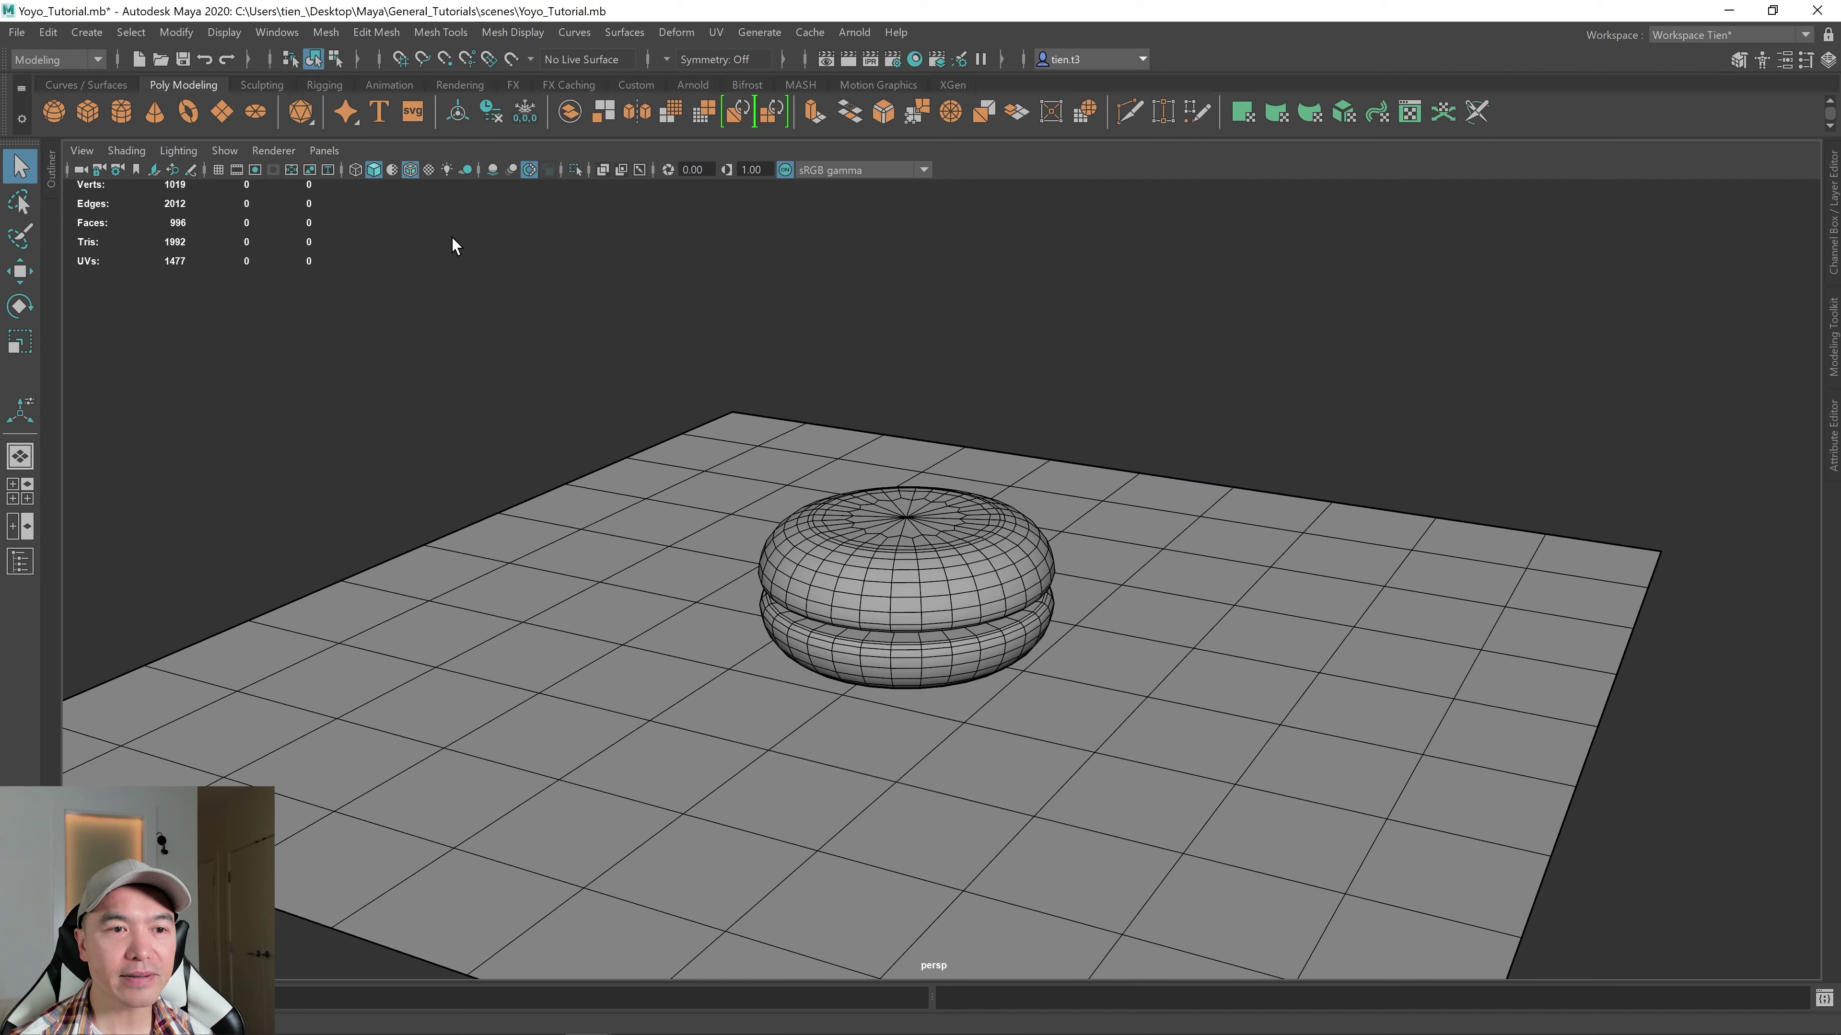
click(410, 169)
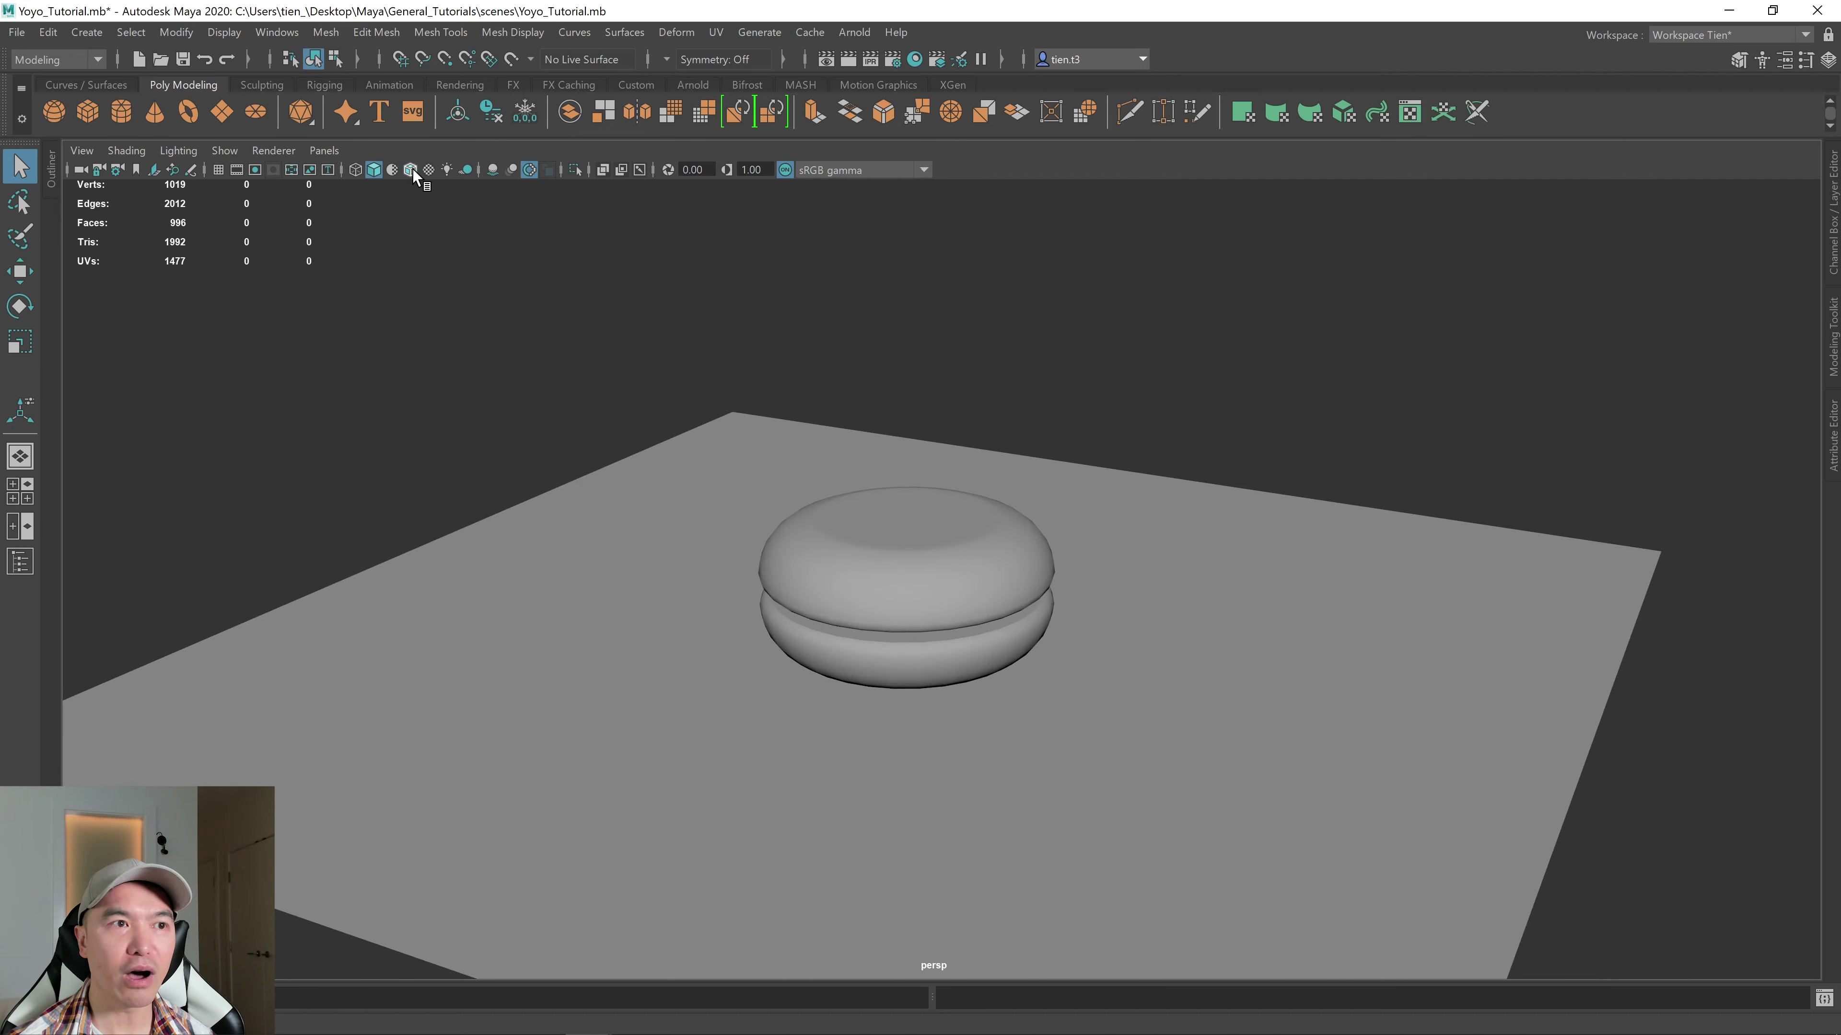
alt+drag(507, 304, 596, 290)
alt+drag(1008, 479, 905, 455)
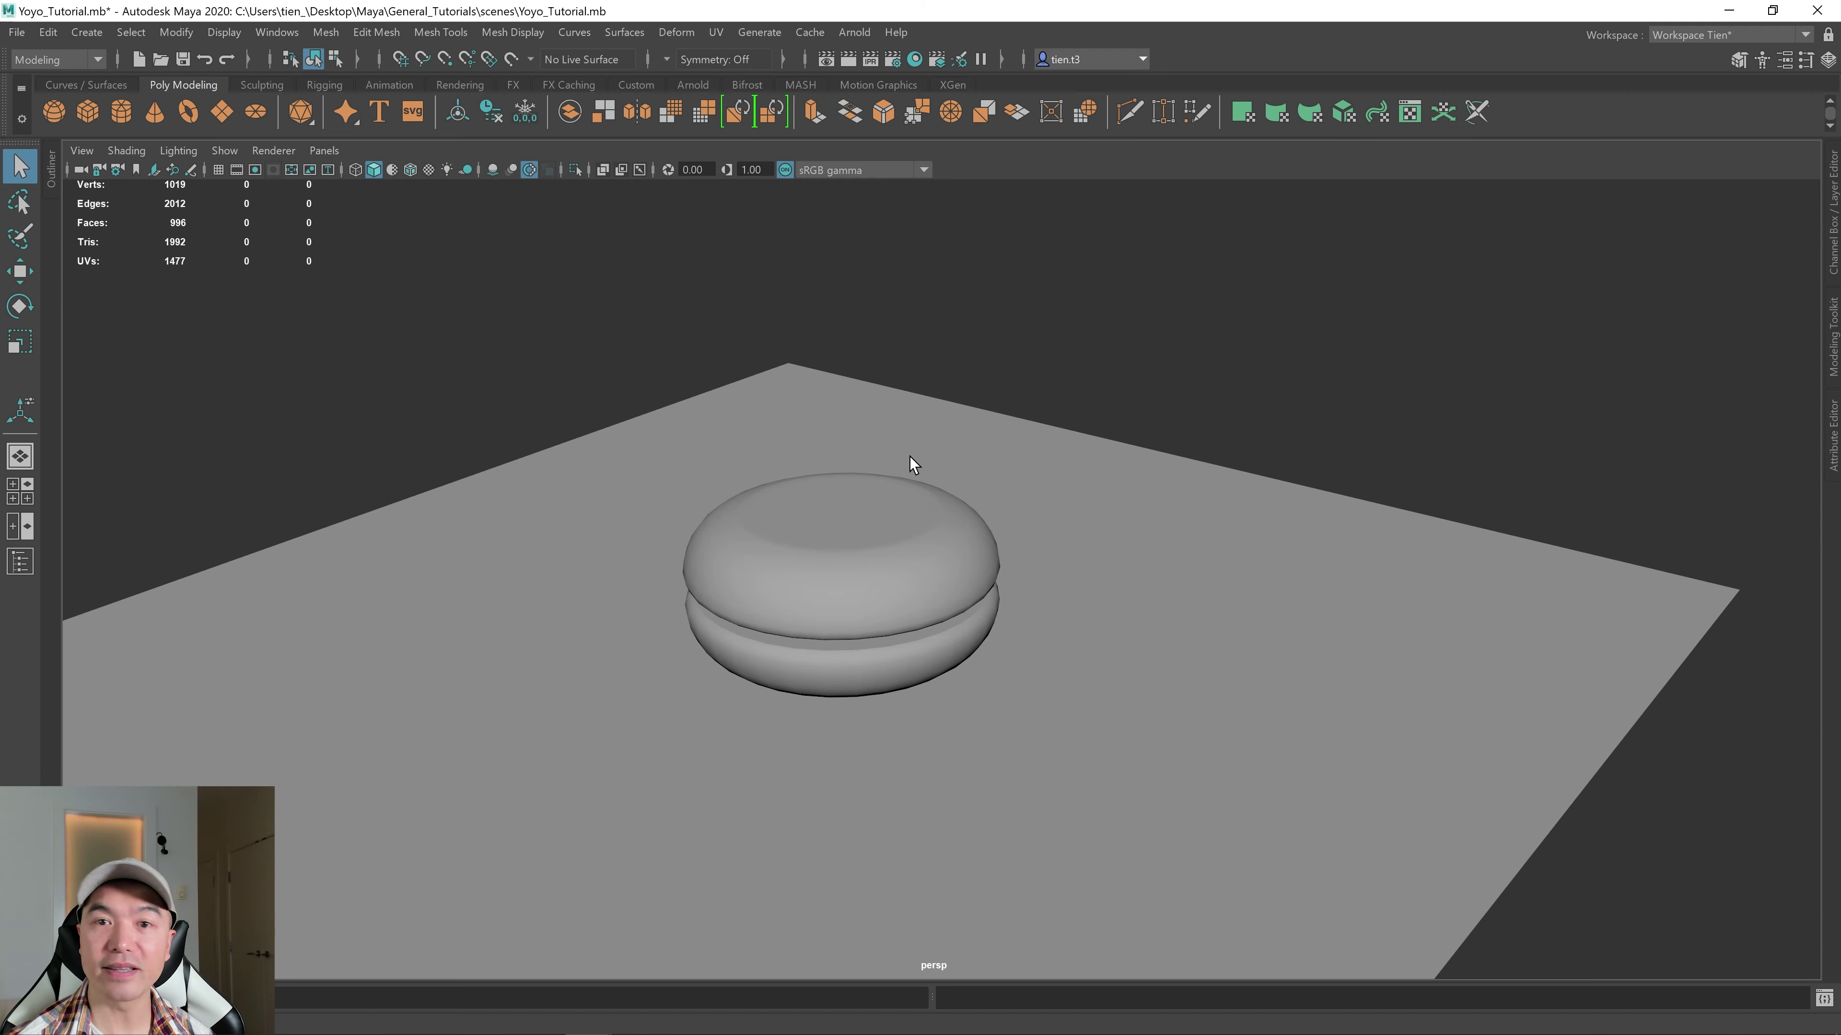